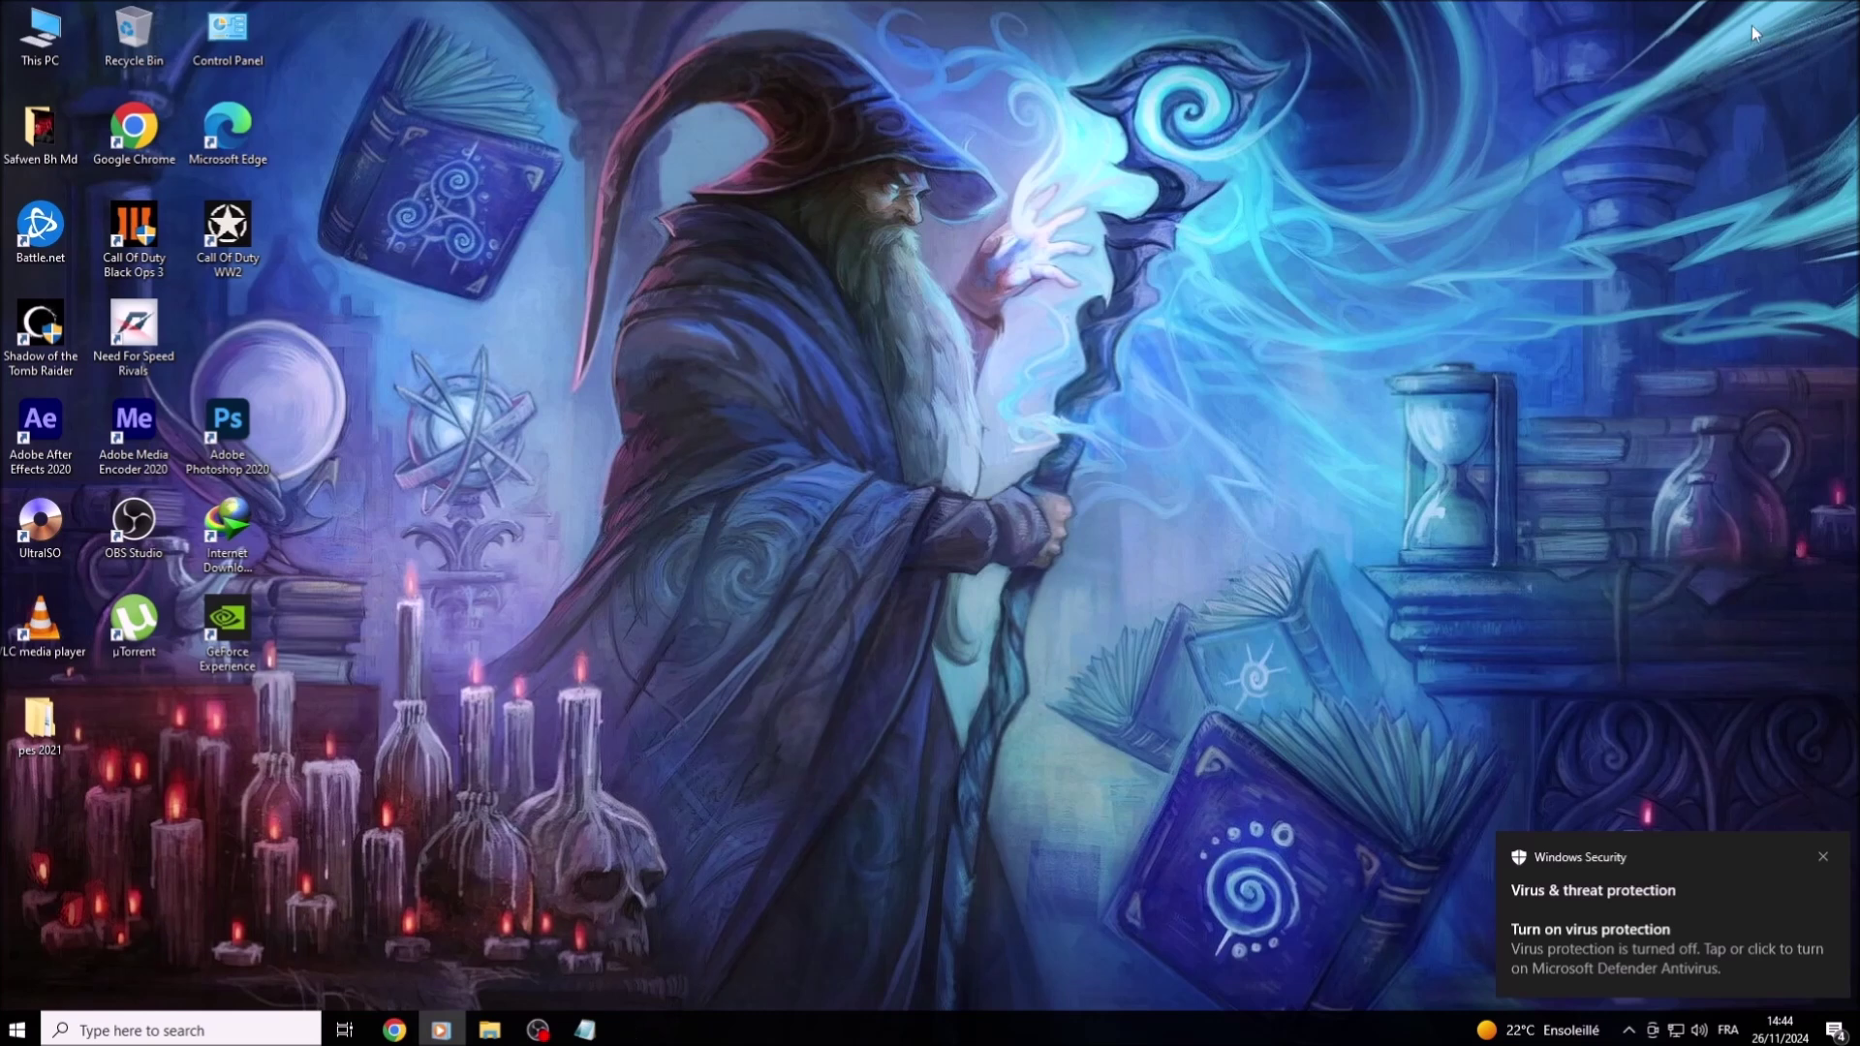
# Step: Review the "pes 2021 fitgirl 2" notes on the repack folder and the compatibility settings for the setup application
pyautogui.click(591, 1027)
pyautogui.moveTo(327, 114); pyautogui.dragTo(1165, 114)
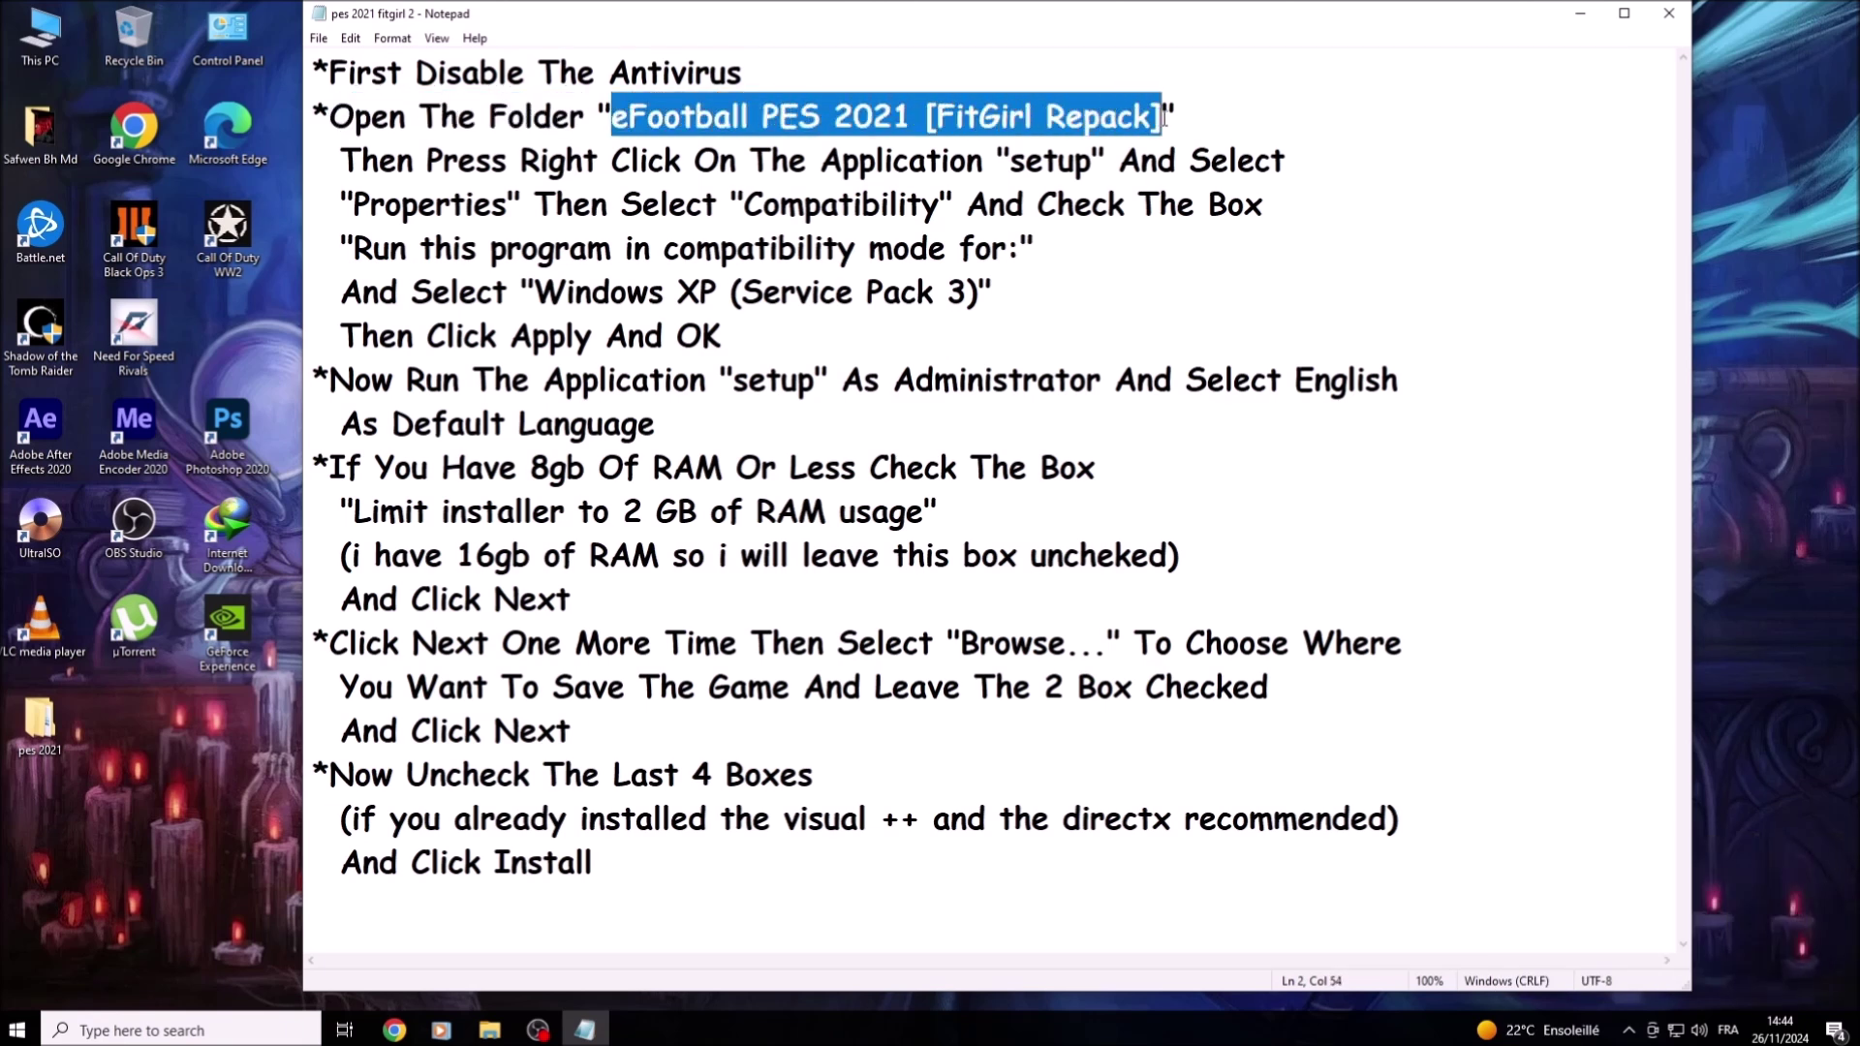
pyautogui.moveTo(341, 158); pyautogui.dragTo(1290, 162)
pyautogui.moveTo(352, 200); pyautogui.dragTo(1264, 205)
pyautogui.click(534, 201)
pyautogui.moveTo(354, 248); pyautogui.dragTo(1017, 248)
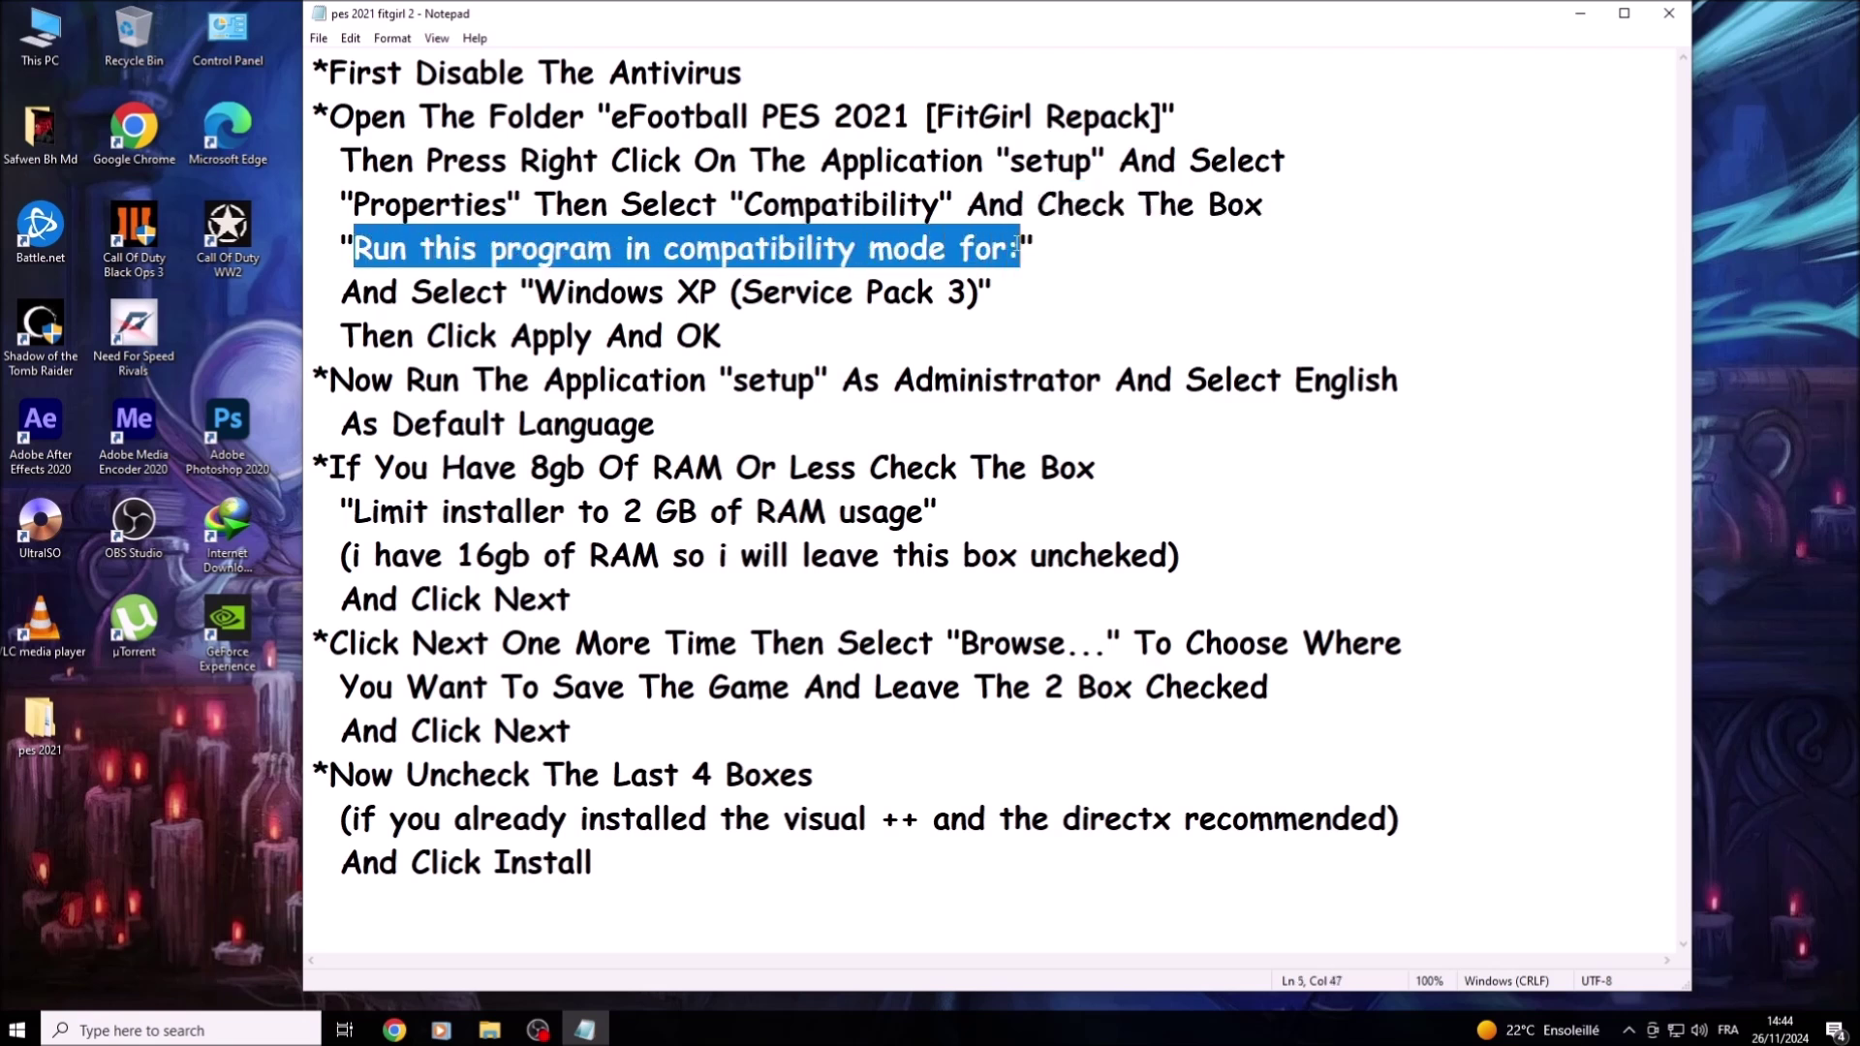
pyautogui.moveTo(339, 276); pyautogui.dragTo(973, 300)
pyautogui.moveTo(340, 331); pyautogui.dragTo(715, 333)
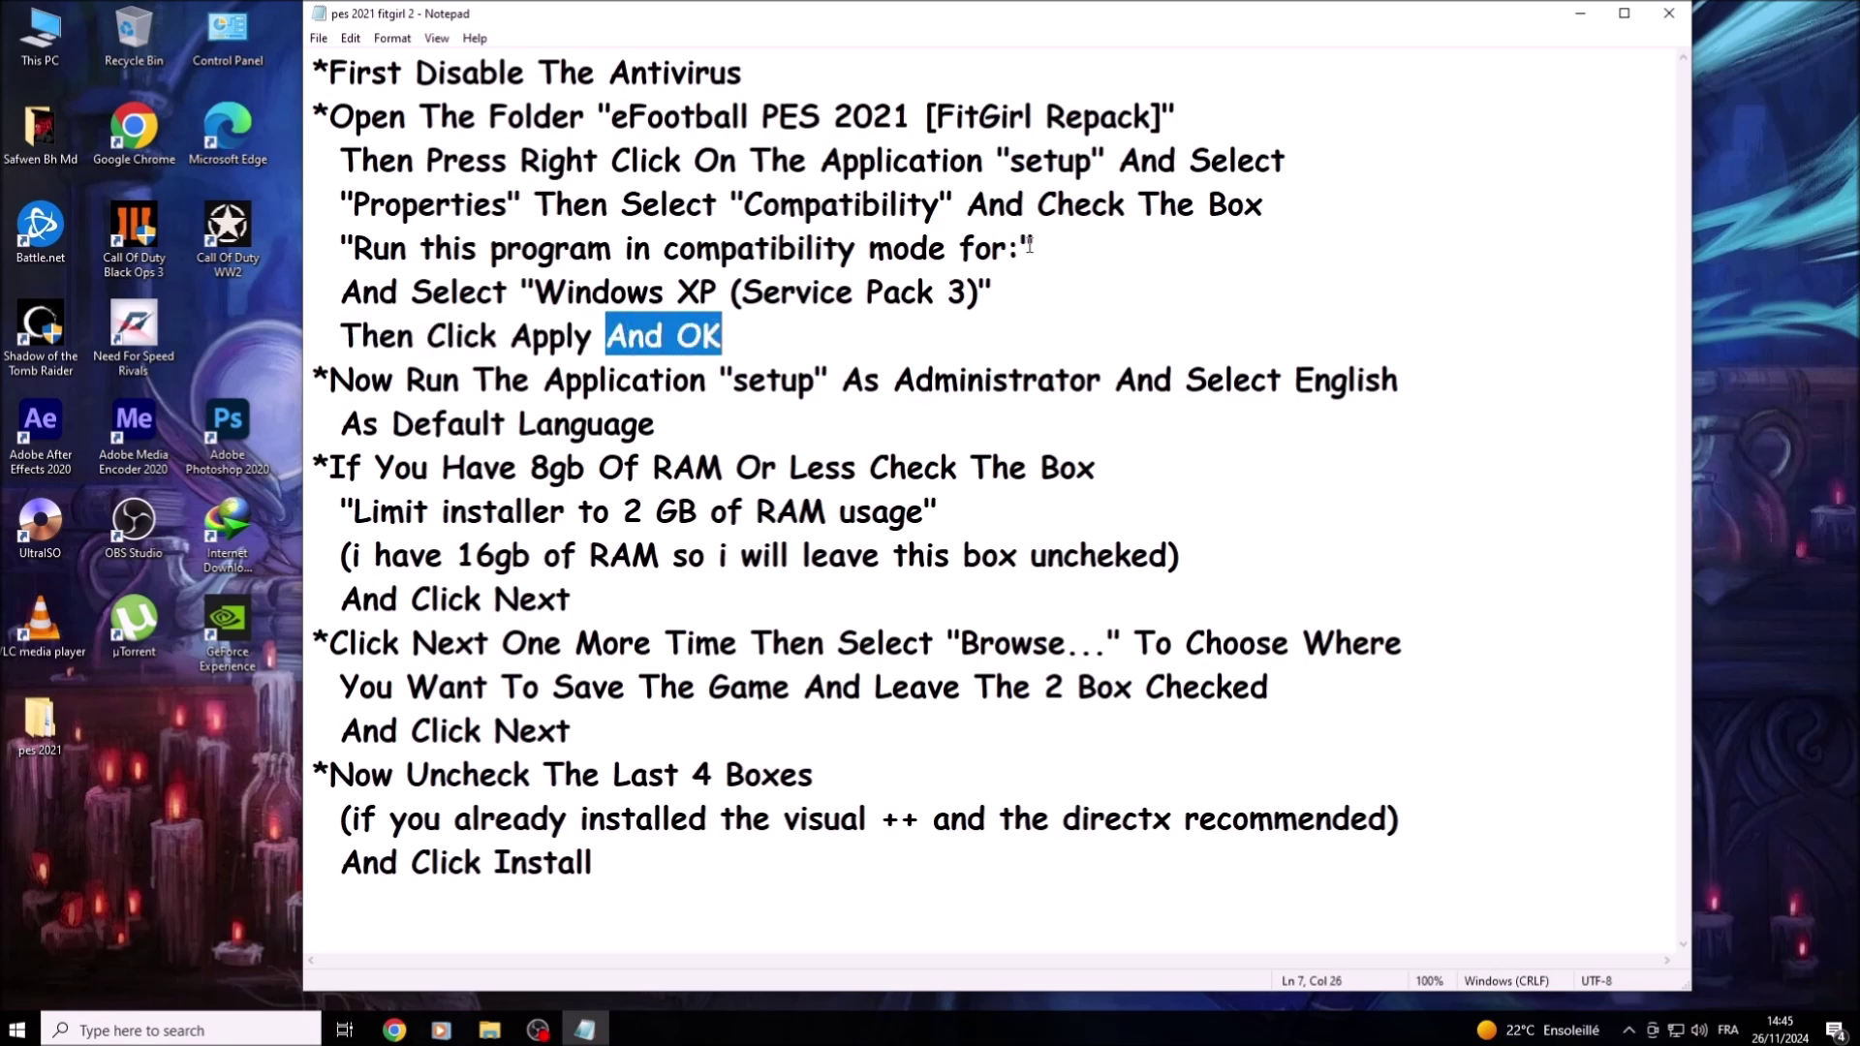
pyautogui.click(1583, 14)
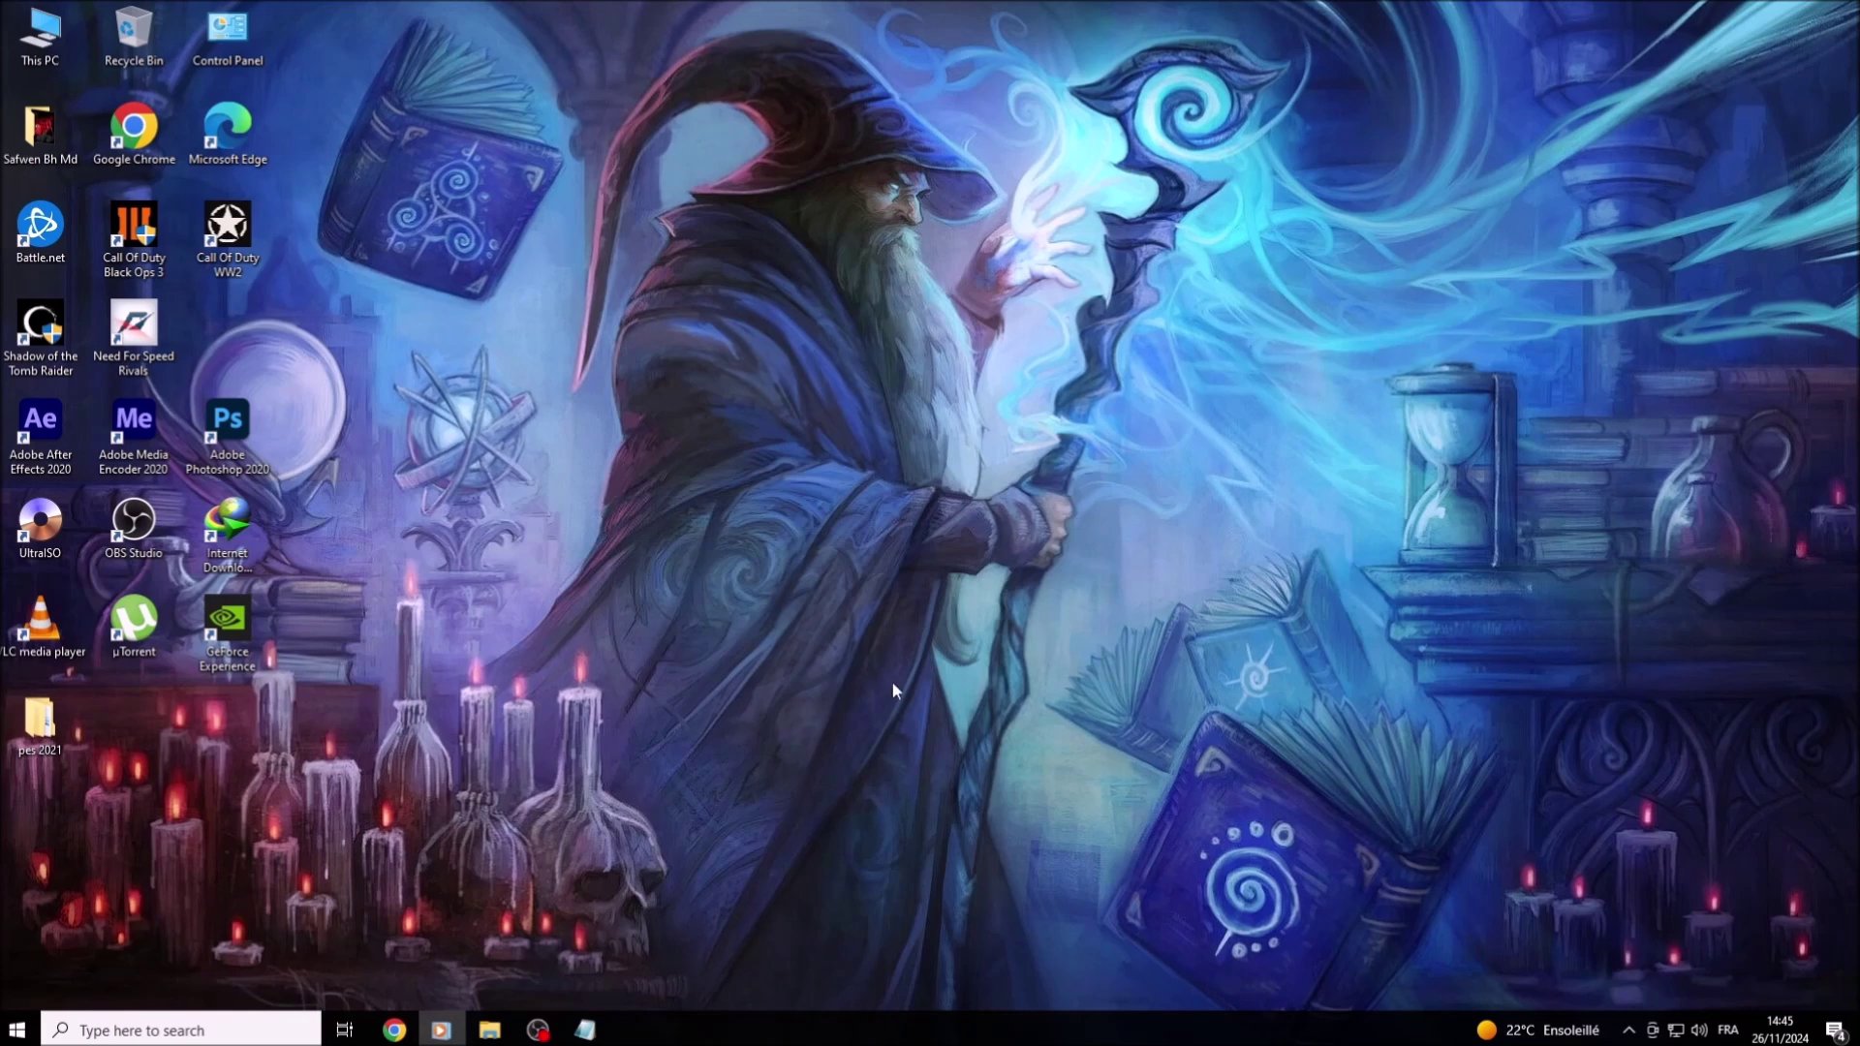
# Step: Switch to File Explorer and open the "eFootball PES 2021 [FitGirl Repack]" folder inside Game Download
pyautogui.click(489, 1030)
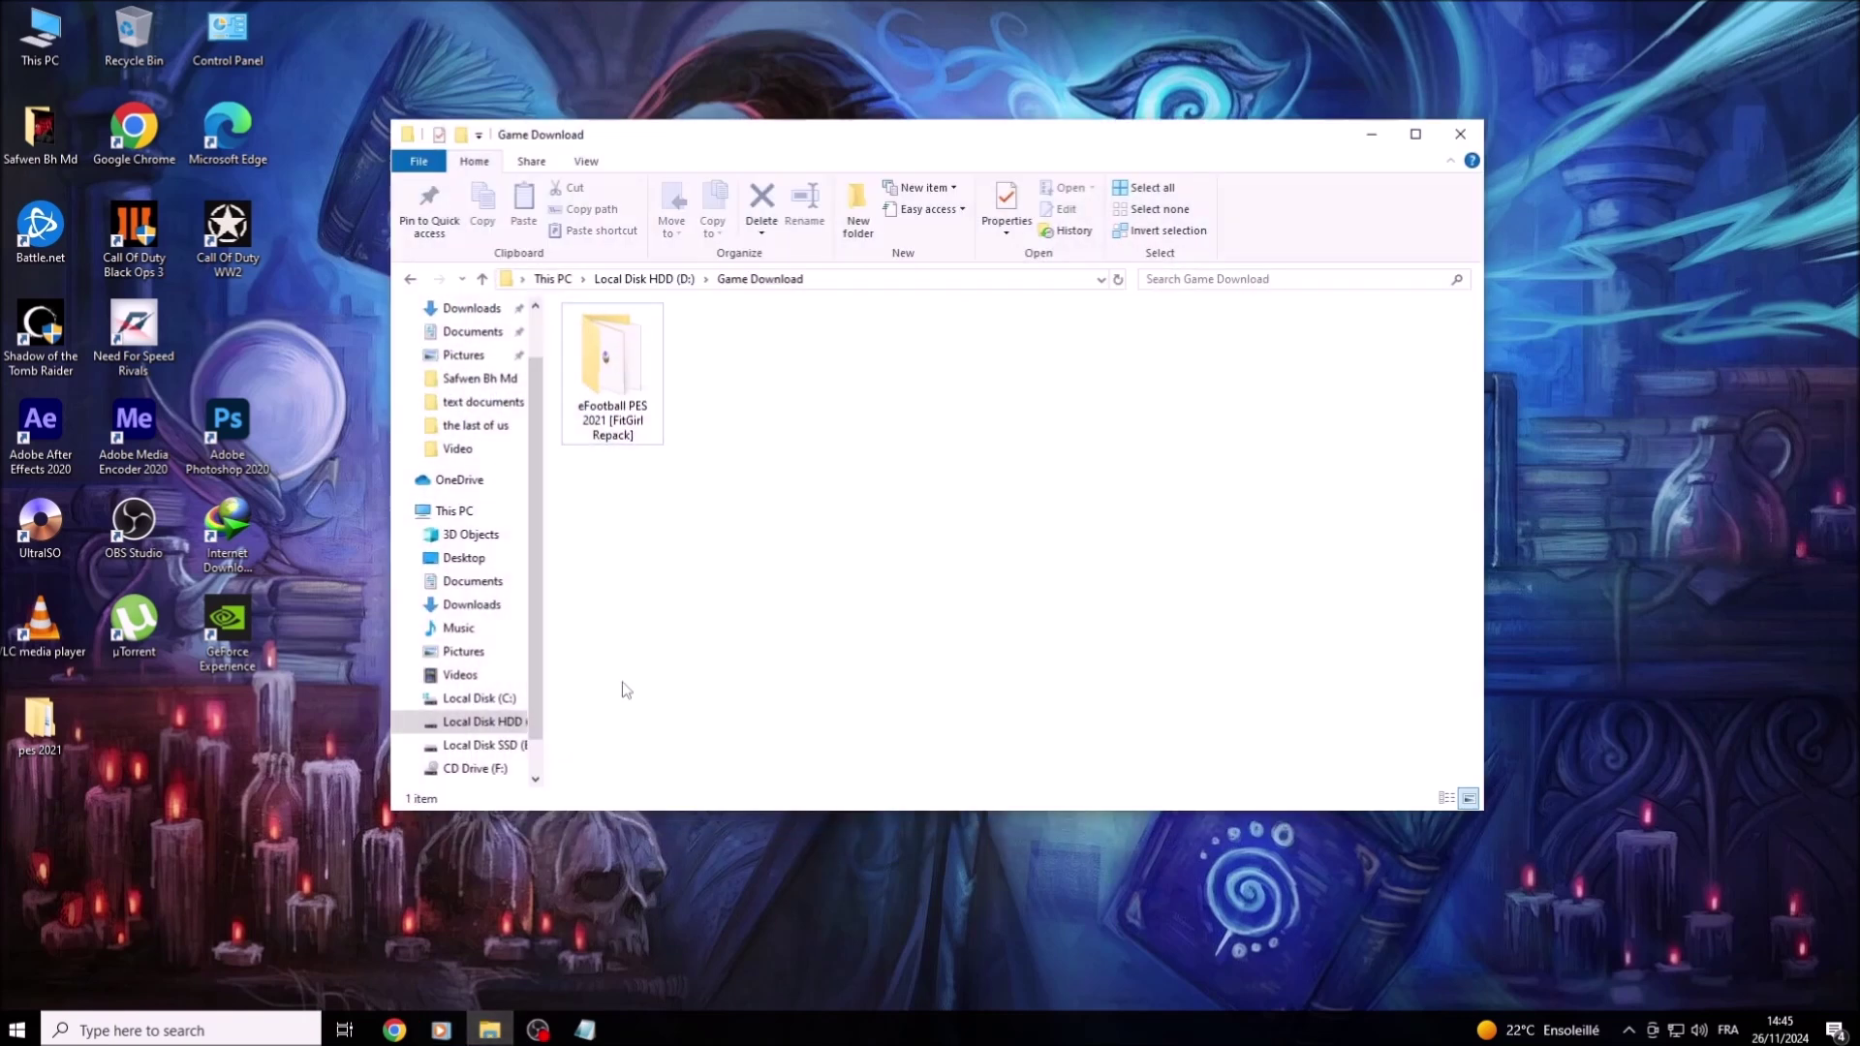
pyautogui.click(612, 391)
pyautogui.moveTo(743, 525); pyautogui.dragTo(612, 382)
pyautogui.rightClick(612, 383)
pyautogui.click(649, 403)
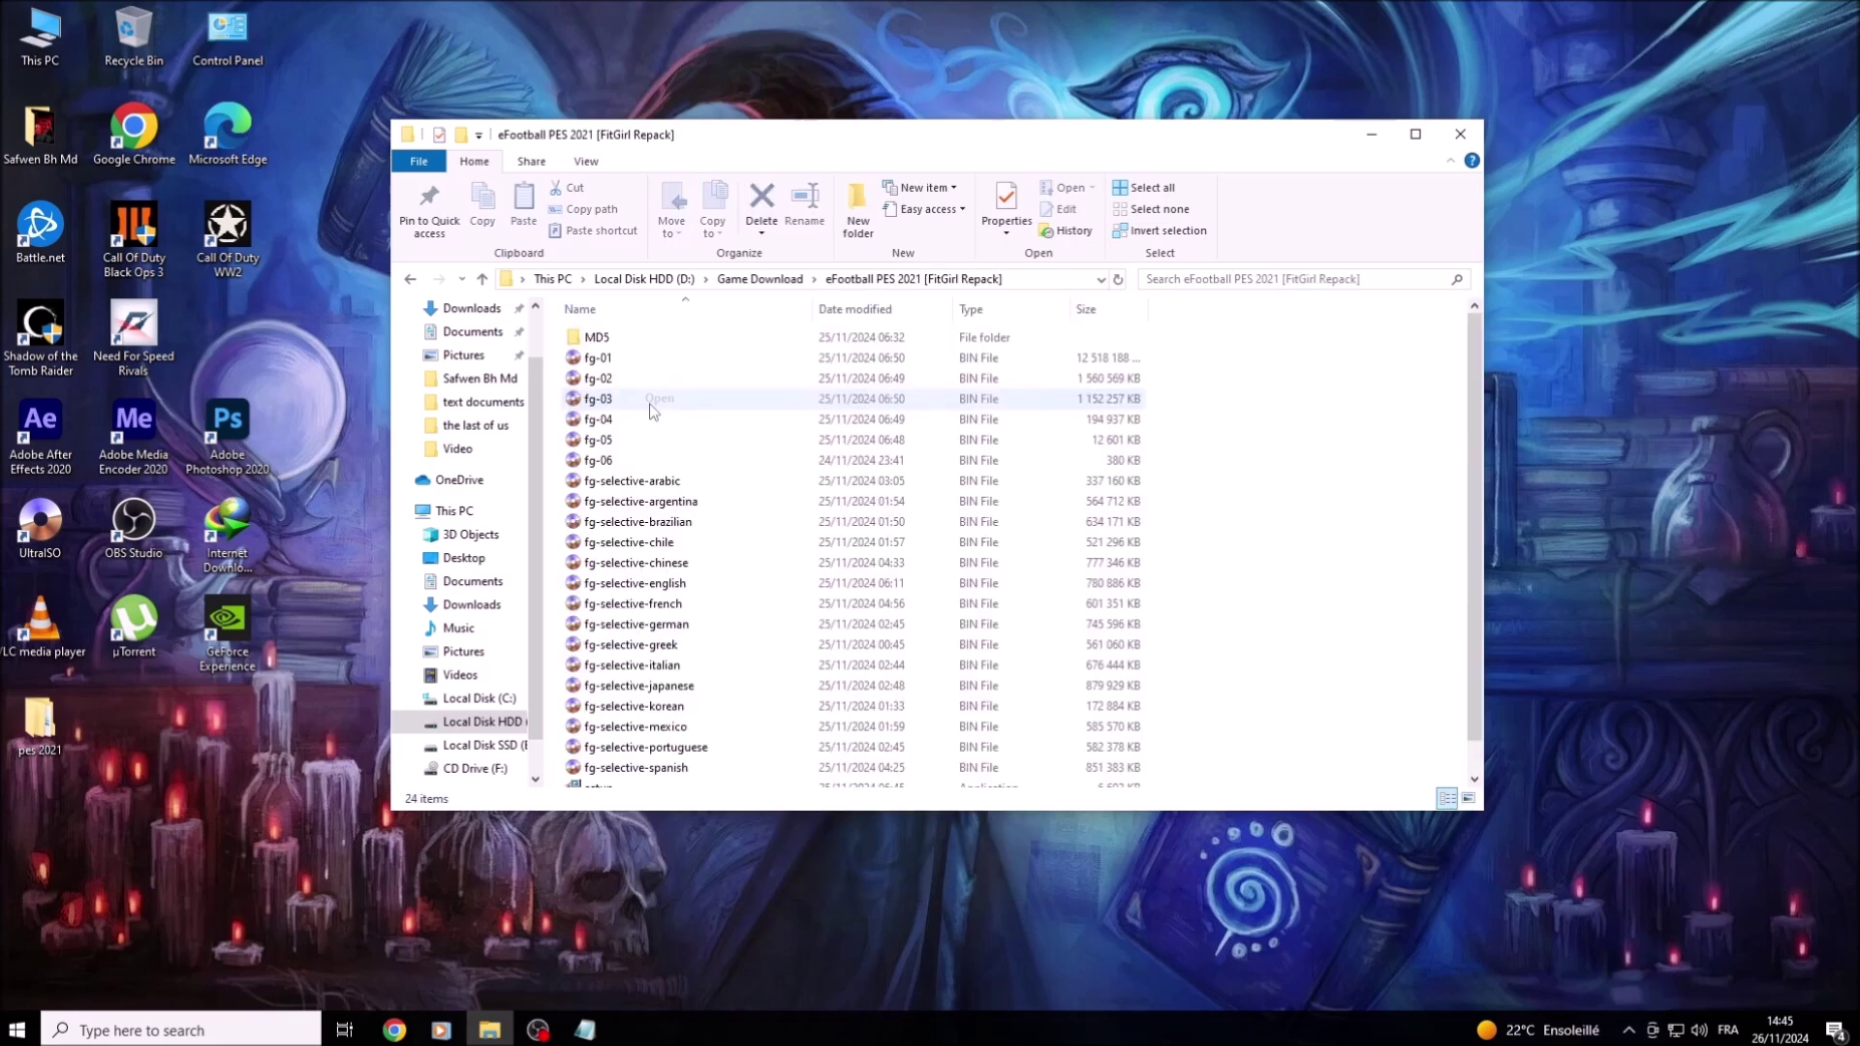
# Step: Set the setup application's properties to run in compatibility mode for Windows XP (Service Pack 3) and apply the change
pyautogui.scroll(-1, 659, 407)
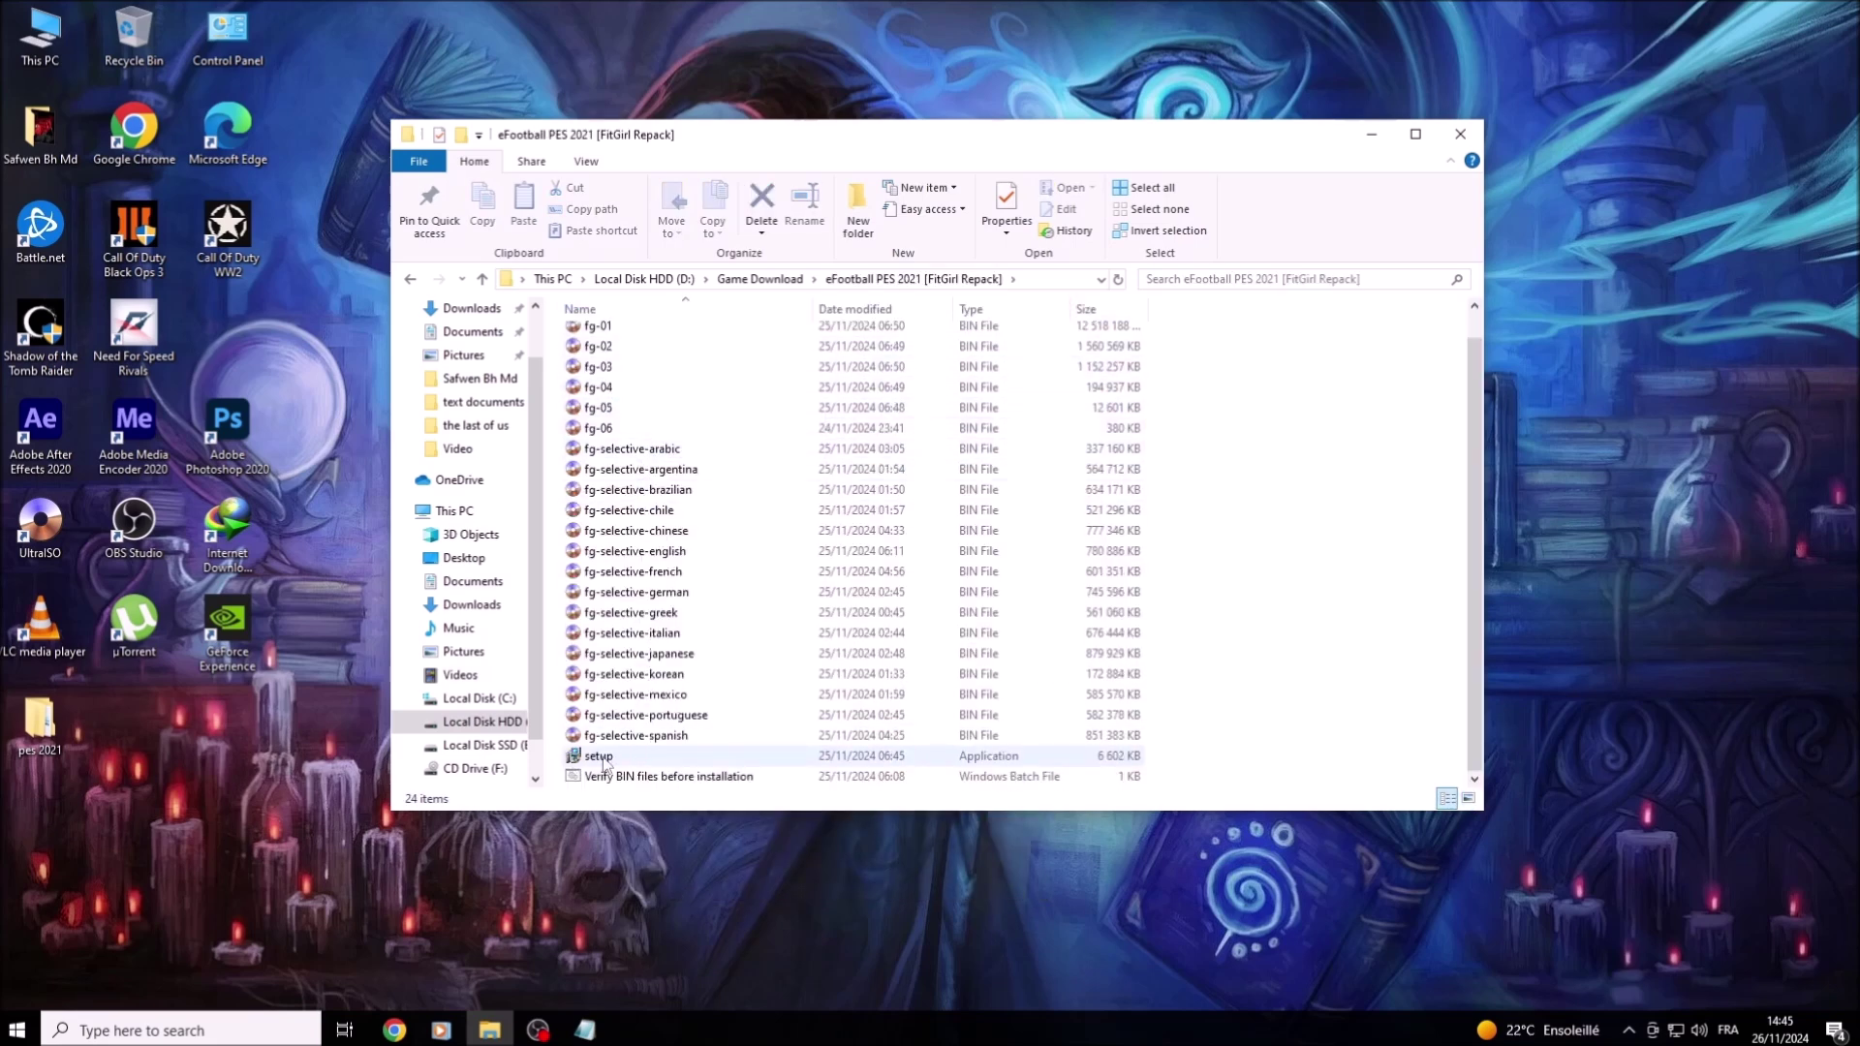
pyautogui.click(576, 758)
pyautogui.rightClick(608, 759)
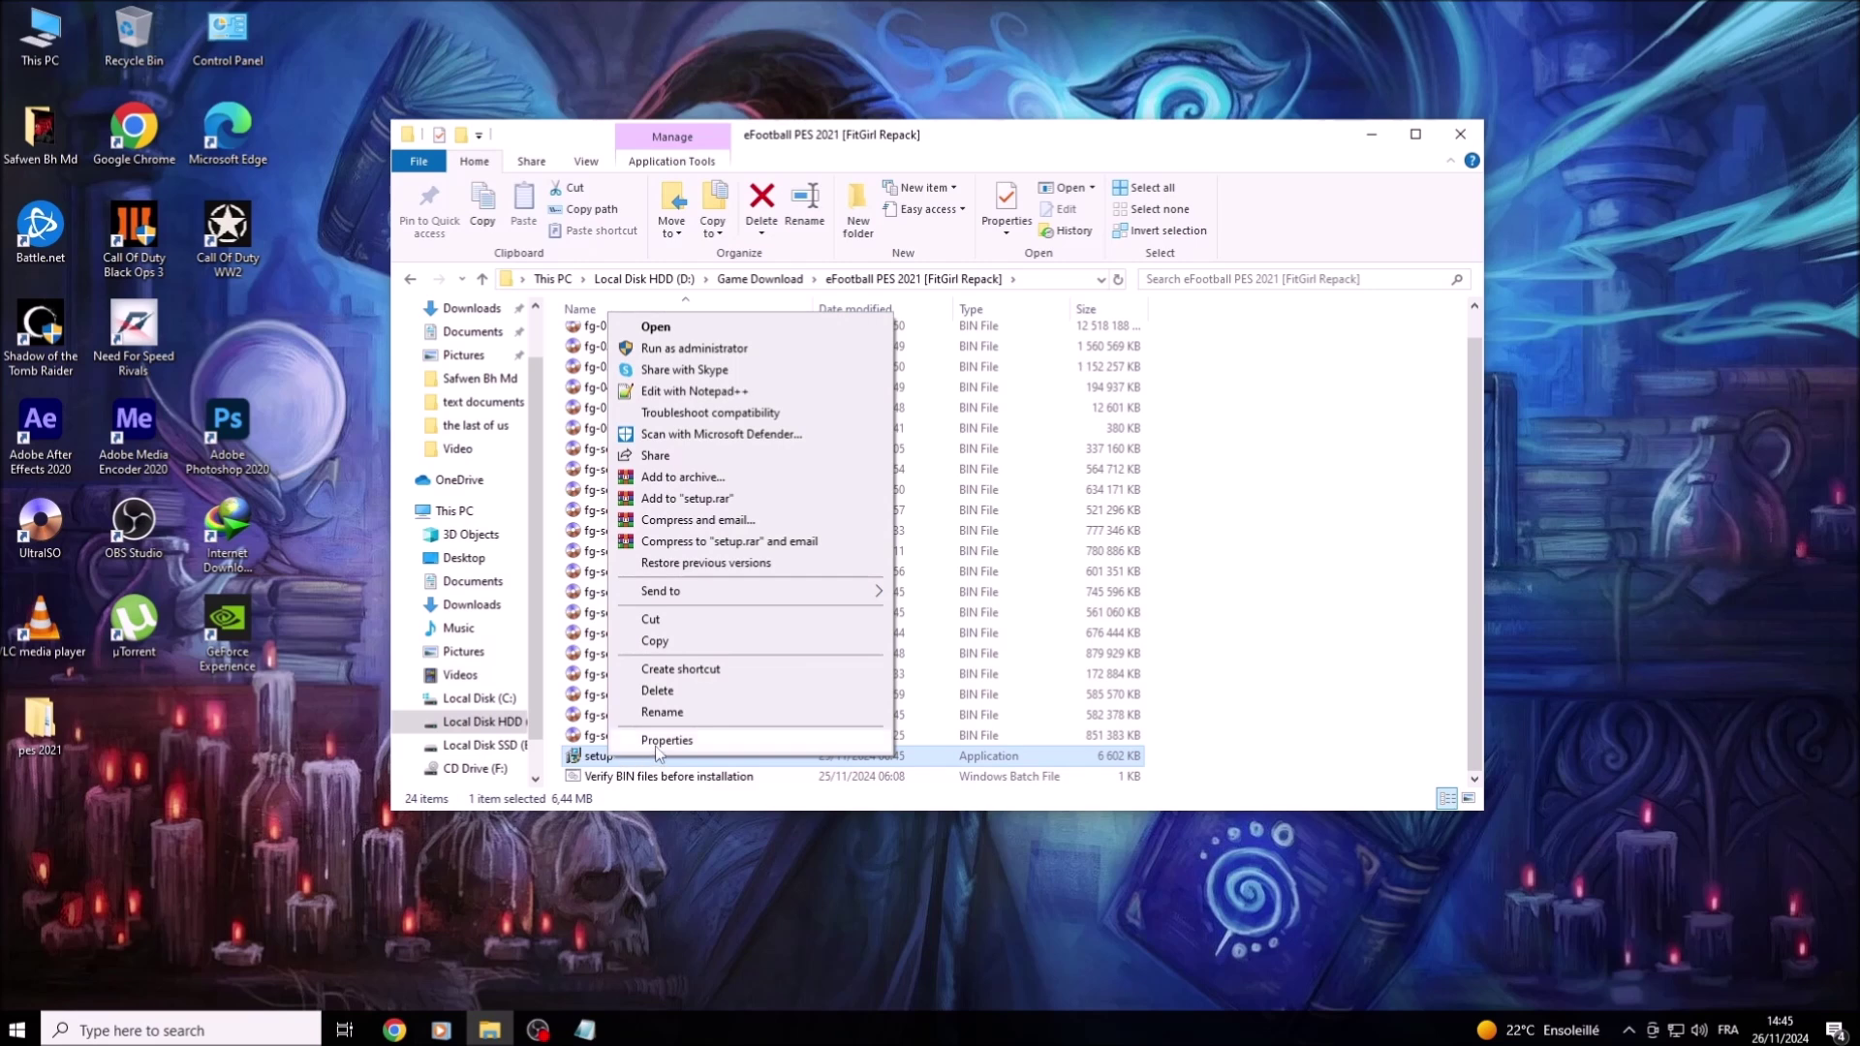
pyautogui.click(666, 741)
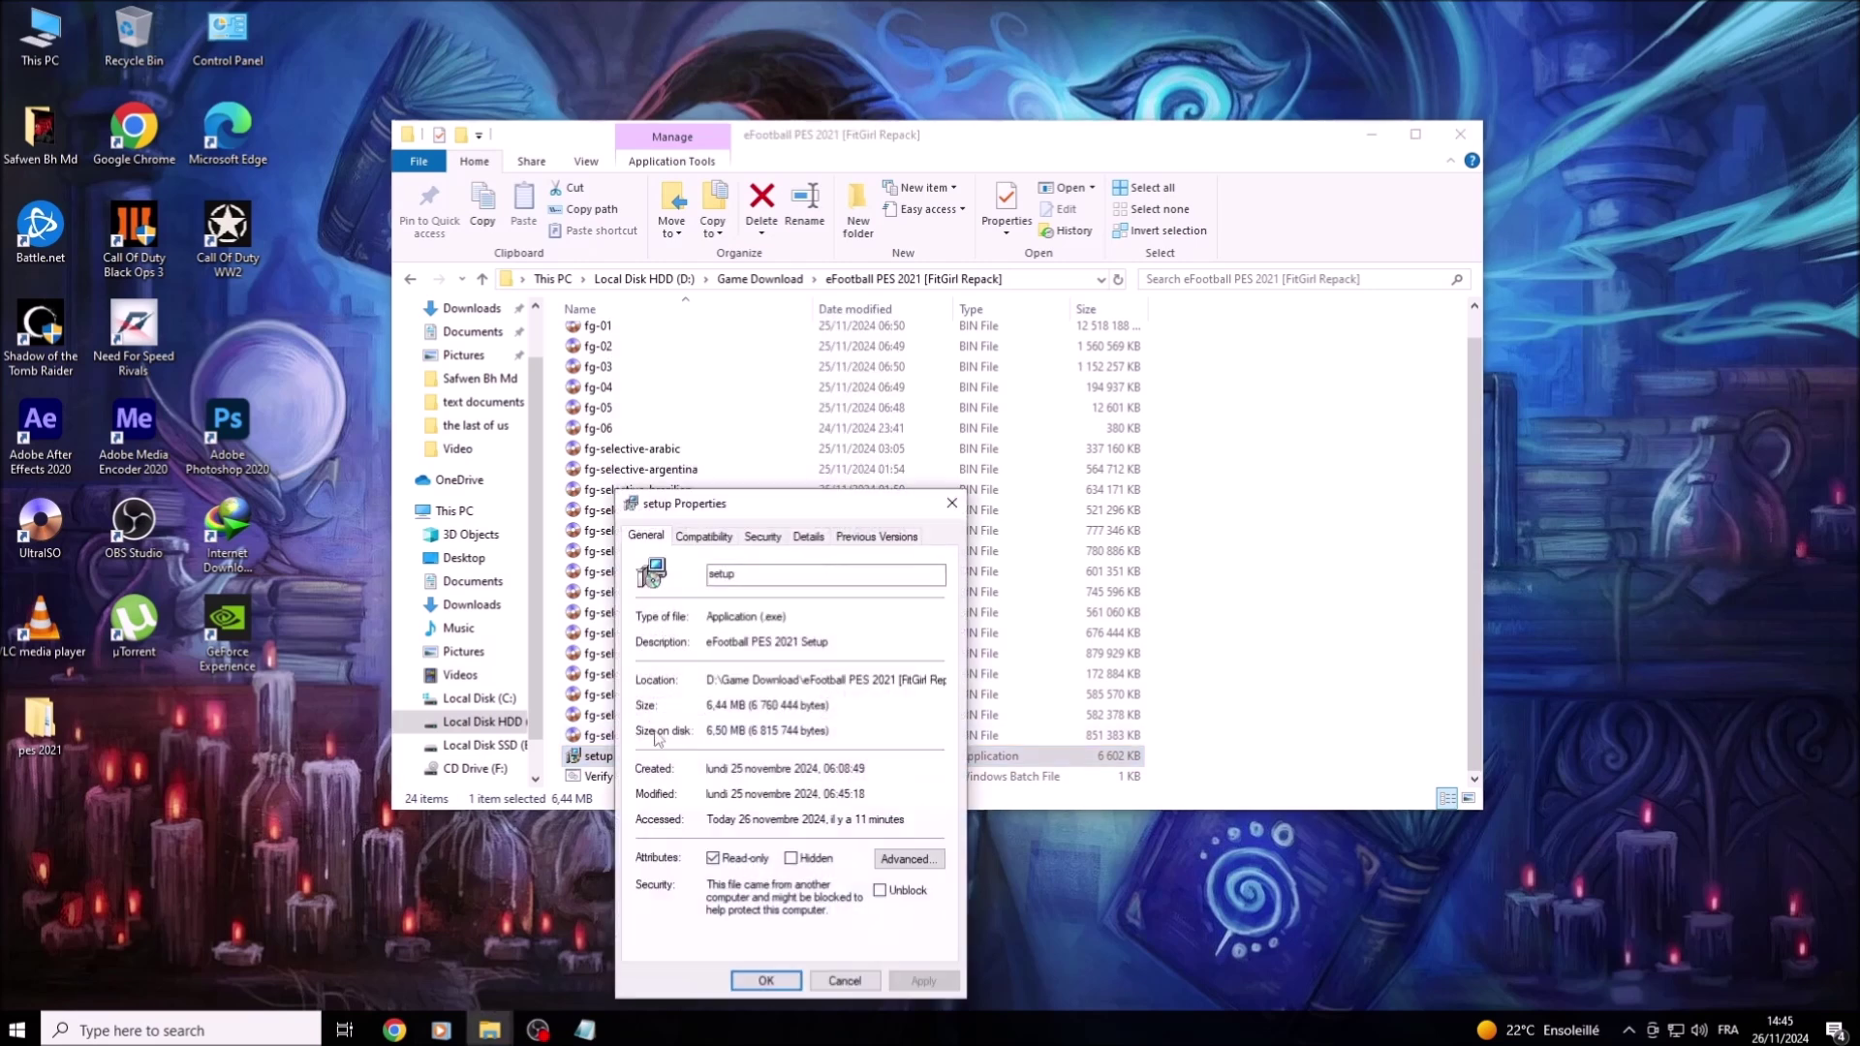
pyautogui.moveTo(742, 382); pyautogui.dragTo(749, 295)
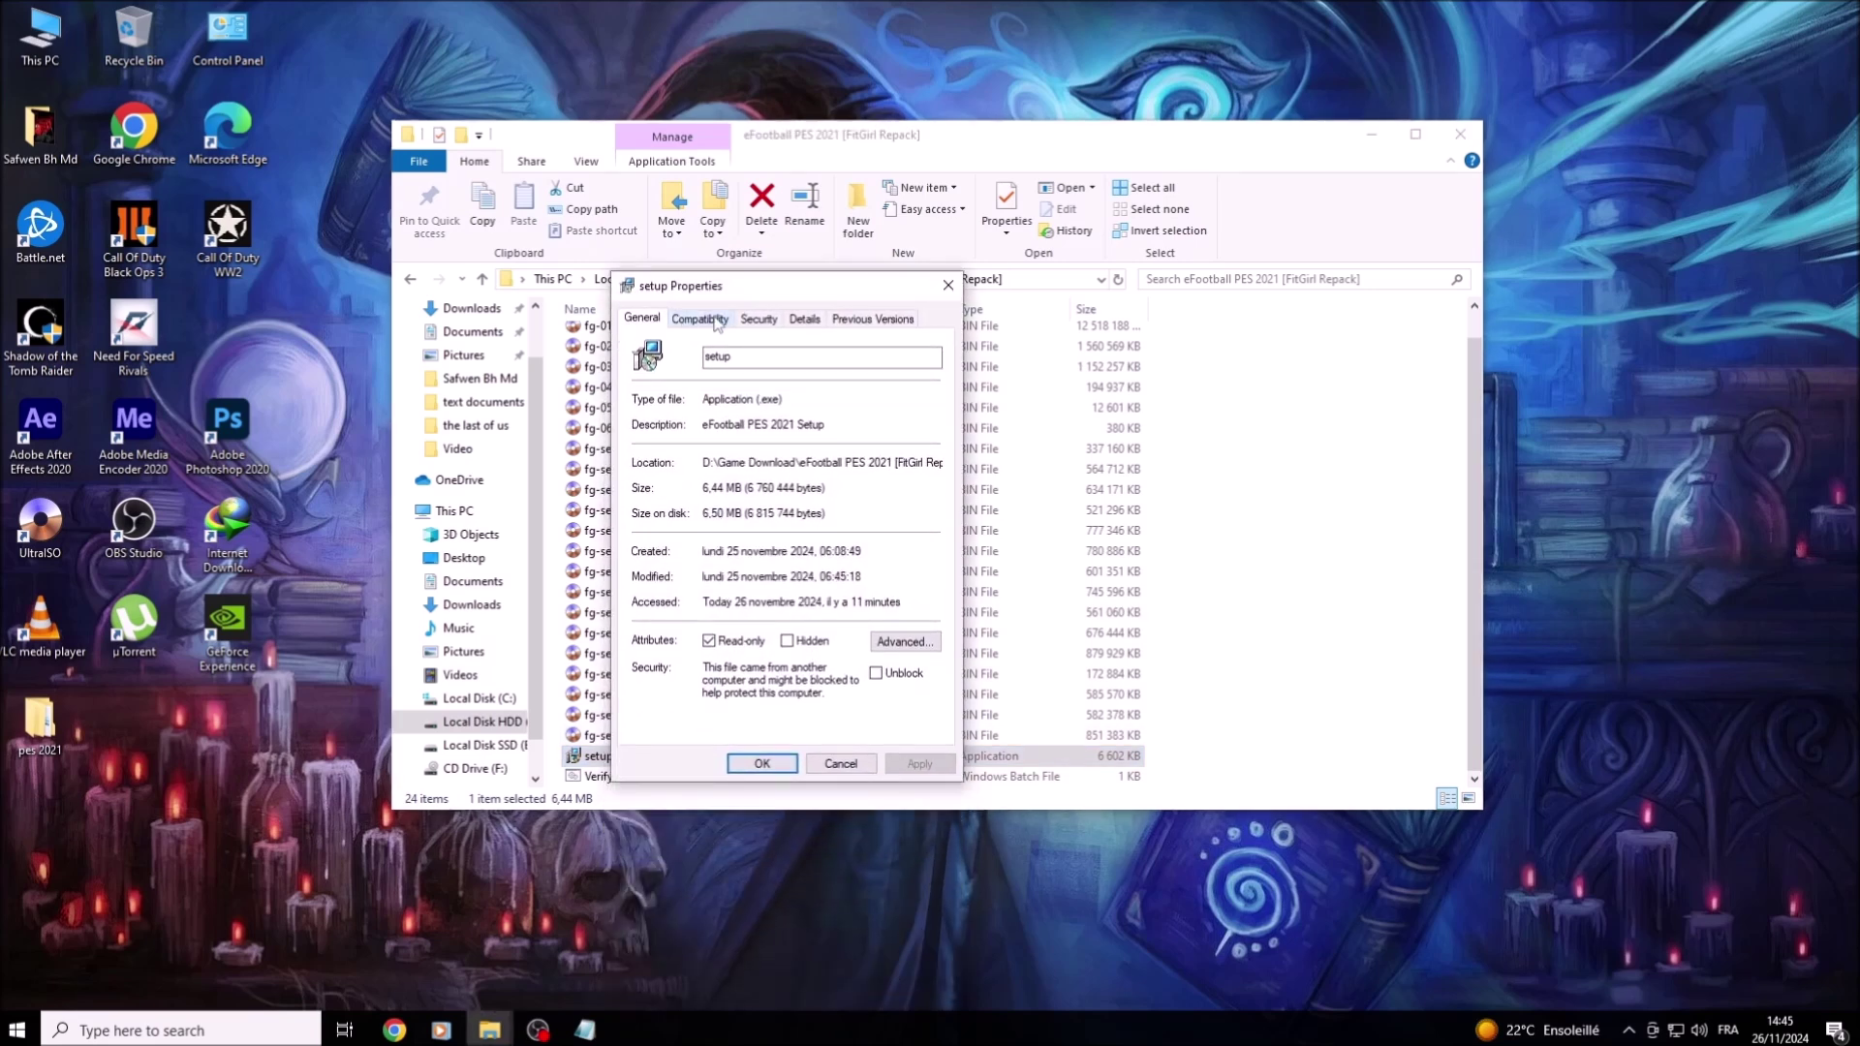
pyautogui.click(700, 320)
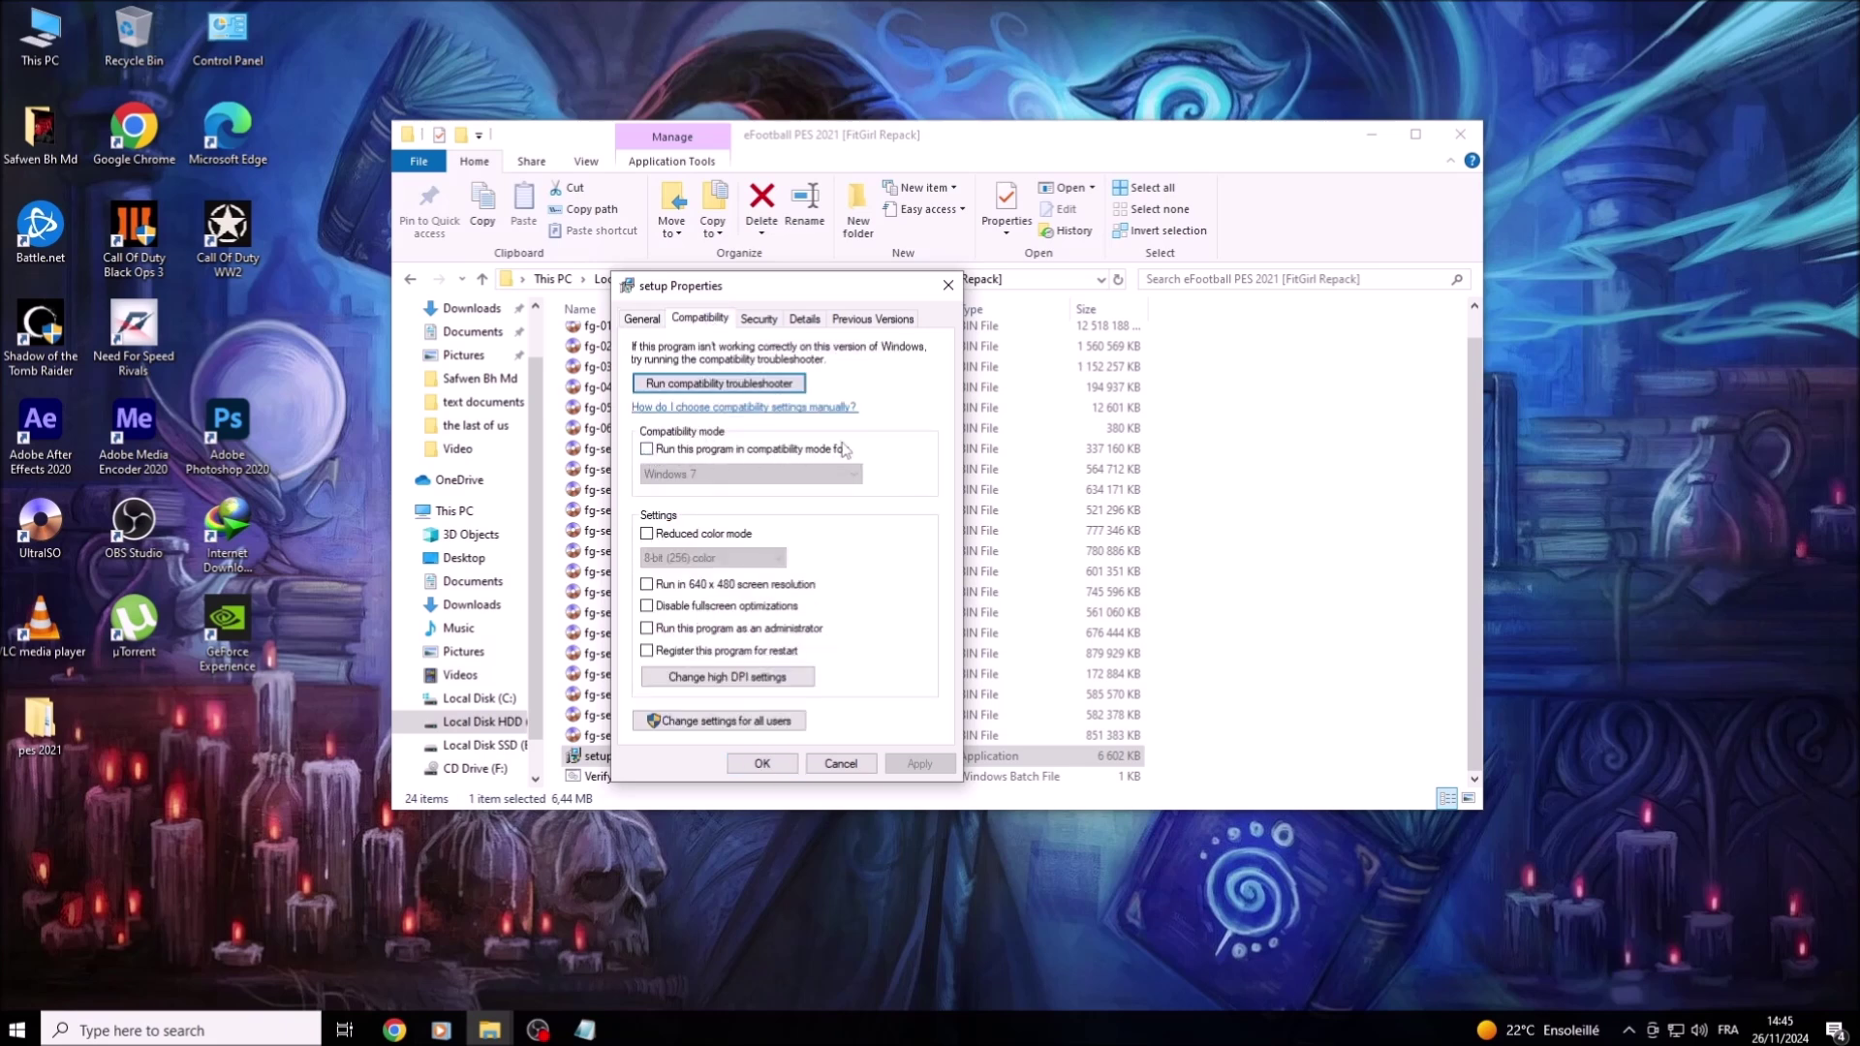
pyautogui.click(647, 451)
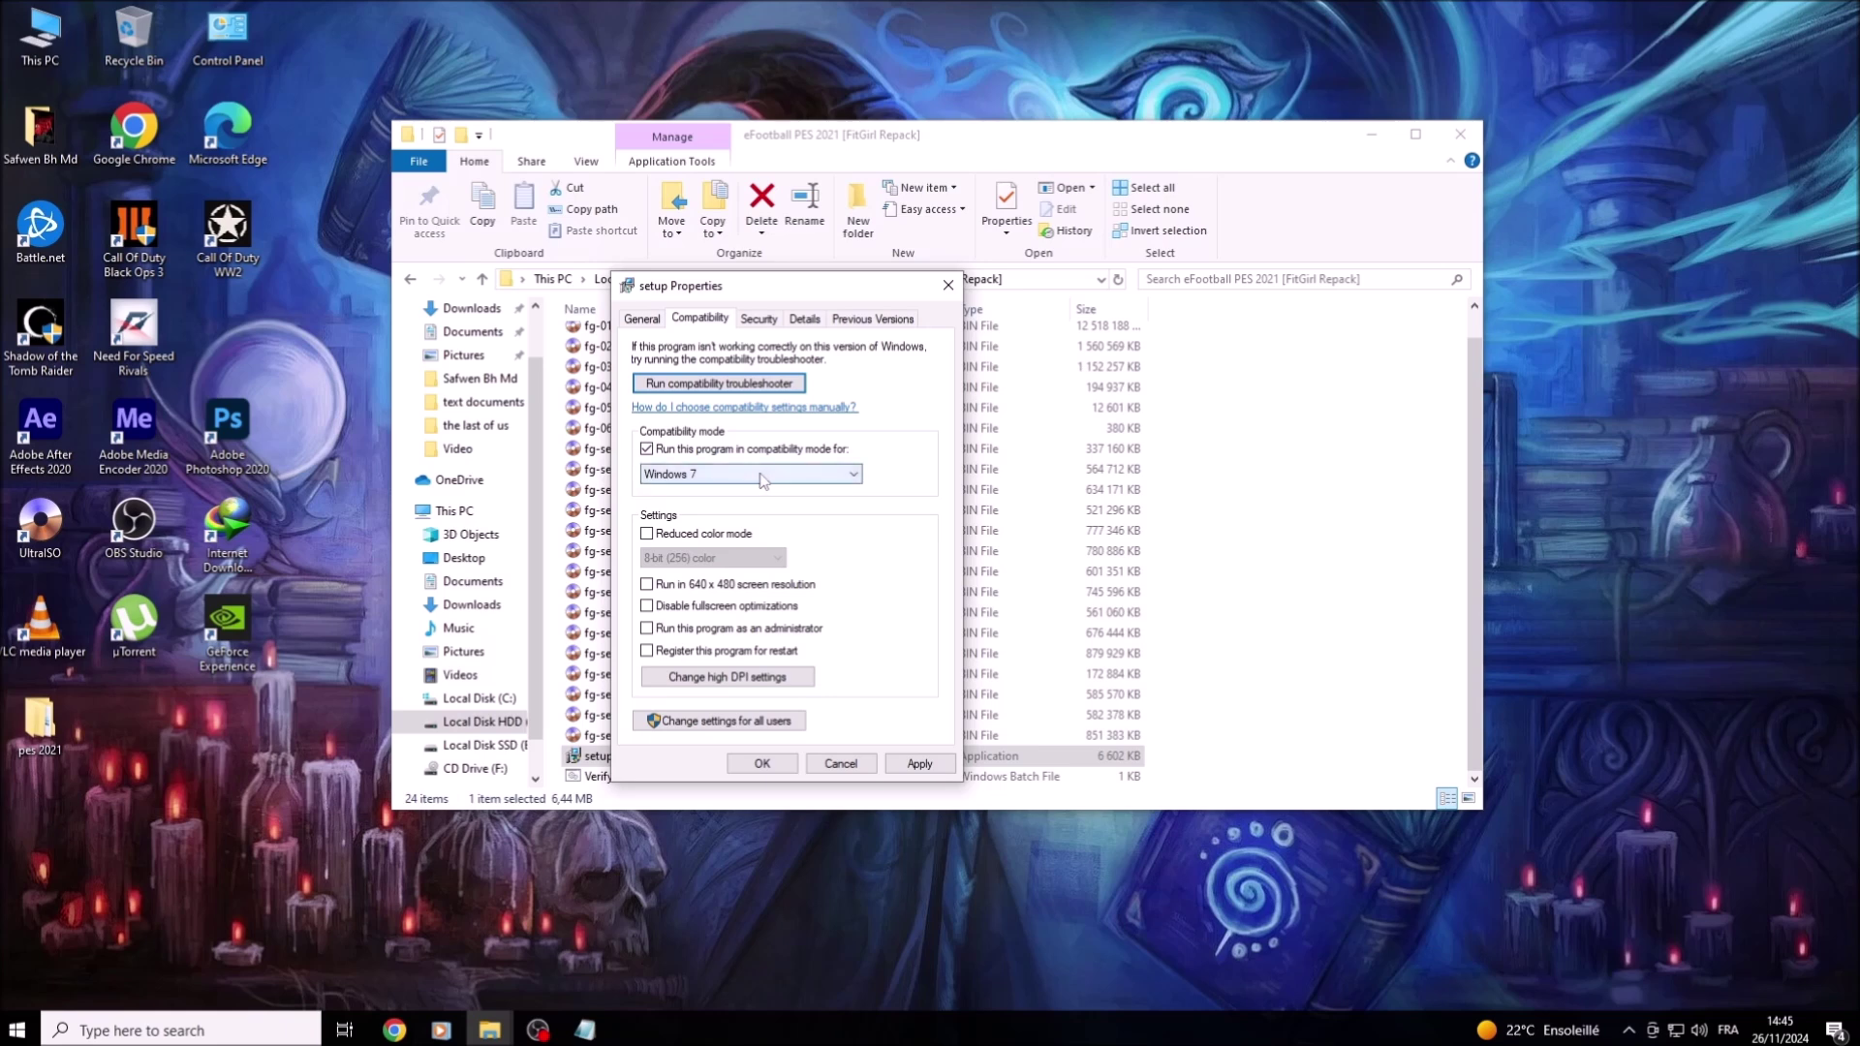
pyautogui.click(733, 474)
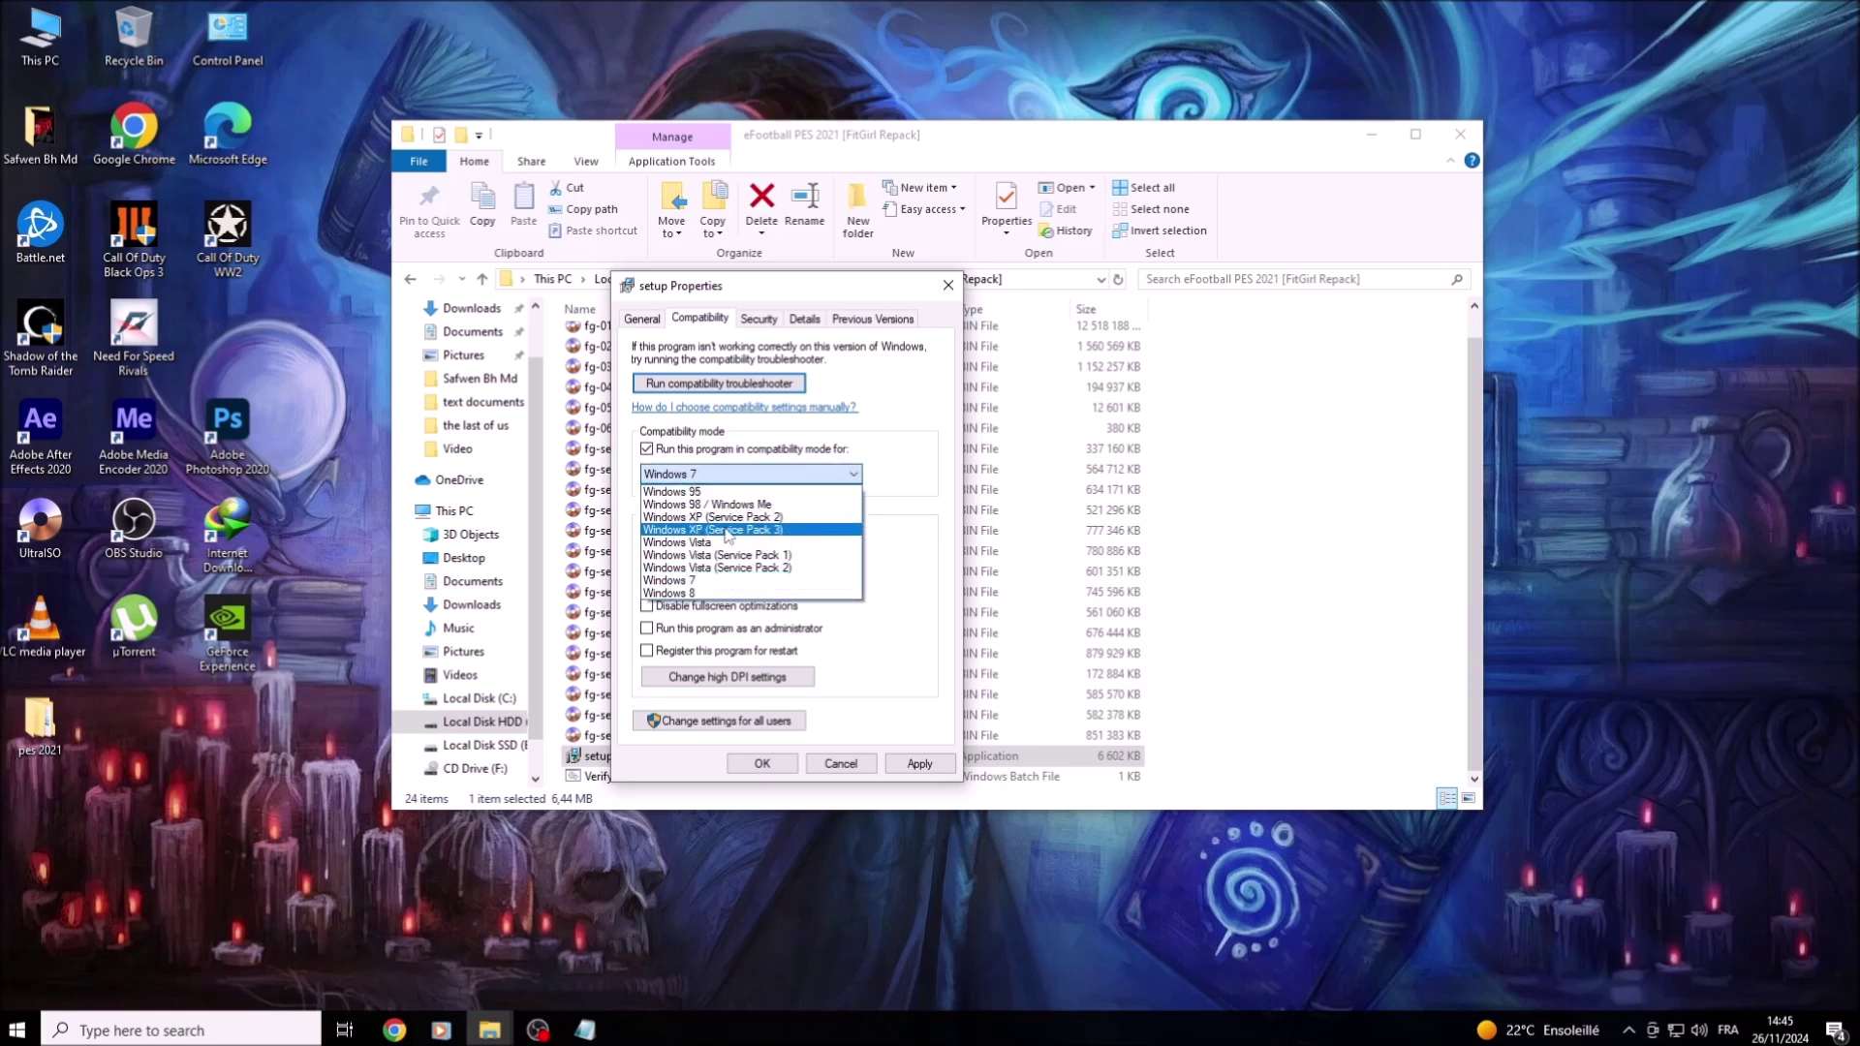
pyautogui.click(778, 531)
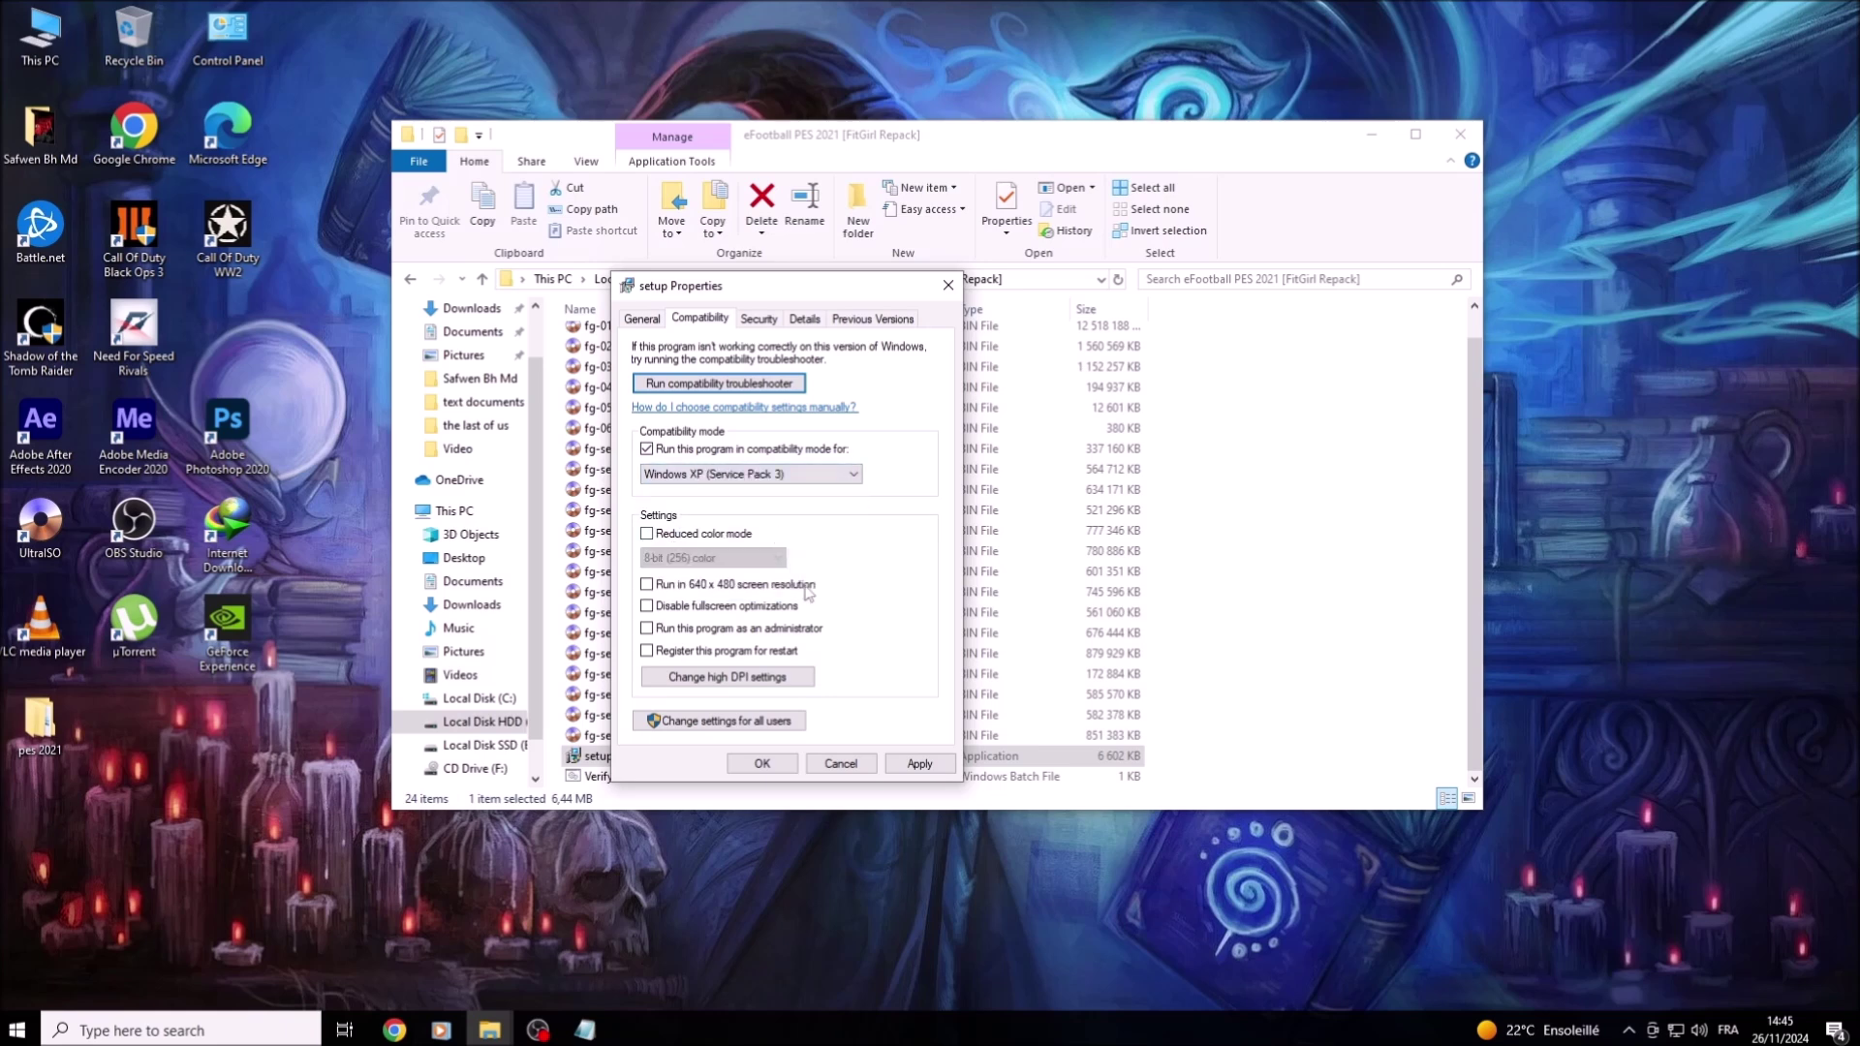
pyautogui.click(907, 767)
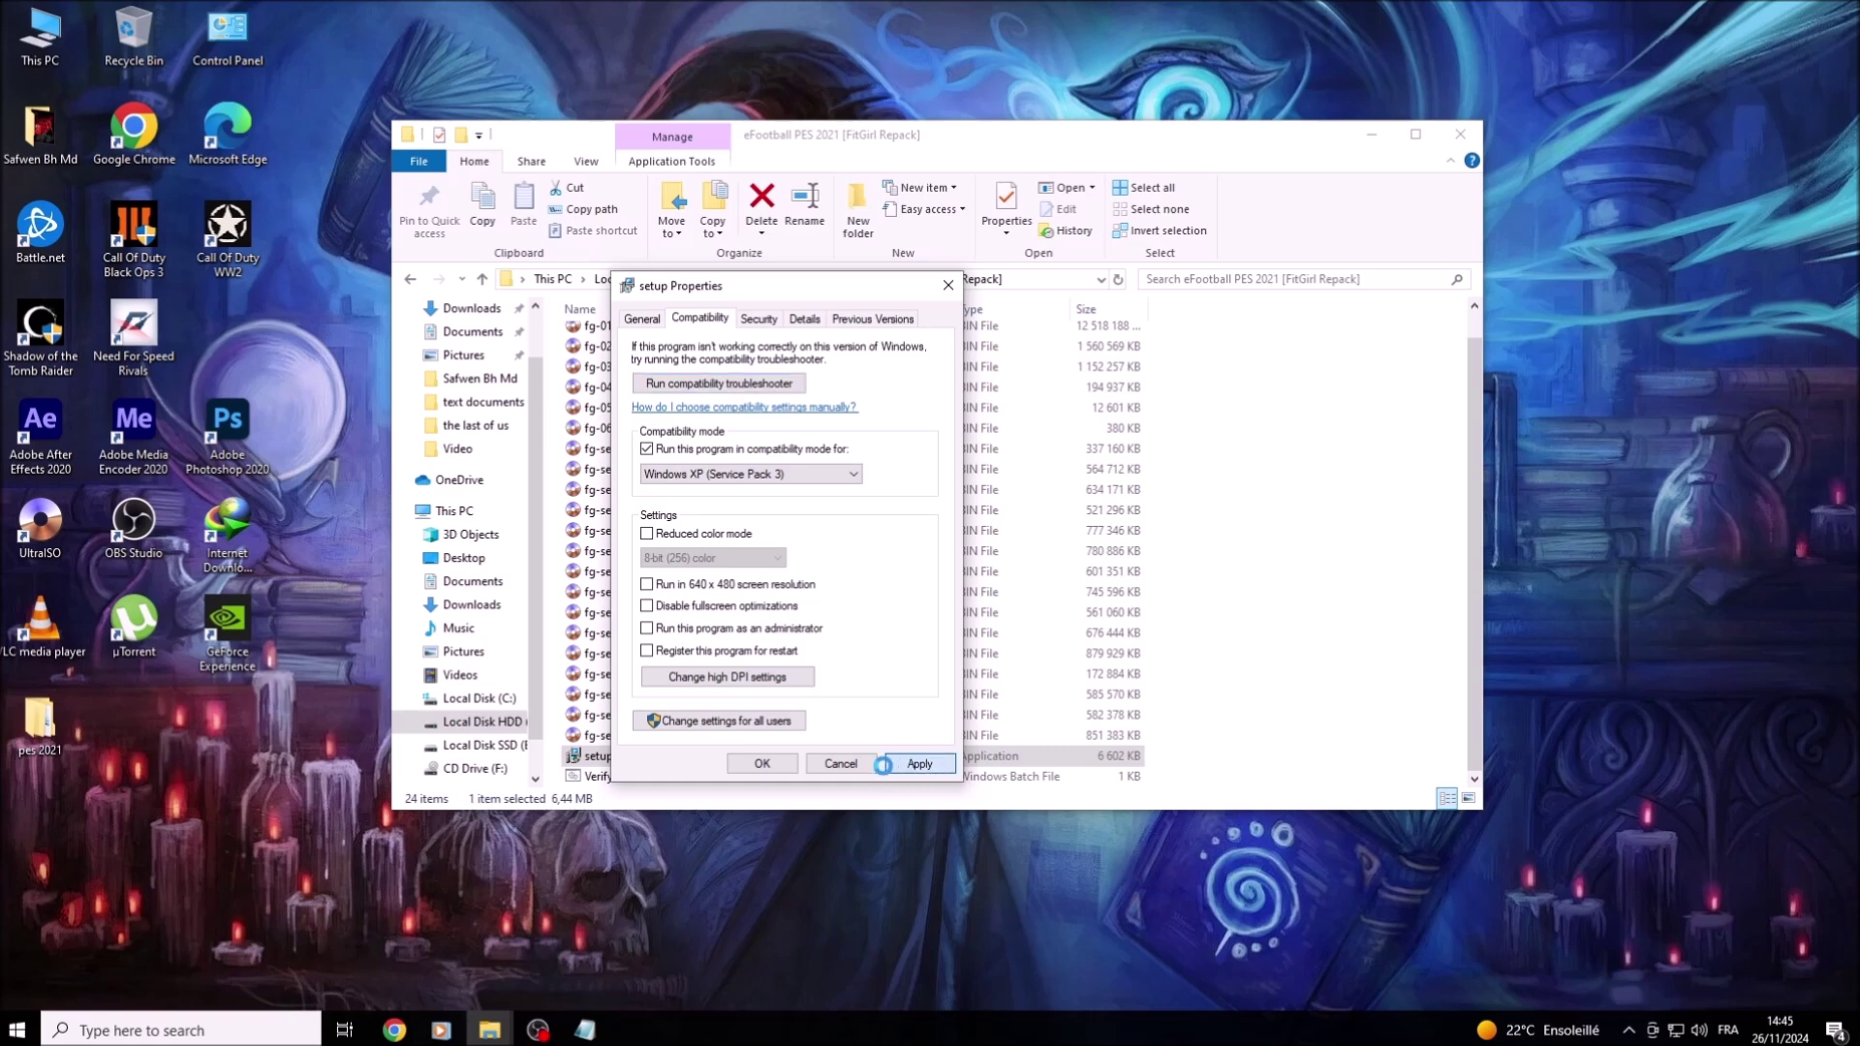
pyautogui.click(761, 765)
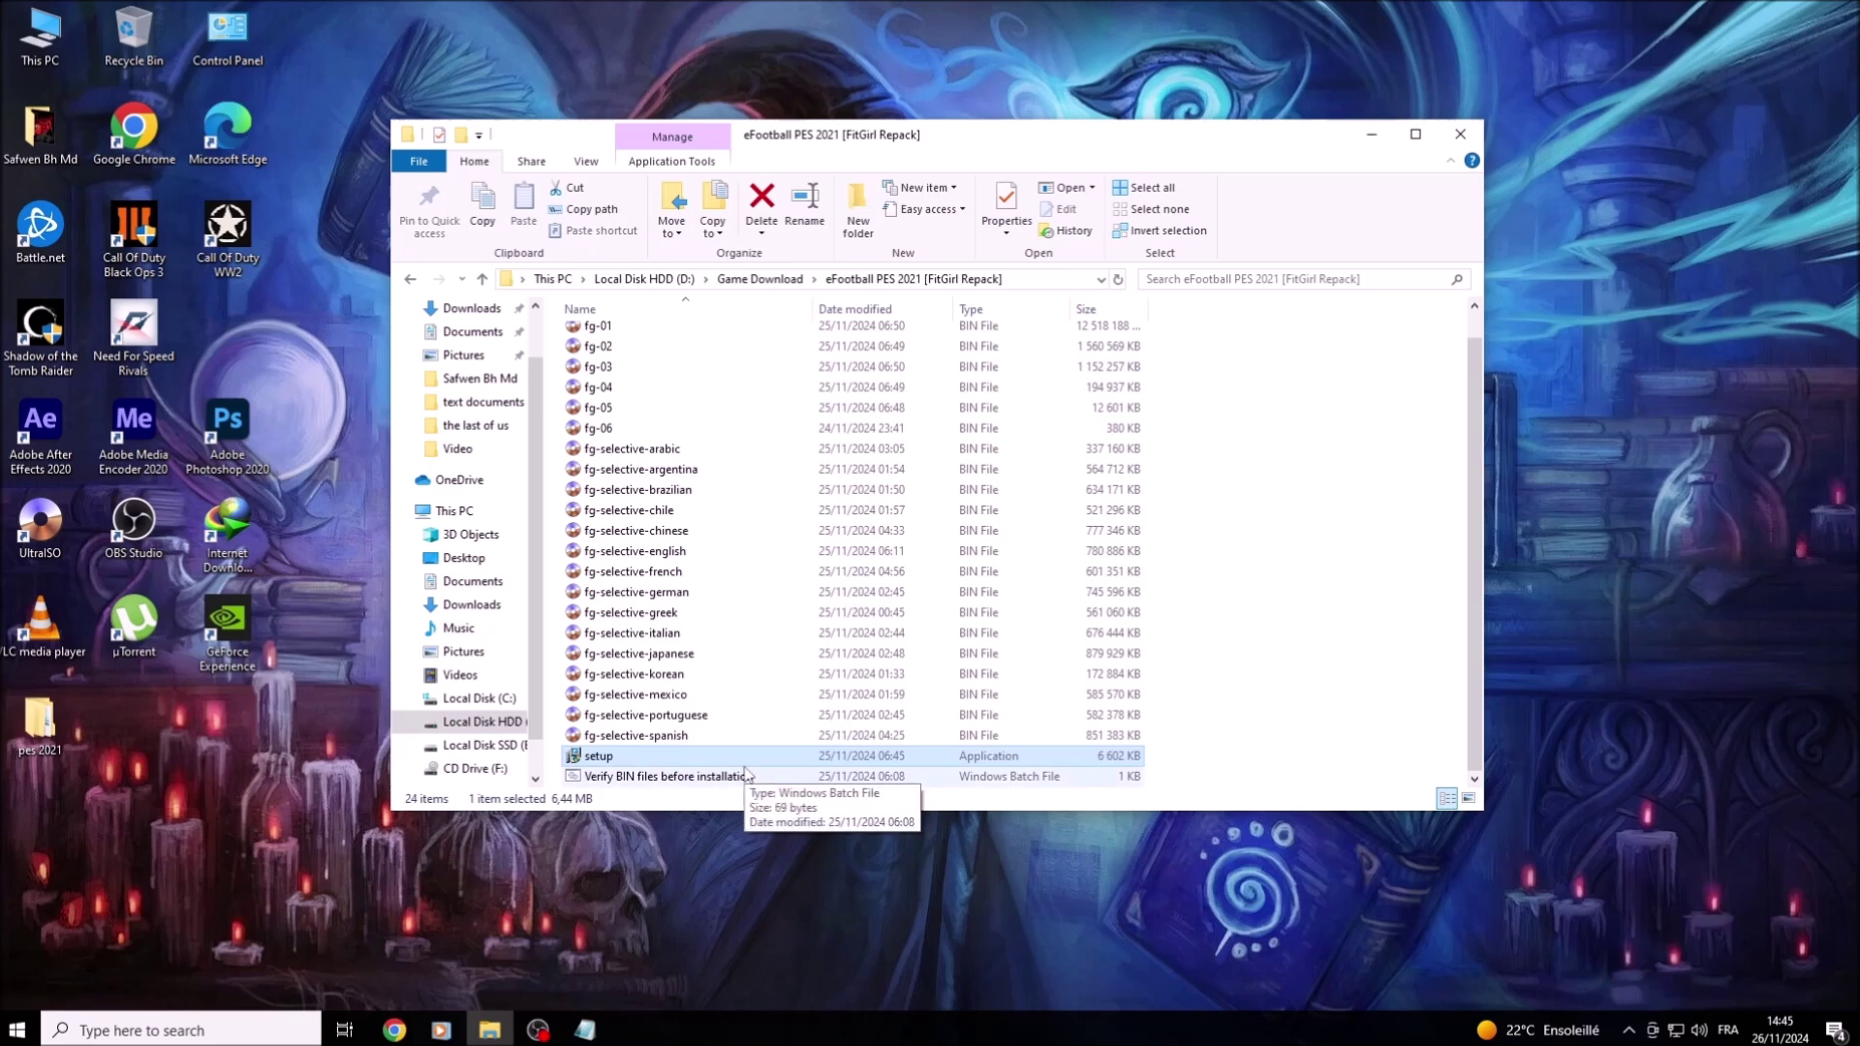
# Step: Check the notes on launching the installer, and run setup as administrator with English as the installation language
pyautogui.click(584, 1030)
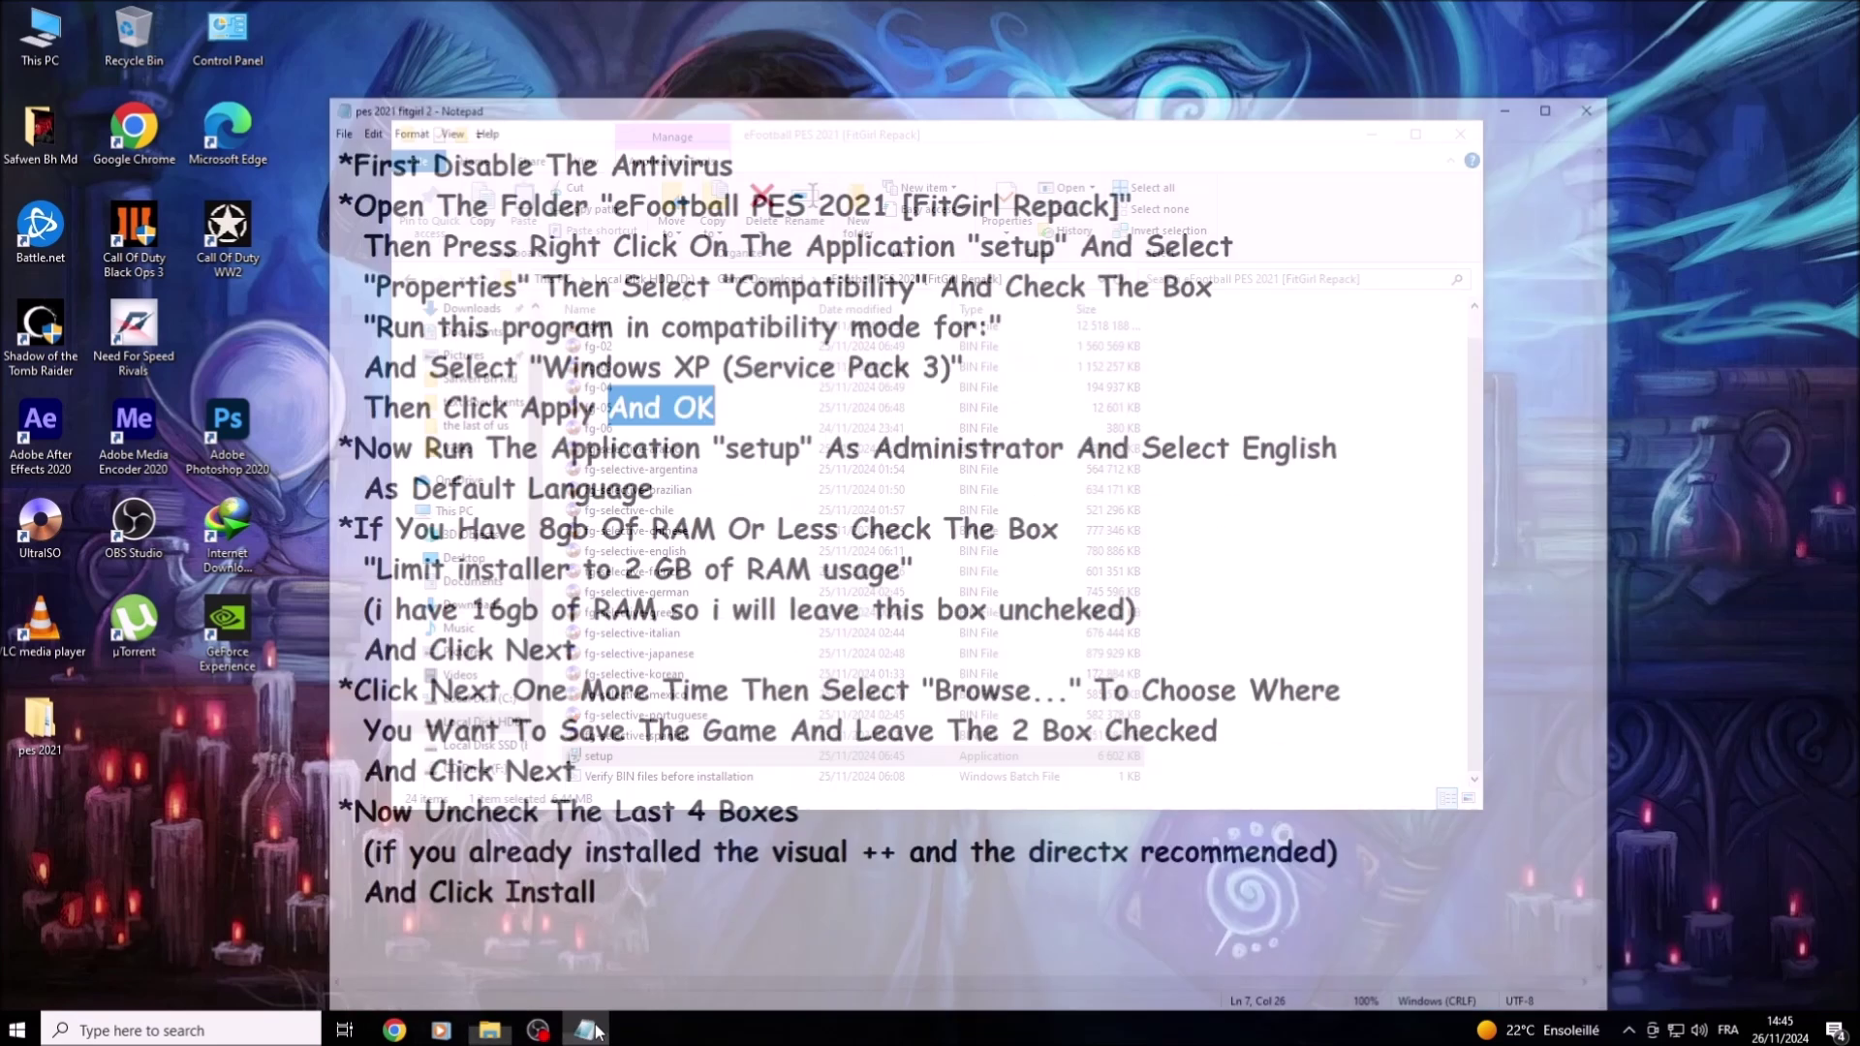
pyautogui.moveTo(332, 378); pyautogui.dragTo(1360, 380)
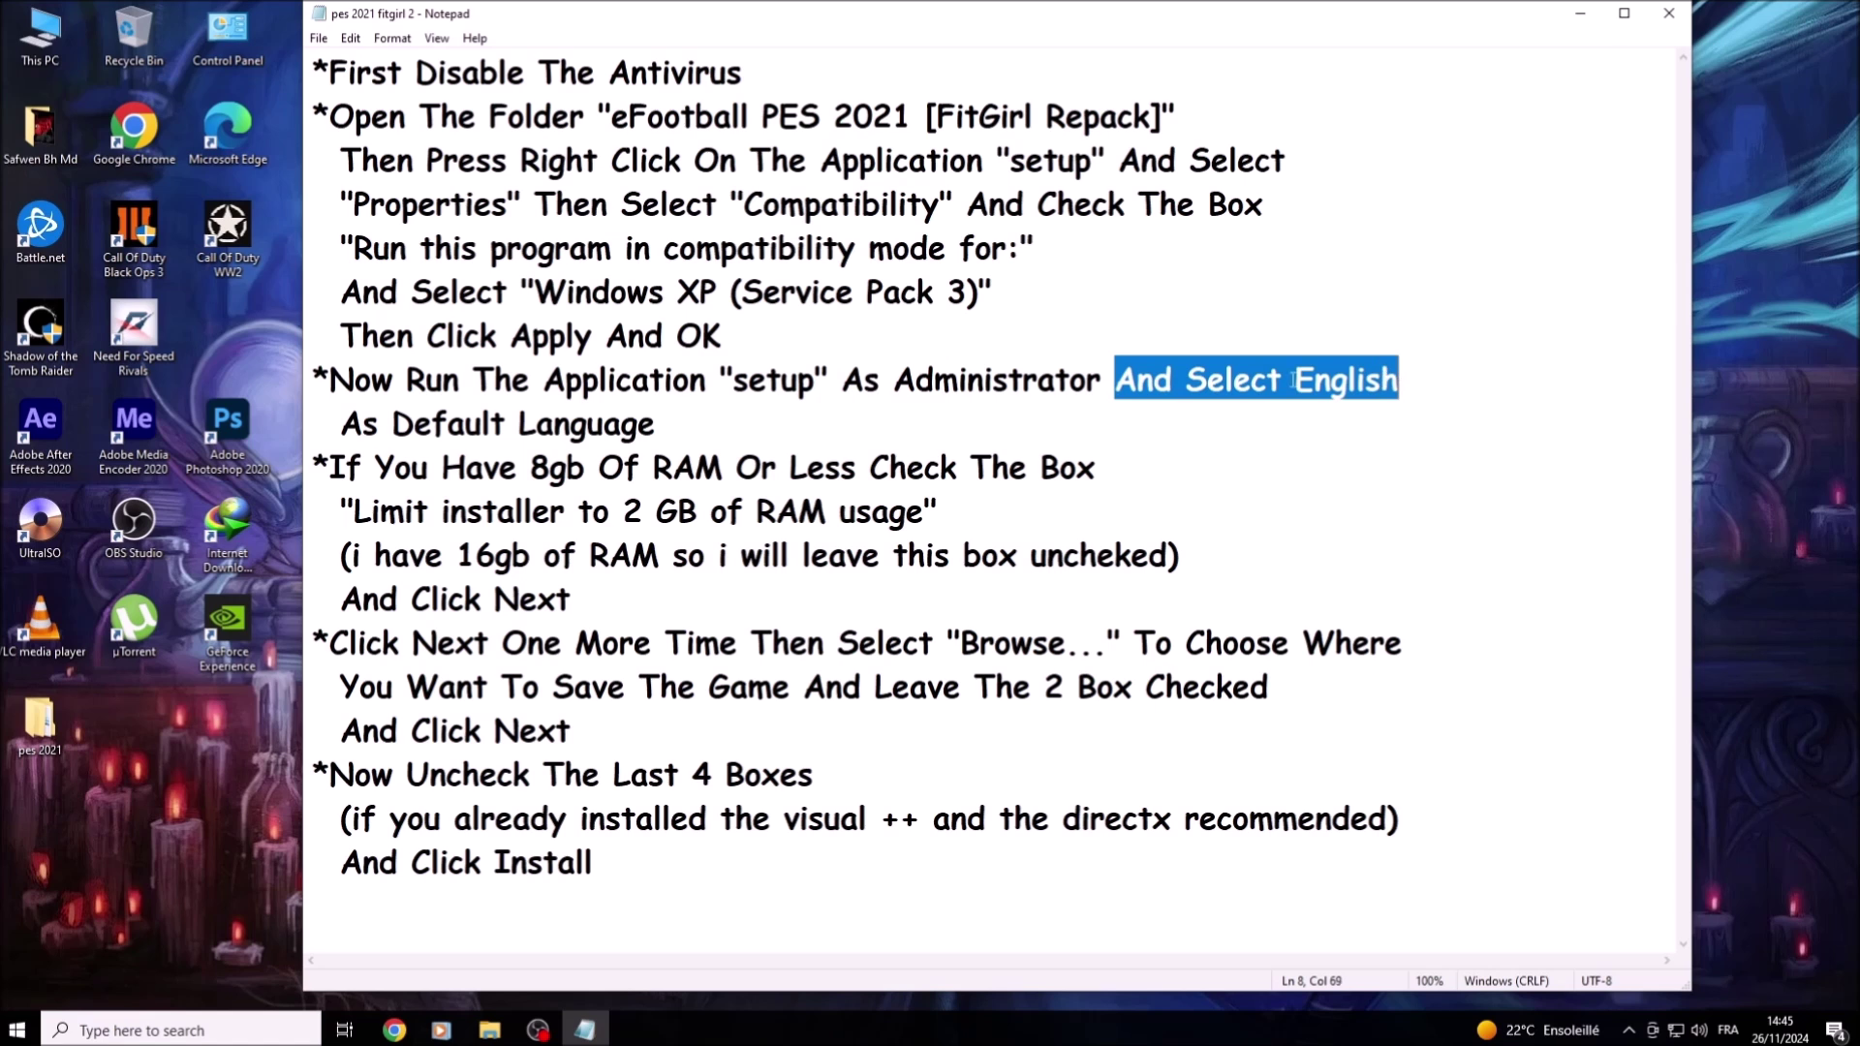
pyautogui.moveTo(341, 423); pyautogui.dragTo(657, 419)
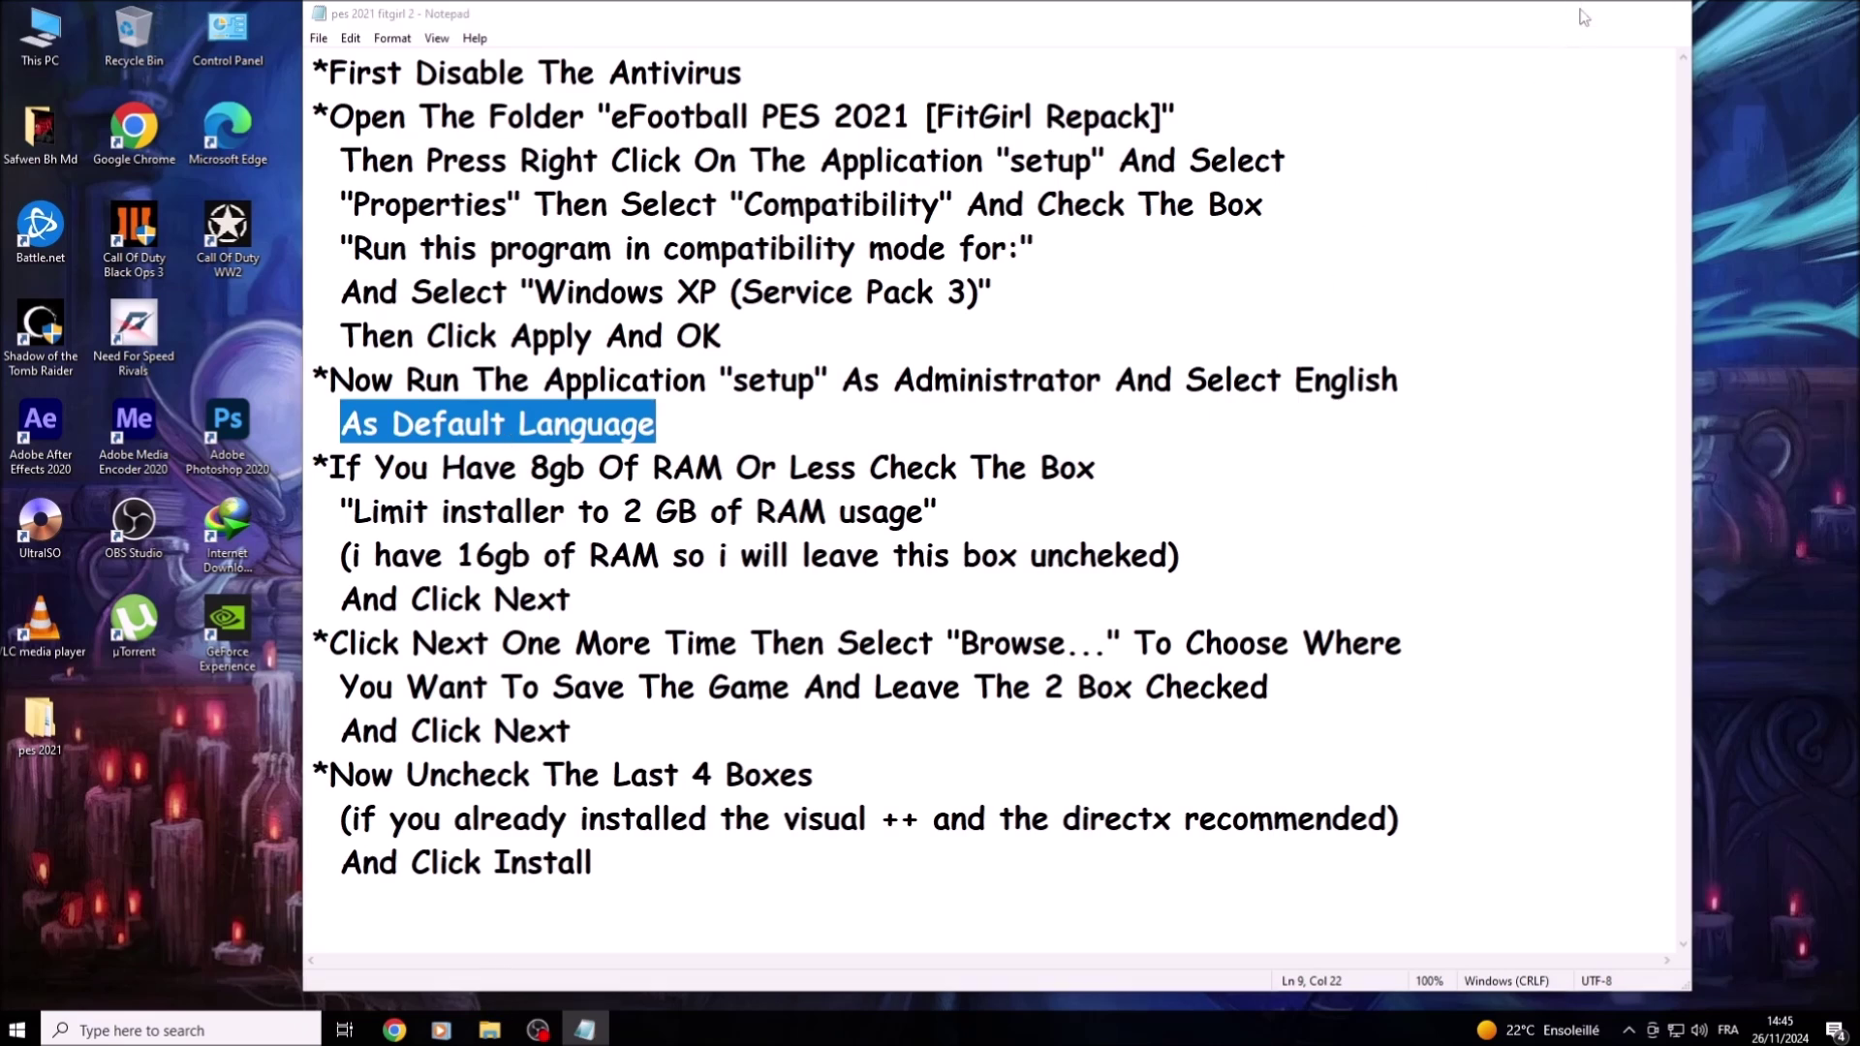
pyautogui.click(1579, 14)
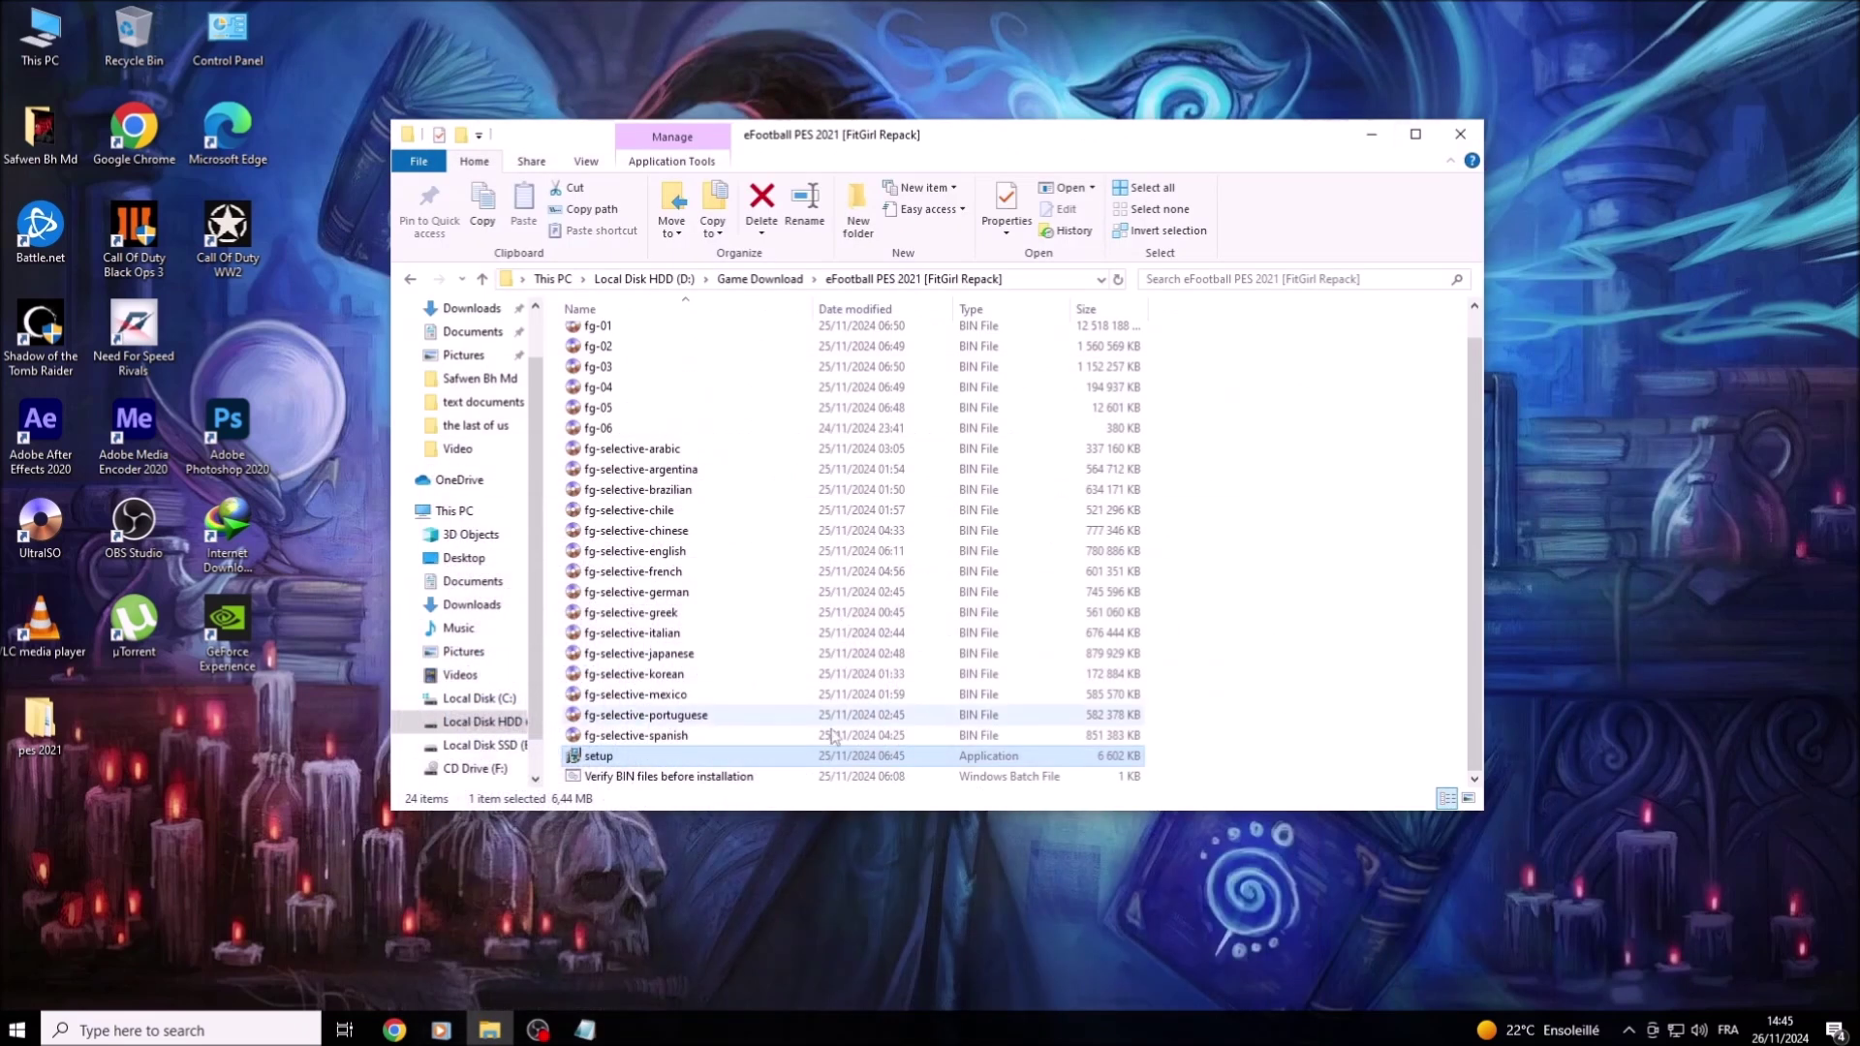
pyautogui.rightClick(611, 757)
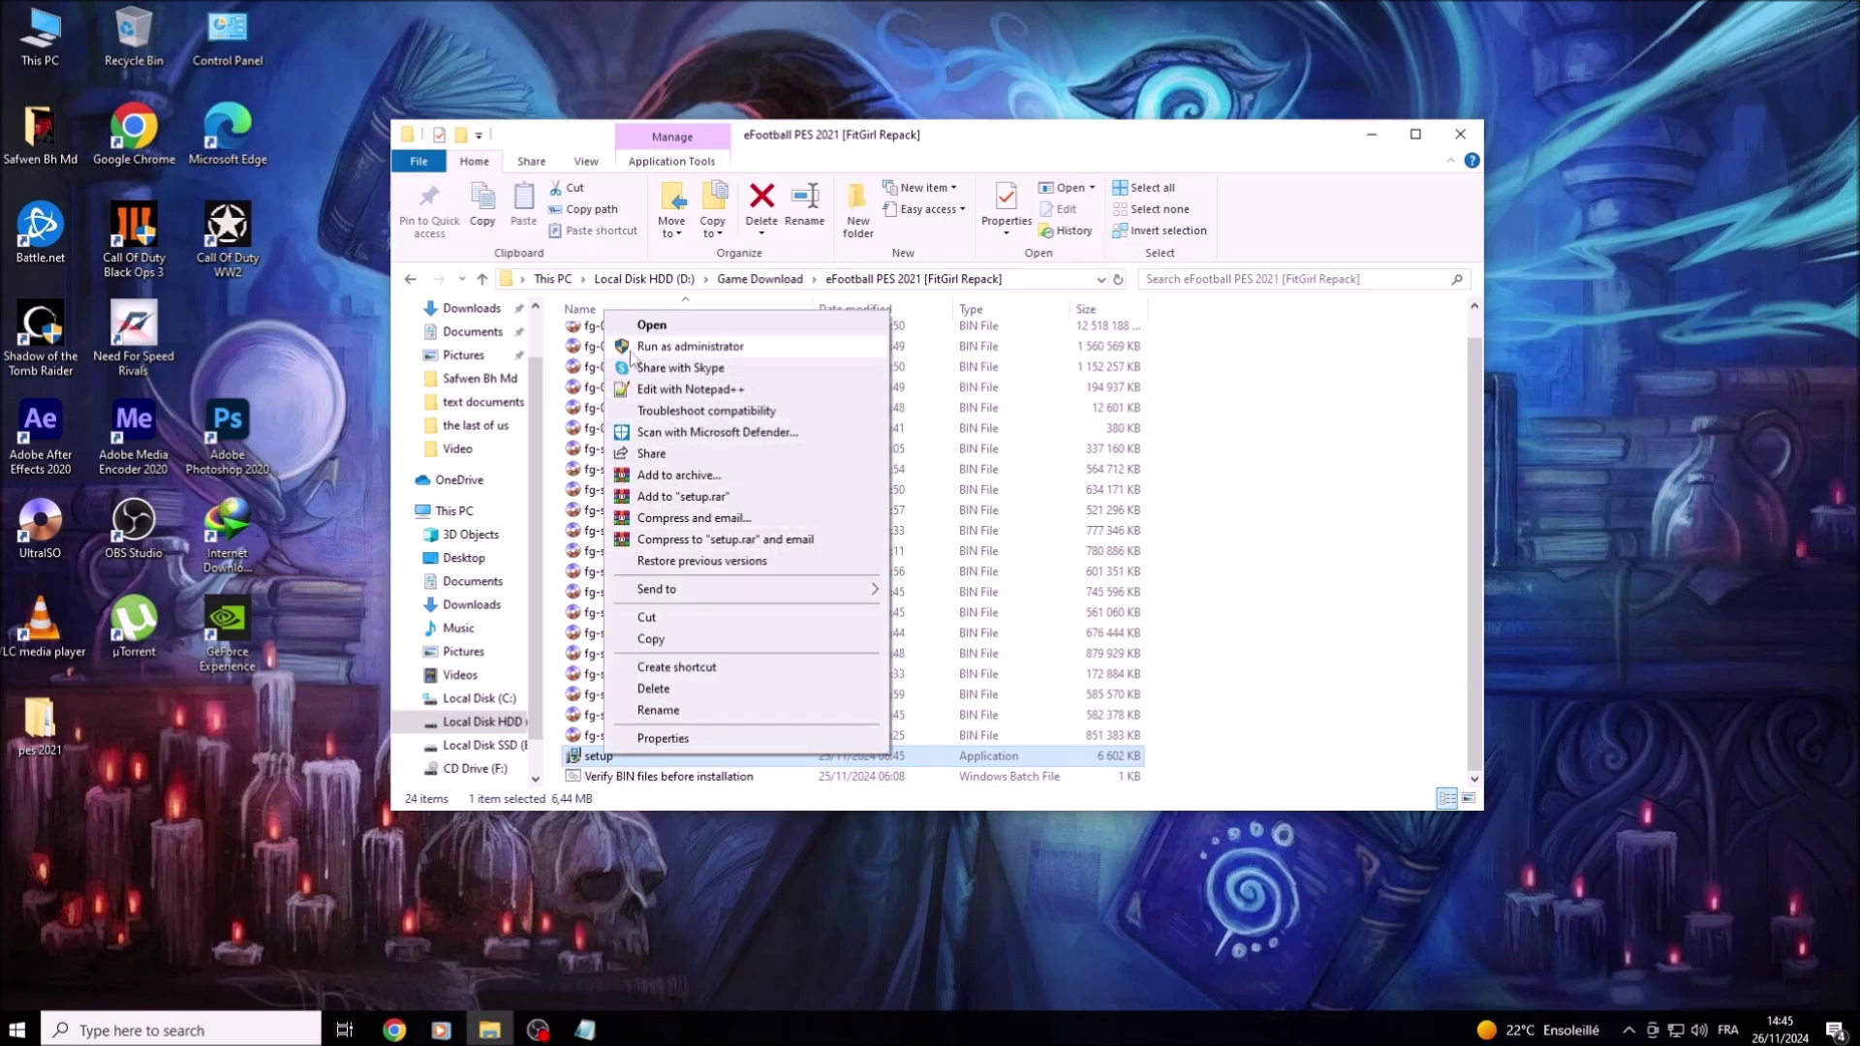
pyautogui.click(724, 352)
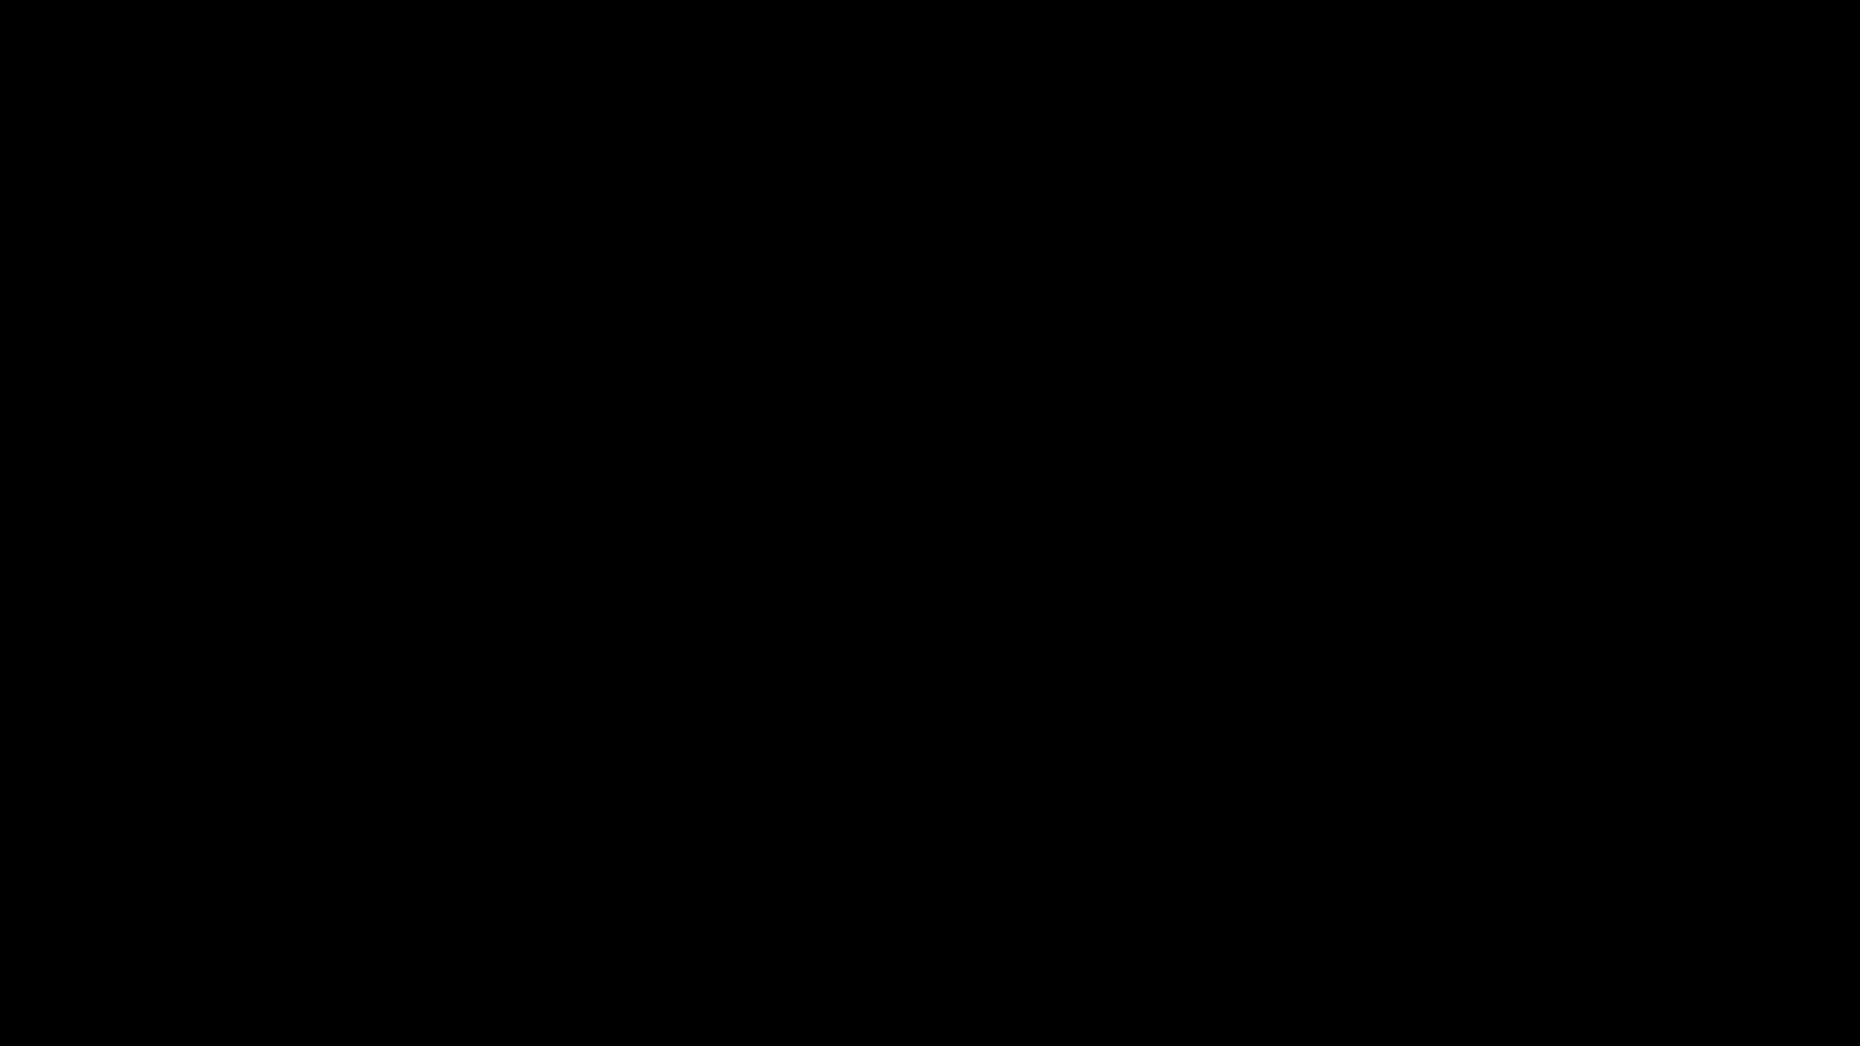
pyautogui.click(847, 531)
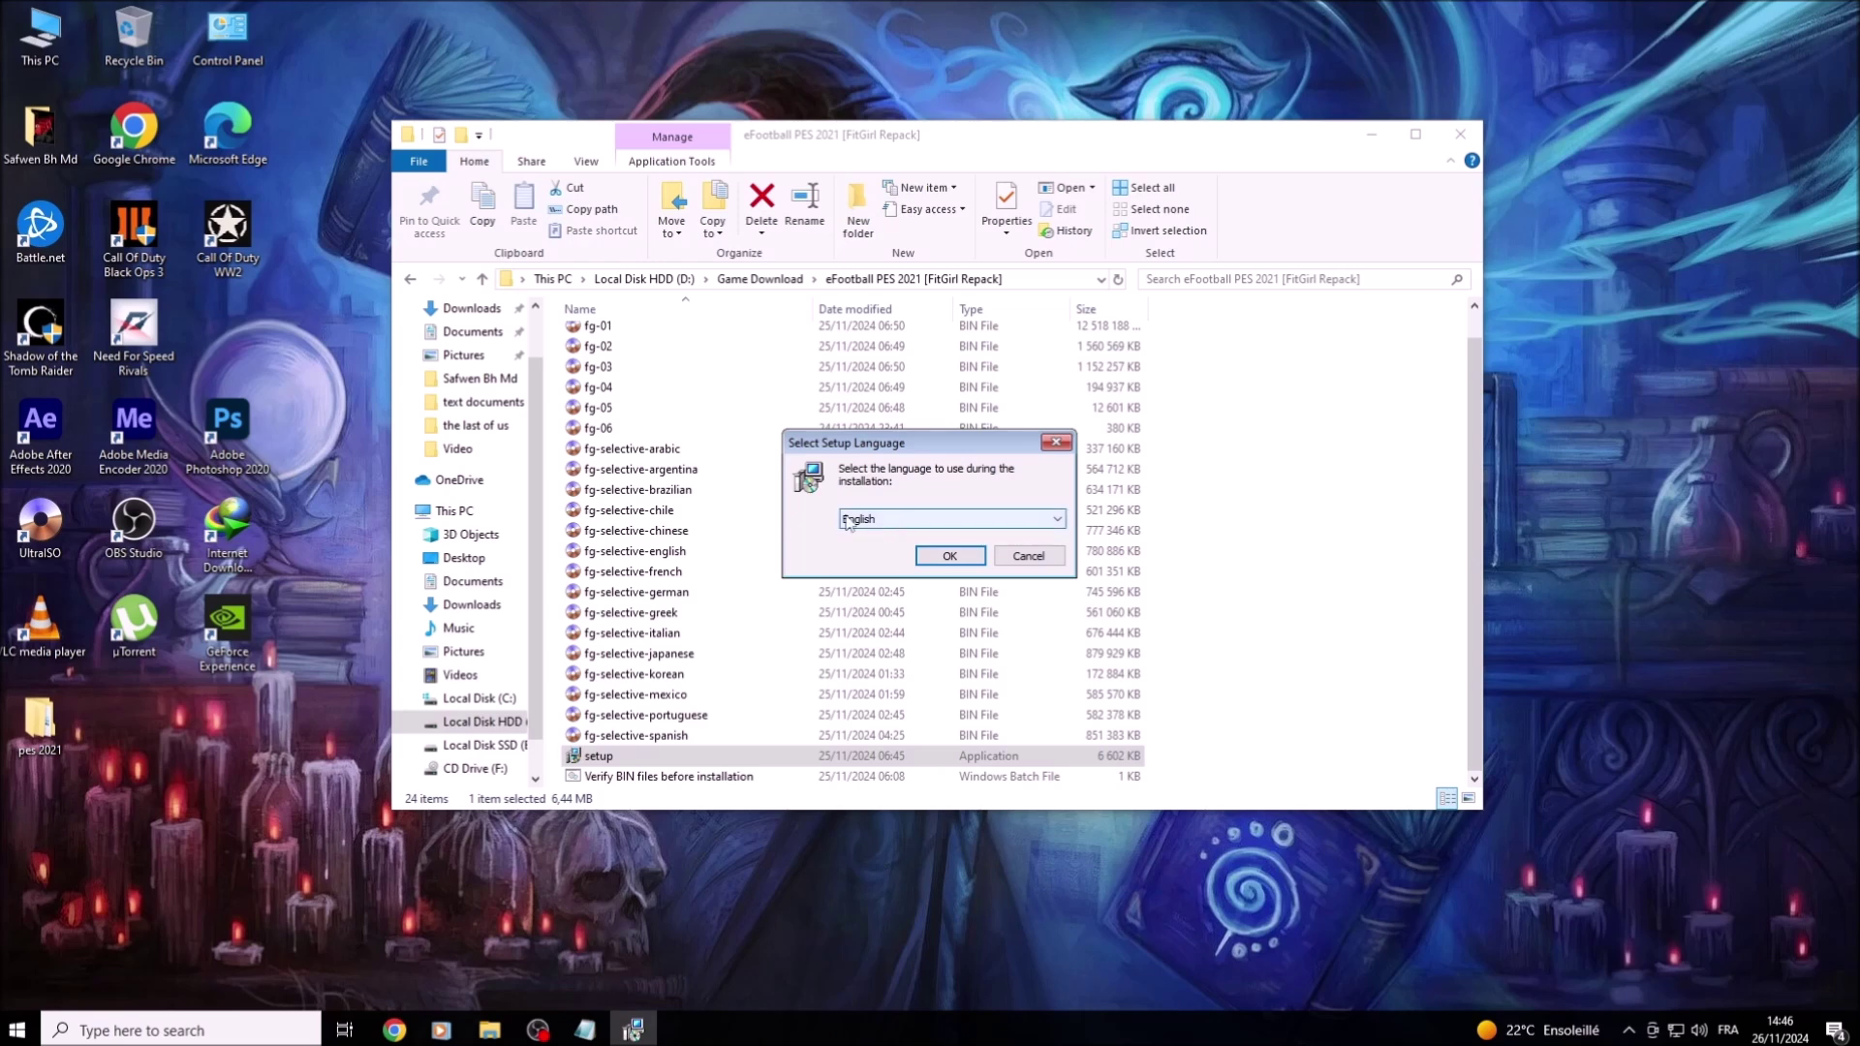
pyautogui.click(950, 555)
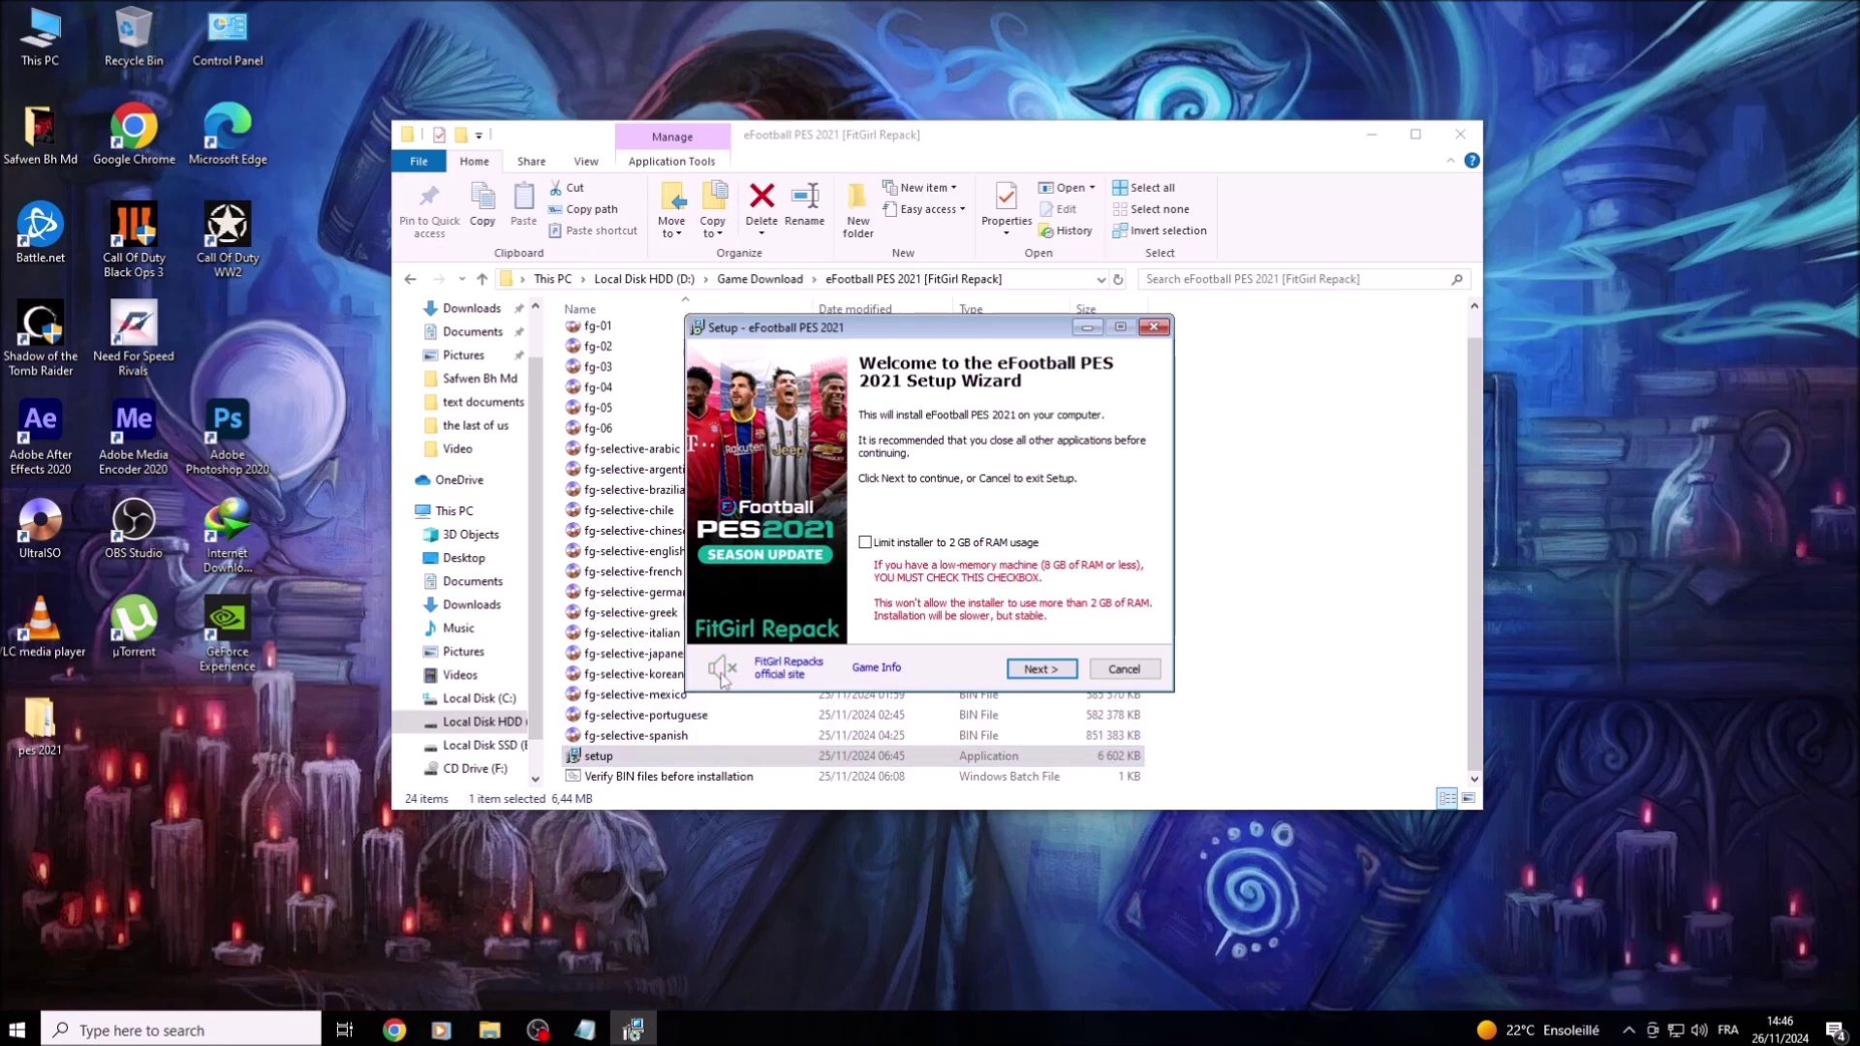
# Step: Review the notes on when to enable the installer's "Limit installer to 2 GB of RAM usage" option
pyautogui.click(584, 1030)
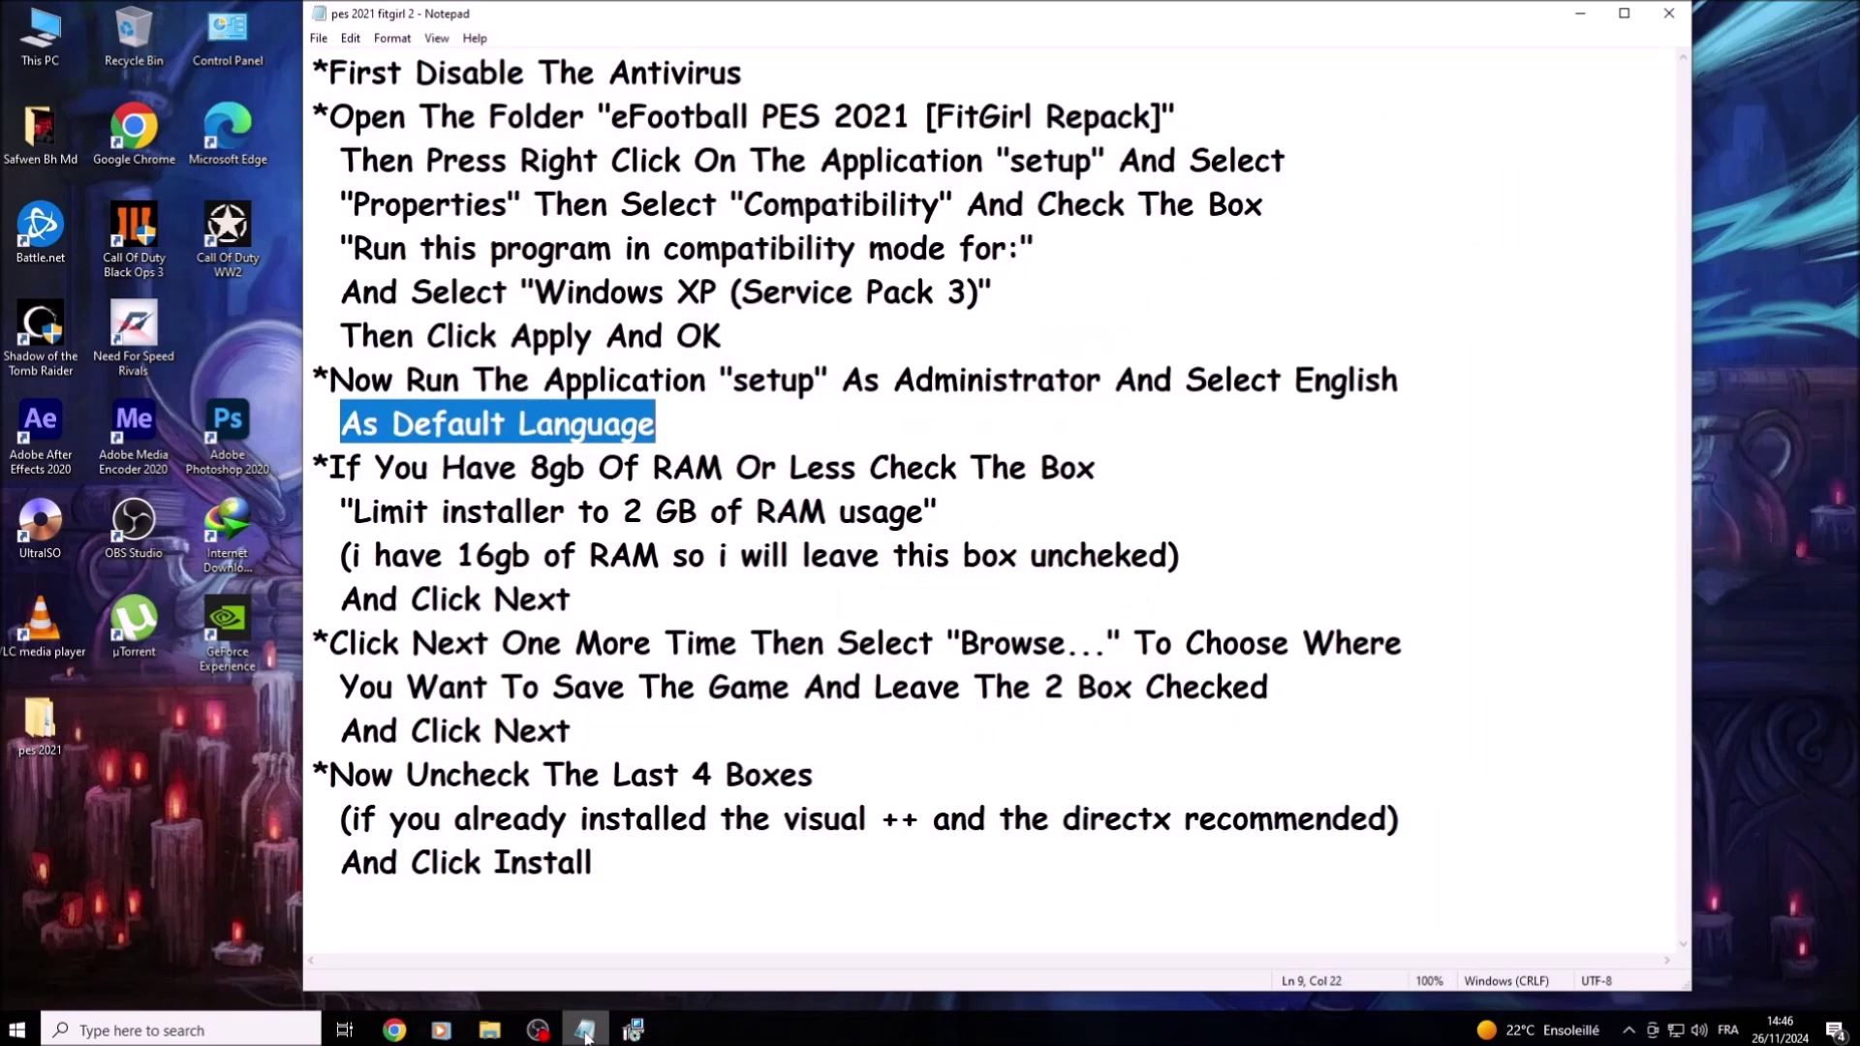
pyautogui.moveTo(330, 467); pyautogui.dragTo(851, 471)
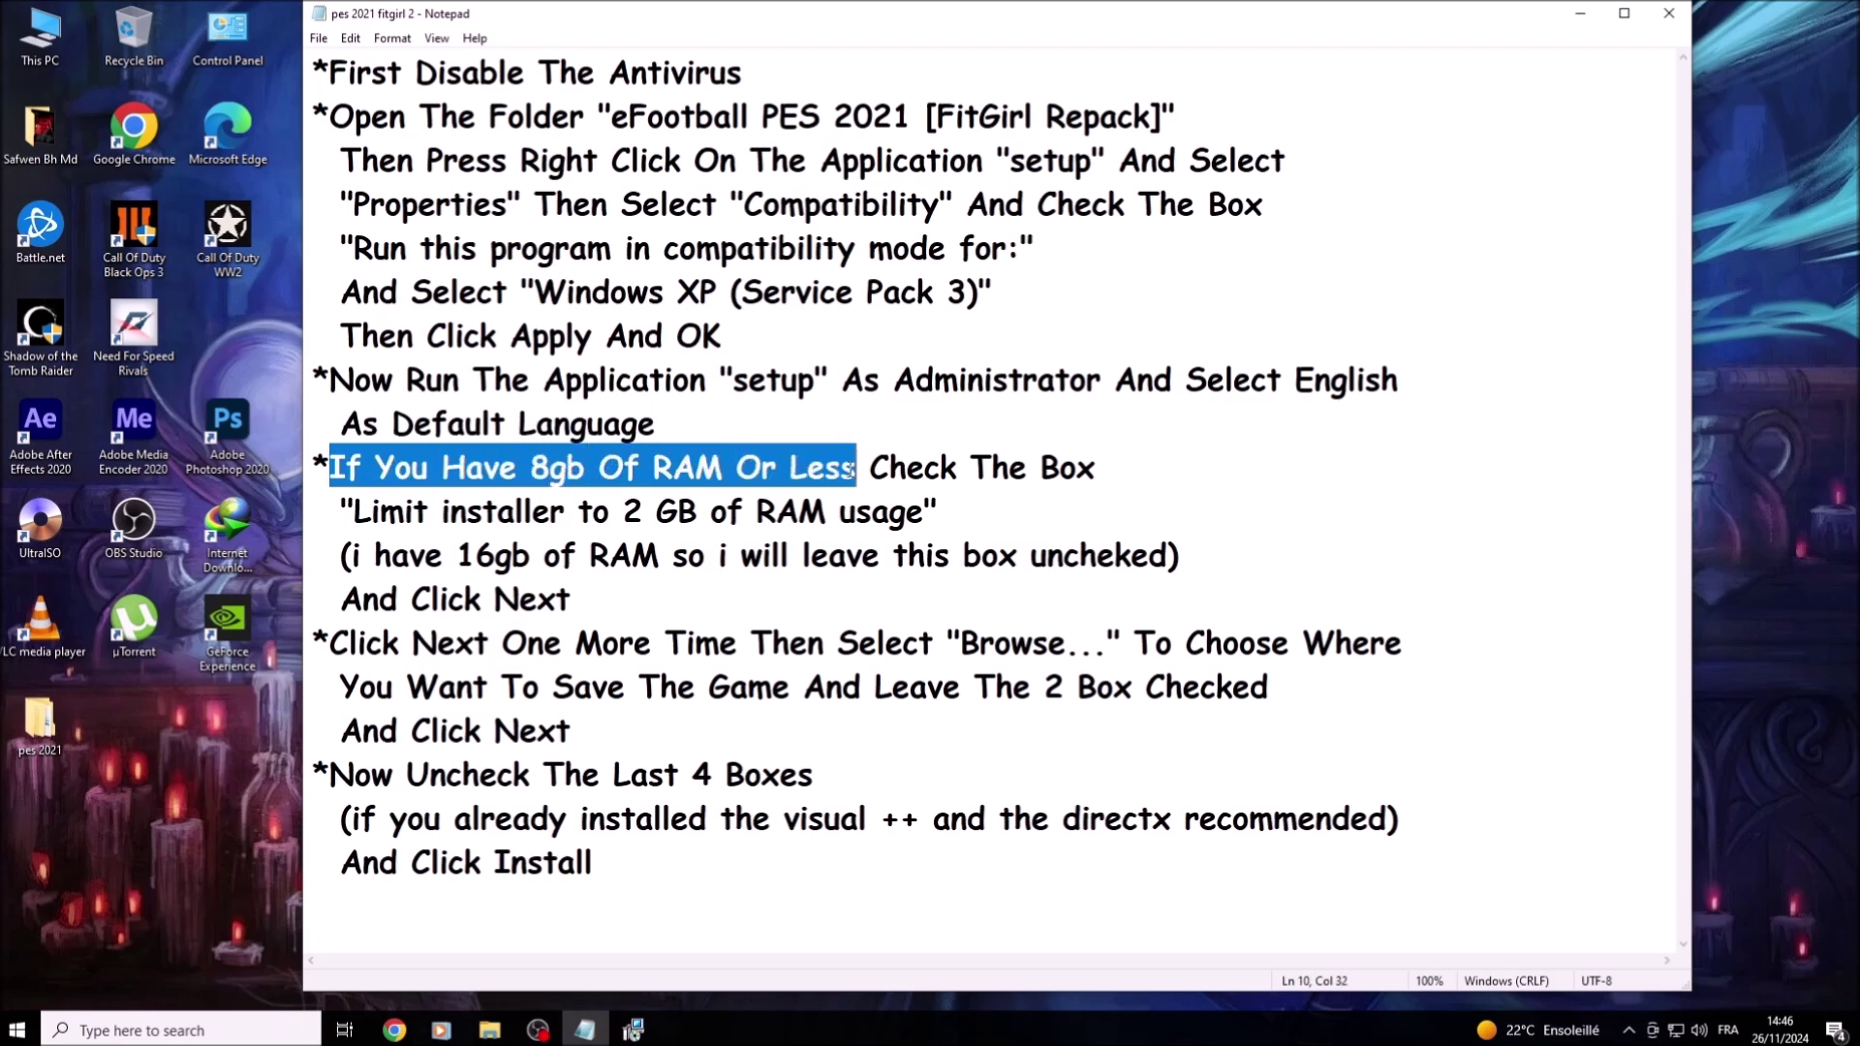
pyautogui.click(871, 471)
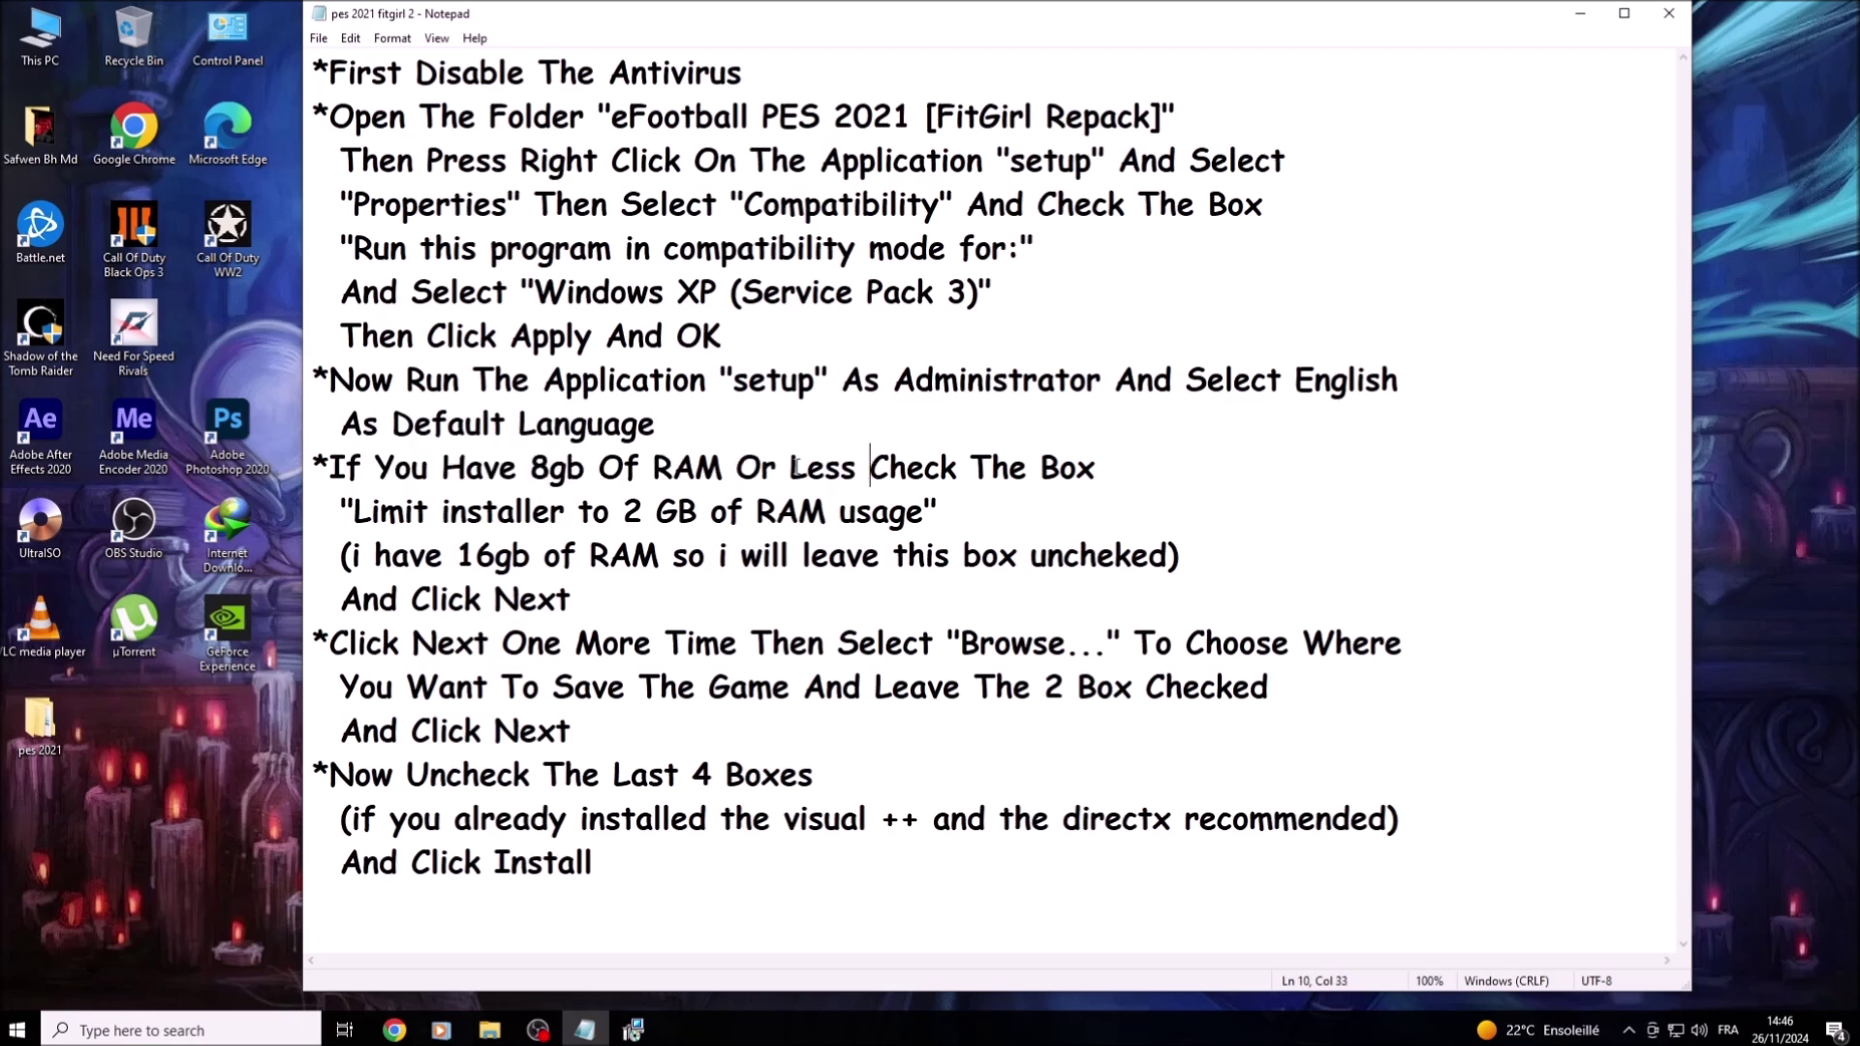
pyautogui.moveTo(535, 472); pyautogui.dragTo(1095, 461)
pyautogui.moveTo(354, 512); pyautogui.dragTo(925, 512)
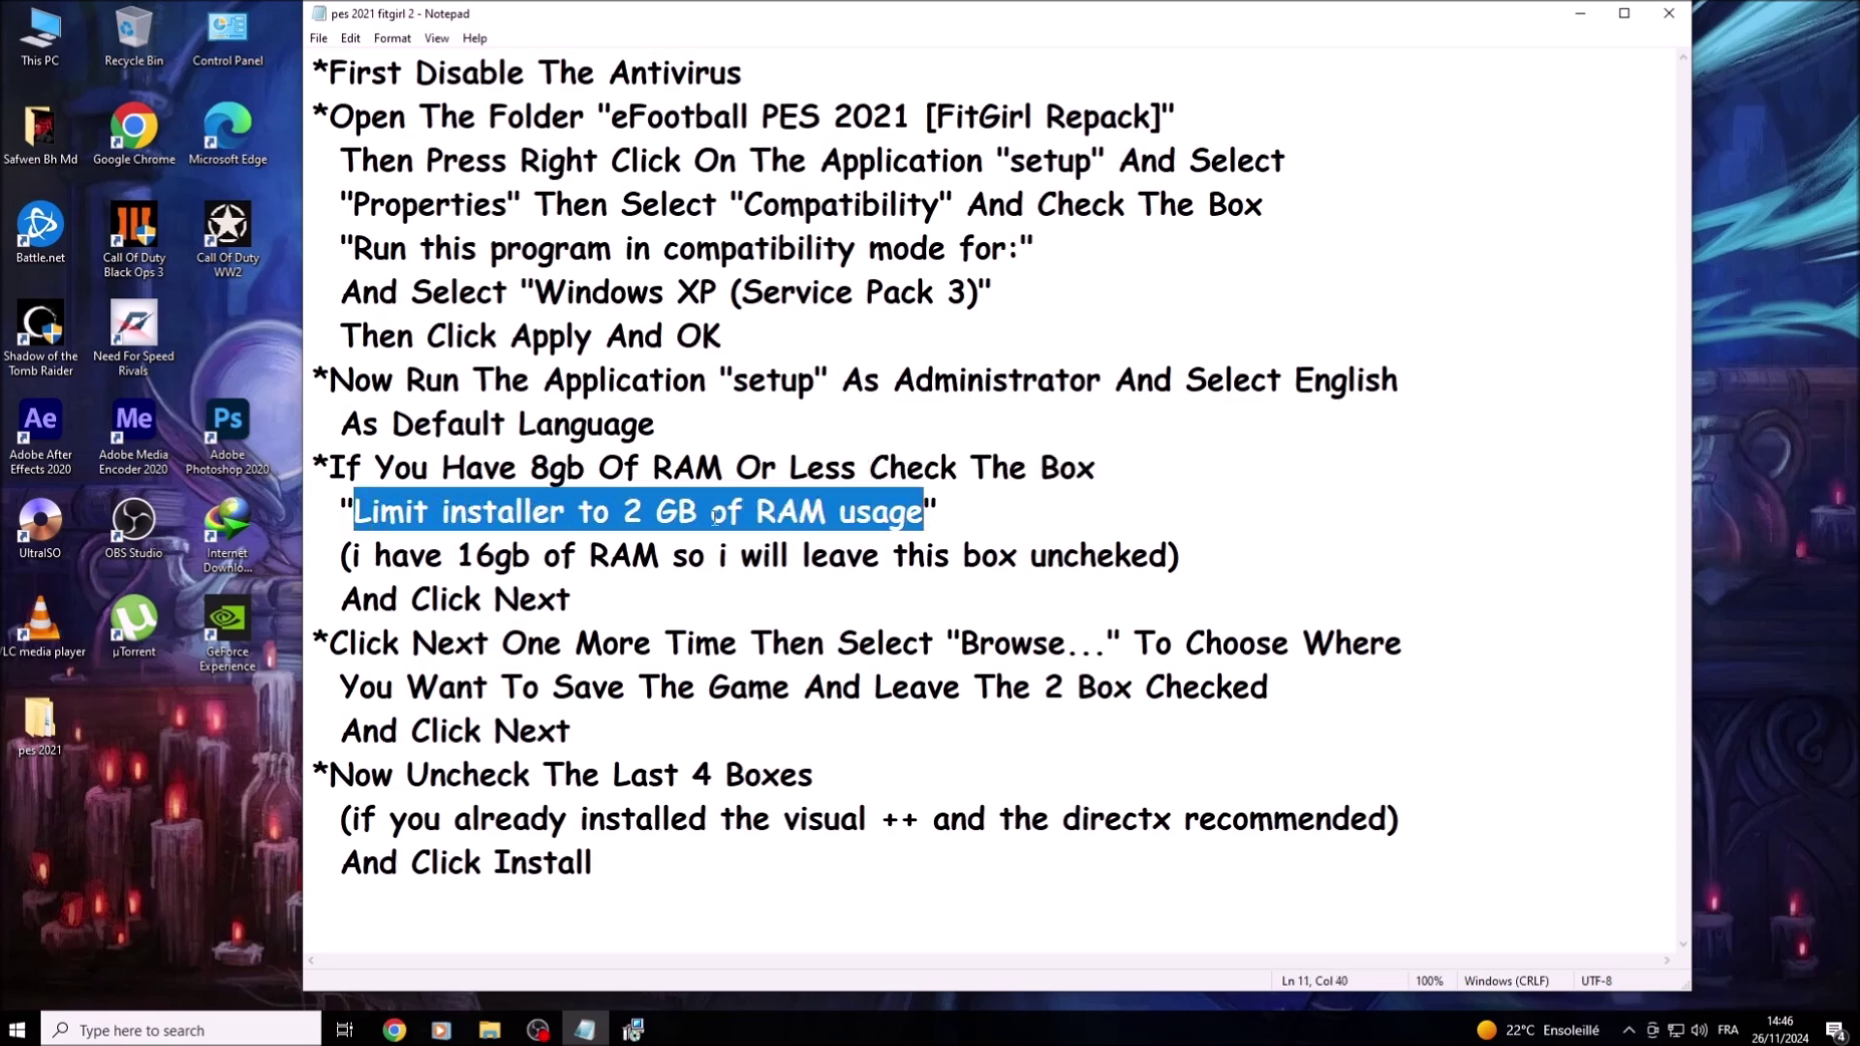
pyautogui.moveTo(355, 560); pyautogui.dragTo(1165, 555)
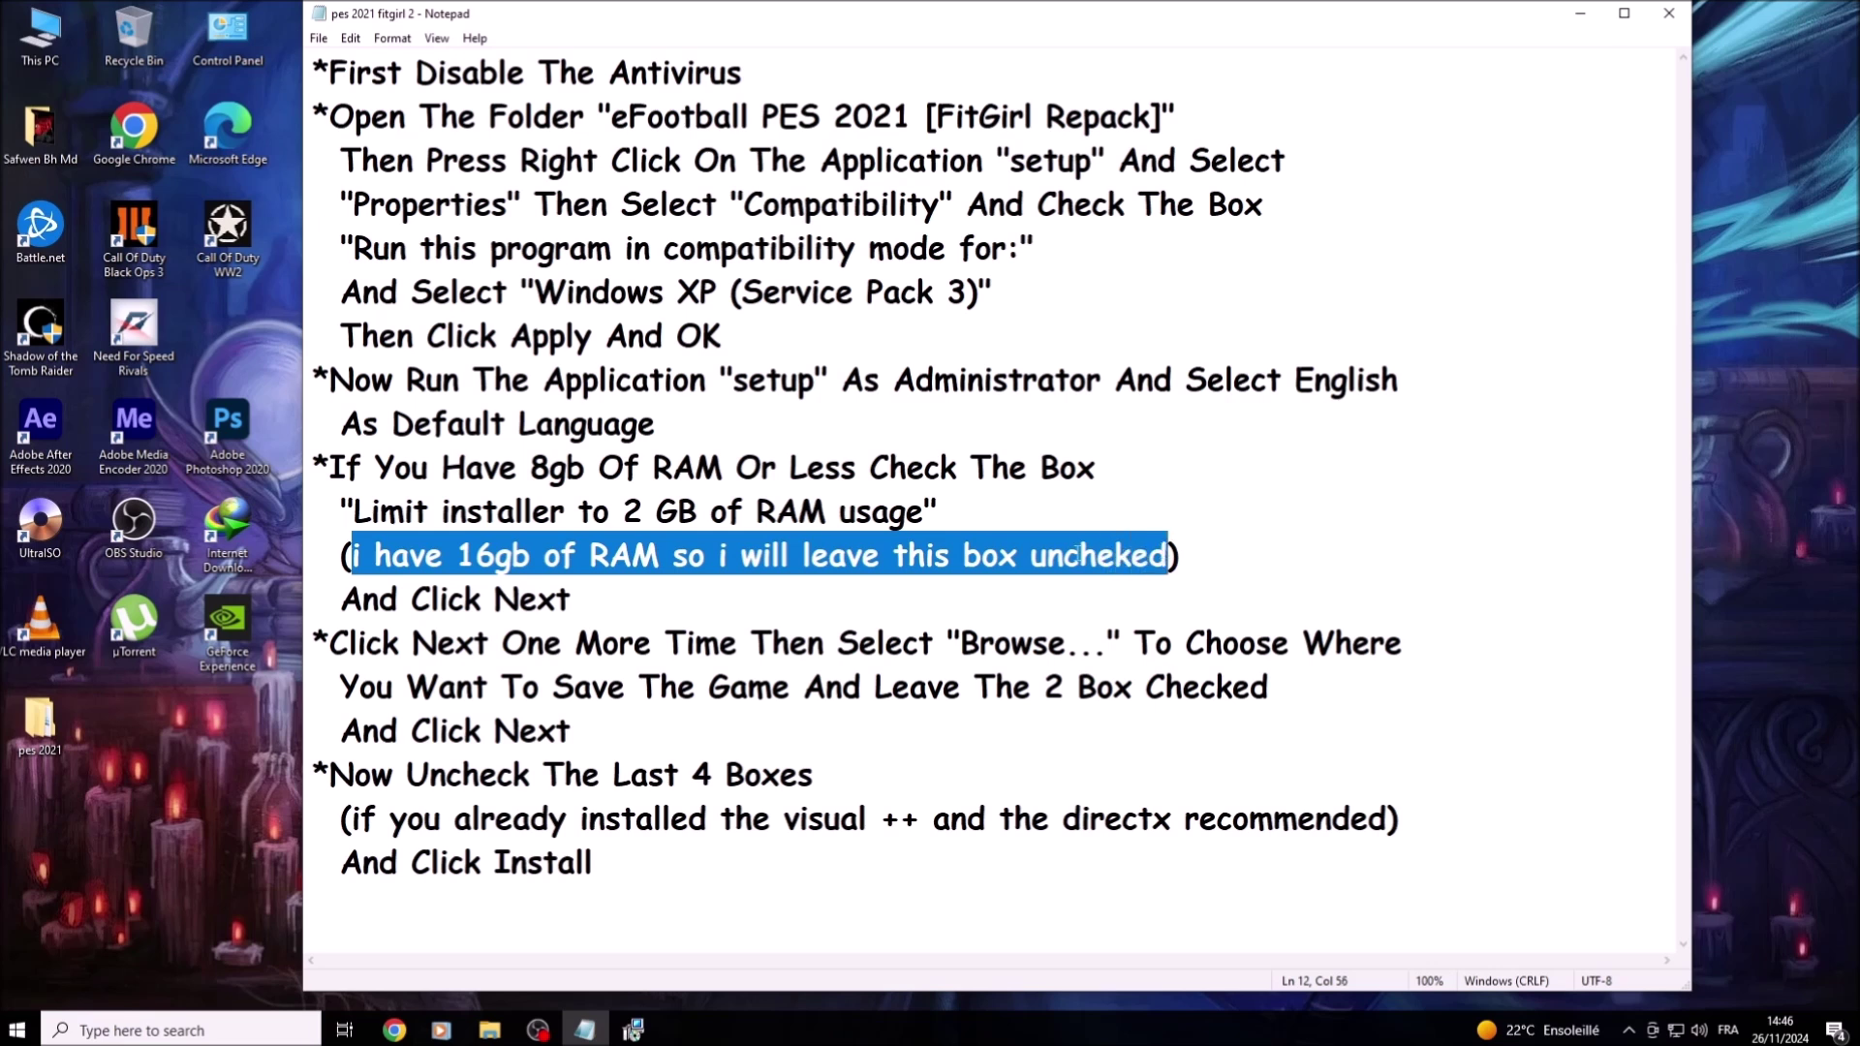
pyautogui.moveTo(344, 600); pyautogui.dragTo(547, 618)
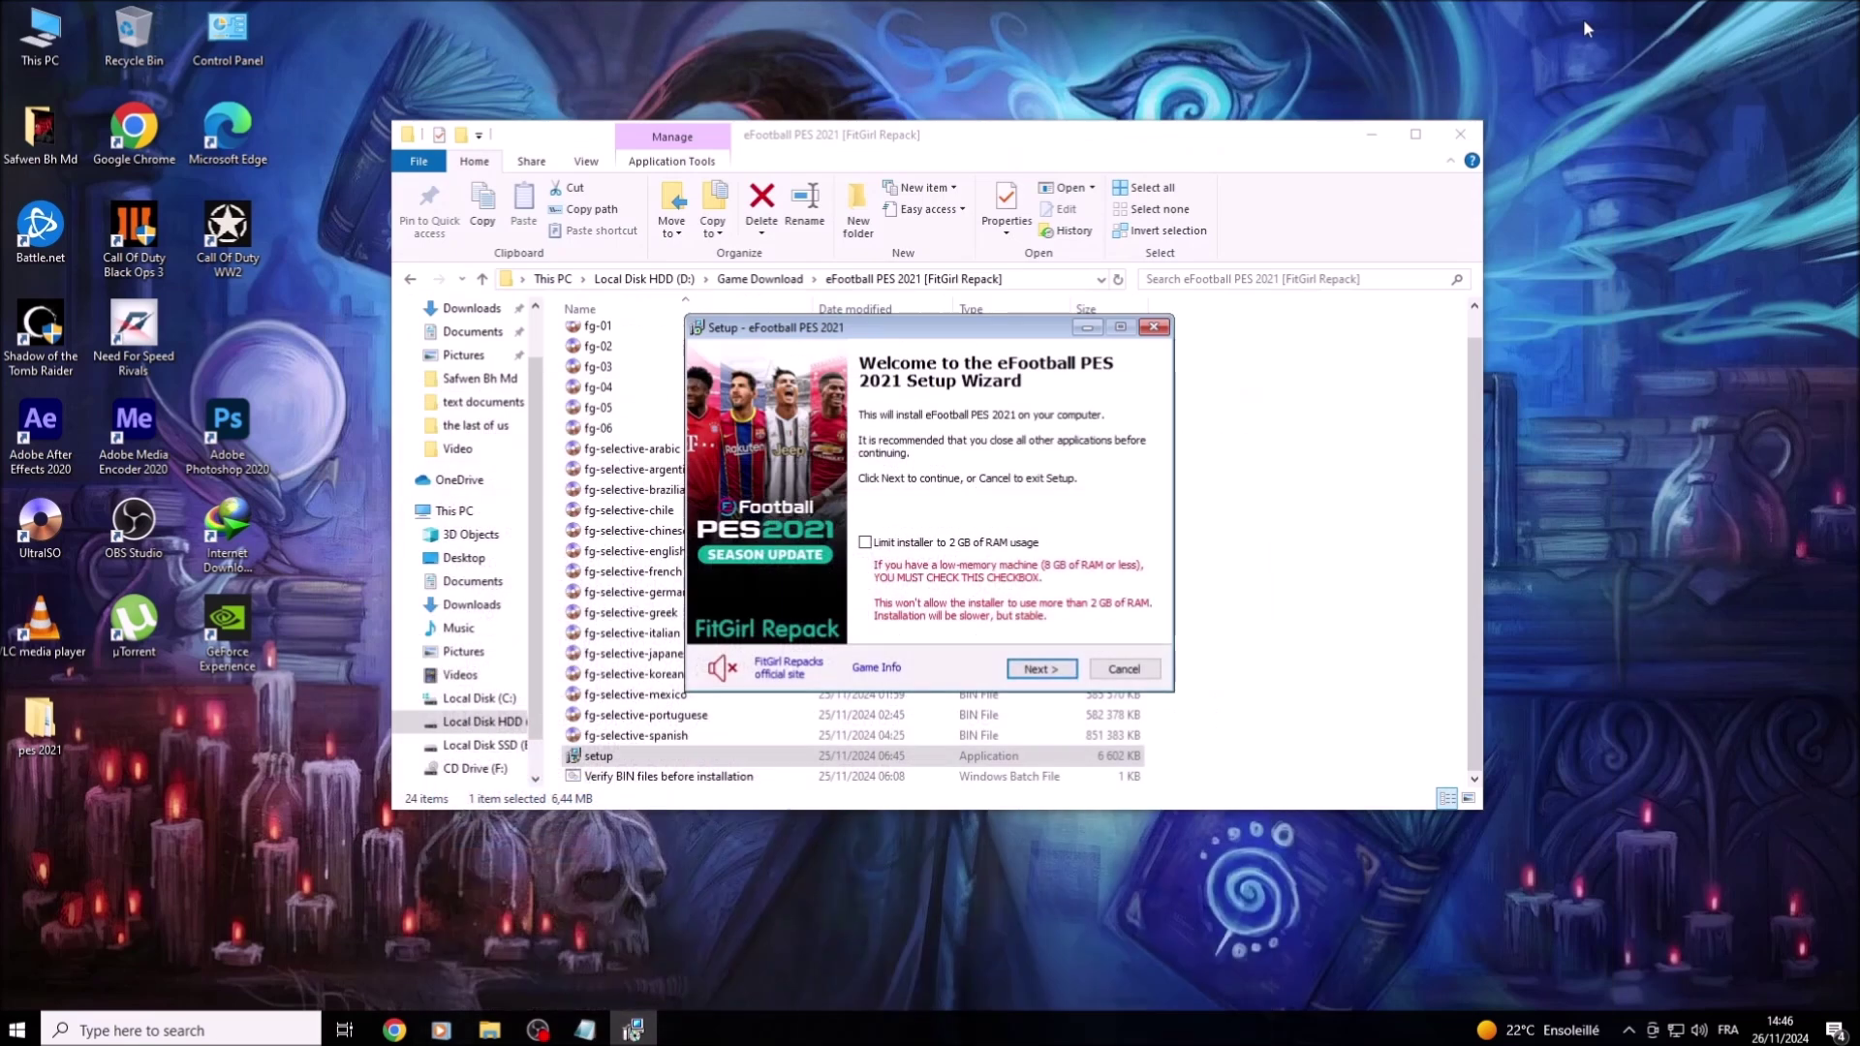
pyautogui.click(1580, 13)
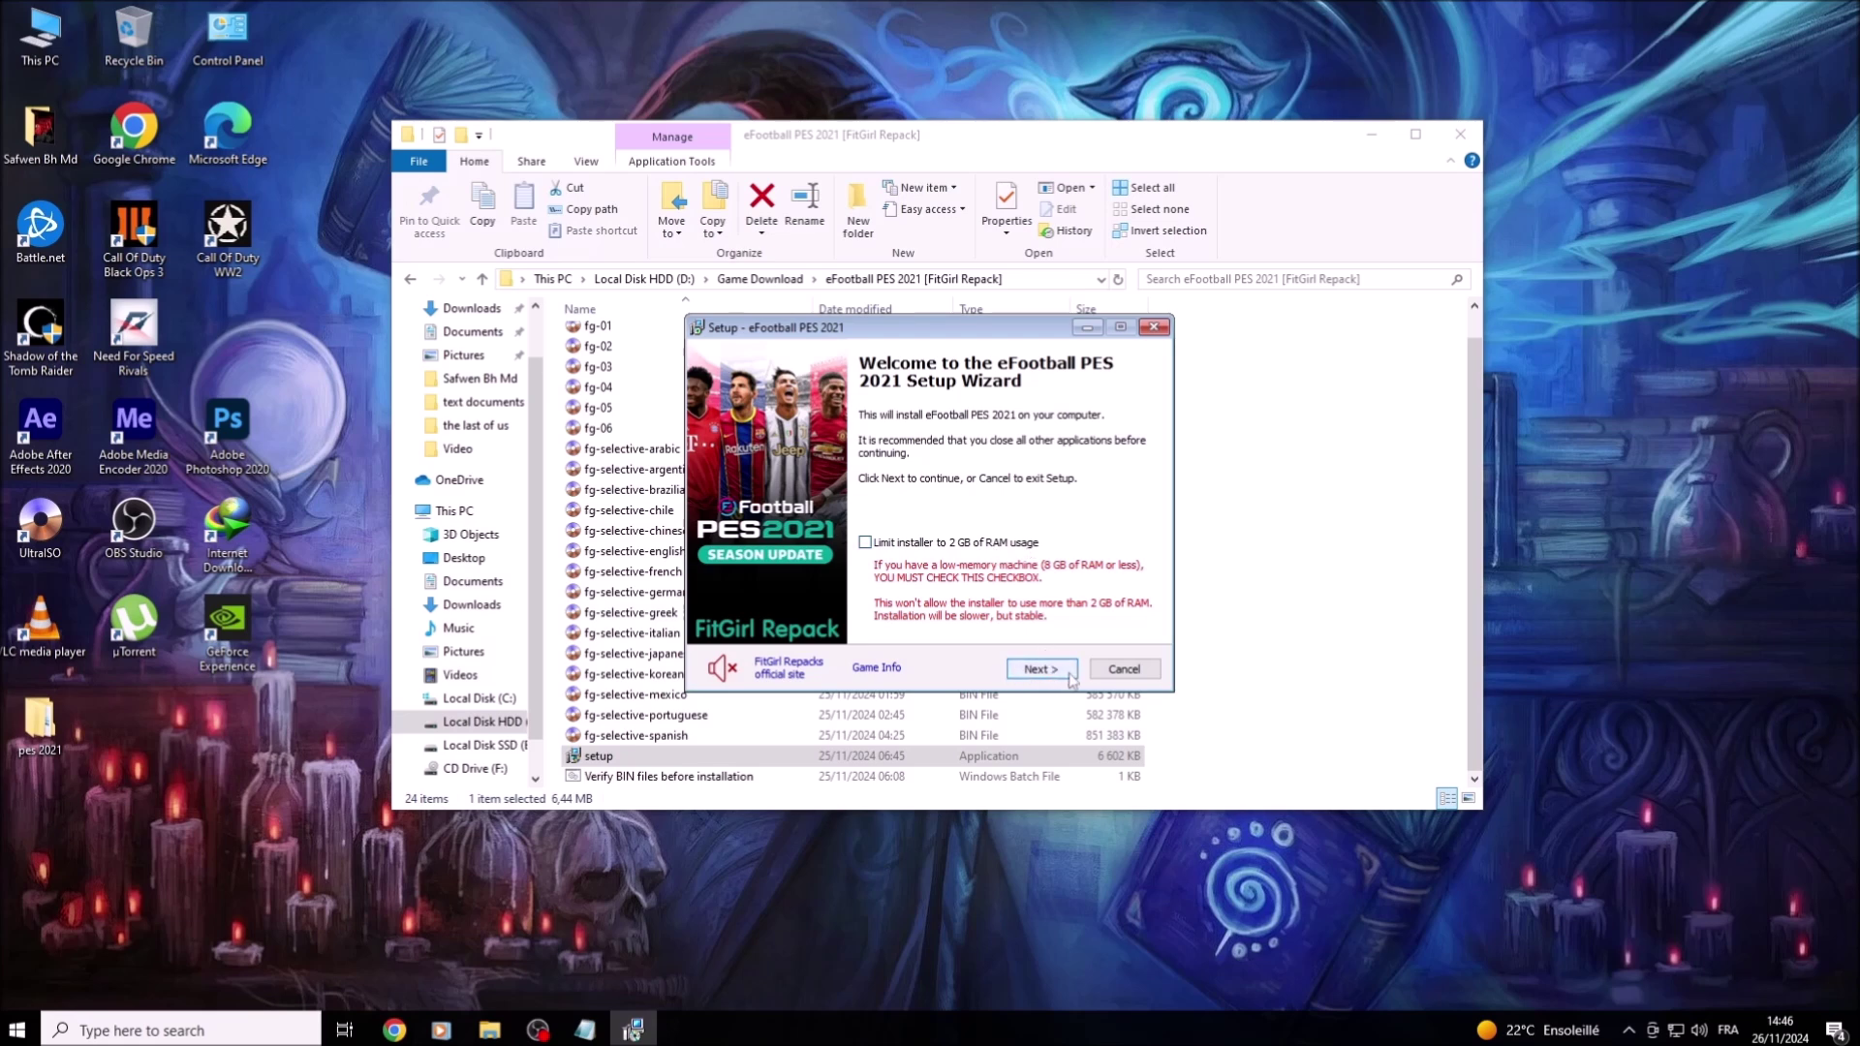
# Step: Advance the setup wizard past the welcome and information pages to the destination location, leaving the 2 GB RAM limit off
pyautogui.click(1040, 669)
pyautogui.click(585, 1030)
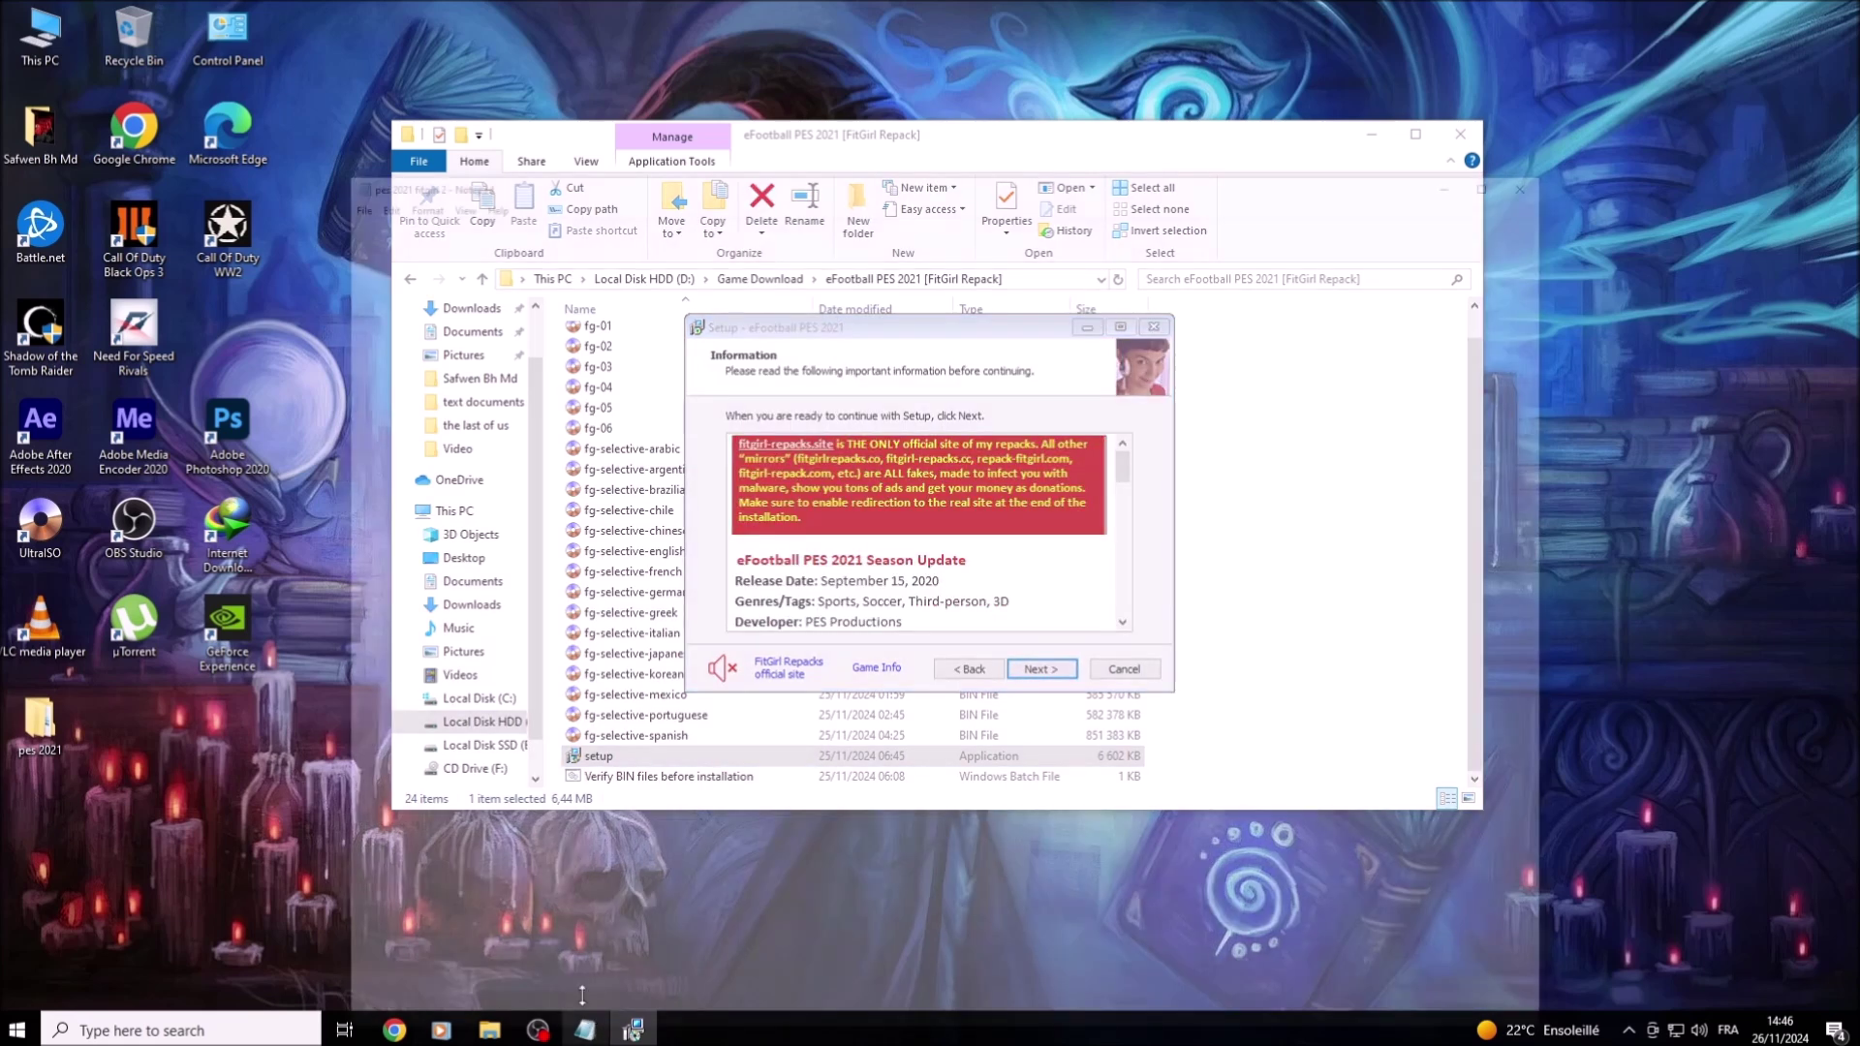
pyautogui.moveTo(331, 641); pyautogui.dragTo(738, 644)
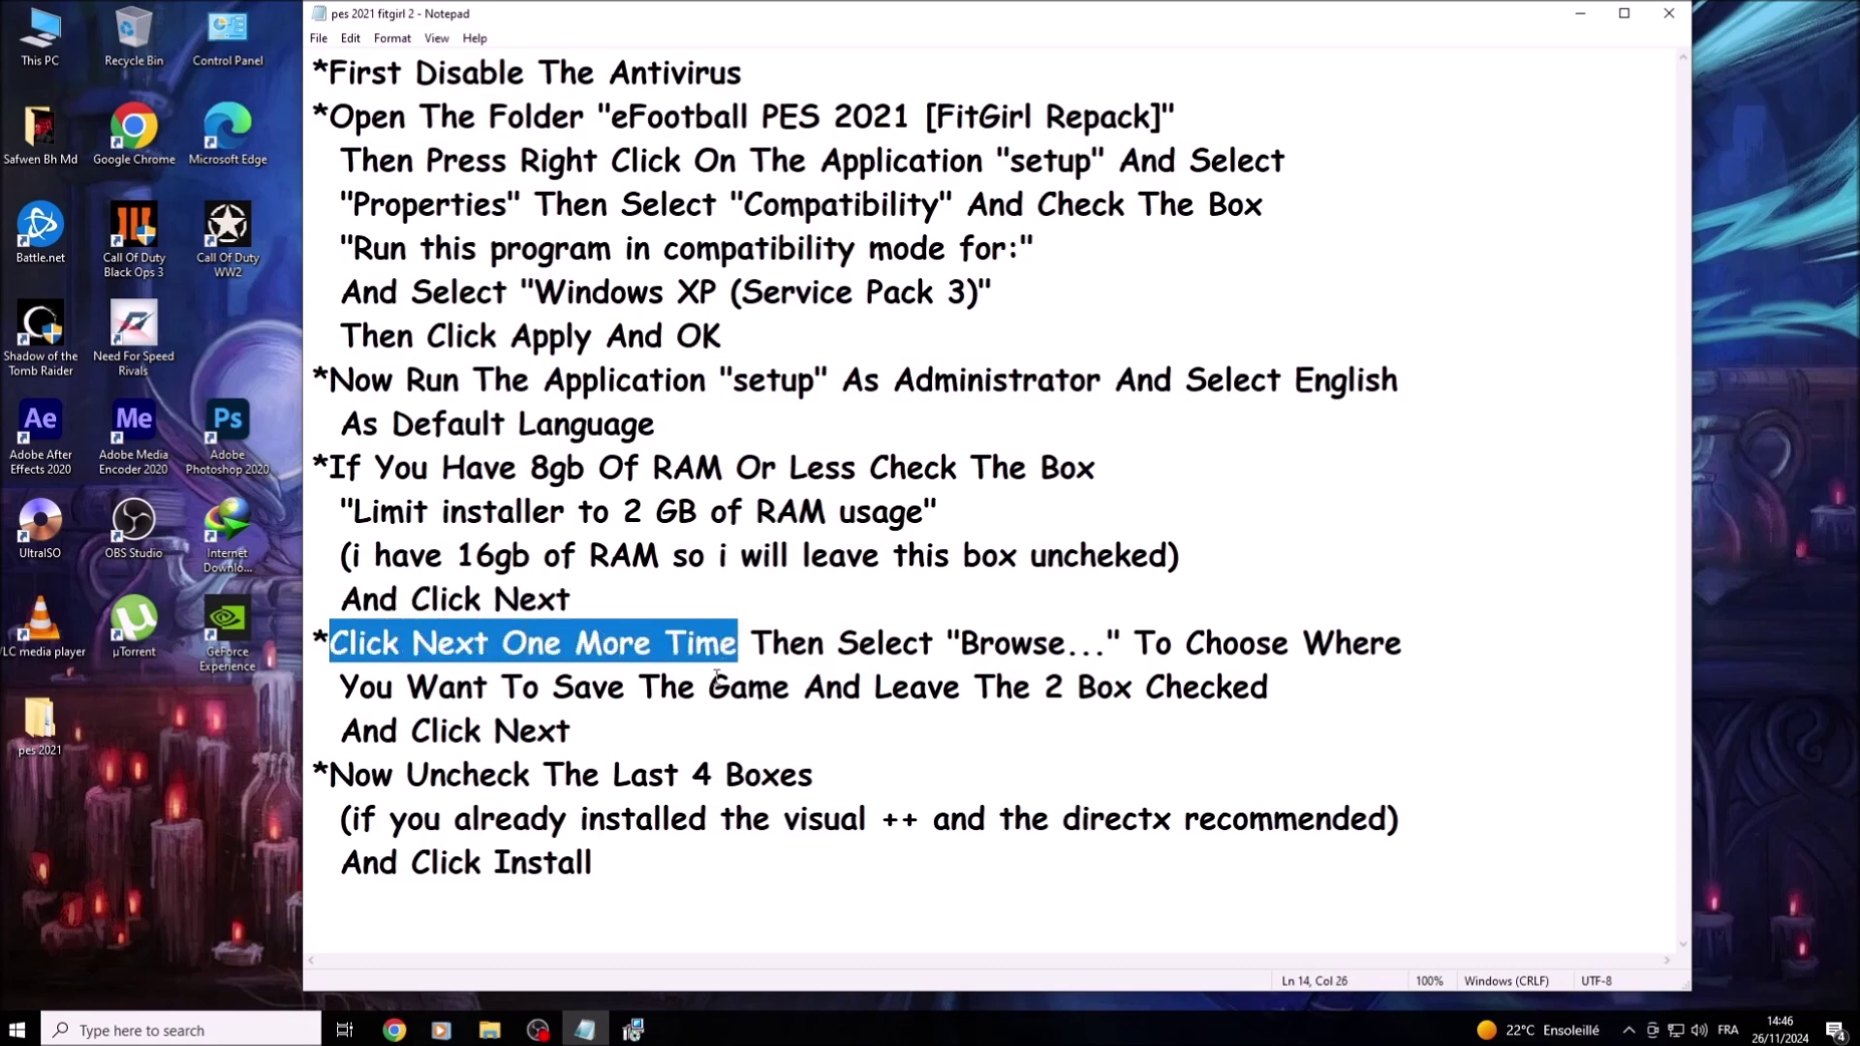
pyautogui.click(632, 1028)
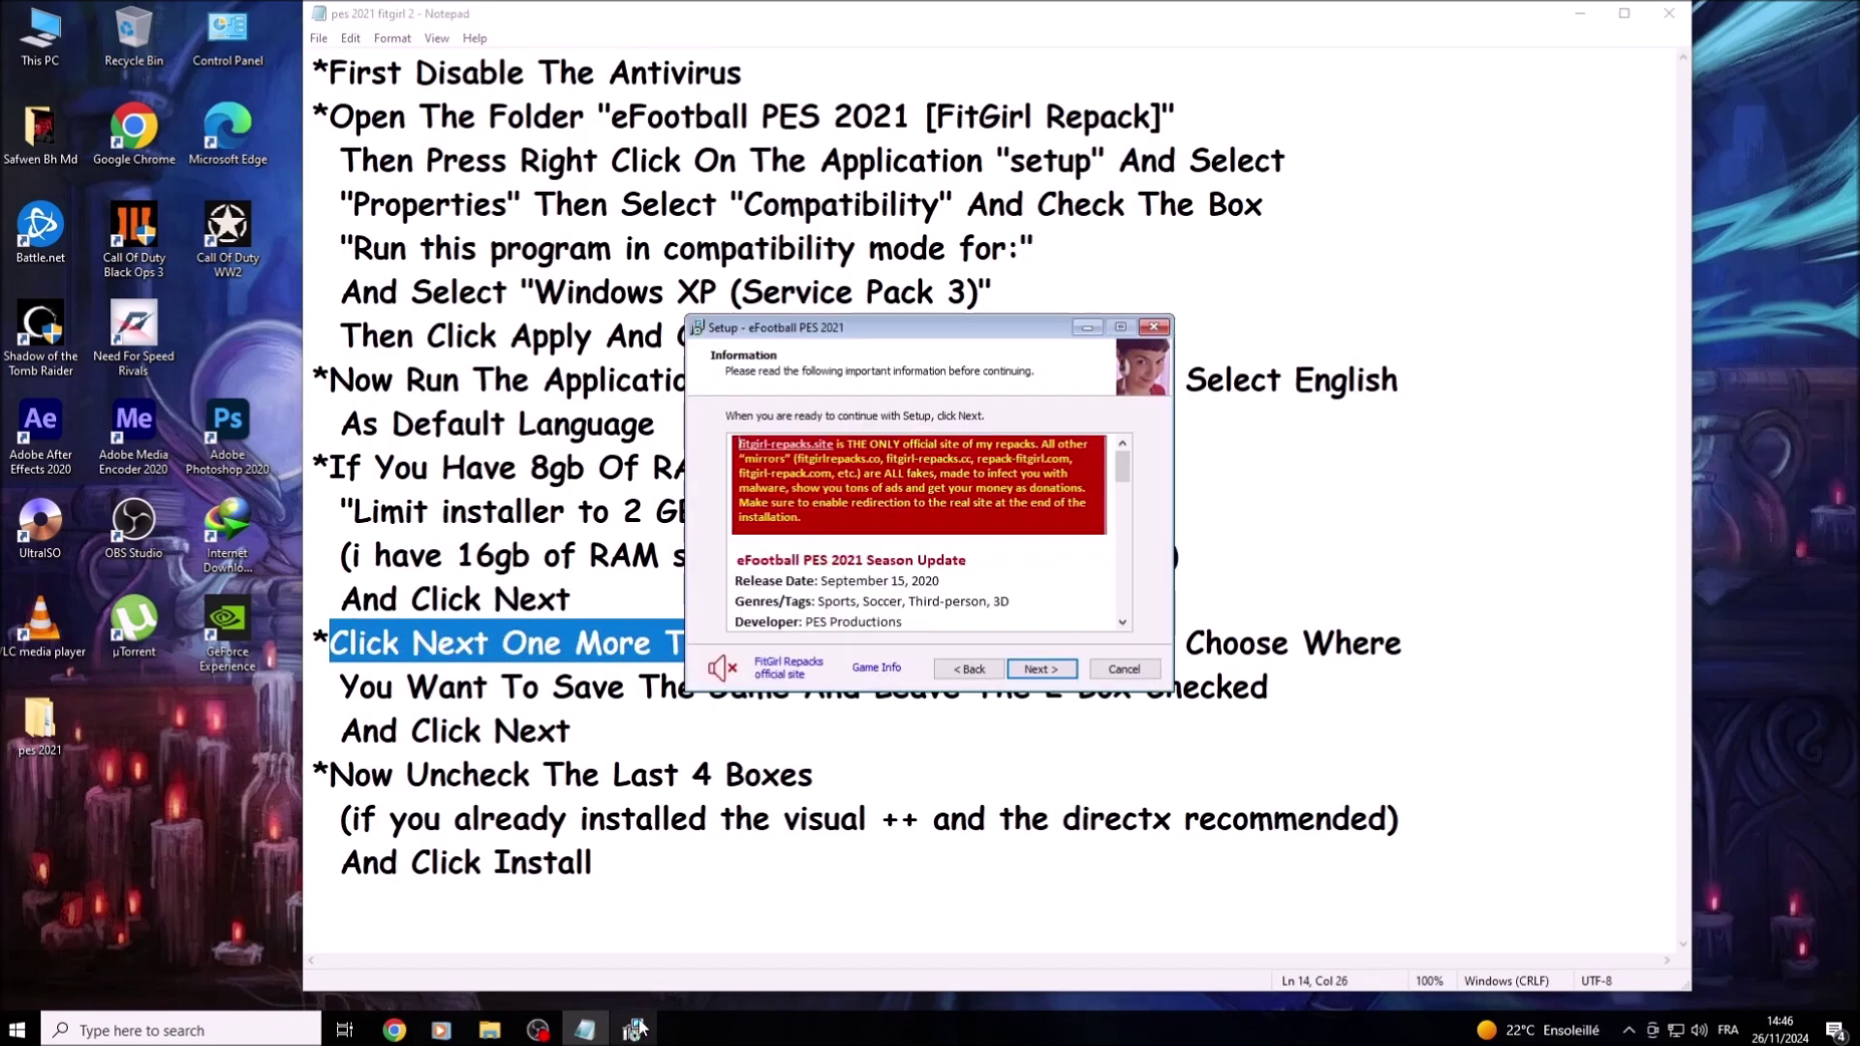
pyautogui.click(1038, 670)
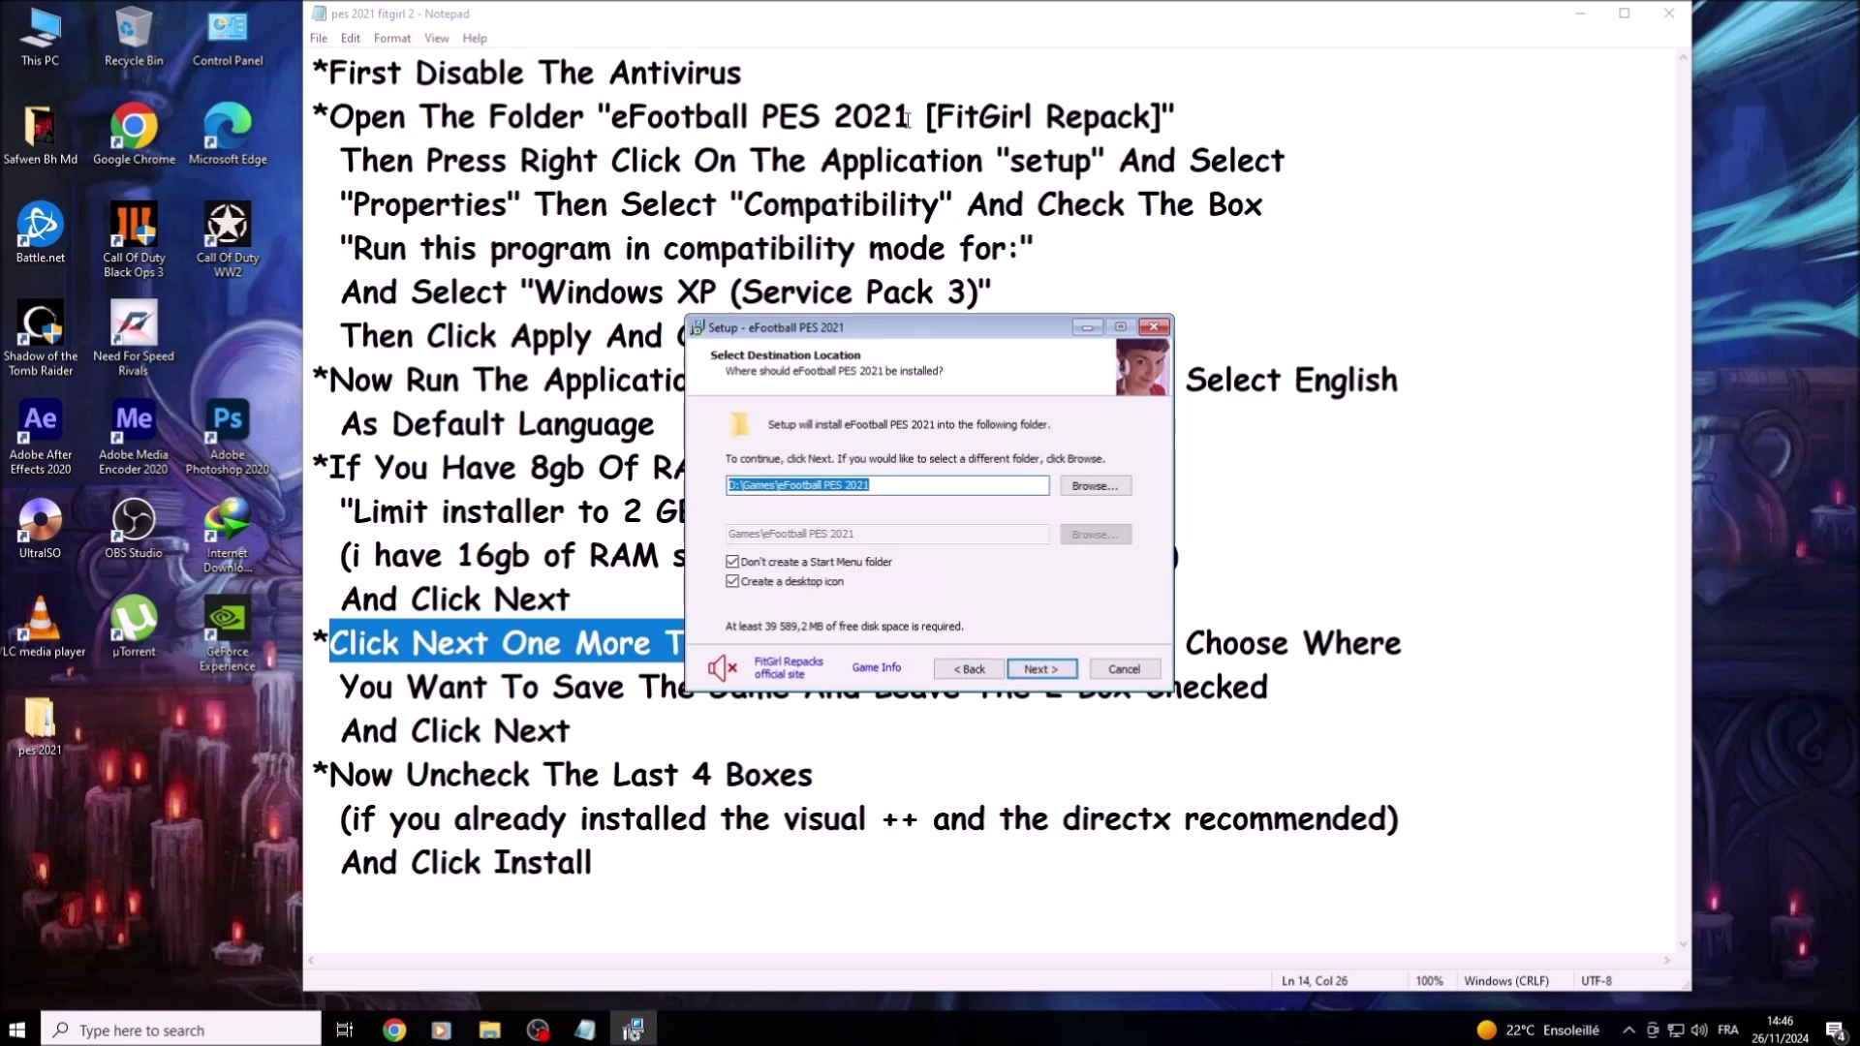
# Step: Review the notes on choosing the save location, and correct "2 Box" to "2 Boxes" in the line about leaving them checked
pyautogui.click(895, 31)
pyautogui.moveTo(752, 644); pyautogui.dragTo(1397, 655)
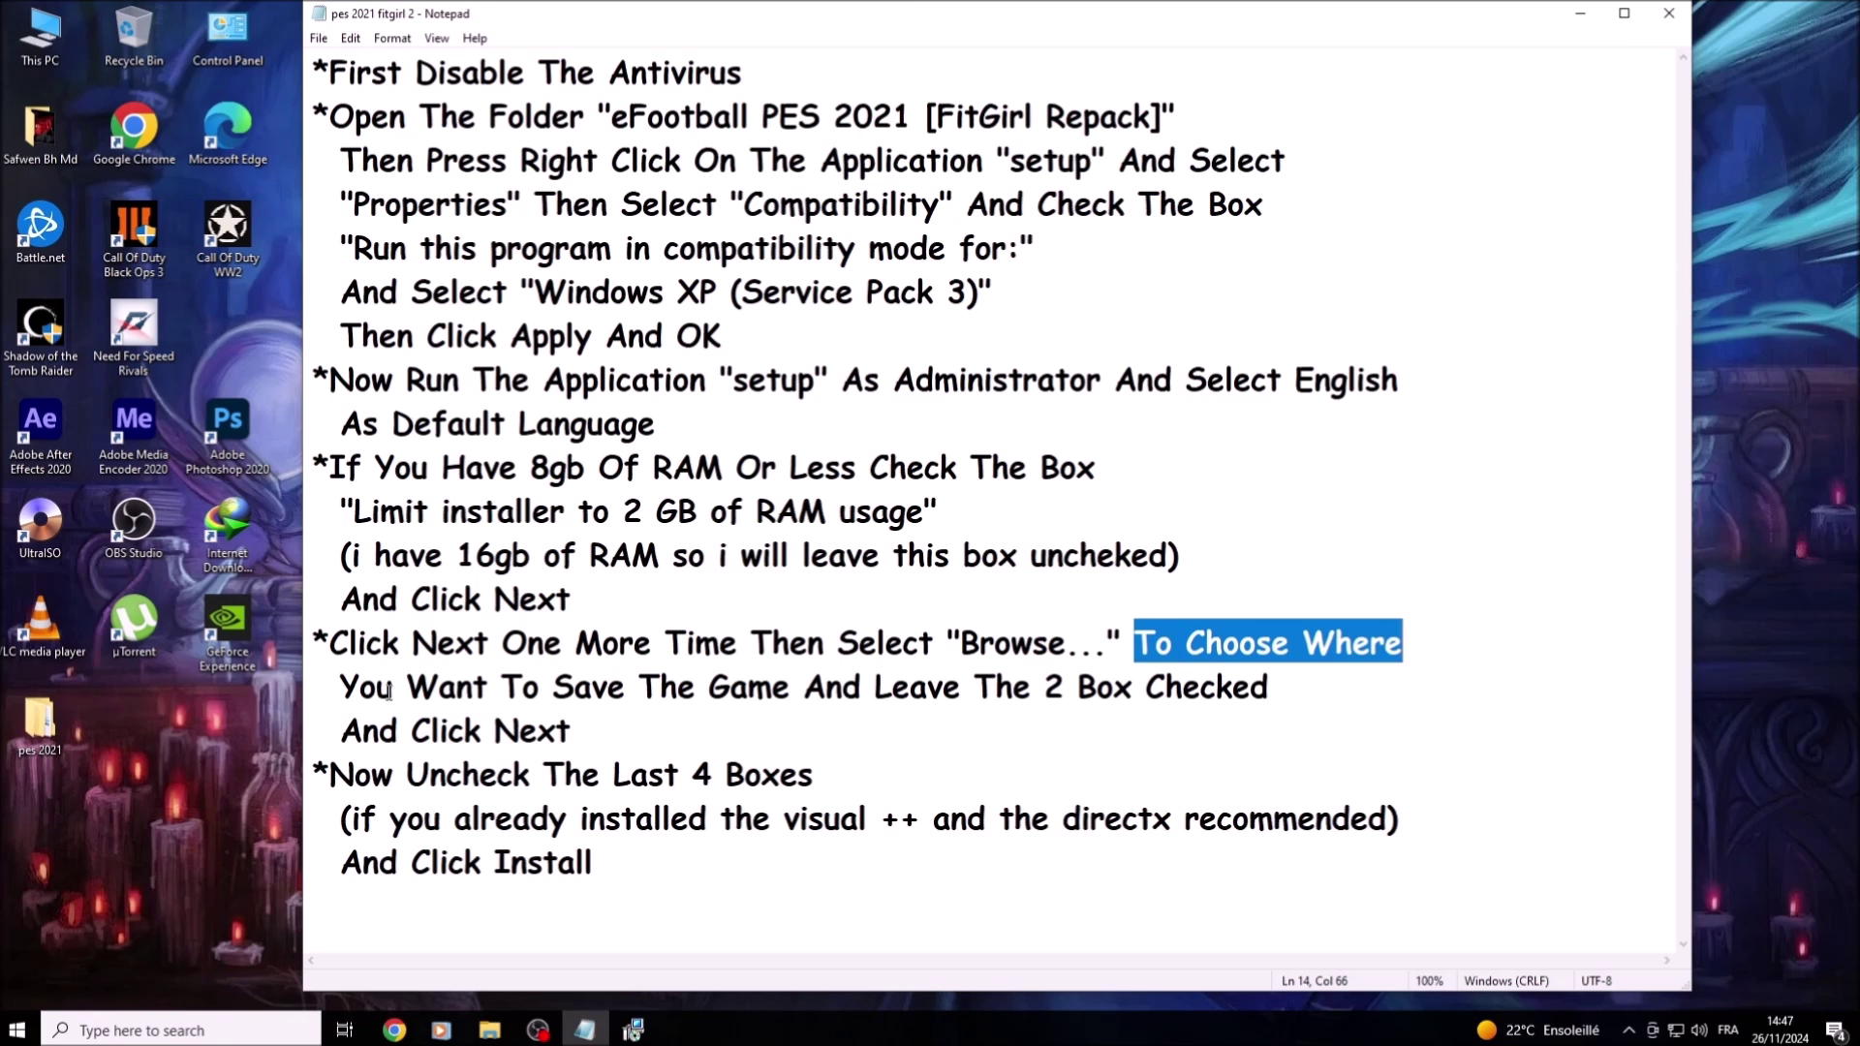
pyautogui.moveTo(343, 689); pyautogui.dragTo(1262, 709)
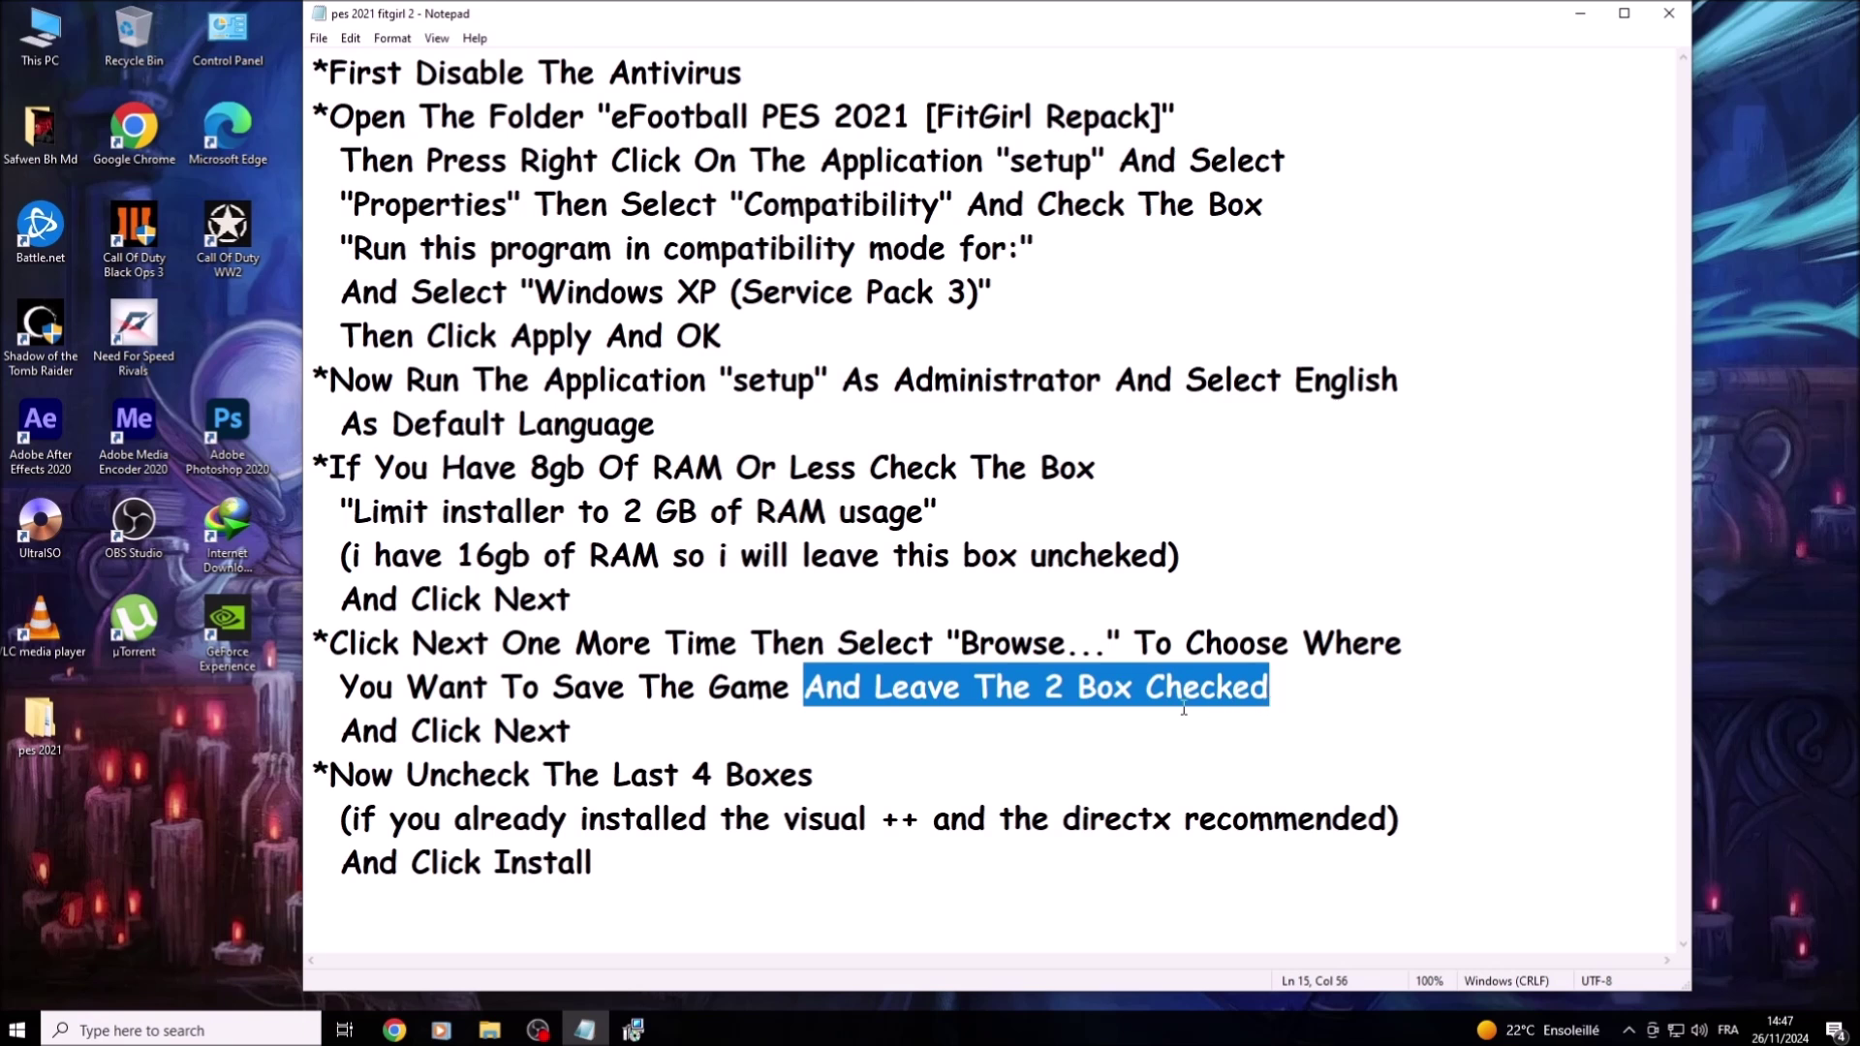
pyautogui.click(1139, 705)
pyautogui.write('es')
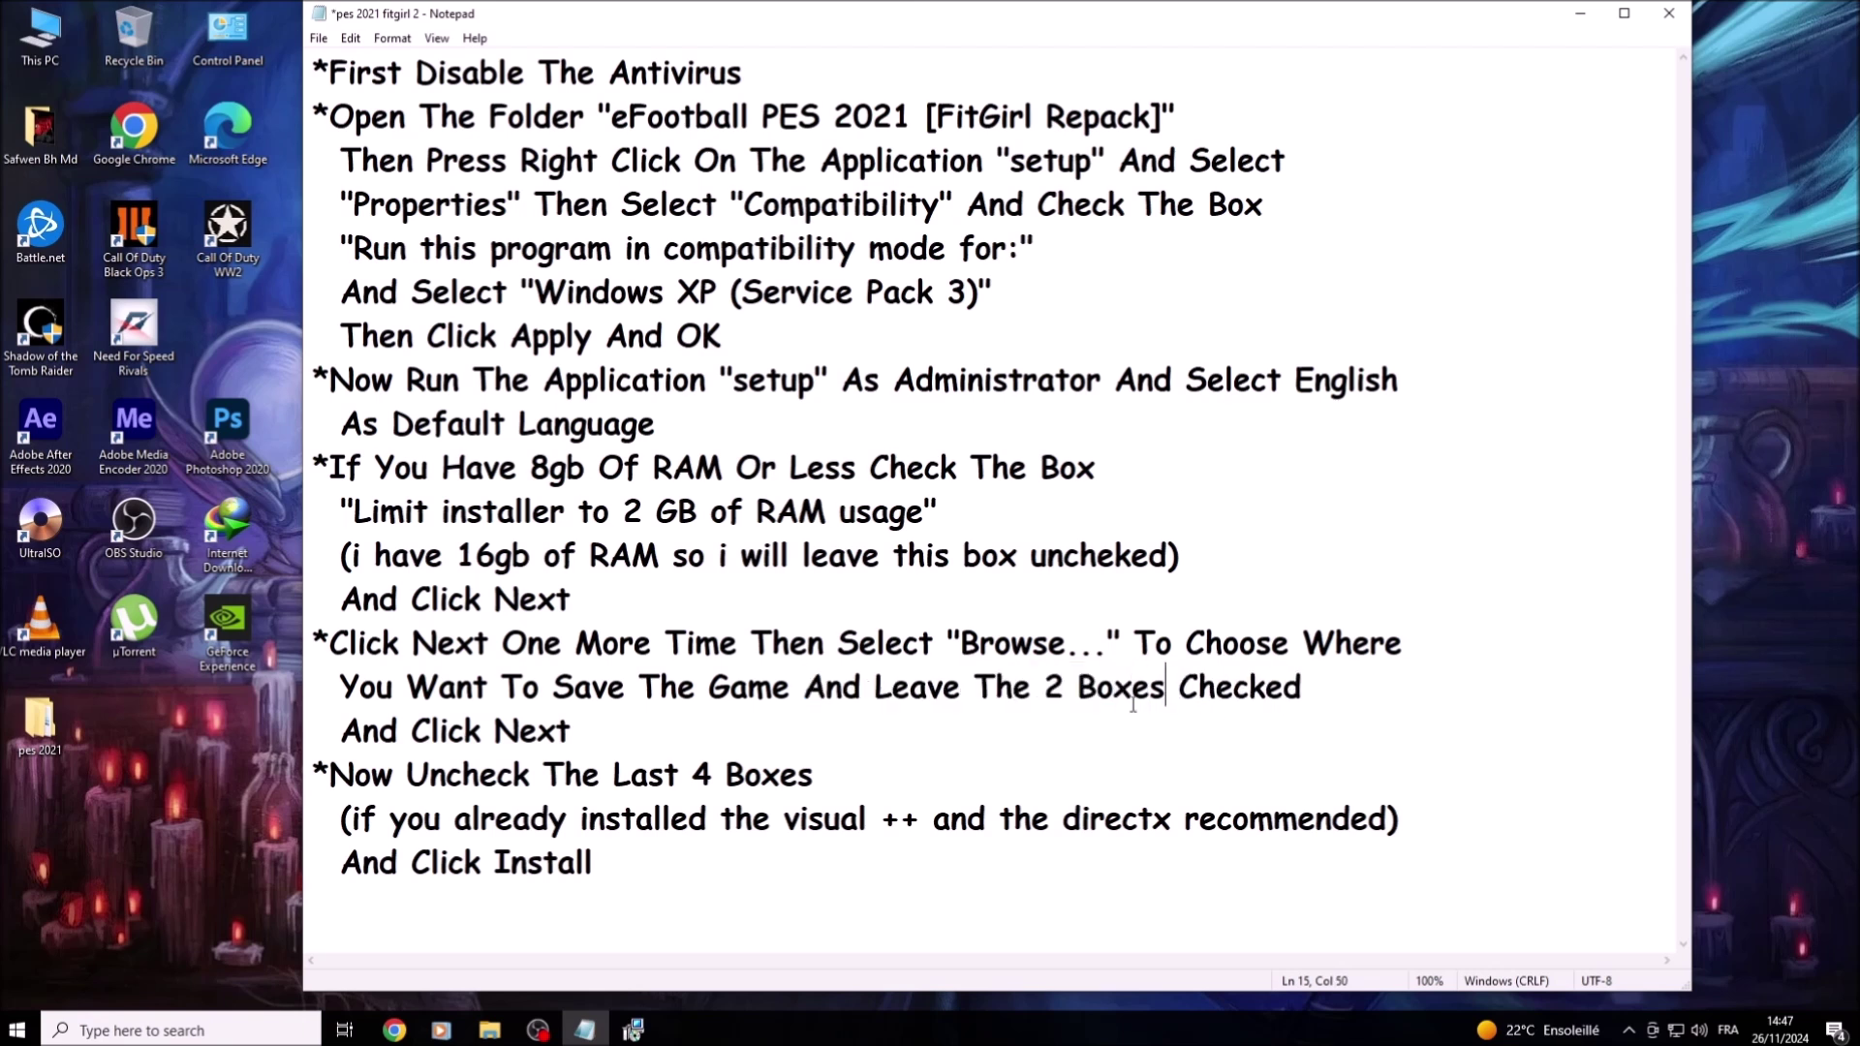
pyautogui.moveTo(976, 686); pyautogui.dragTo(1305, 680)
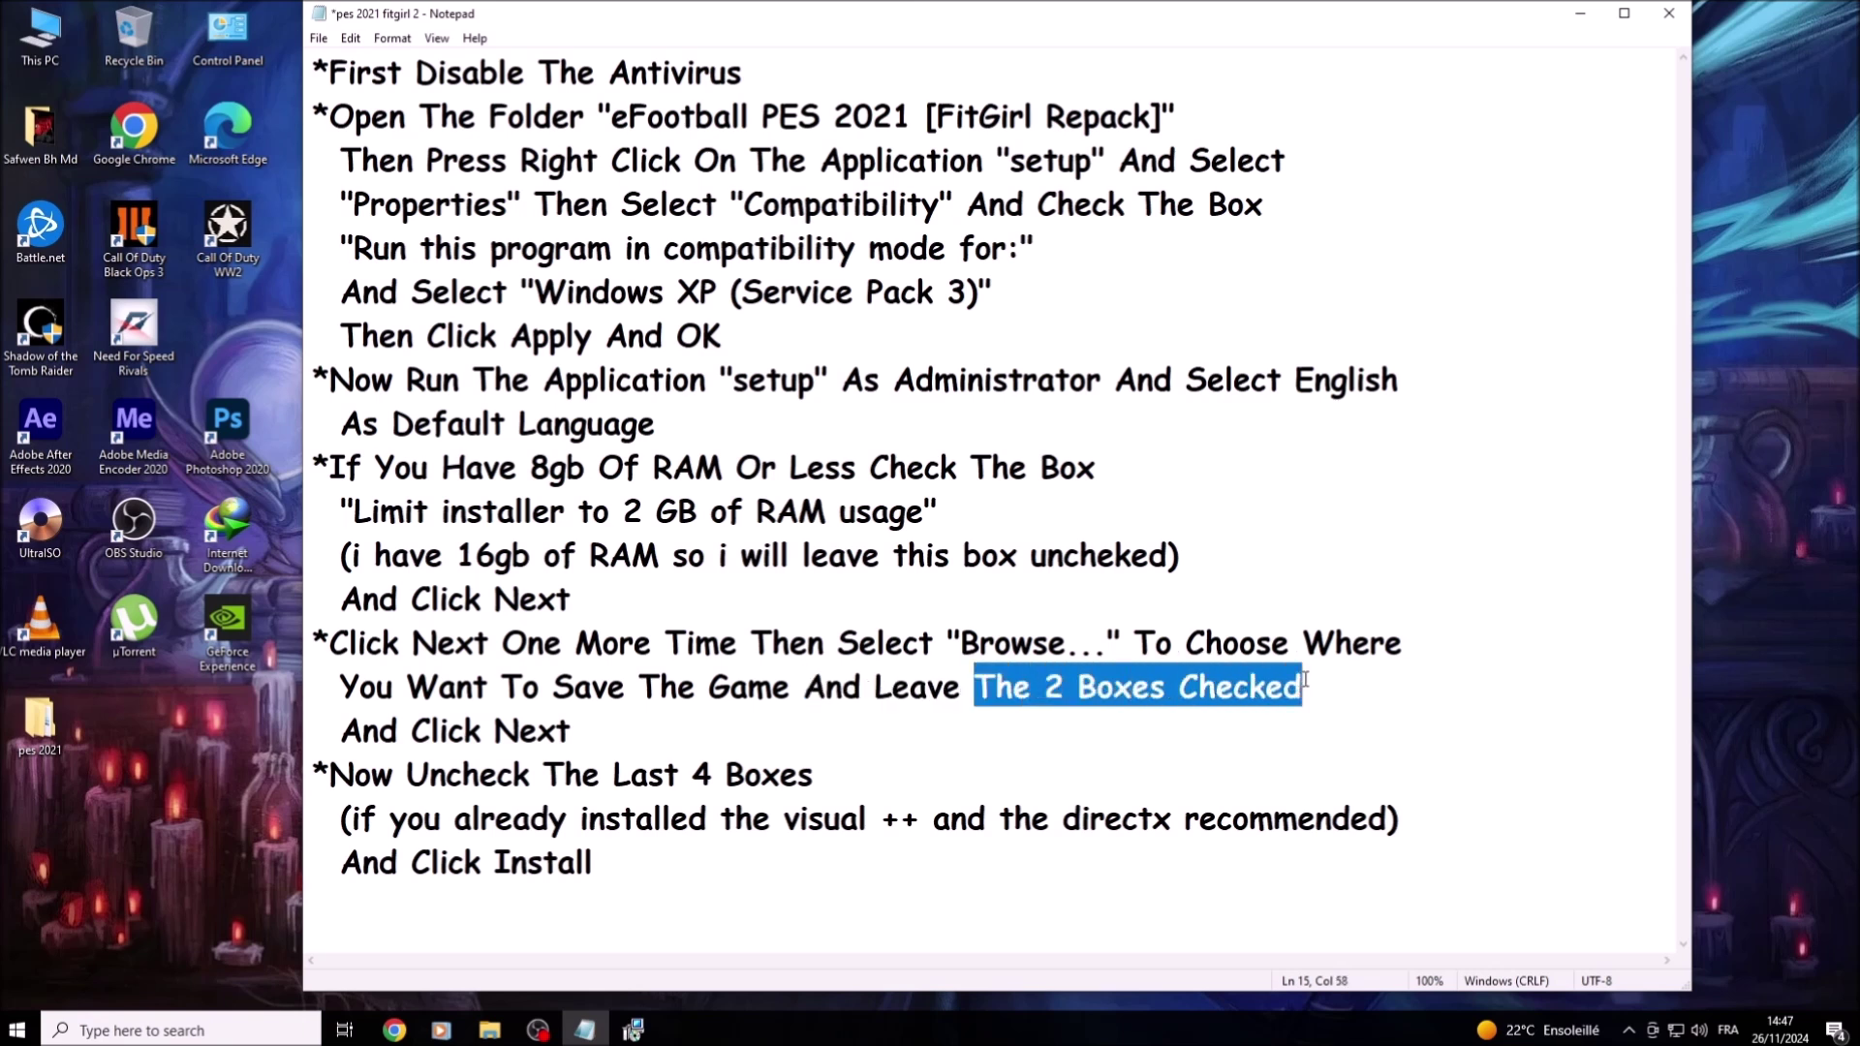
pyautogui.moveTo(342, 728); pyautogui.dragTo(571, 724)
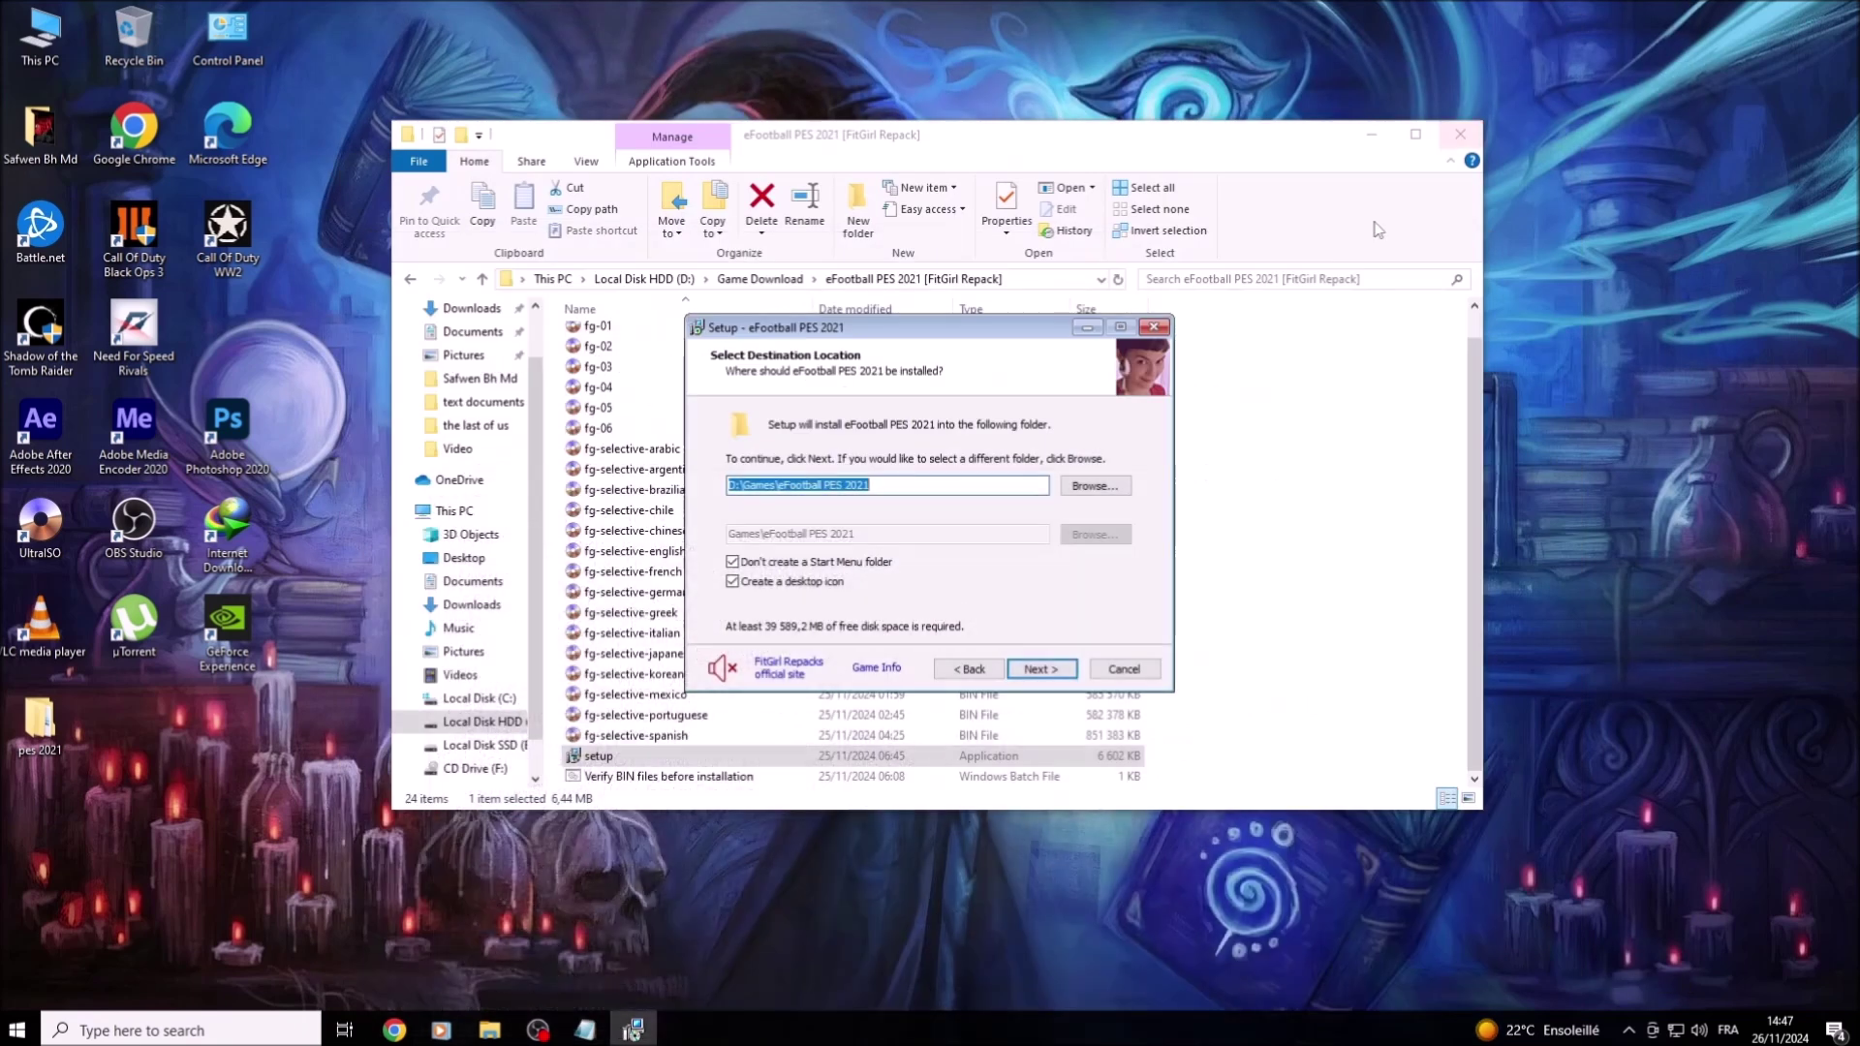
# Step: Set the installation folder to E:\eFootball PES 2021, keep both checkboxes enabled, and continue to the component selection
pyautogui.click(1090, 487)
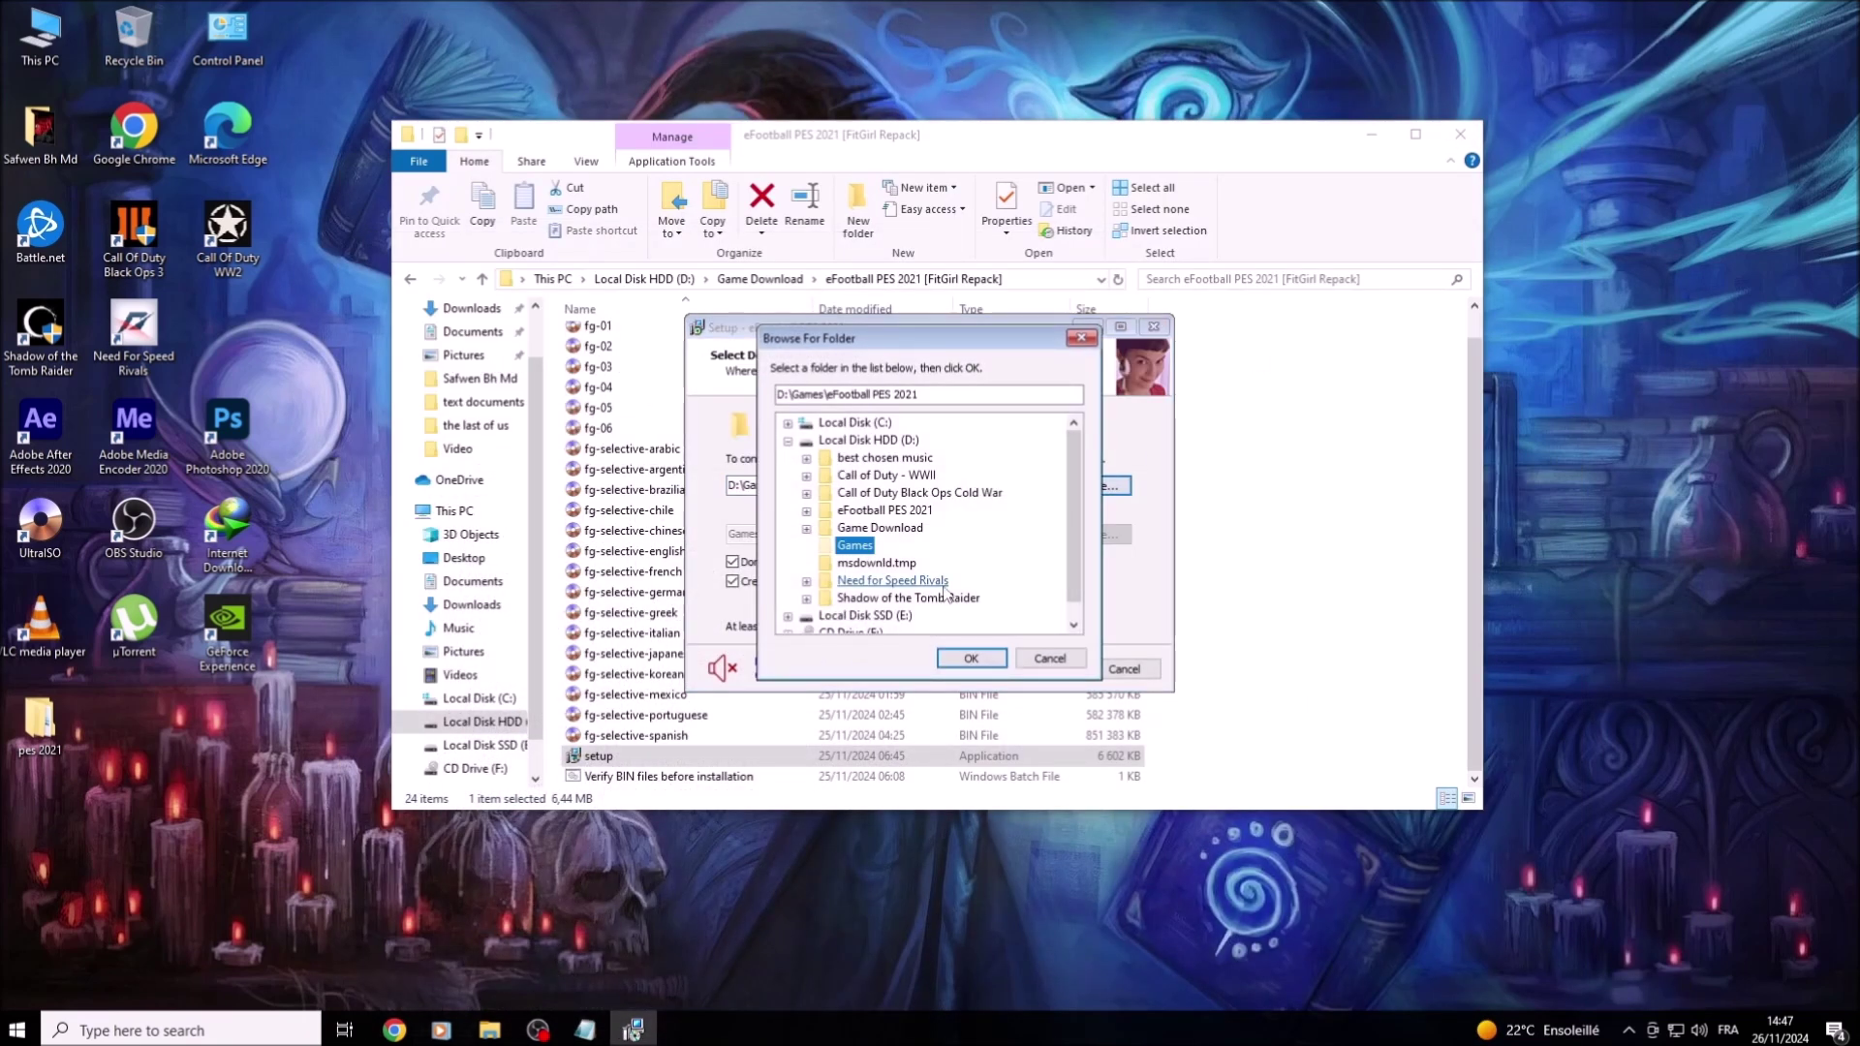
pyautogui.click(886, 598)
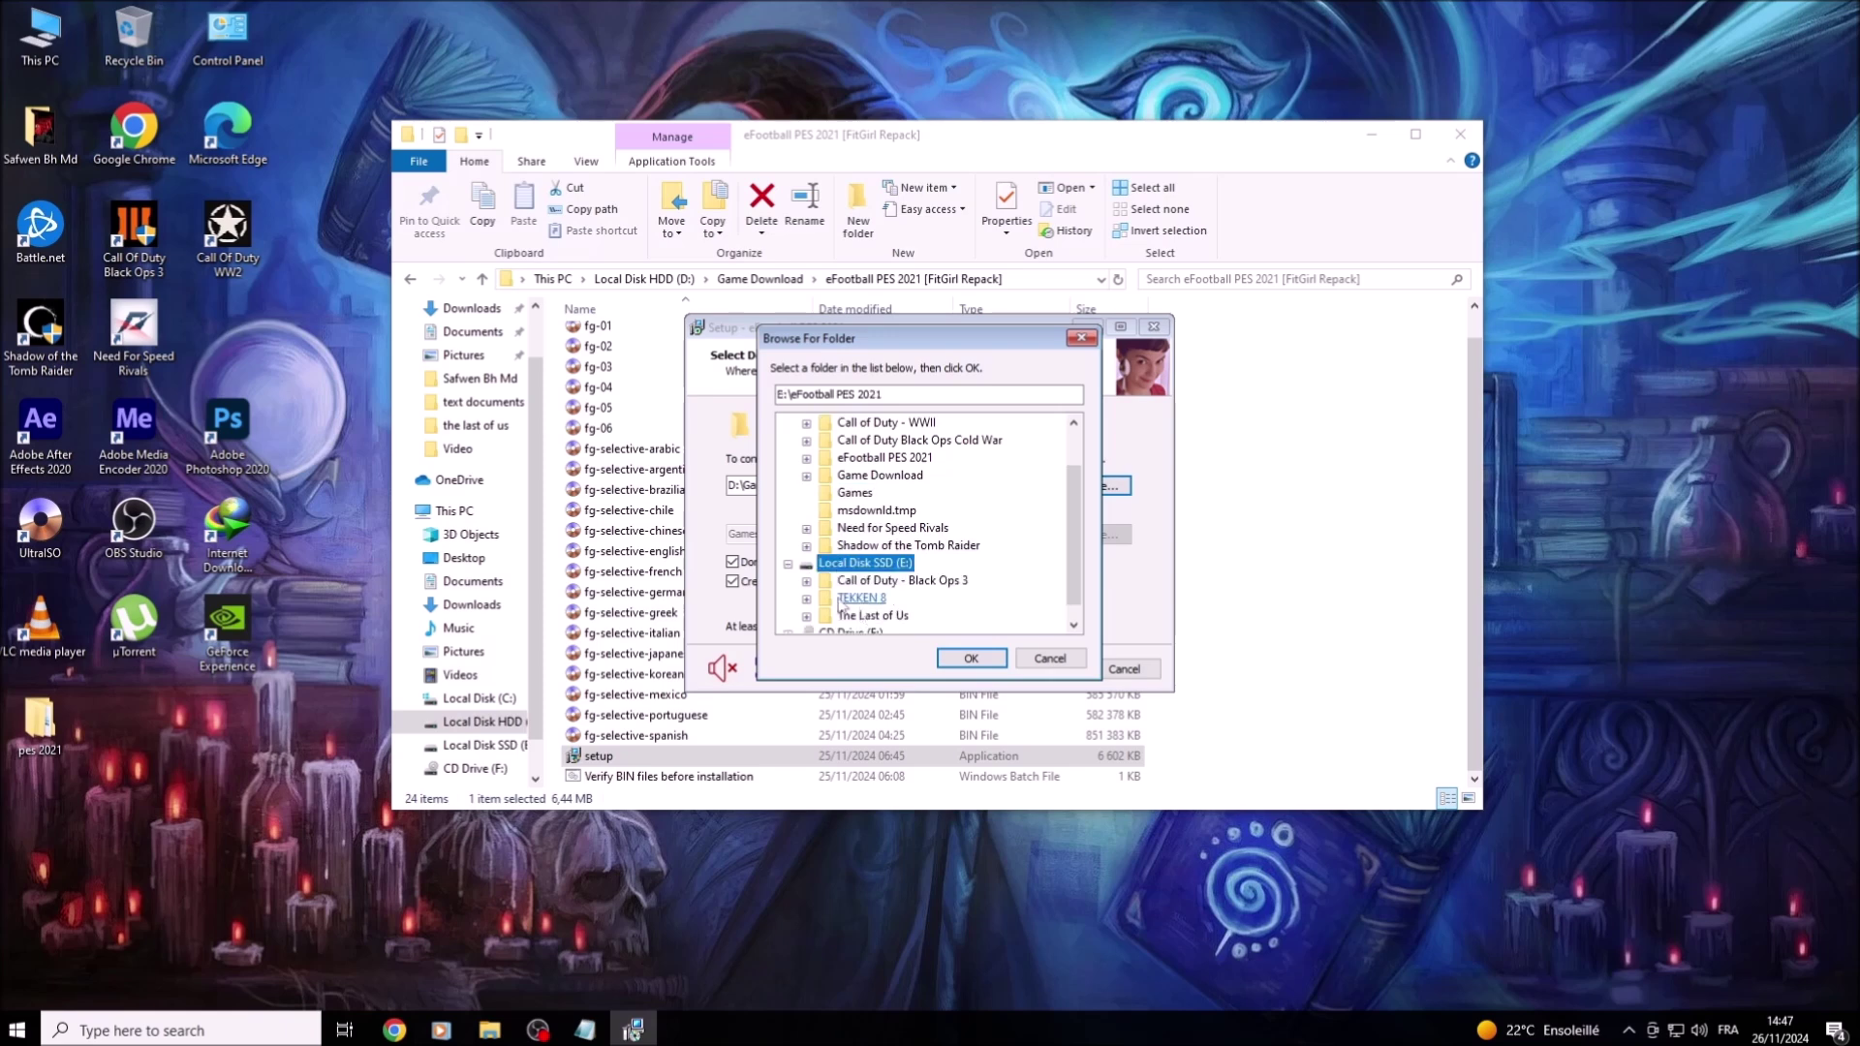
pyautogui.click(970, 658)
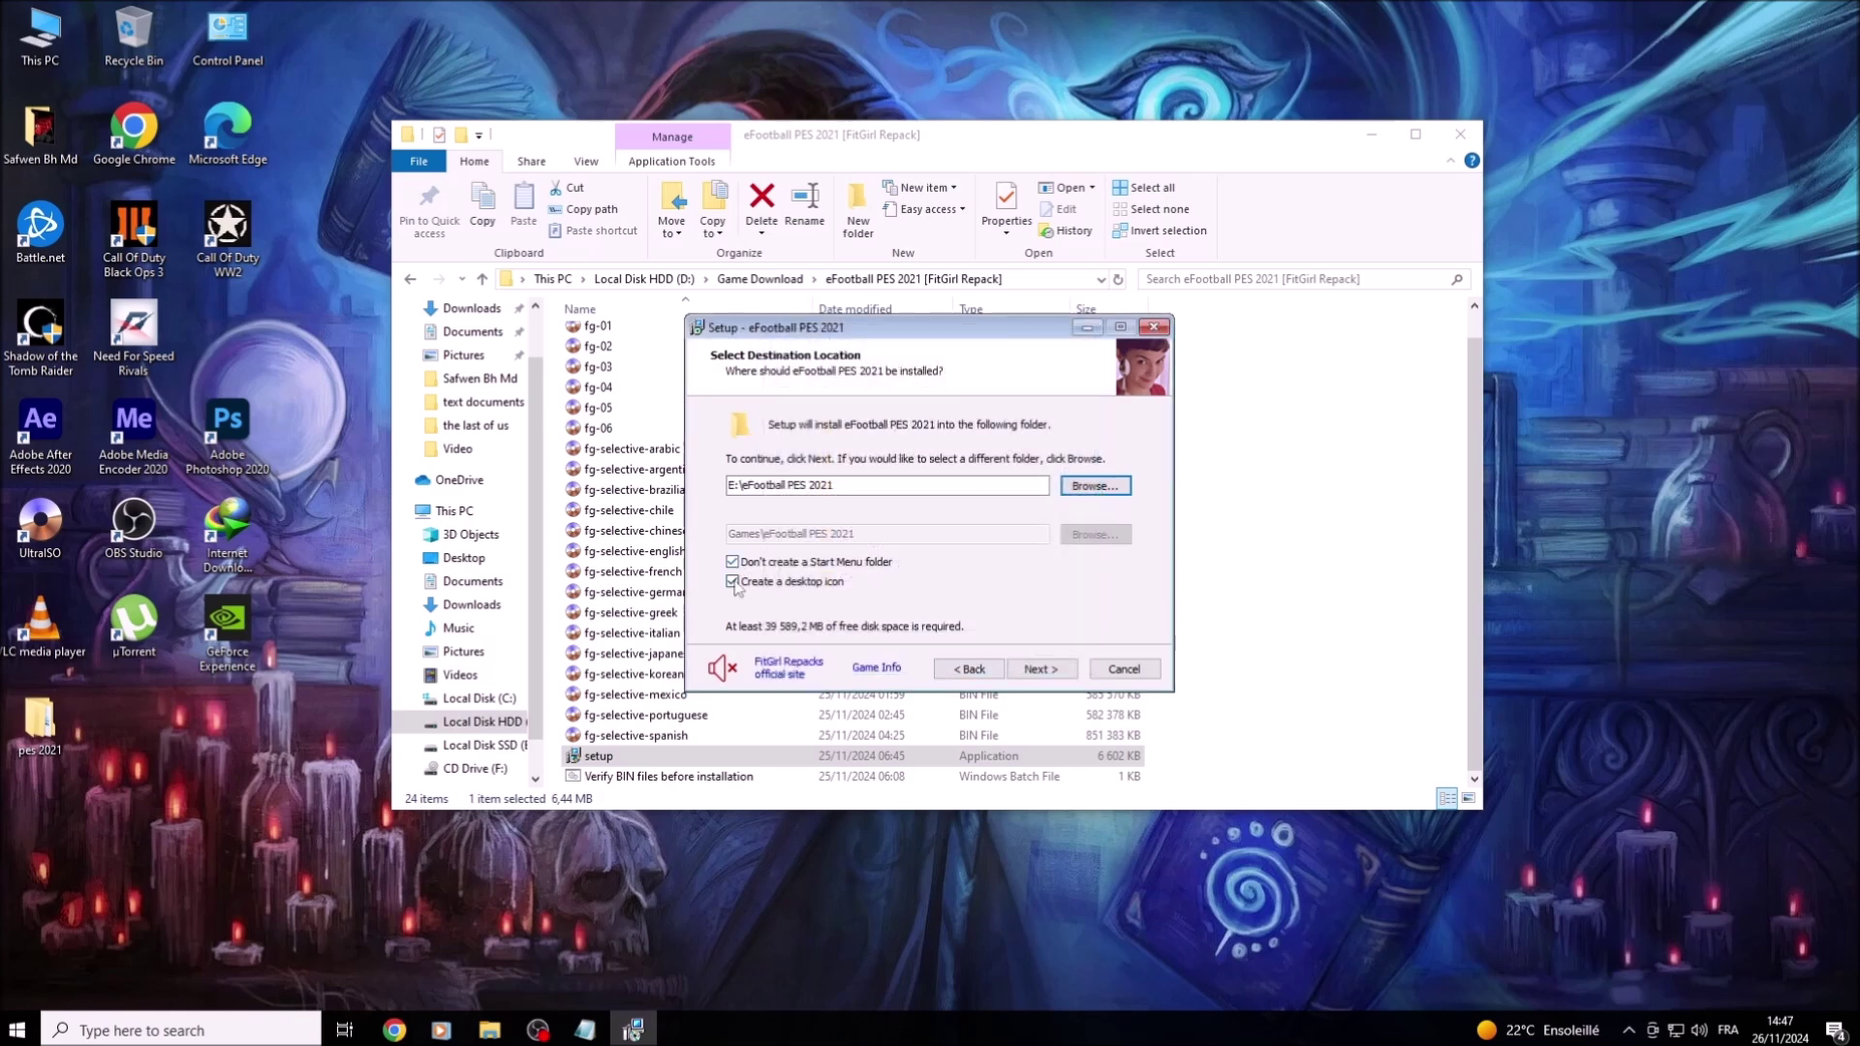
pyautogui.click(1036, 670)
# Step: Review the notes on which optional components to leave out before starting the installation
pyautogui.click(584, 1029)
pyautogui.moveTo(333, 770); pyautogui.dragTo(811, 790)
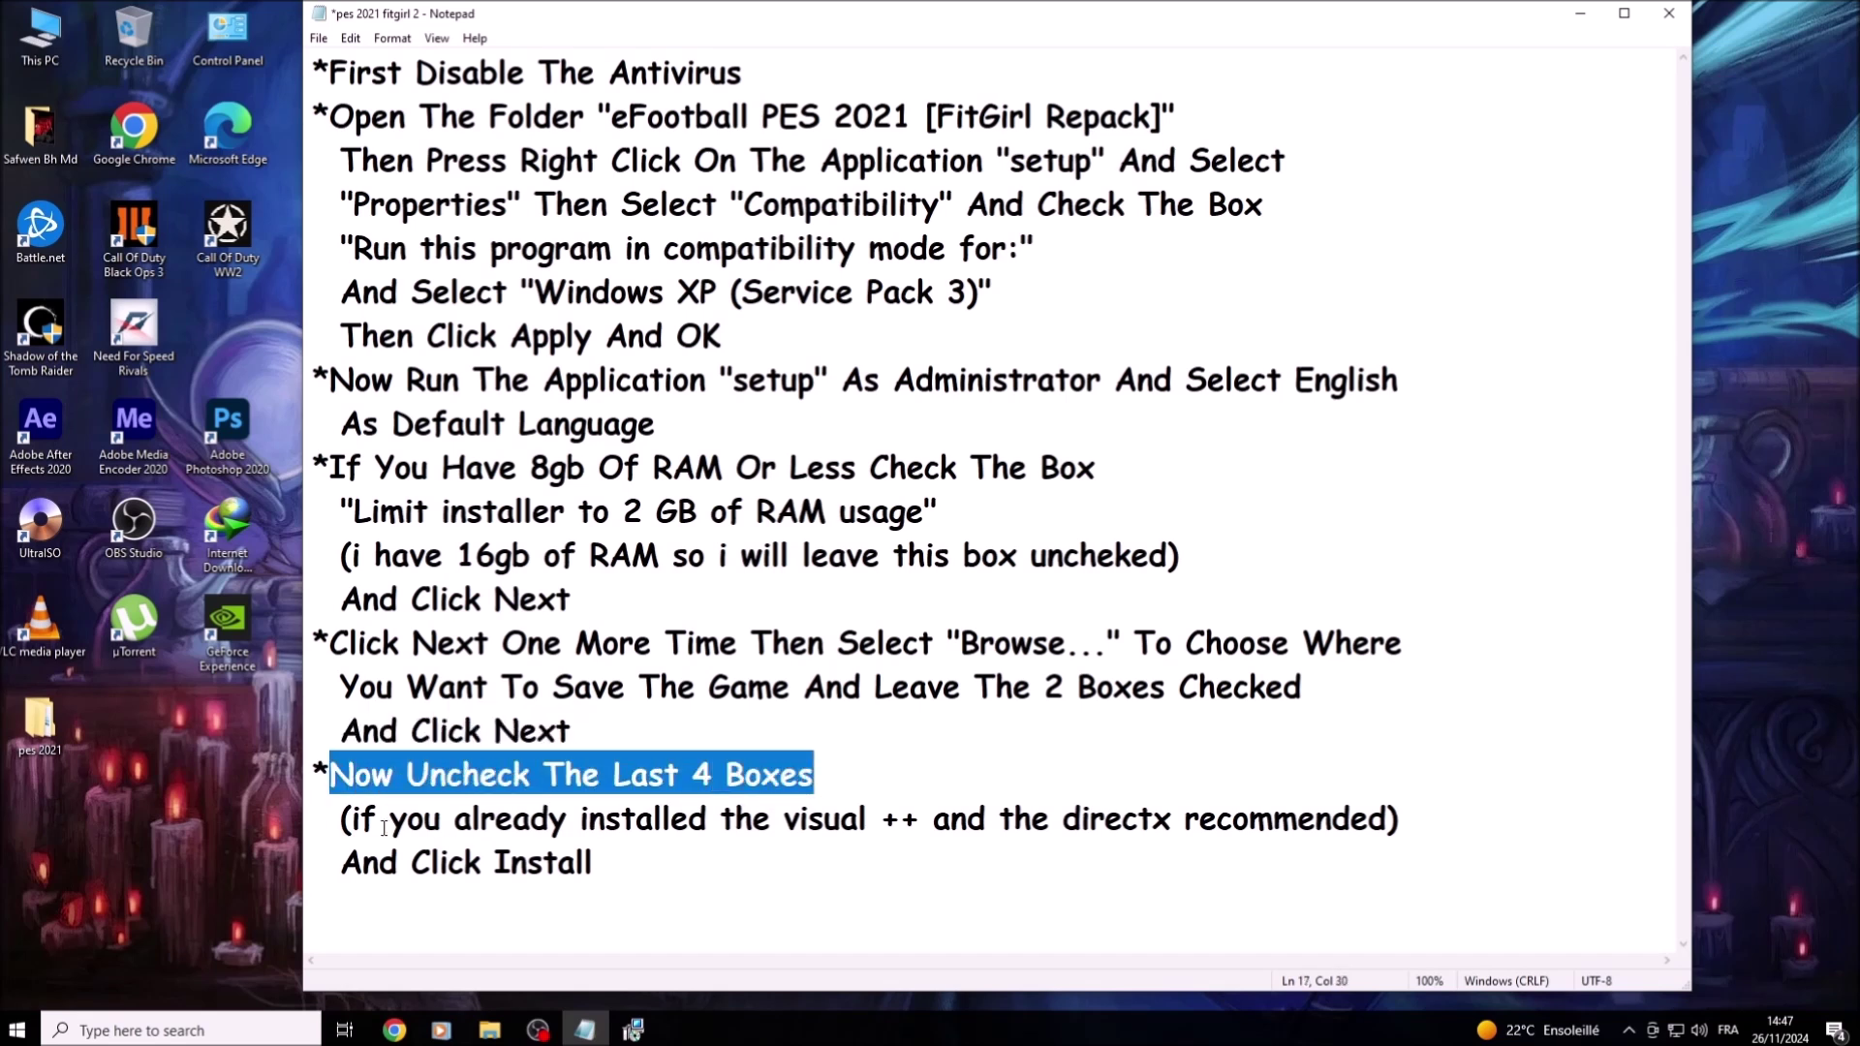
pyautogui.click(354, 822)
pyautogui.moveTo(512, 820); pyautogui.dragTo(1388, 819)
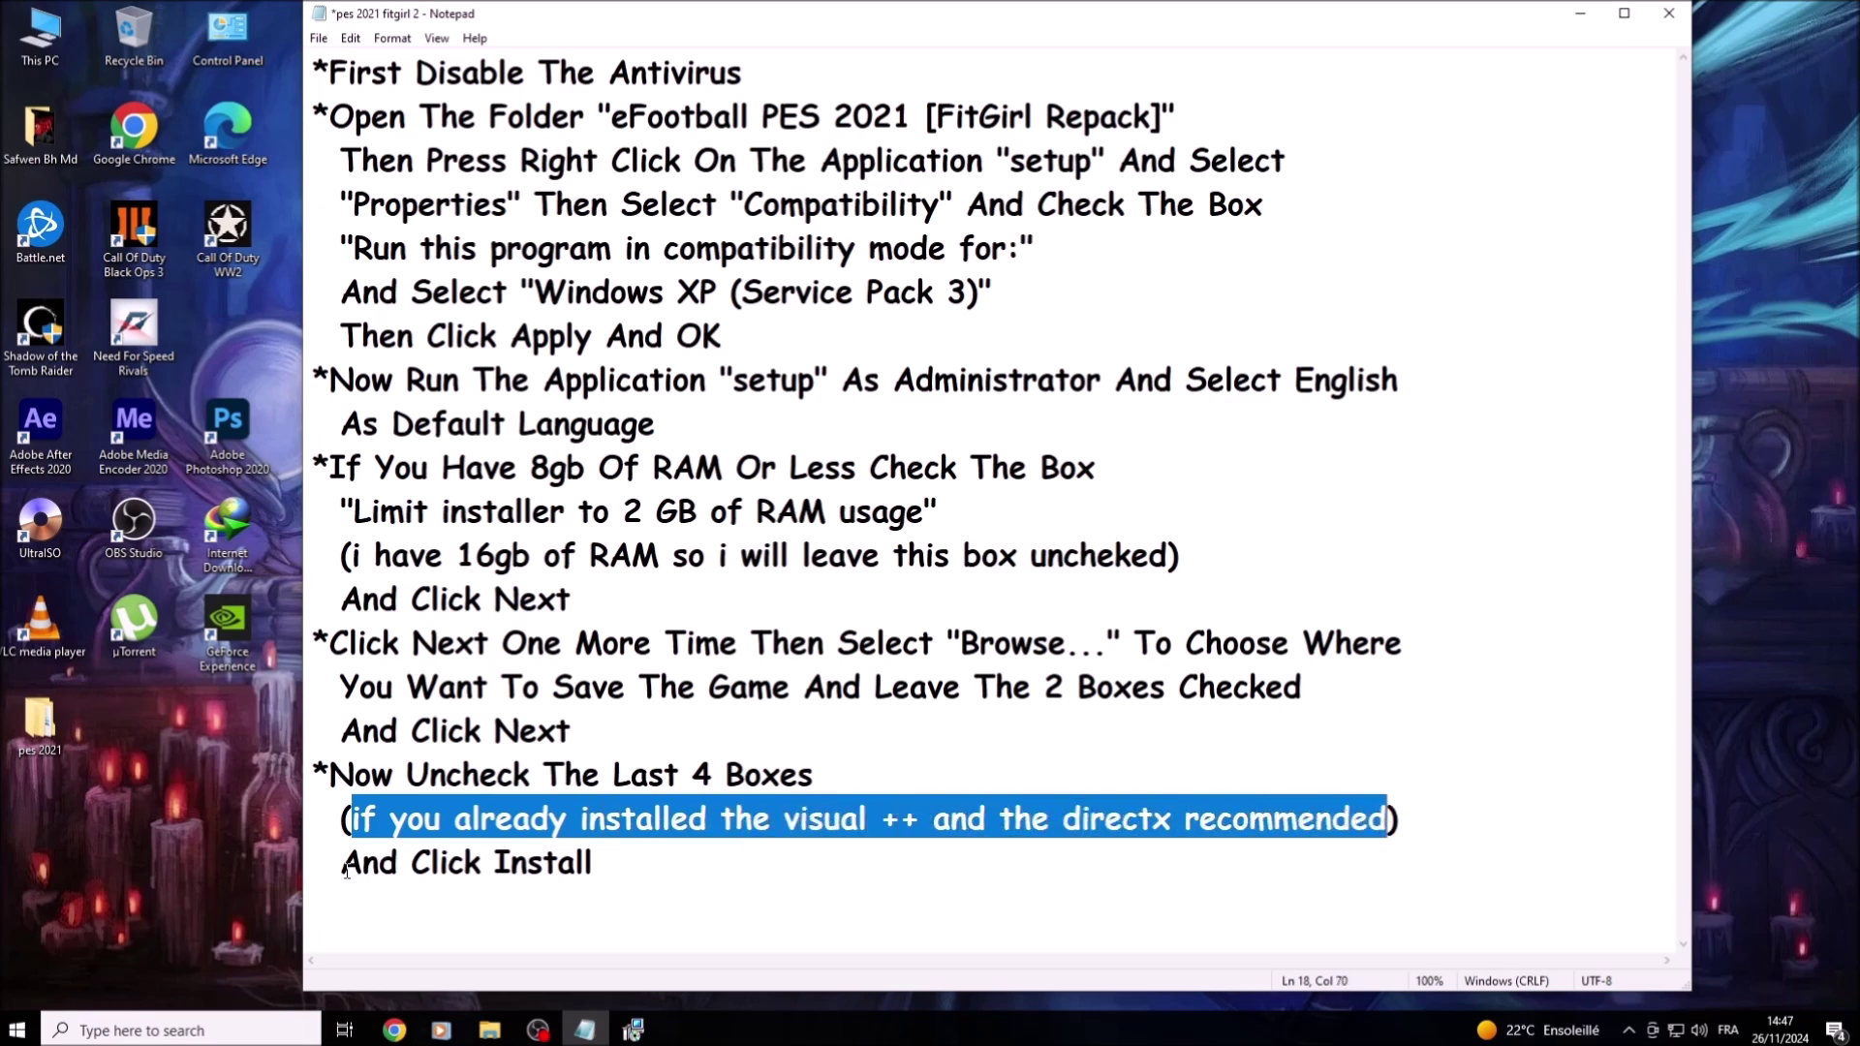
pyautogui.moveTo(343, 870); pyautogui.dragTo(594, 866)
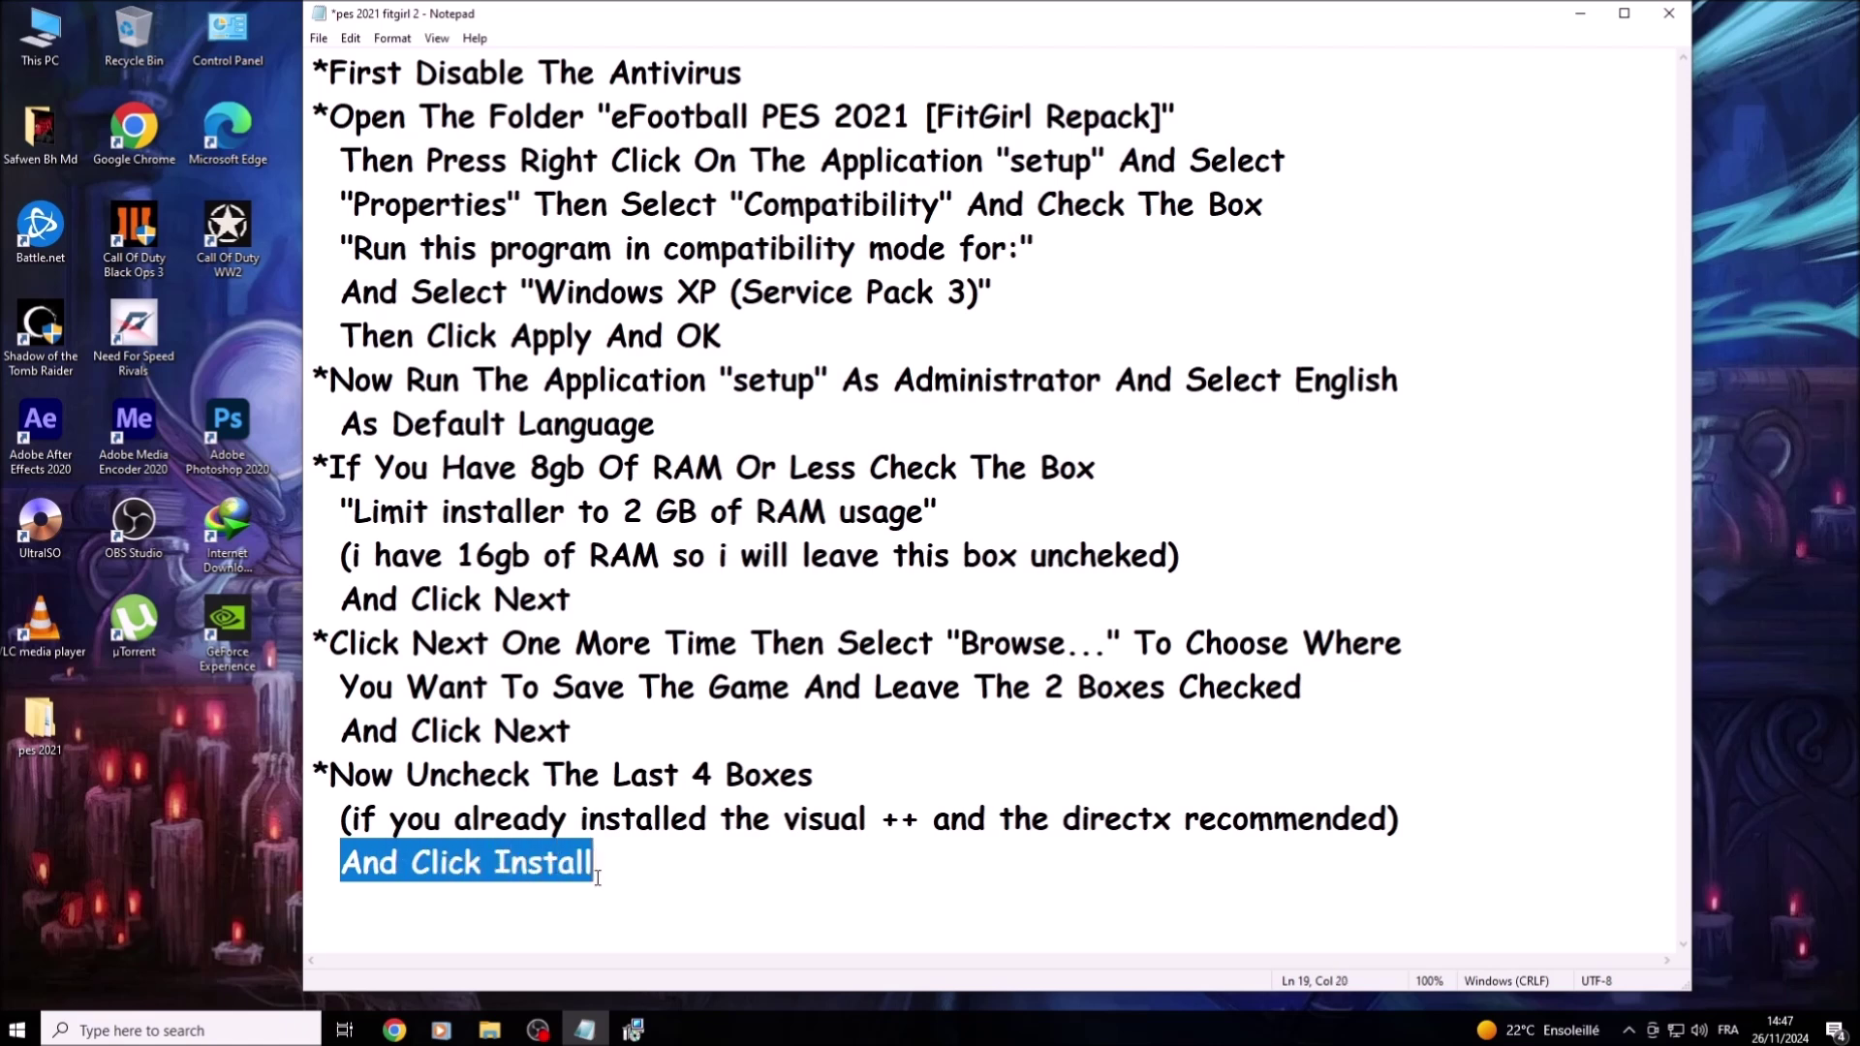
pyautogui.click(1577, 29)
# Step: Exclude the DirectX update, both C++ Redist 2015-2019 downloads and .NET Framework 4.7.1, then start the installation and minimize the folder window
pyautogui.moveTo(1122, 499); pyautogui.dragTo(1120, 591)
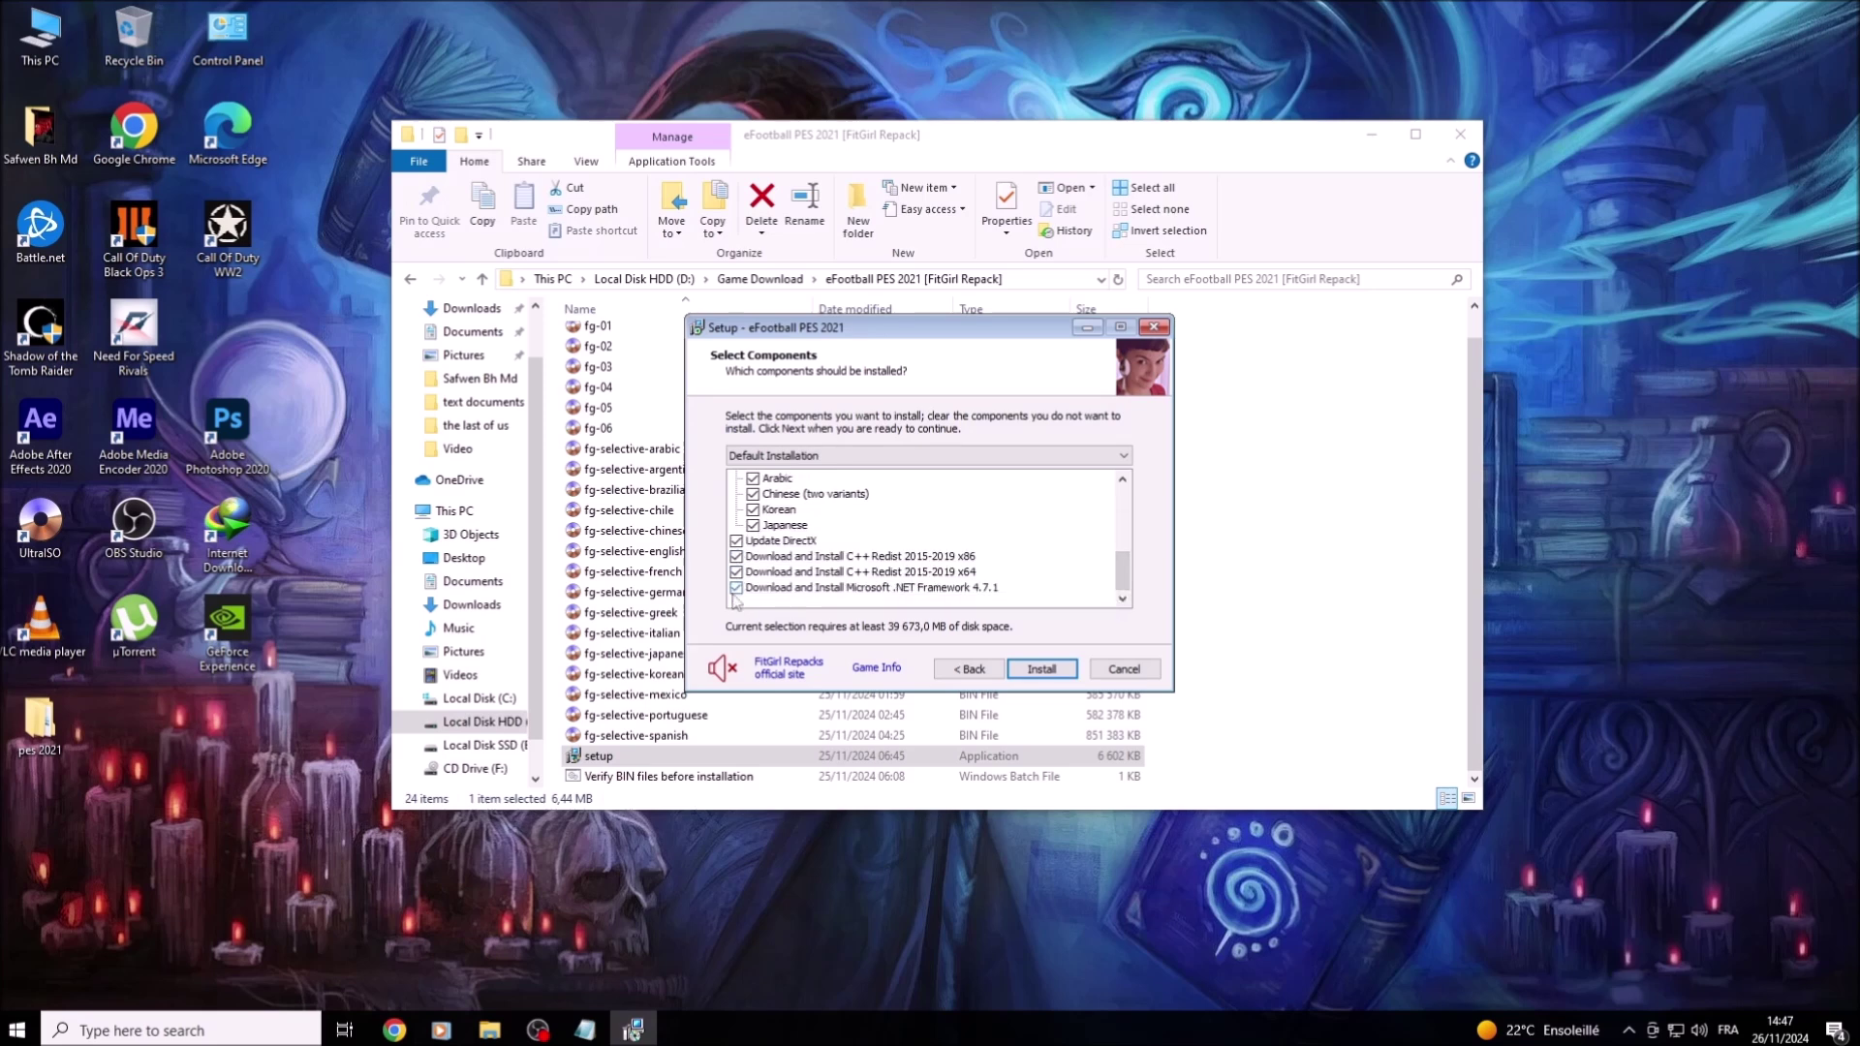
pyautogui.click(736, 541)
pyautogui.click(736, 556)
pyautogui.click(737, 571)
pyautogui.click(736, 587)
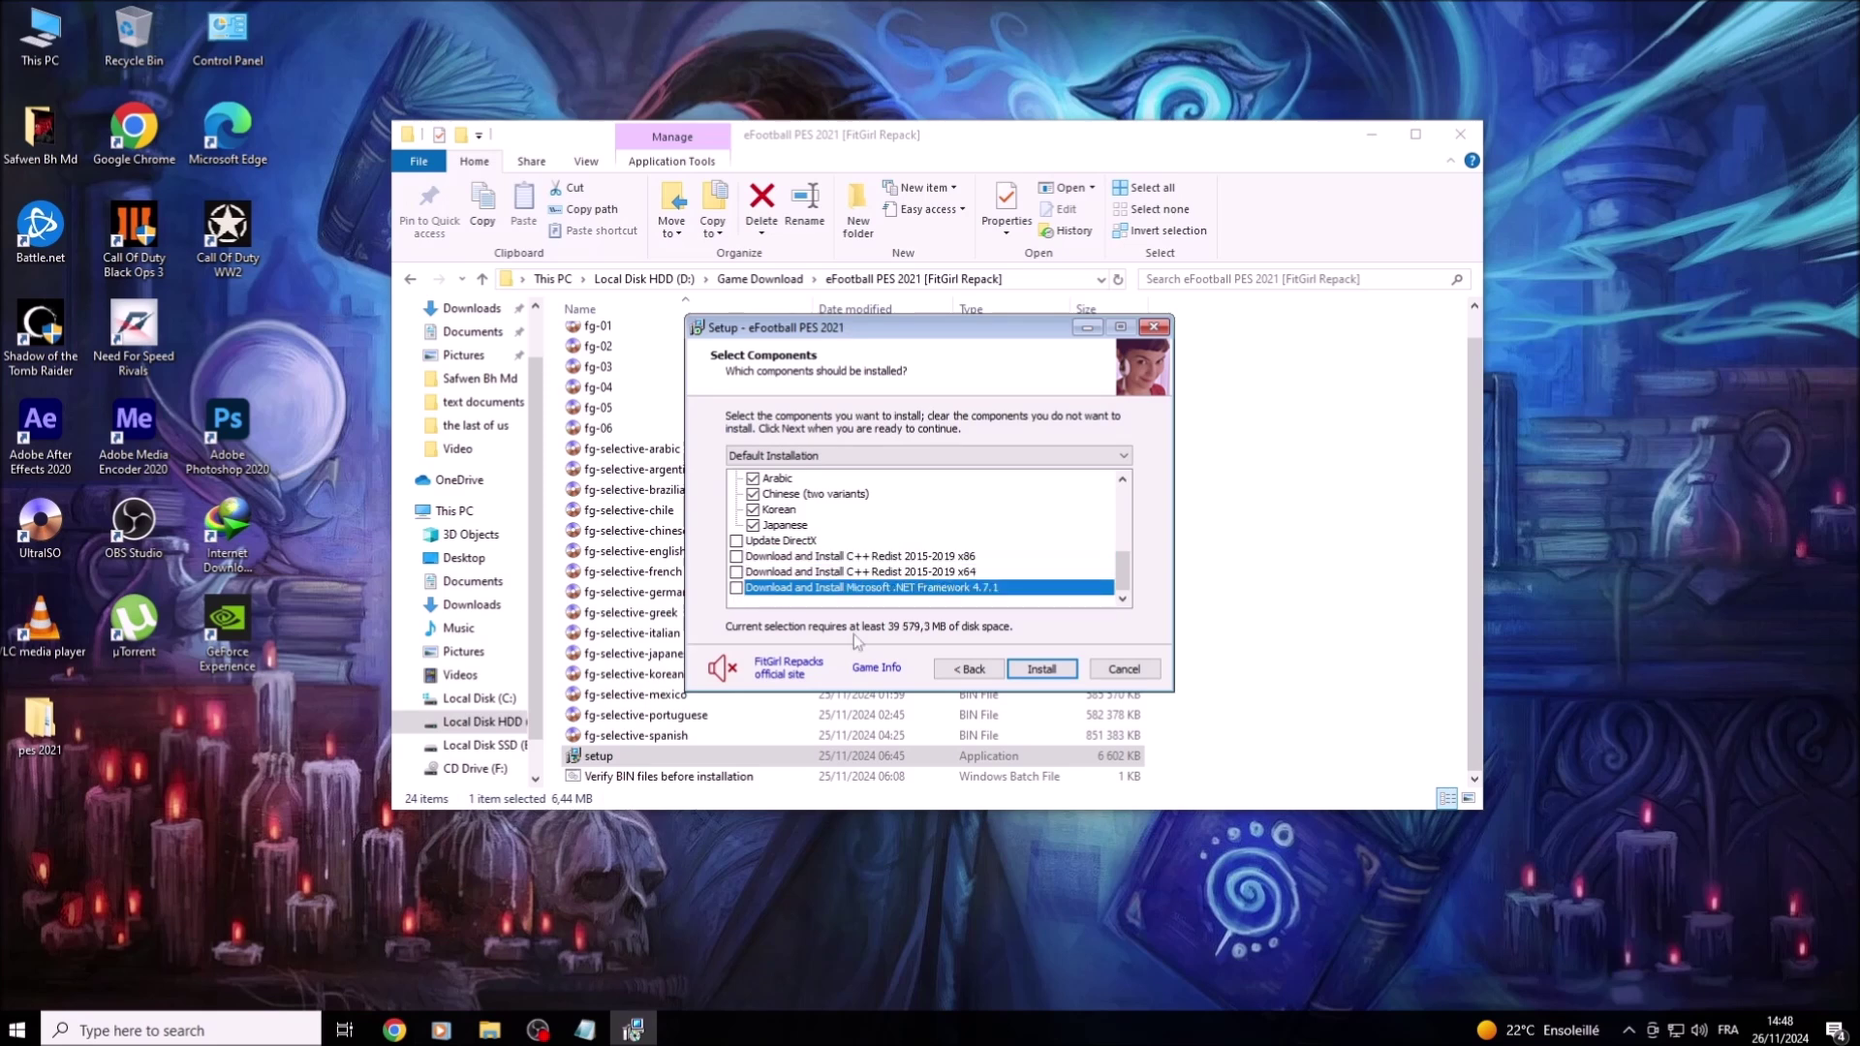
pyautogui.click(1044, 671)
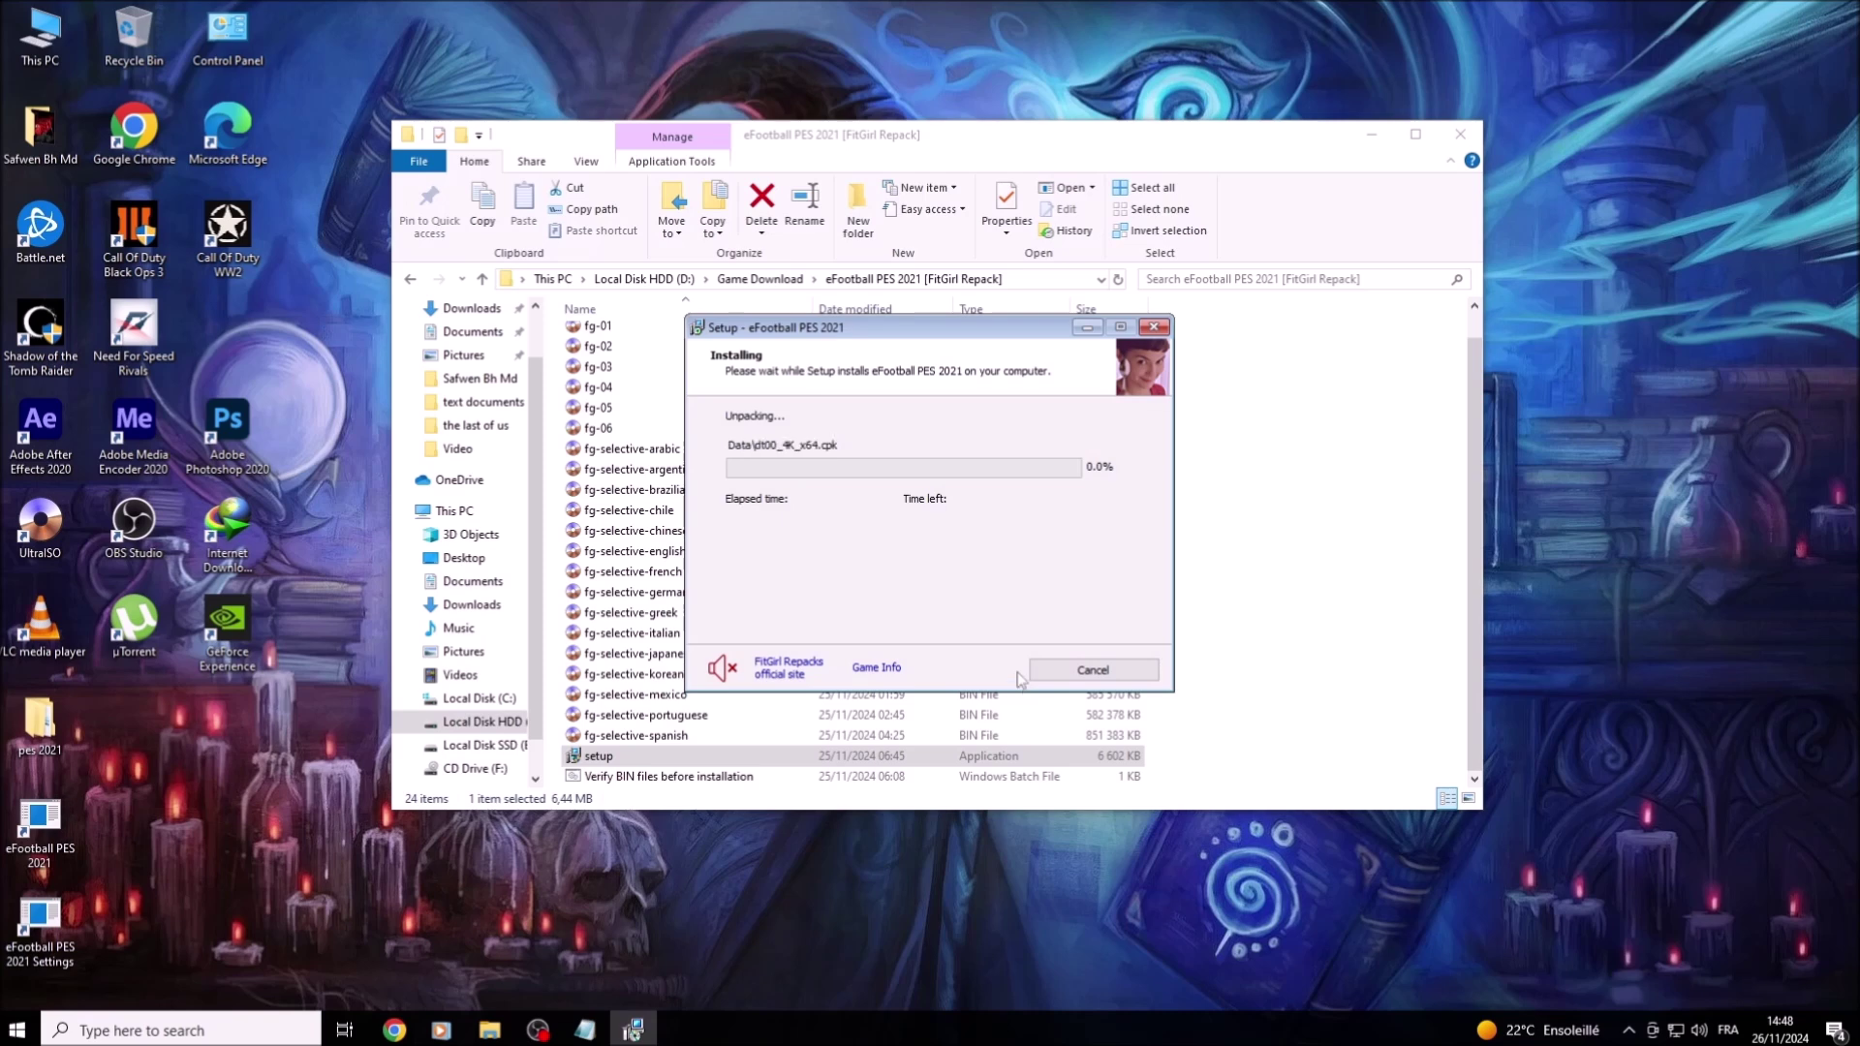
pyautogui.click(1372, 134)
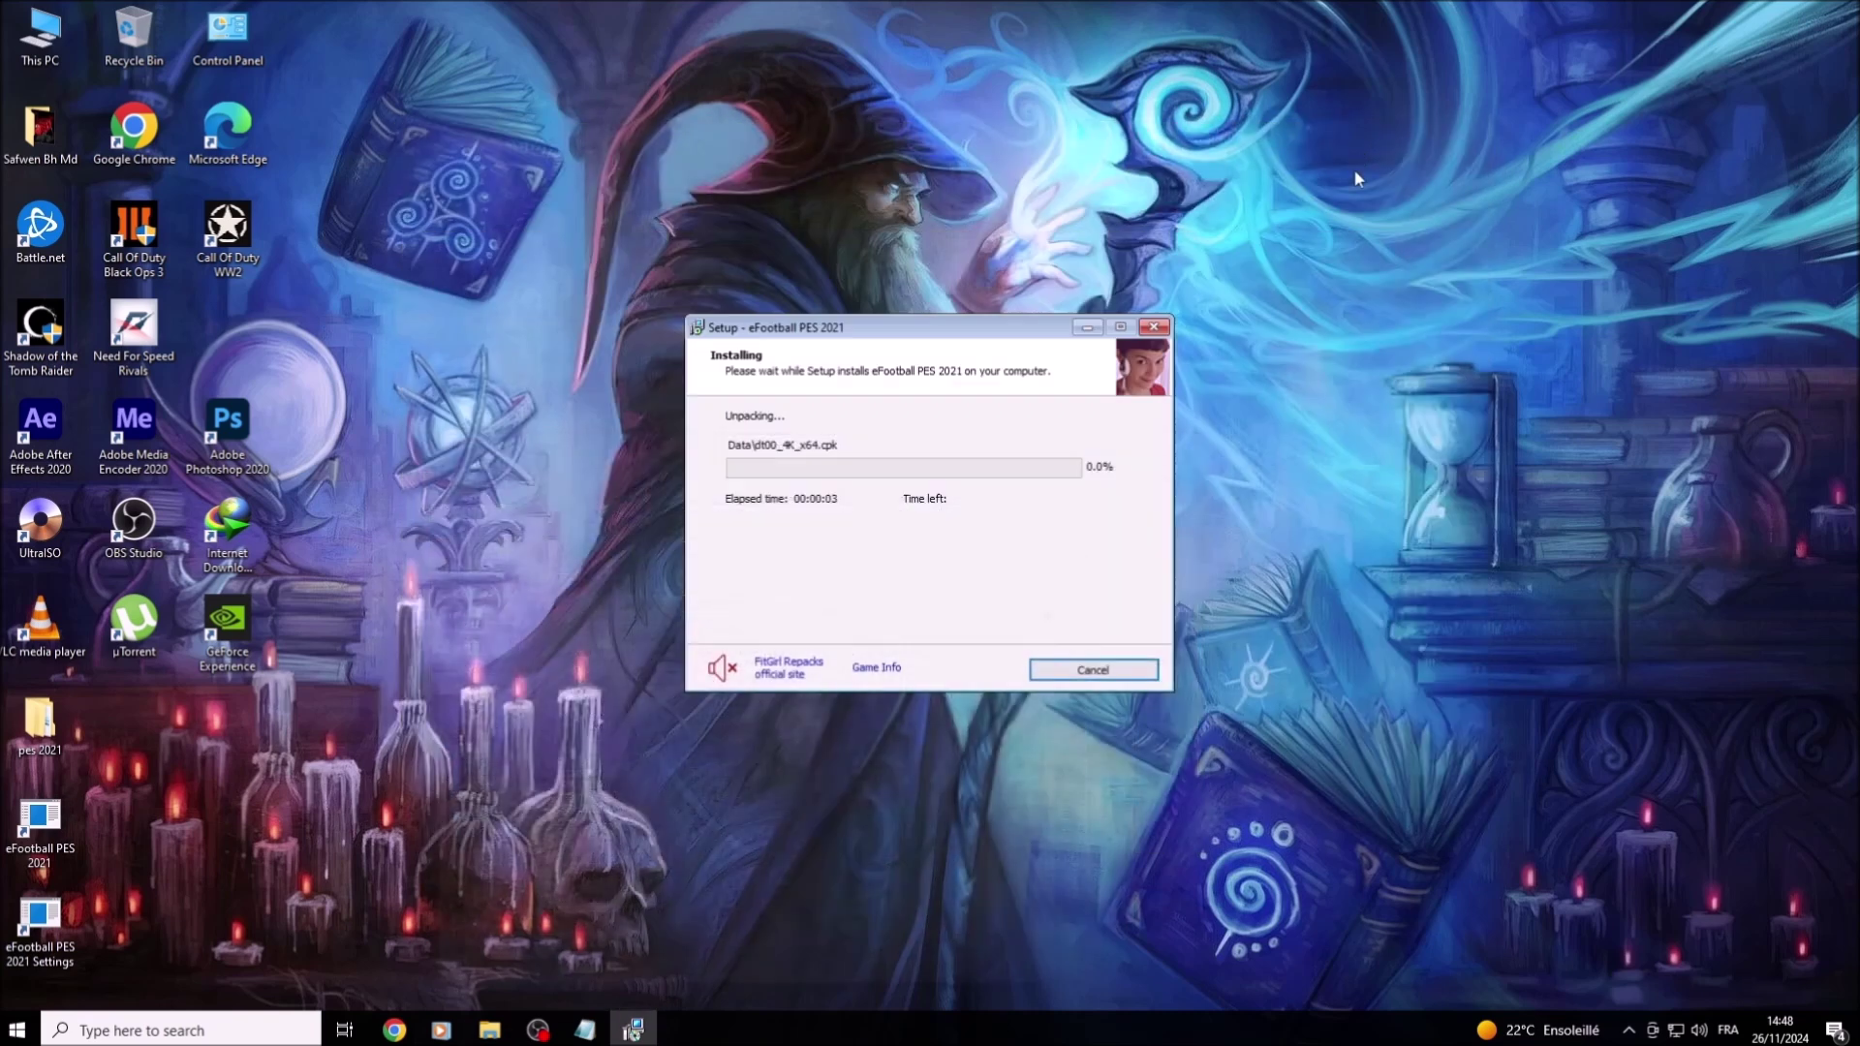
pyautogui.click(1388, 347)
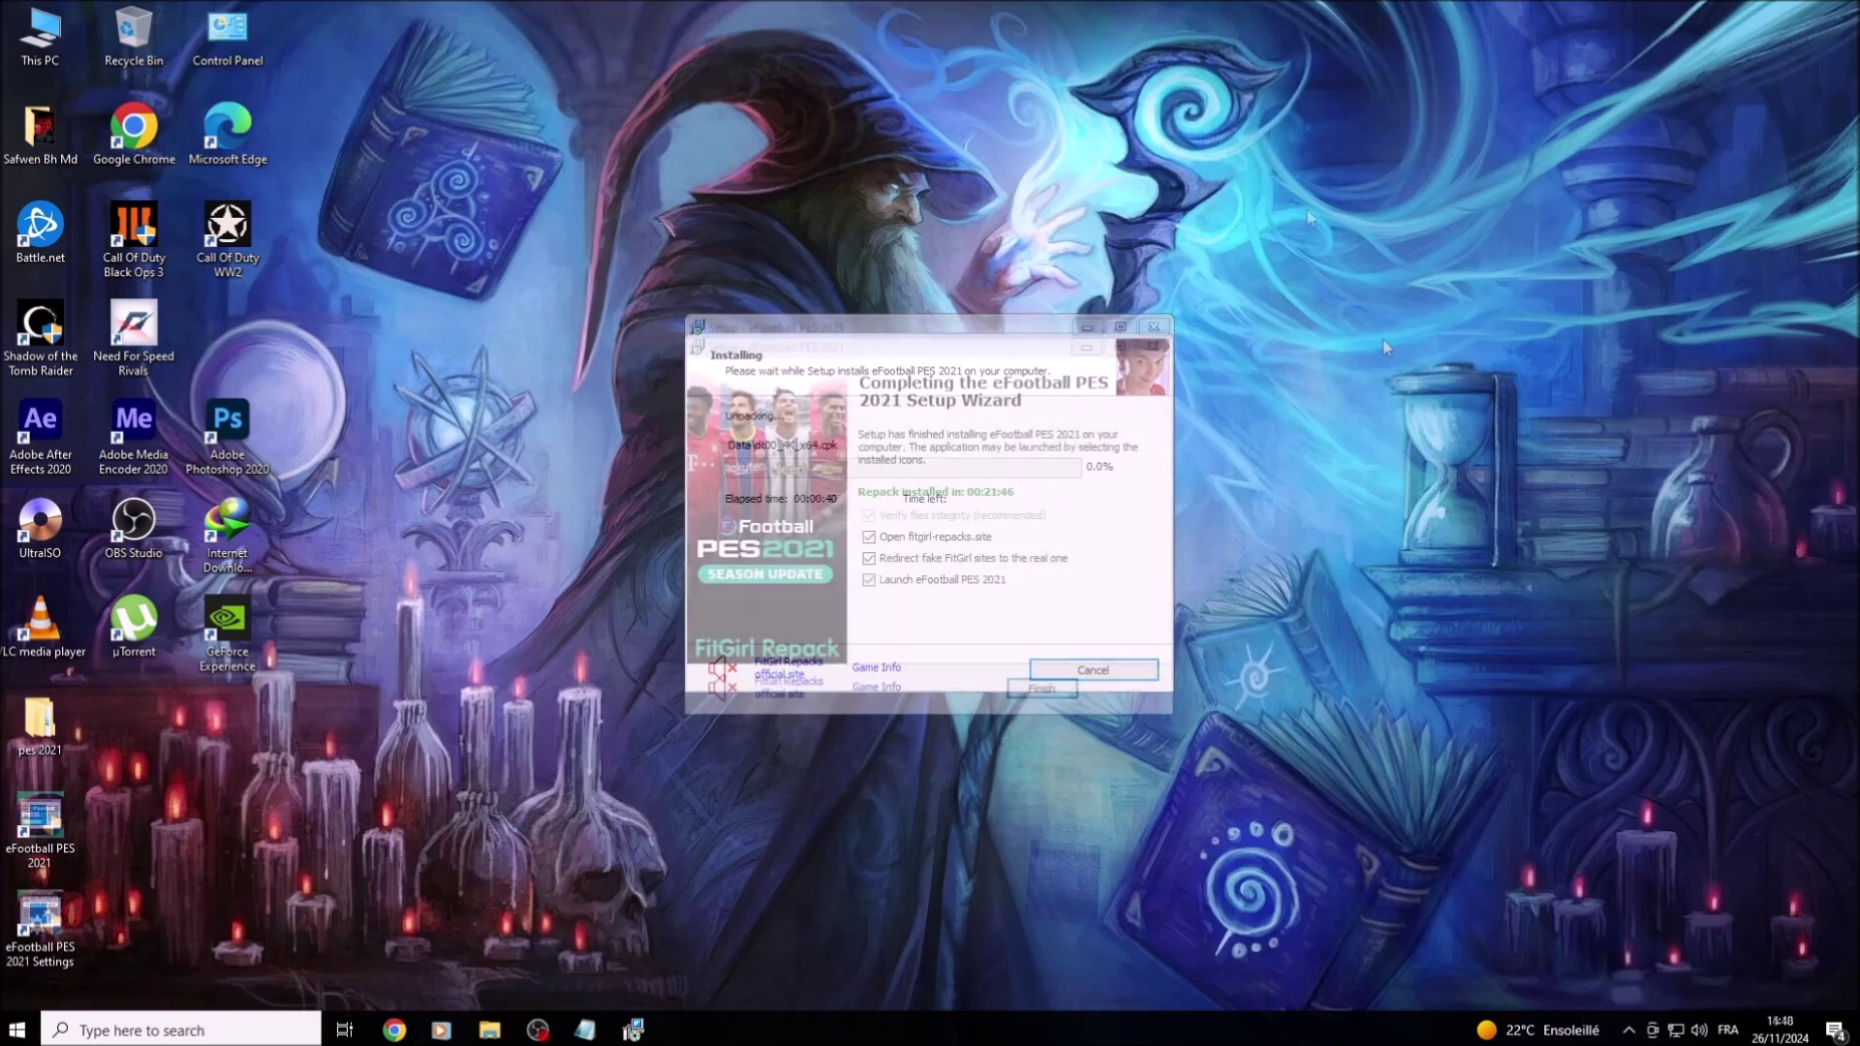
pyautogui.rightClick(1305, 183)
pyautogui.click(1357, 241)
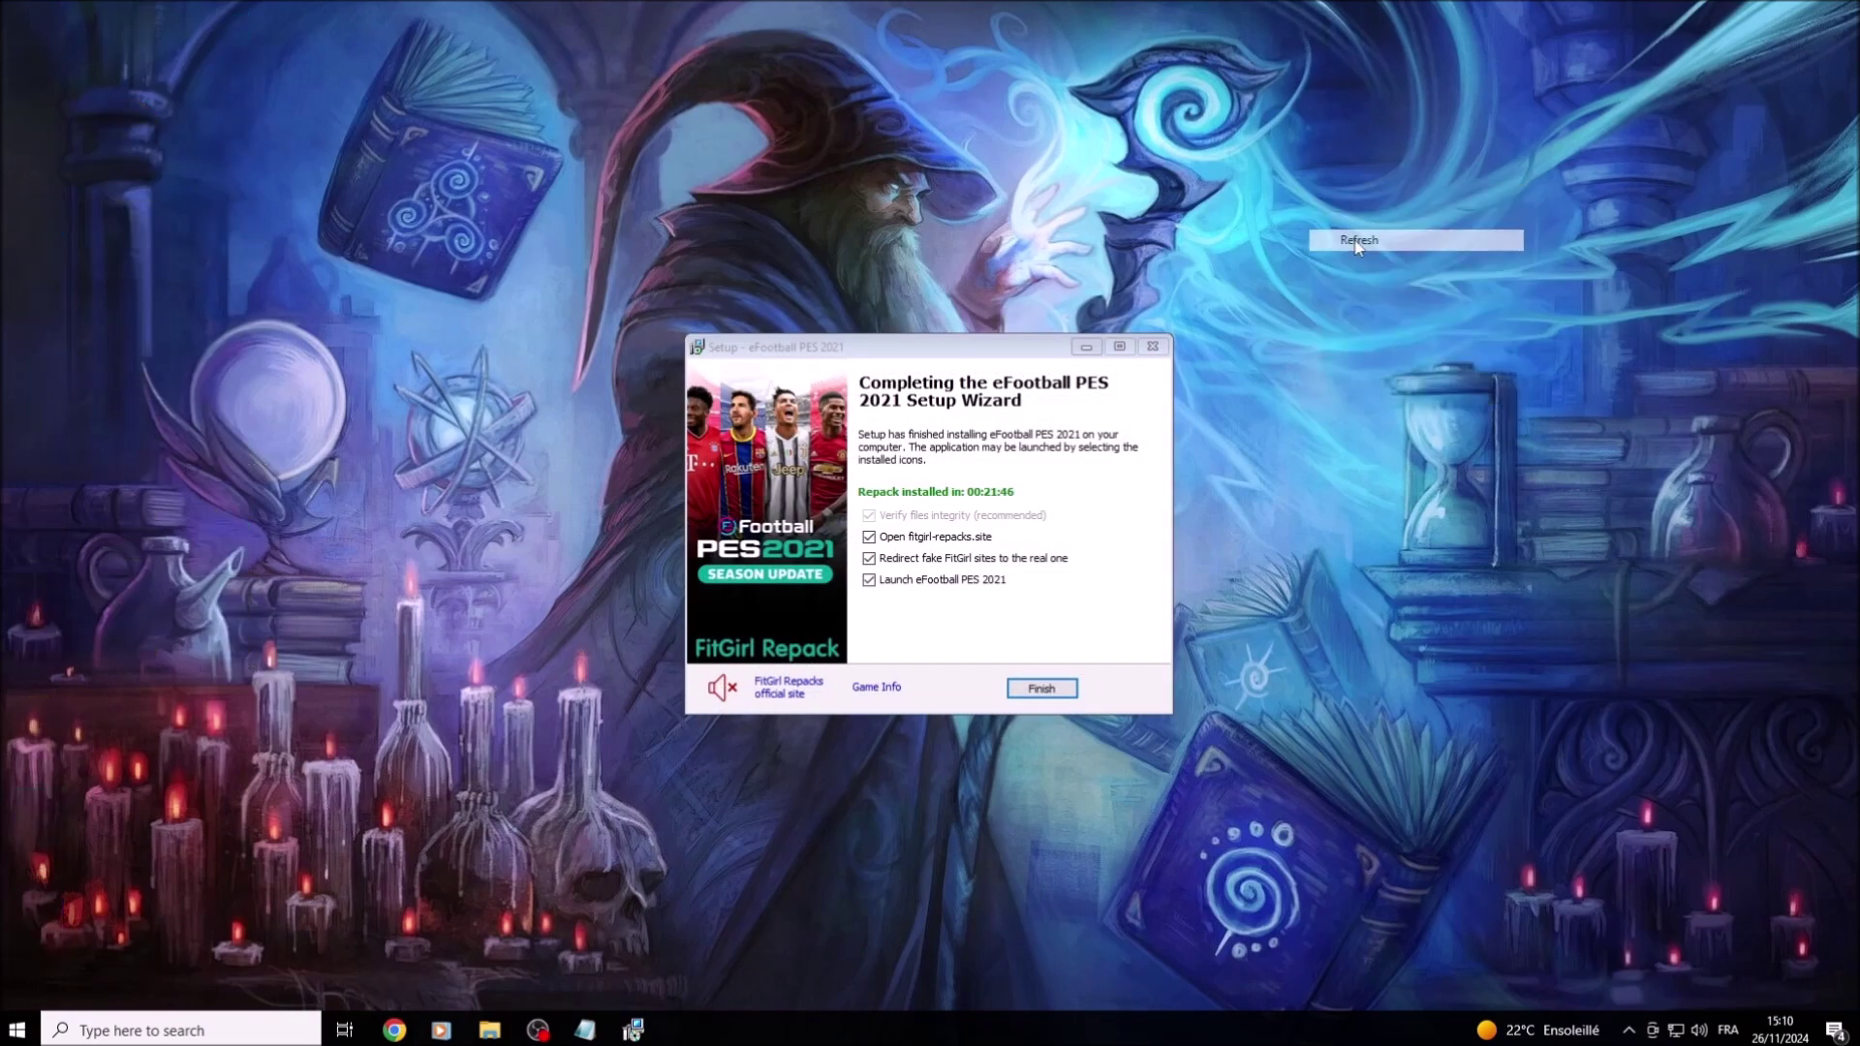
pyautogui.rightClick(1361, 238)
pyautogui.click(1394, 297)
# Step: Review the notice in the "pes 2021 fitgirl 3" notes about the software required before starting the verifications
pyautogui.click(584, 1028)
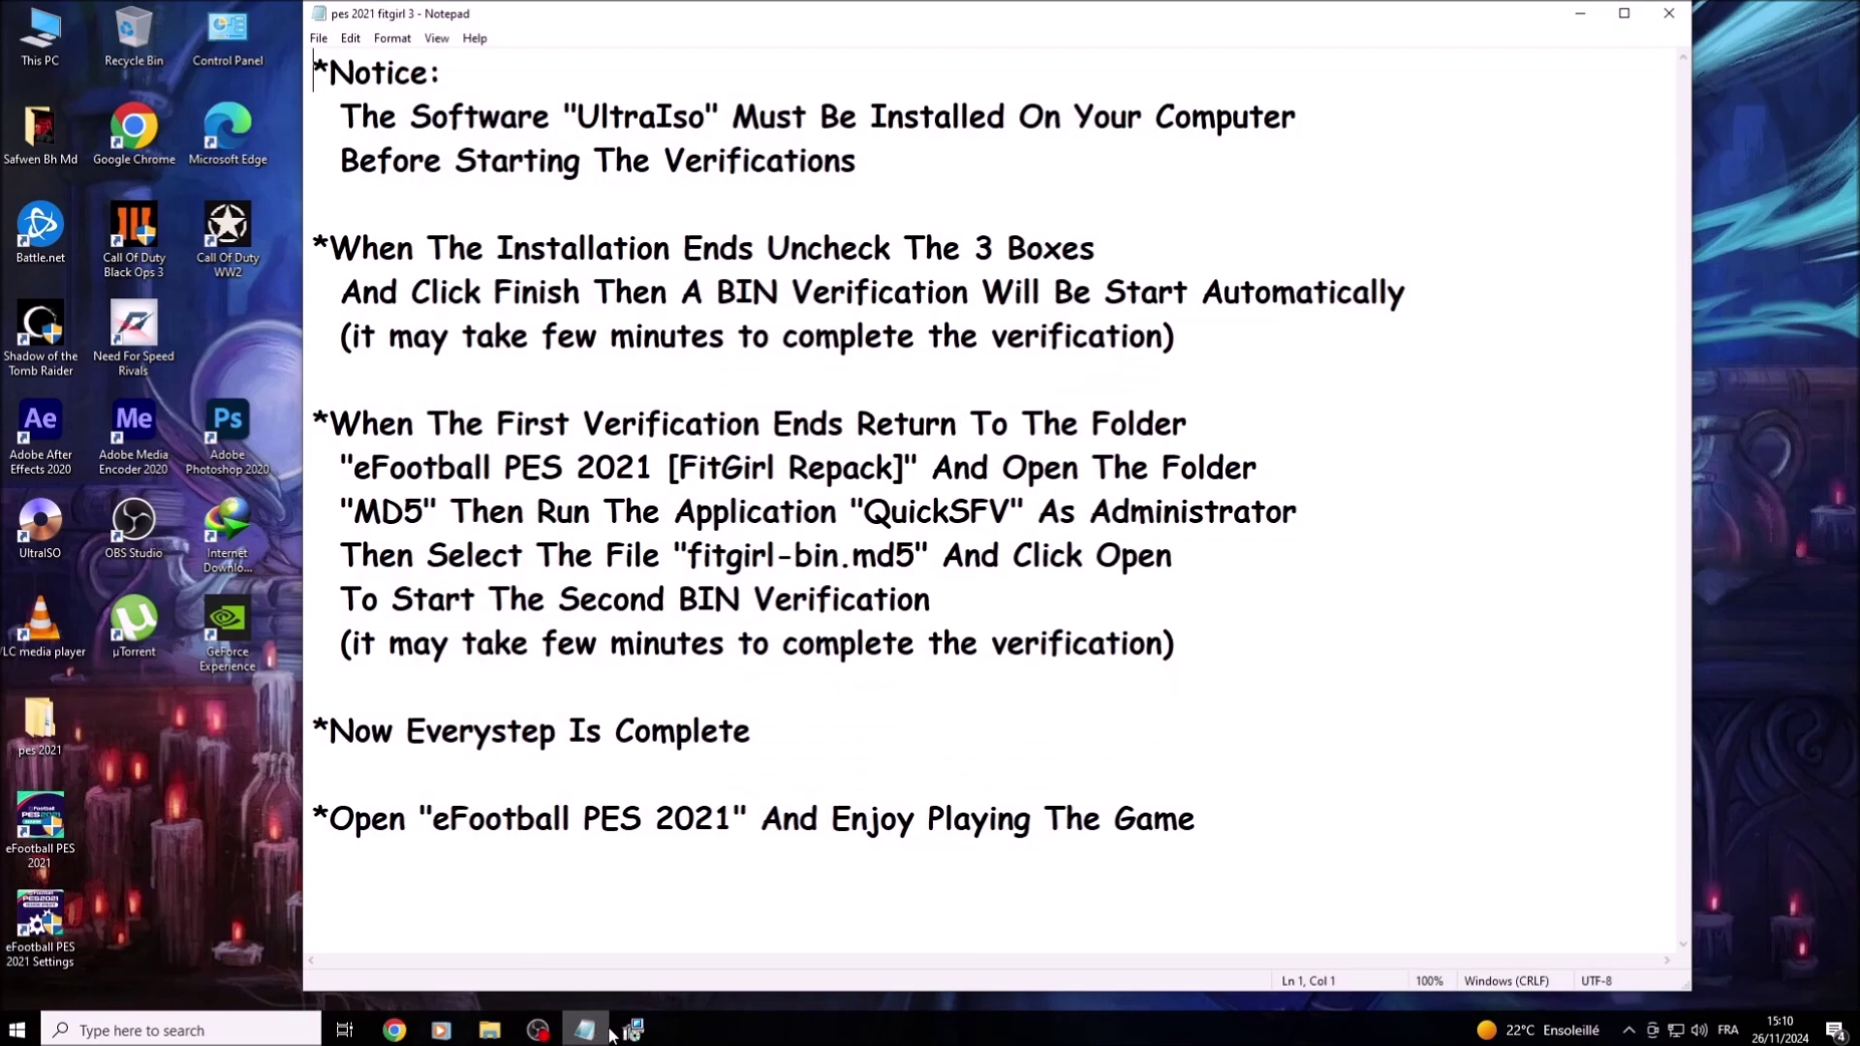
pyautogui.moveTo(330, 73); pyautogui.dragTo(424, 70)
pyautogui.moveTo(341, 116); pyautogui.dragTo(1296, 115)
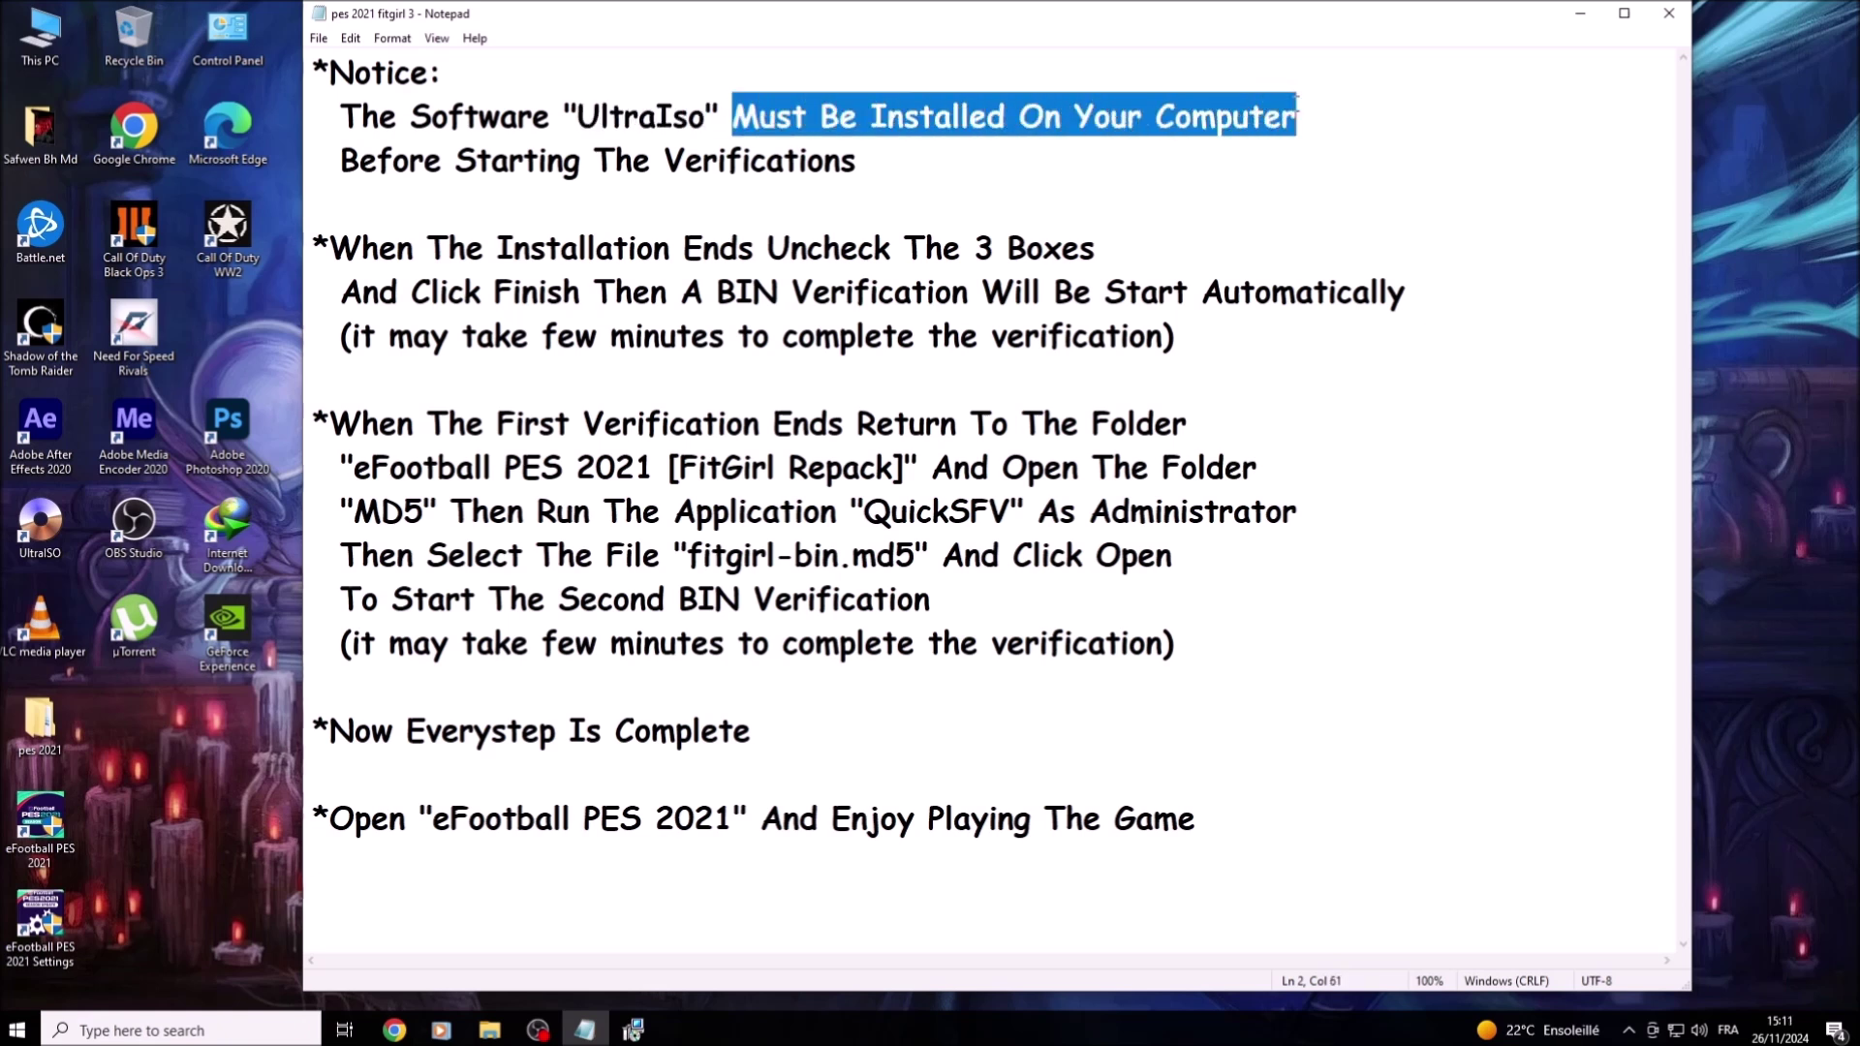
pyautogui.moveTo(351, 160); pyautogui.dragTo(858, 170)
pyautogui.click(852, 173)
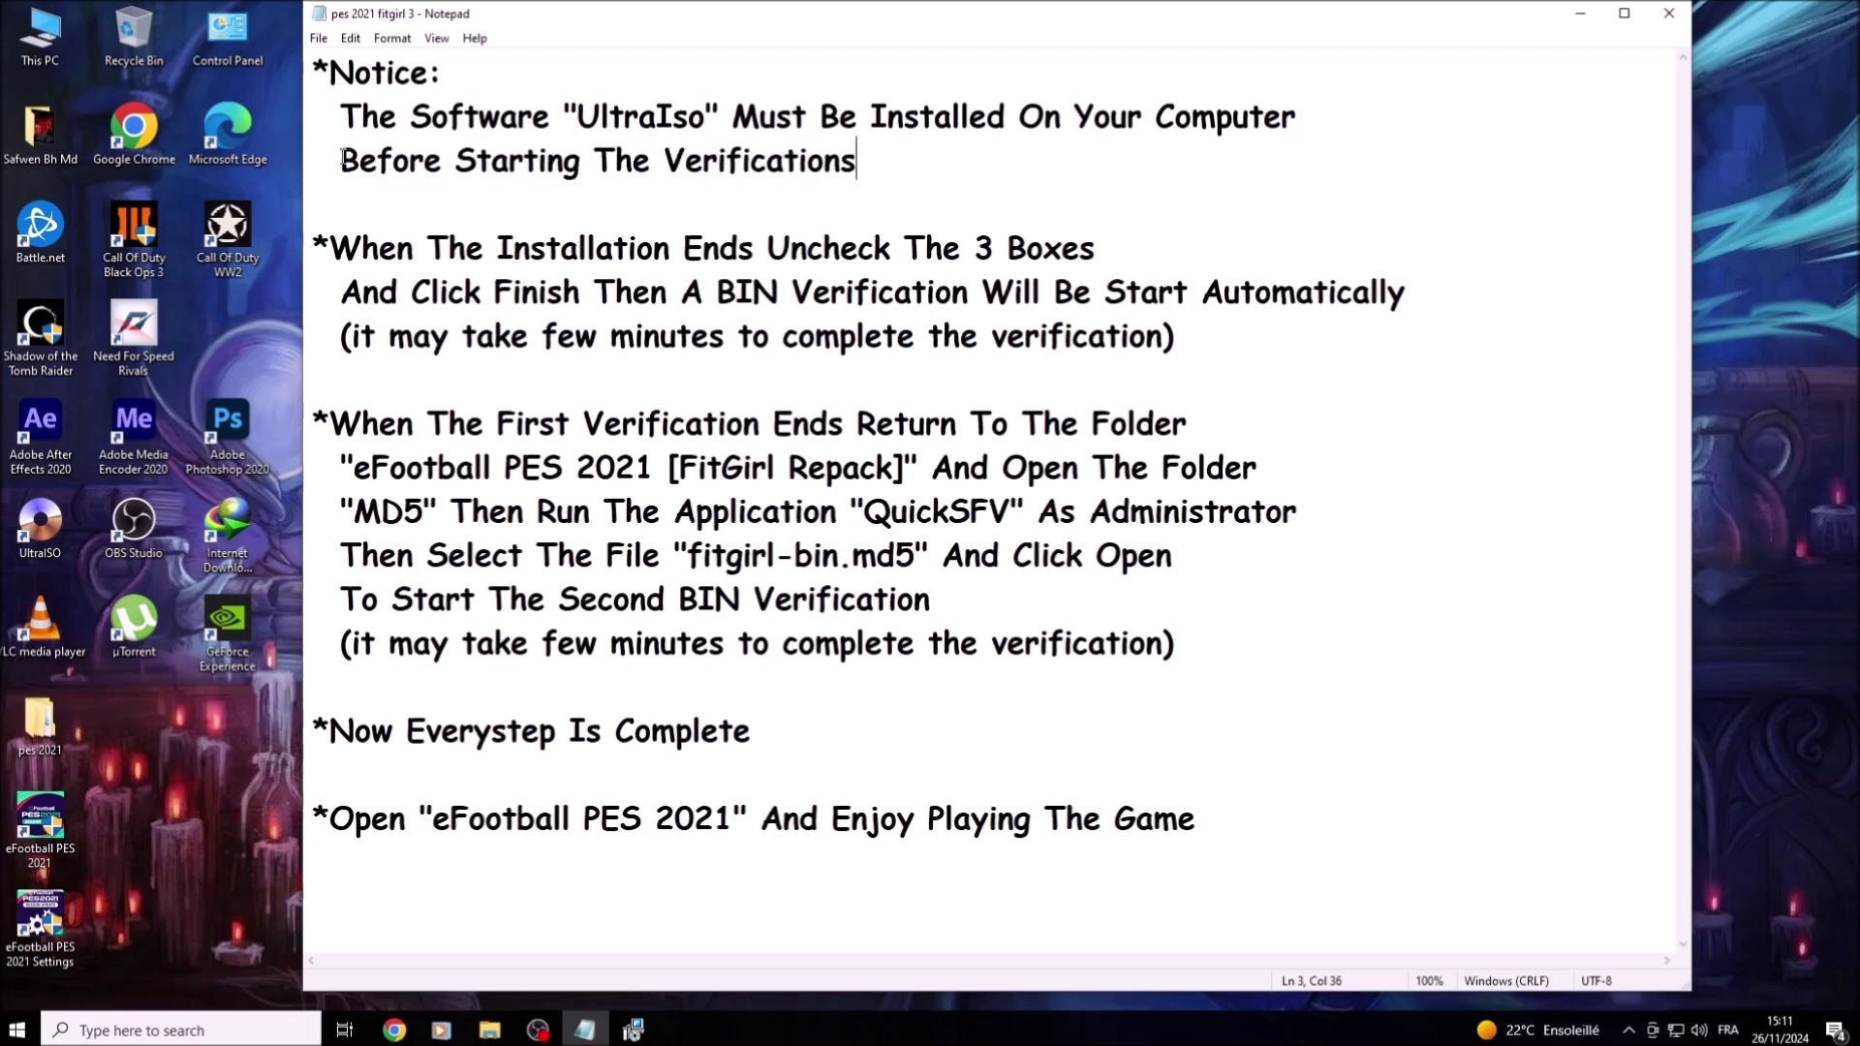
pyautogui.moveTo(339, 157); pyautogui.dragTo(839, 161)
pyautogui.click(839, 162)
pyautogui.moveTo(457, 159); pyautogui.dragTo(860, 162)
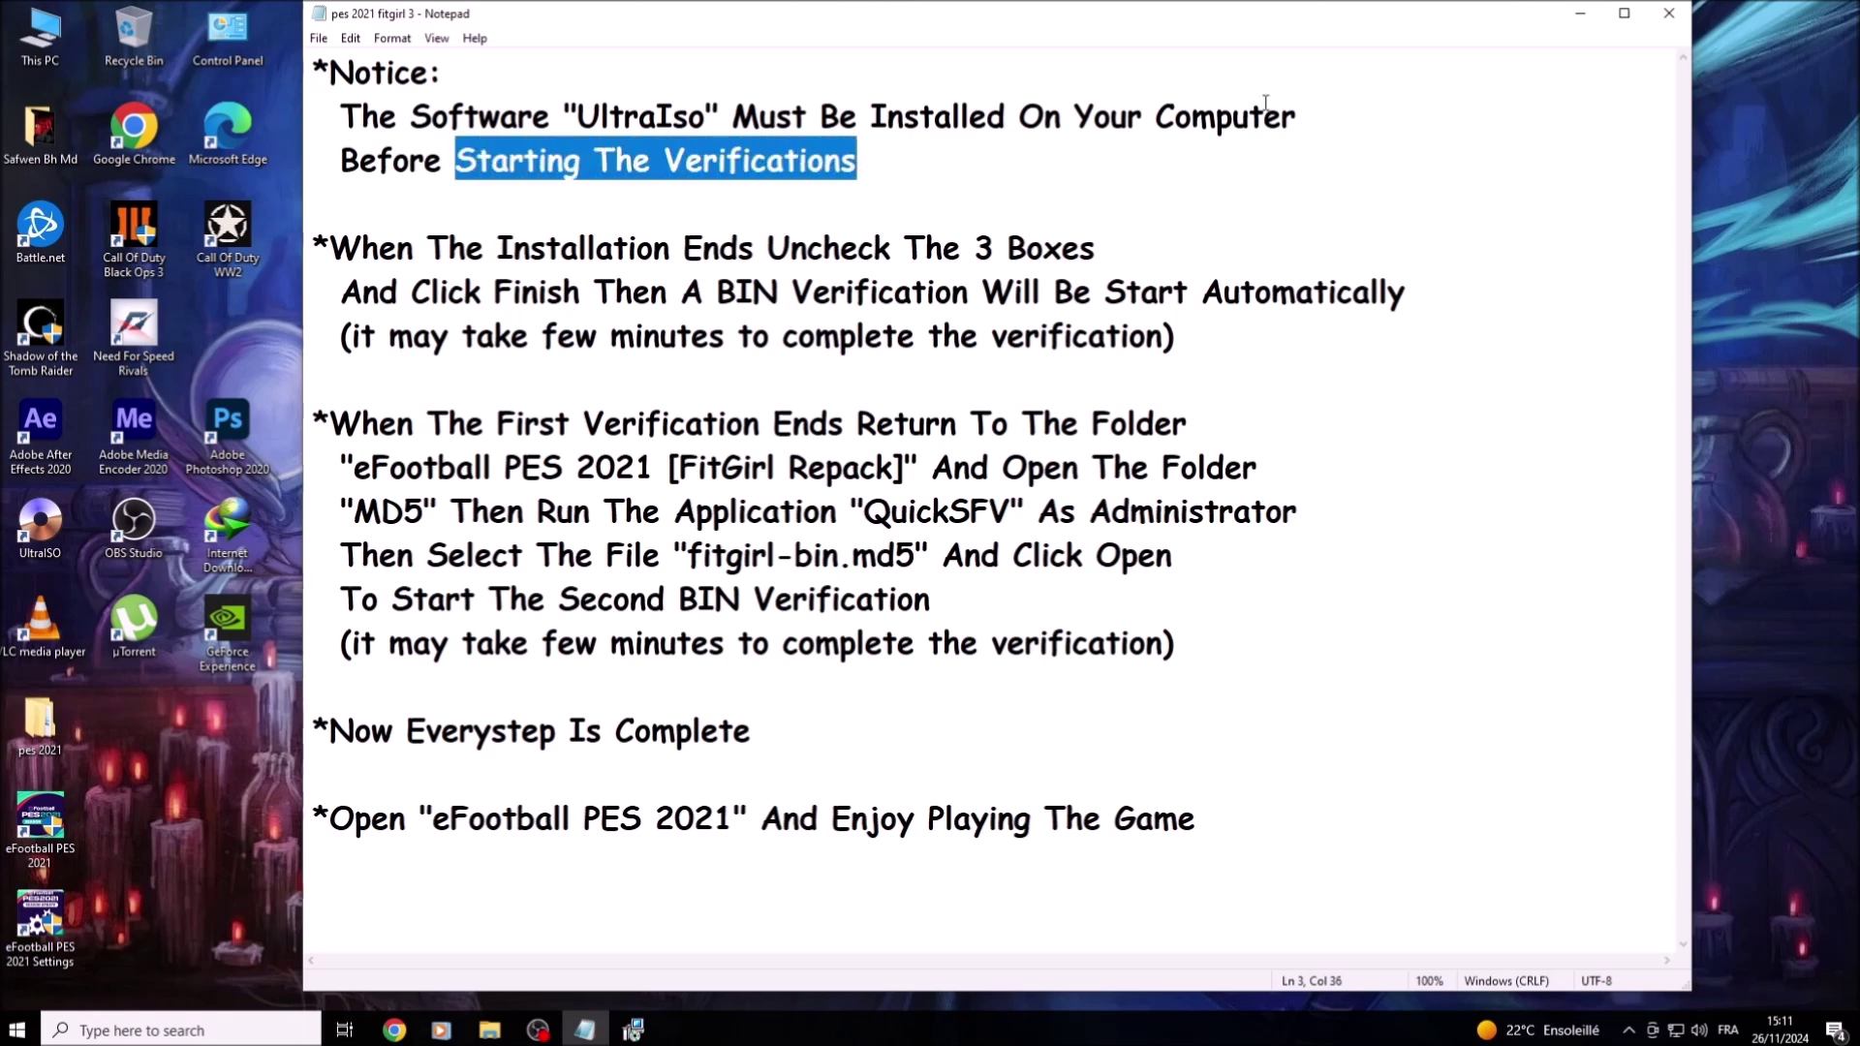
pyautogui.click(1580, 14)
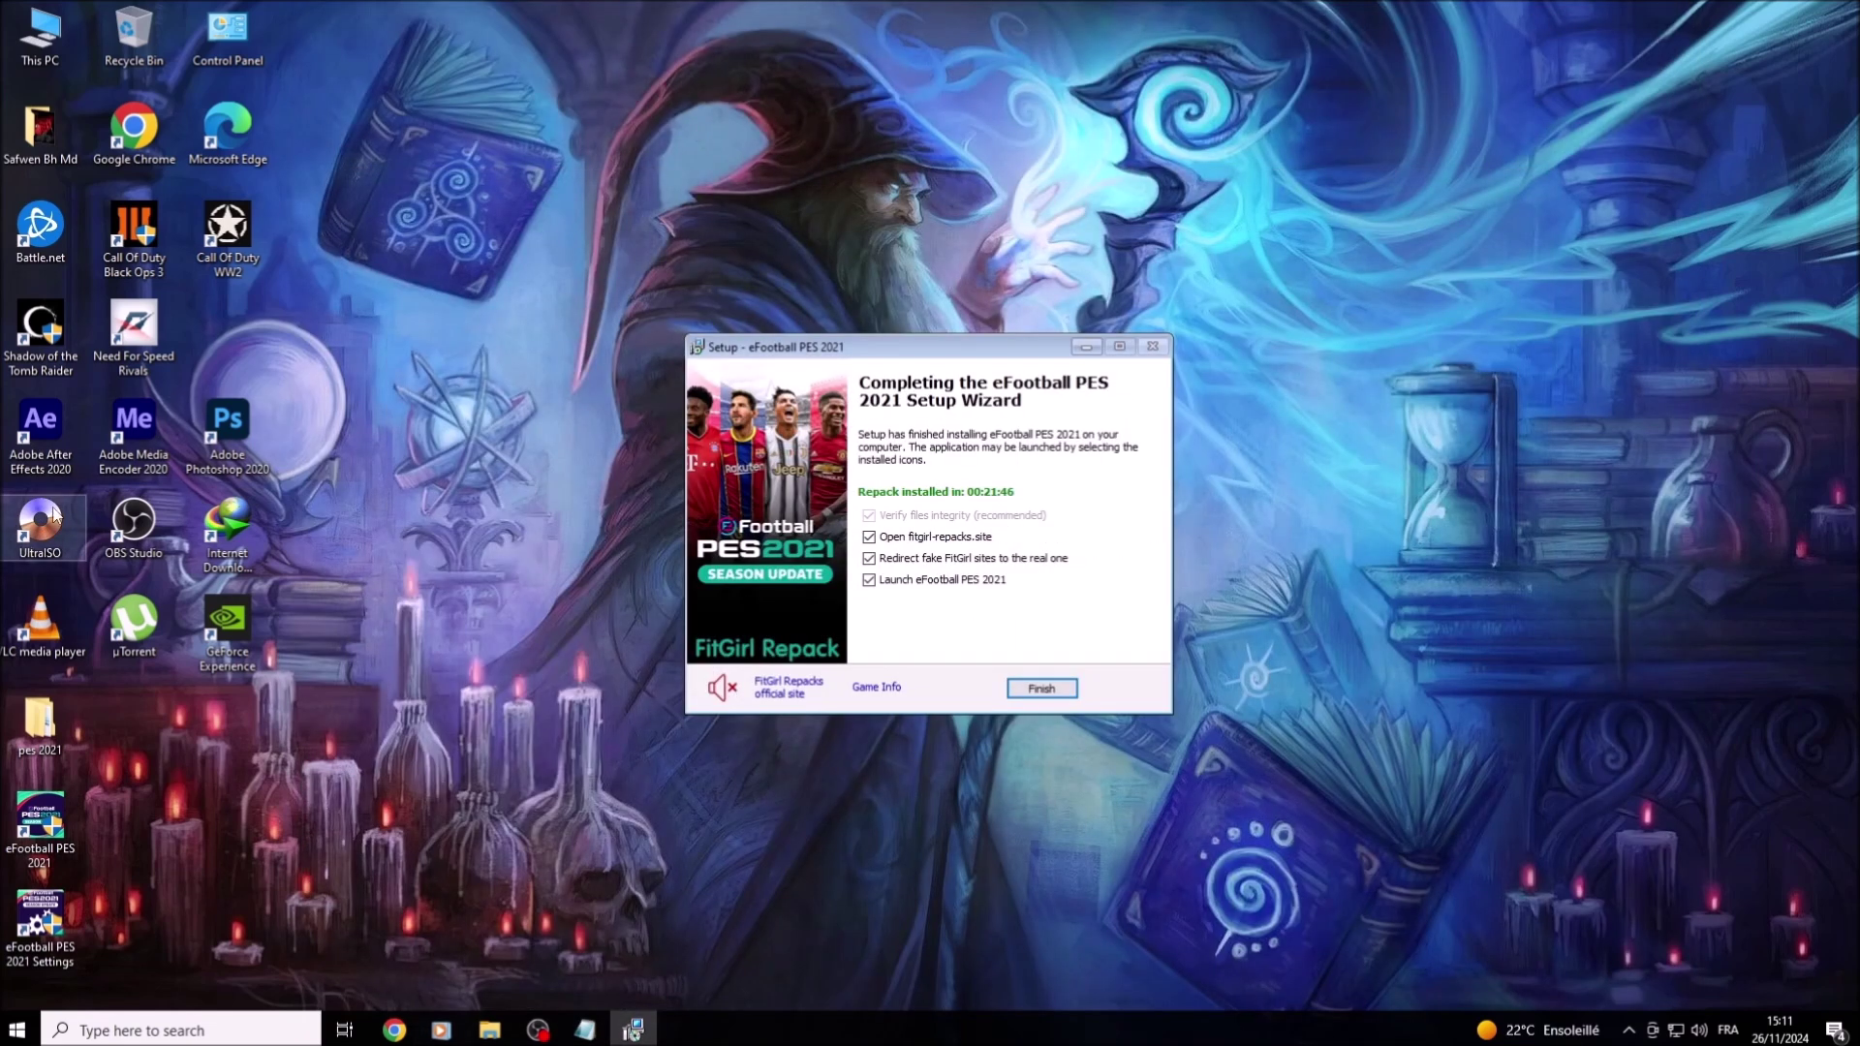
# Step: Check the notes on finishing the setup wizard and starting the first BIN verification
pyautogui.click(584, 1030)
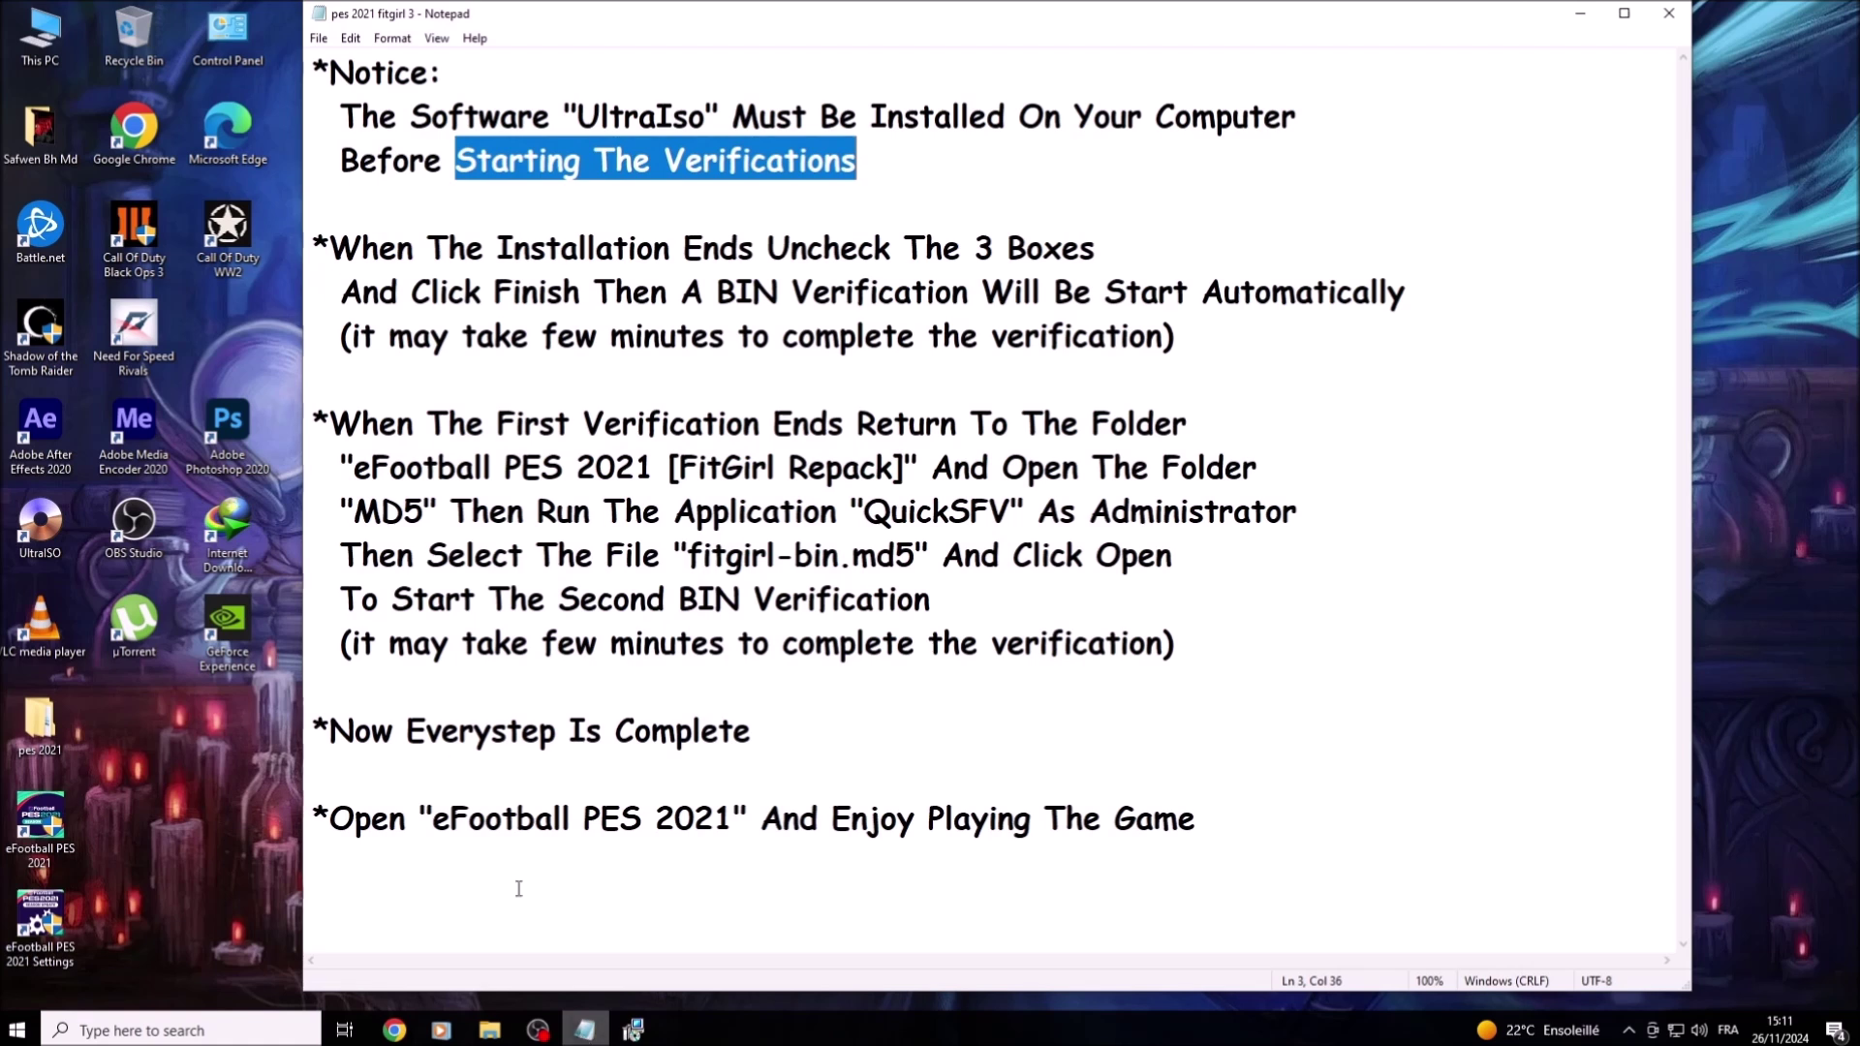
pyautogui.moveTo(330, 239); pyautogui.dragTo(1097, 250)
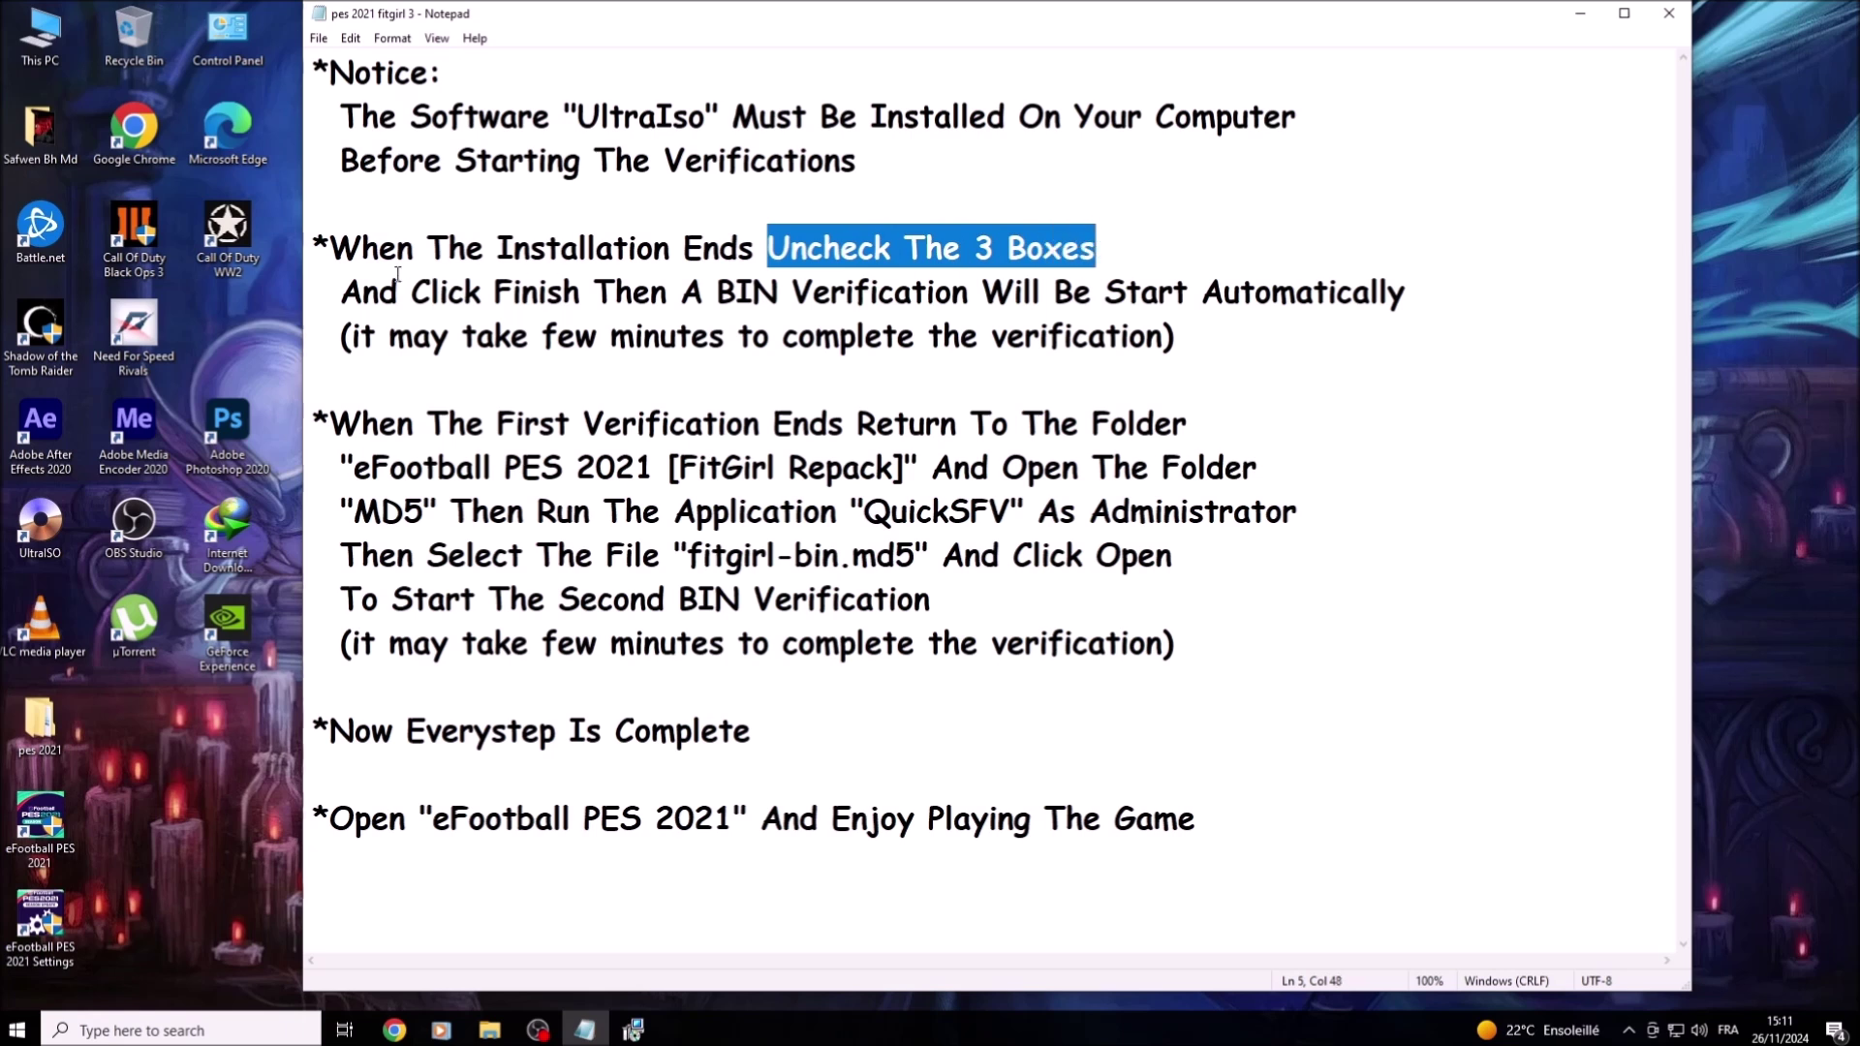
pyautogui.moveTo(351, 287); pyautogui.dragTo(1407, 292)
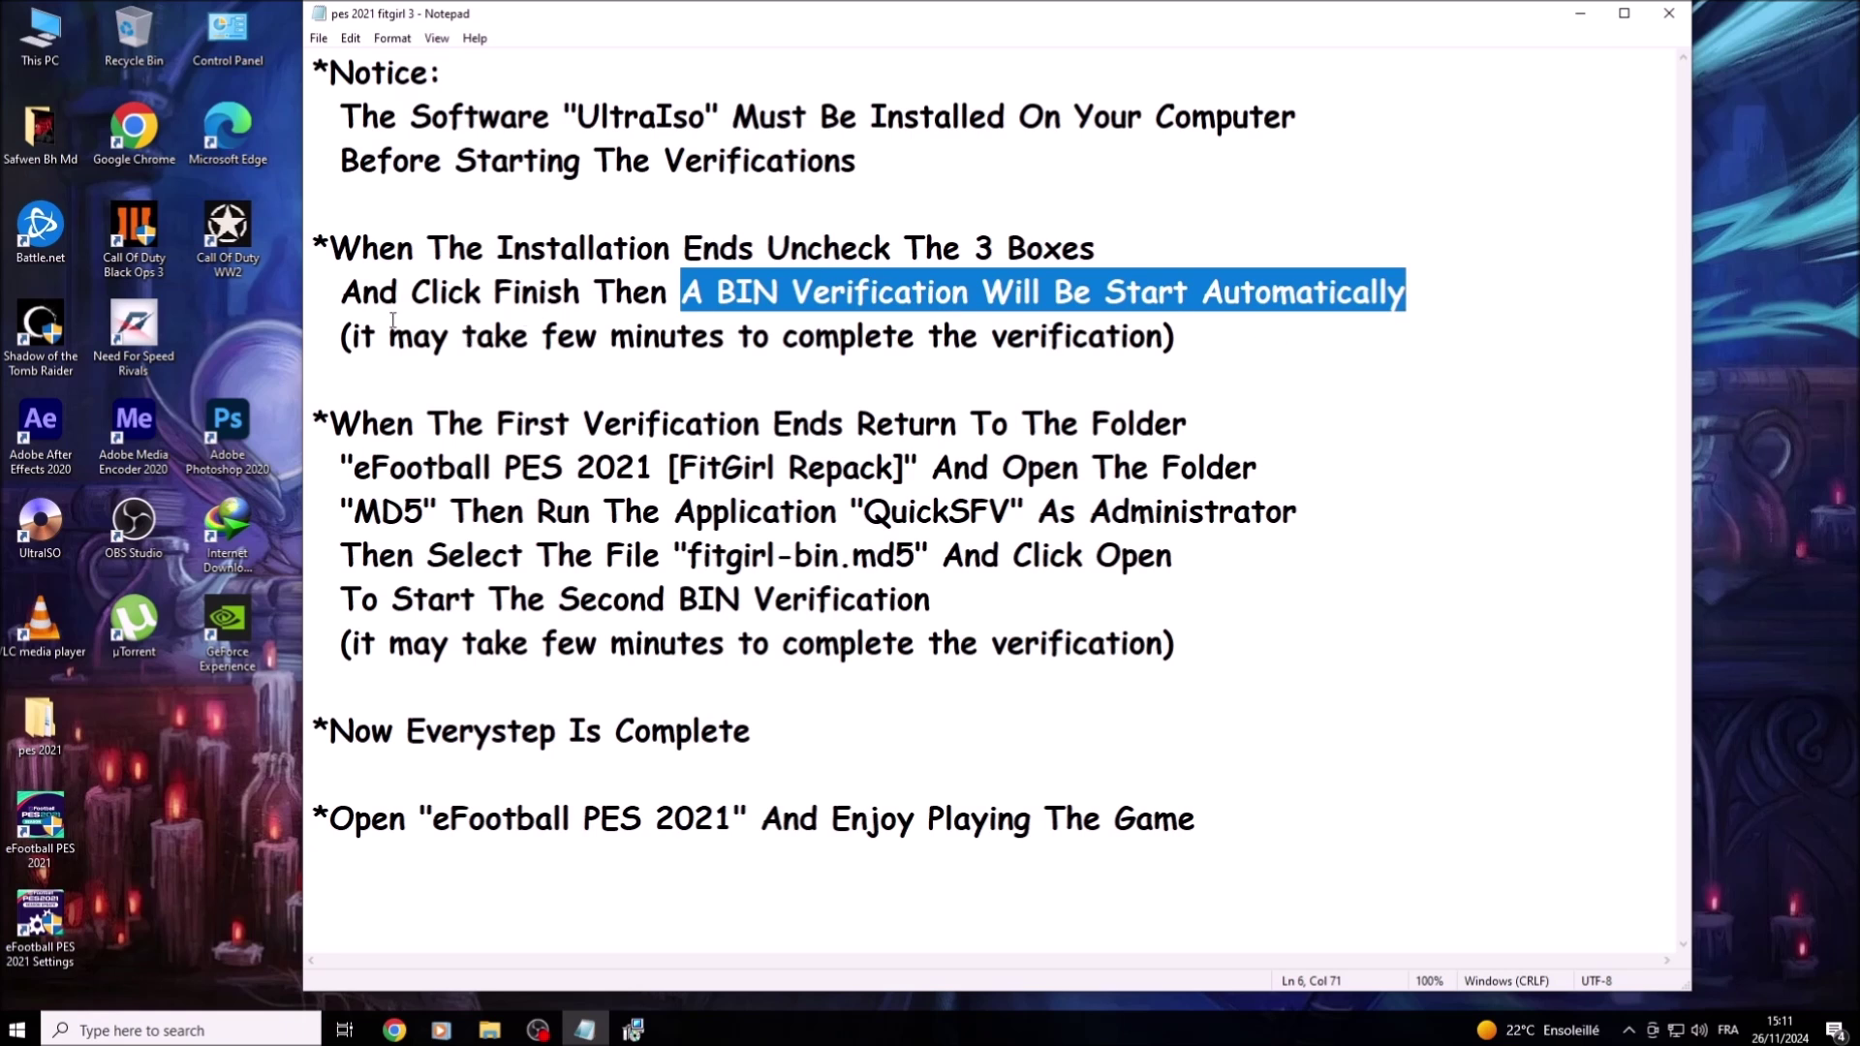
pyautogui.moveTo(352, 336); pyautogui.dragTo(1162, 336)
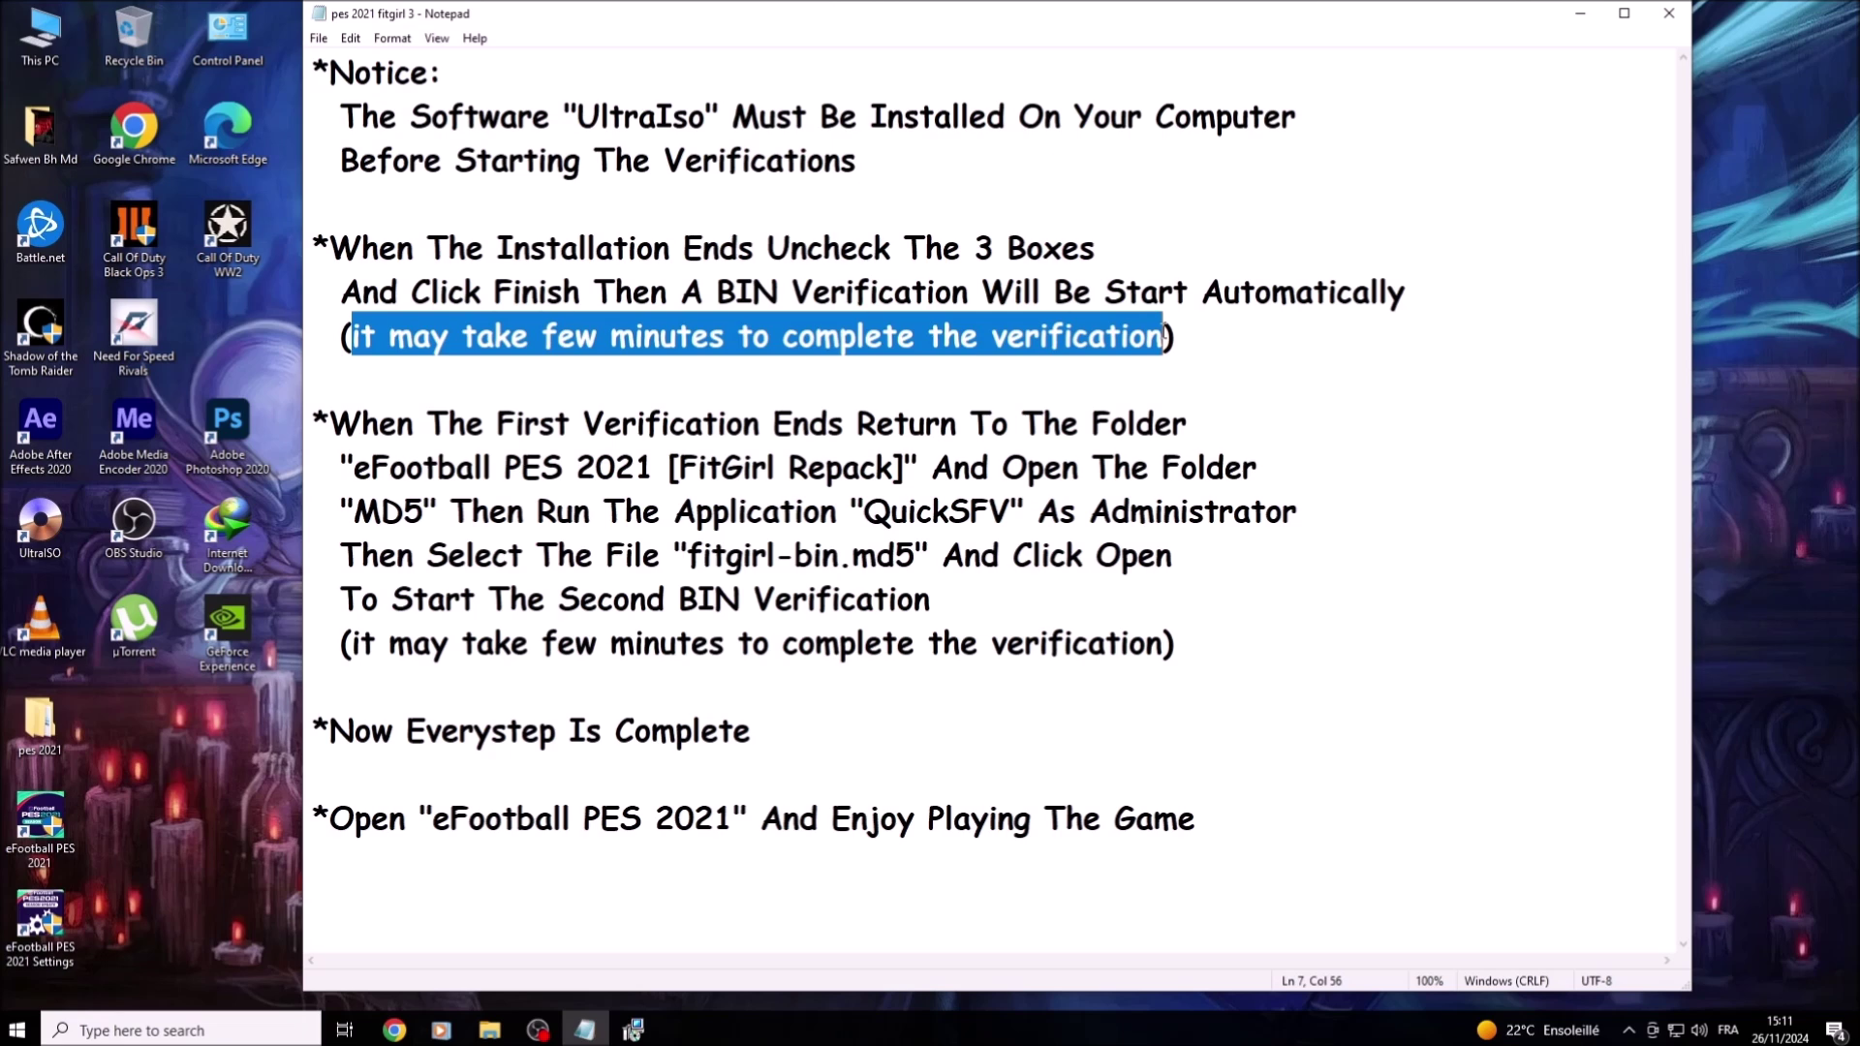
pyautogui.click(1580, 13)
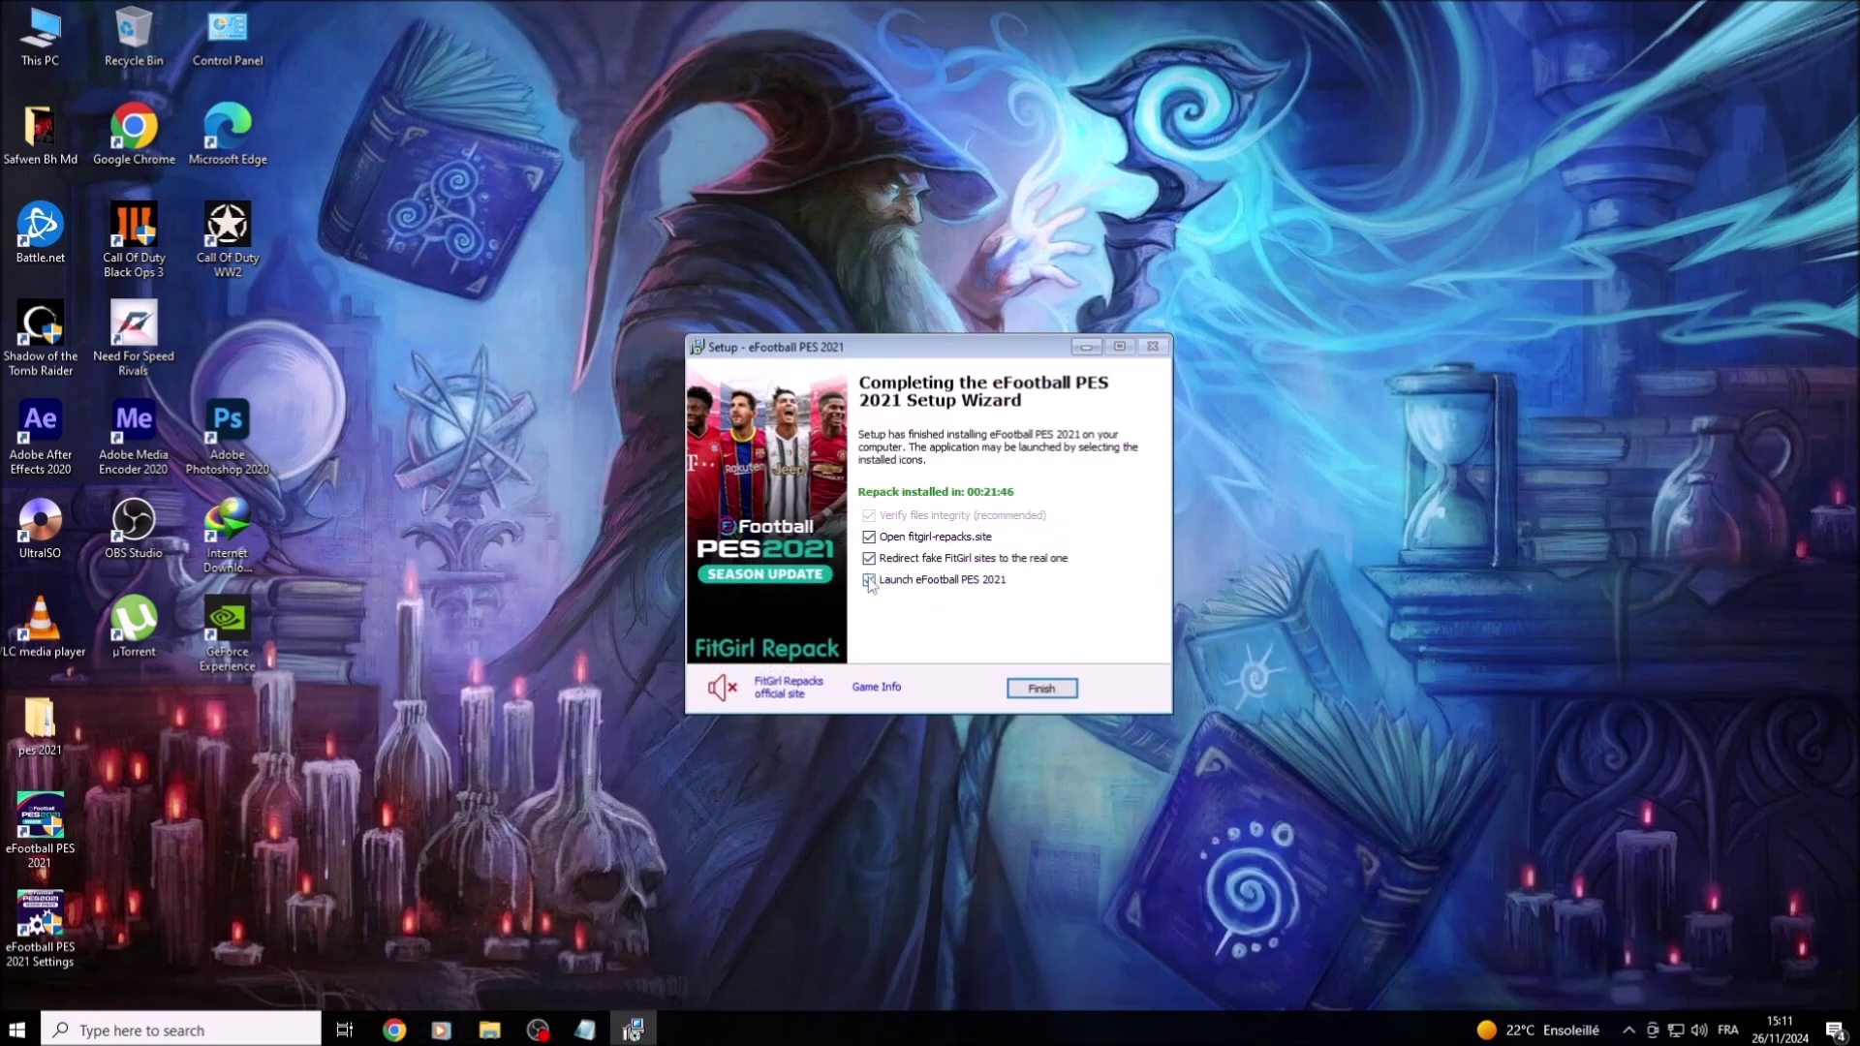
# Step: Disable opening fitgirl-repacks.site, redirecting fake FitGirl sites and launching the game, then finish setup and center the QuickSFV verification window
pyautogui.click(869, 537)
pyautogui.click(869, 558)
pyautogui.click(869, 580)
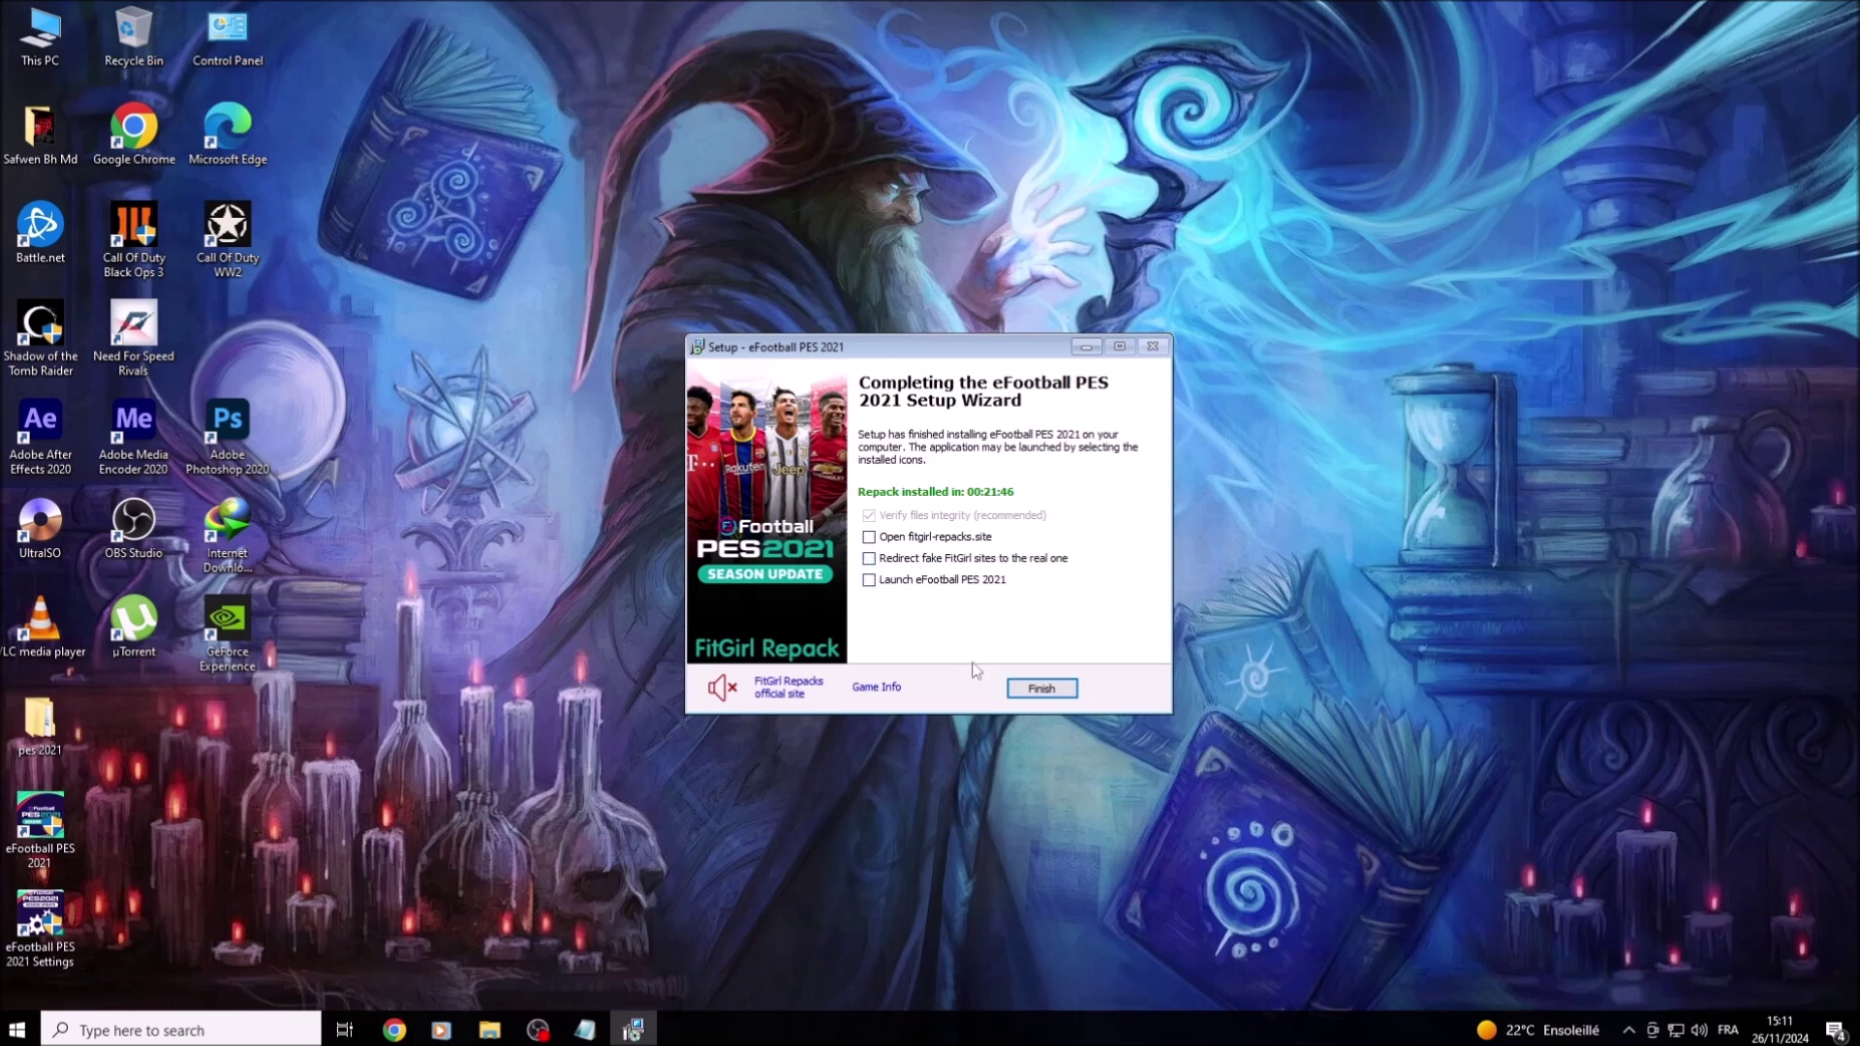
pyautogui.click(1040, 689)
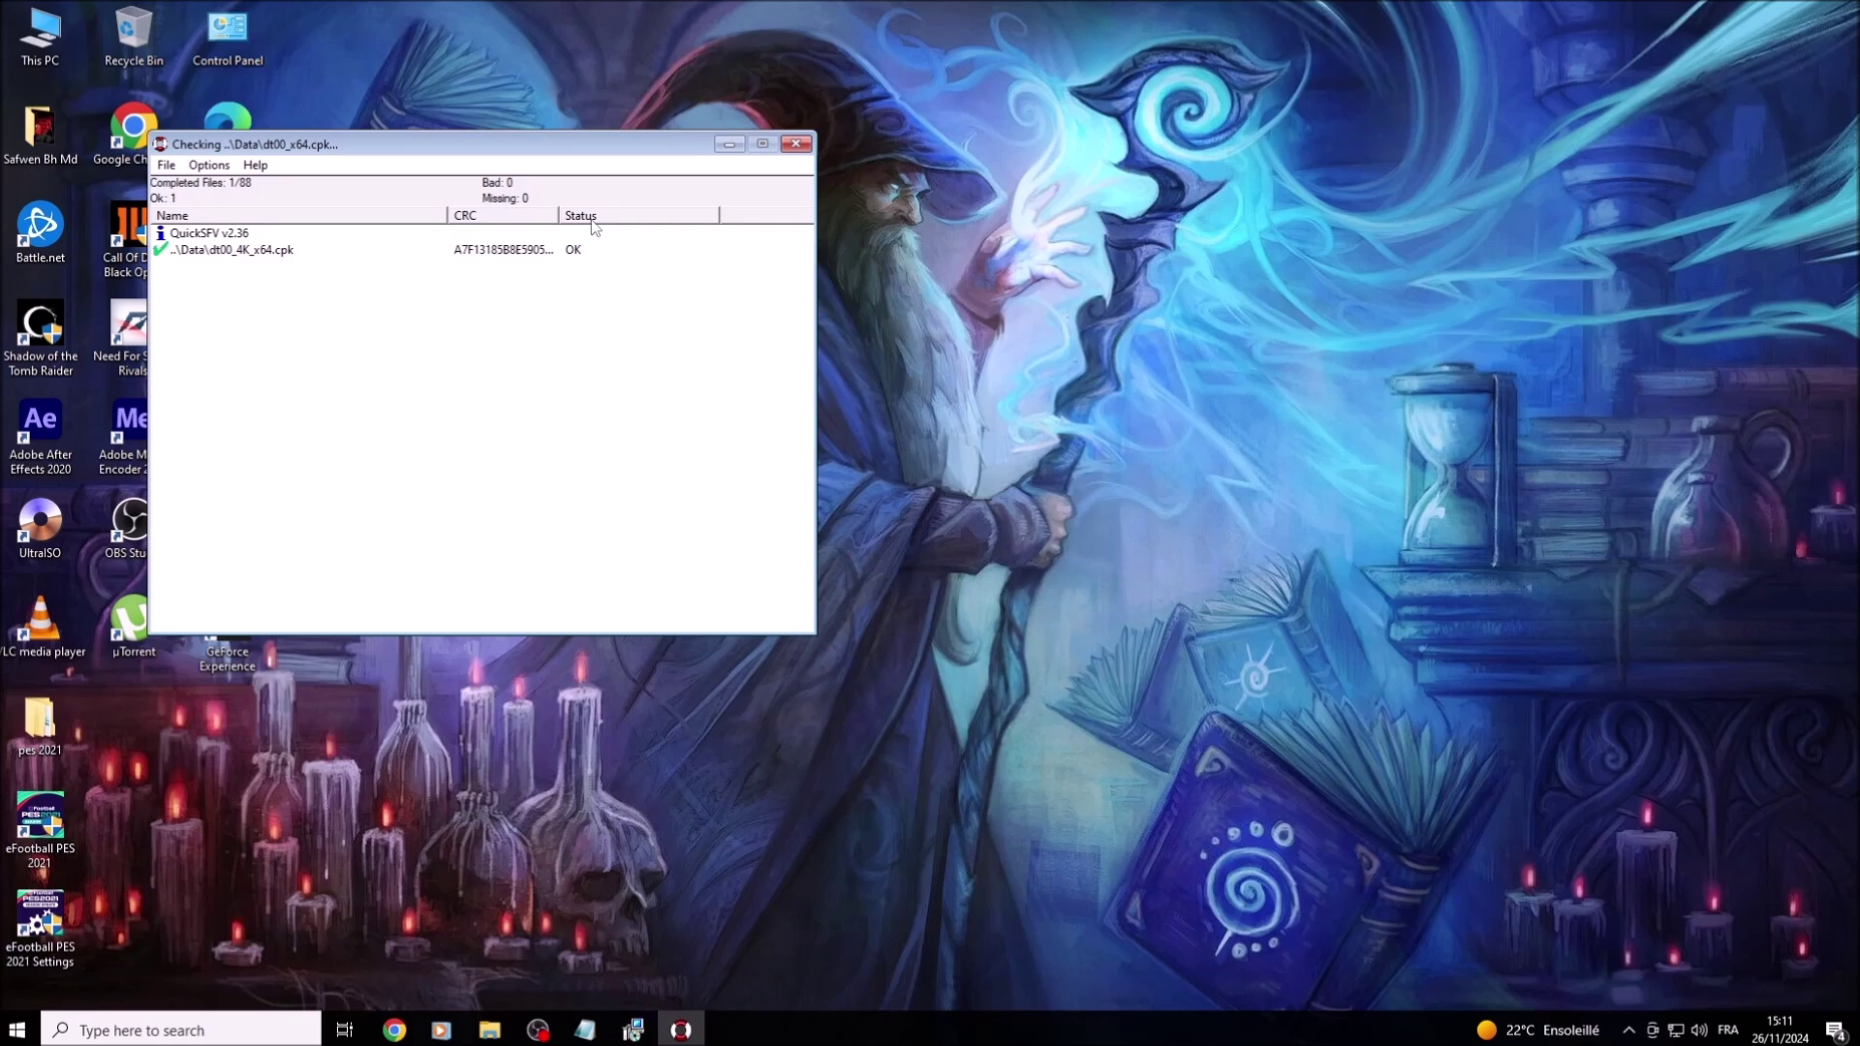
pyautogui.moveTo(533, 161); pyautogui.dragTo(1042, 279)
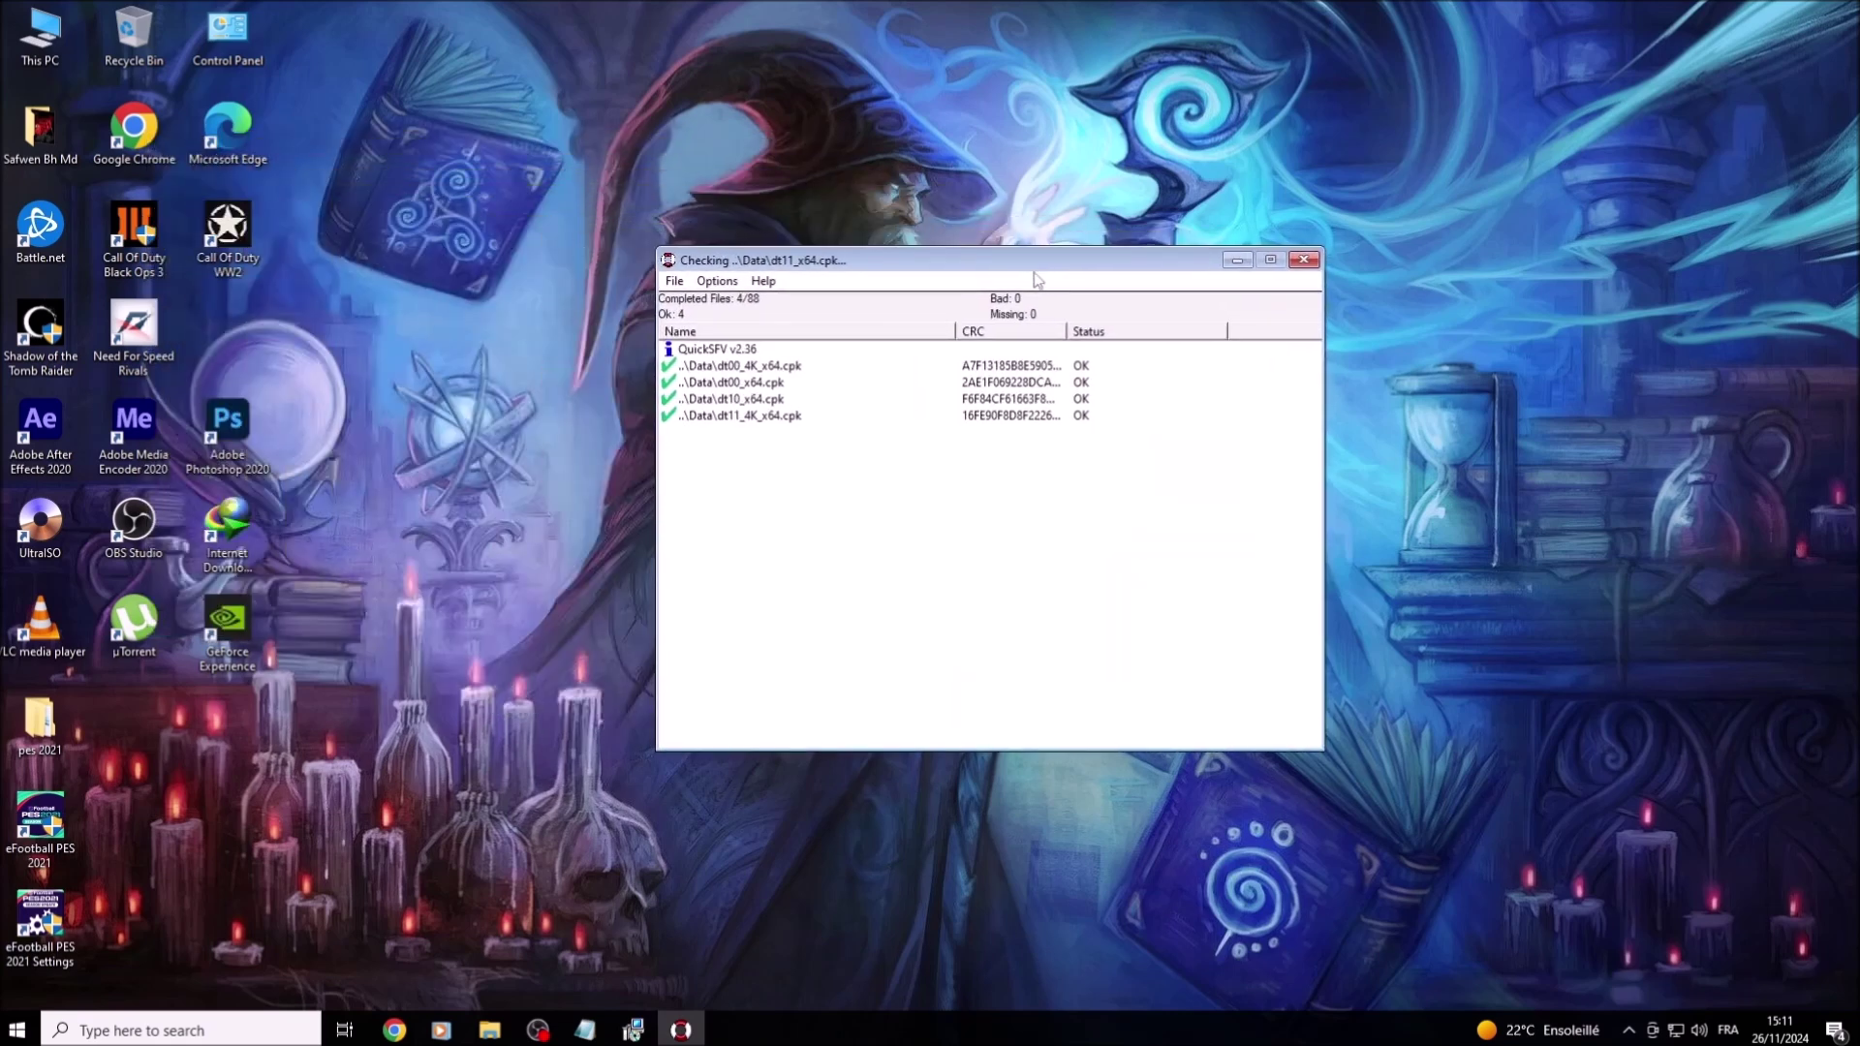
pyautogui.click(1463, 349)
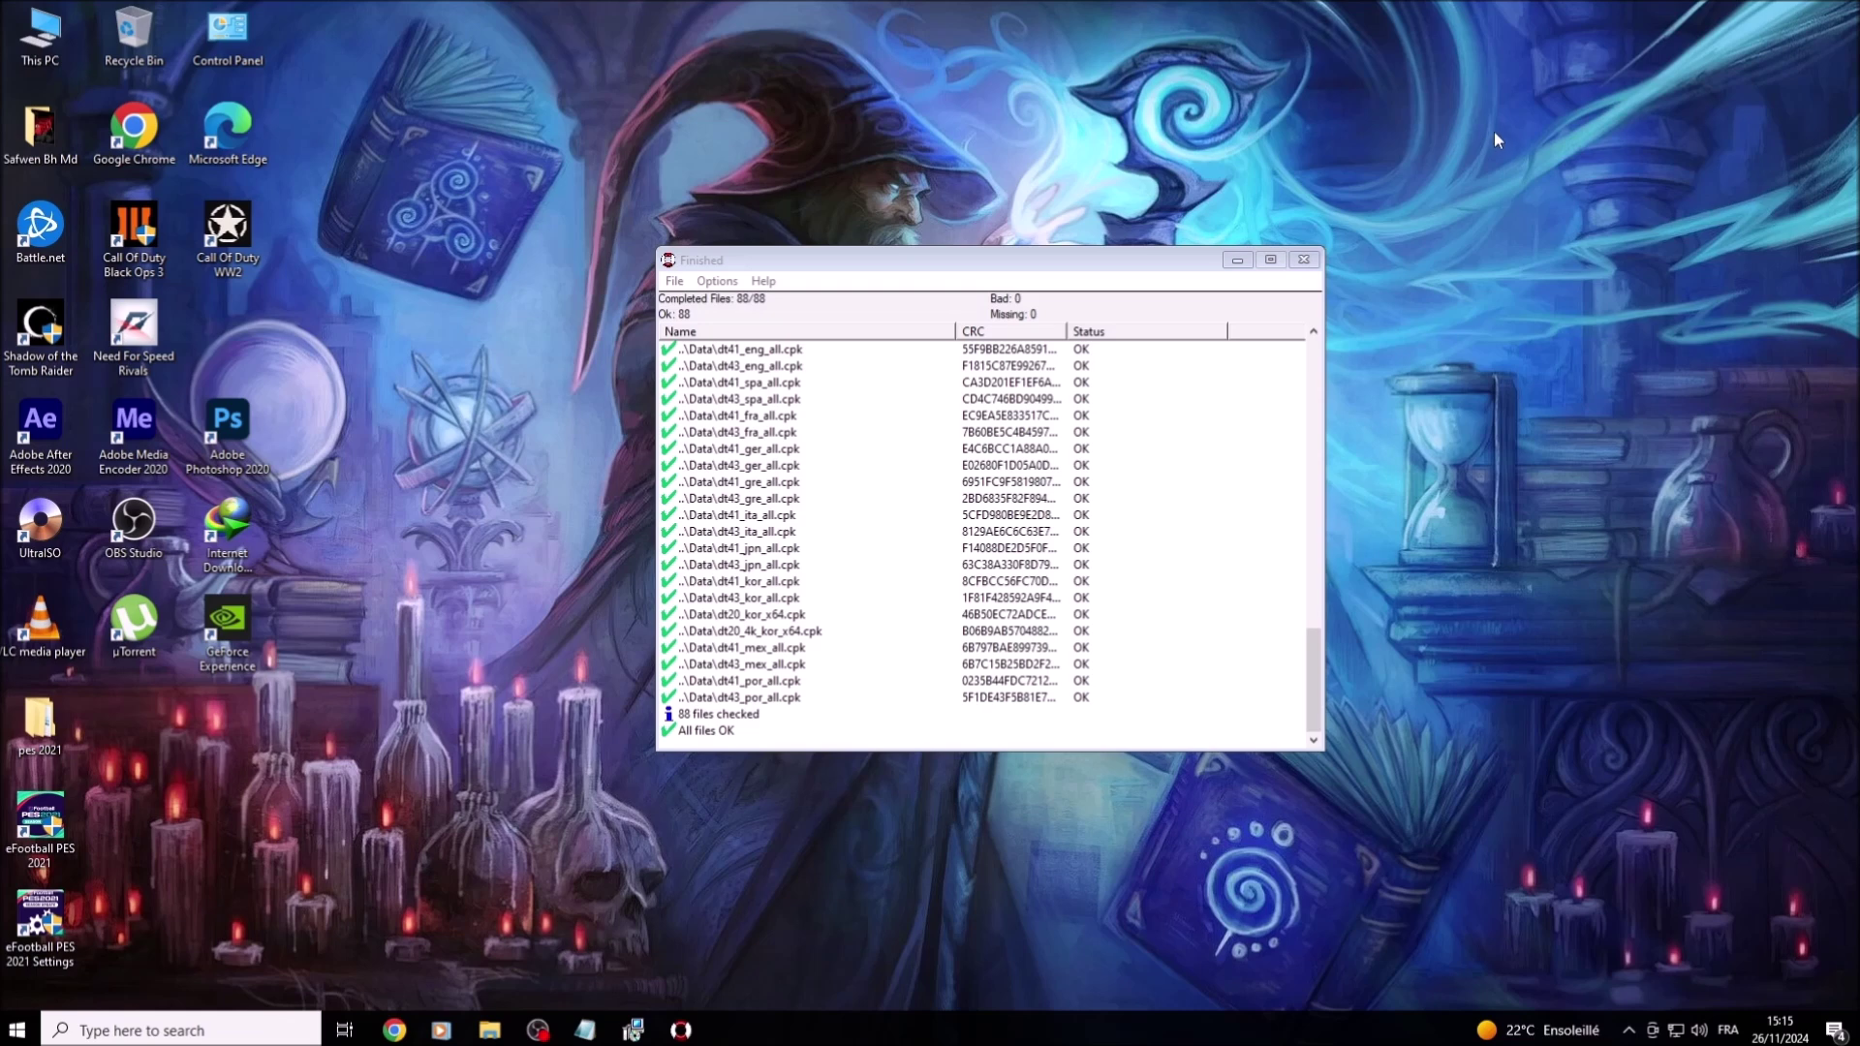
# Step: Refresh the desktop and close the completed QuickSFV verification window
pyautogui.rightClick(1506, 130)
pyautogui.click(1542, 190)
pyautogui.rightClick(1538, 176)
pyautogui.click(1555, 238)
pyautogui.click(1303, 259)
# Step: Review the notes on running the second BIN verification with QuickSFV from the MD5 folder
pyautogui.click(585, 1030)
pyautogui.moveTo(330, 424); pyautogui.dragTo(1183, 414)
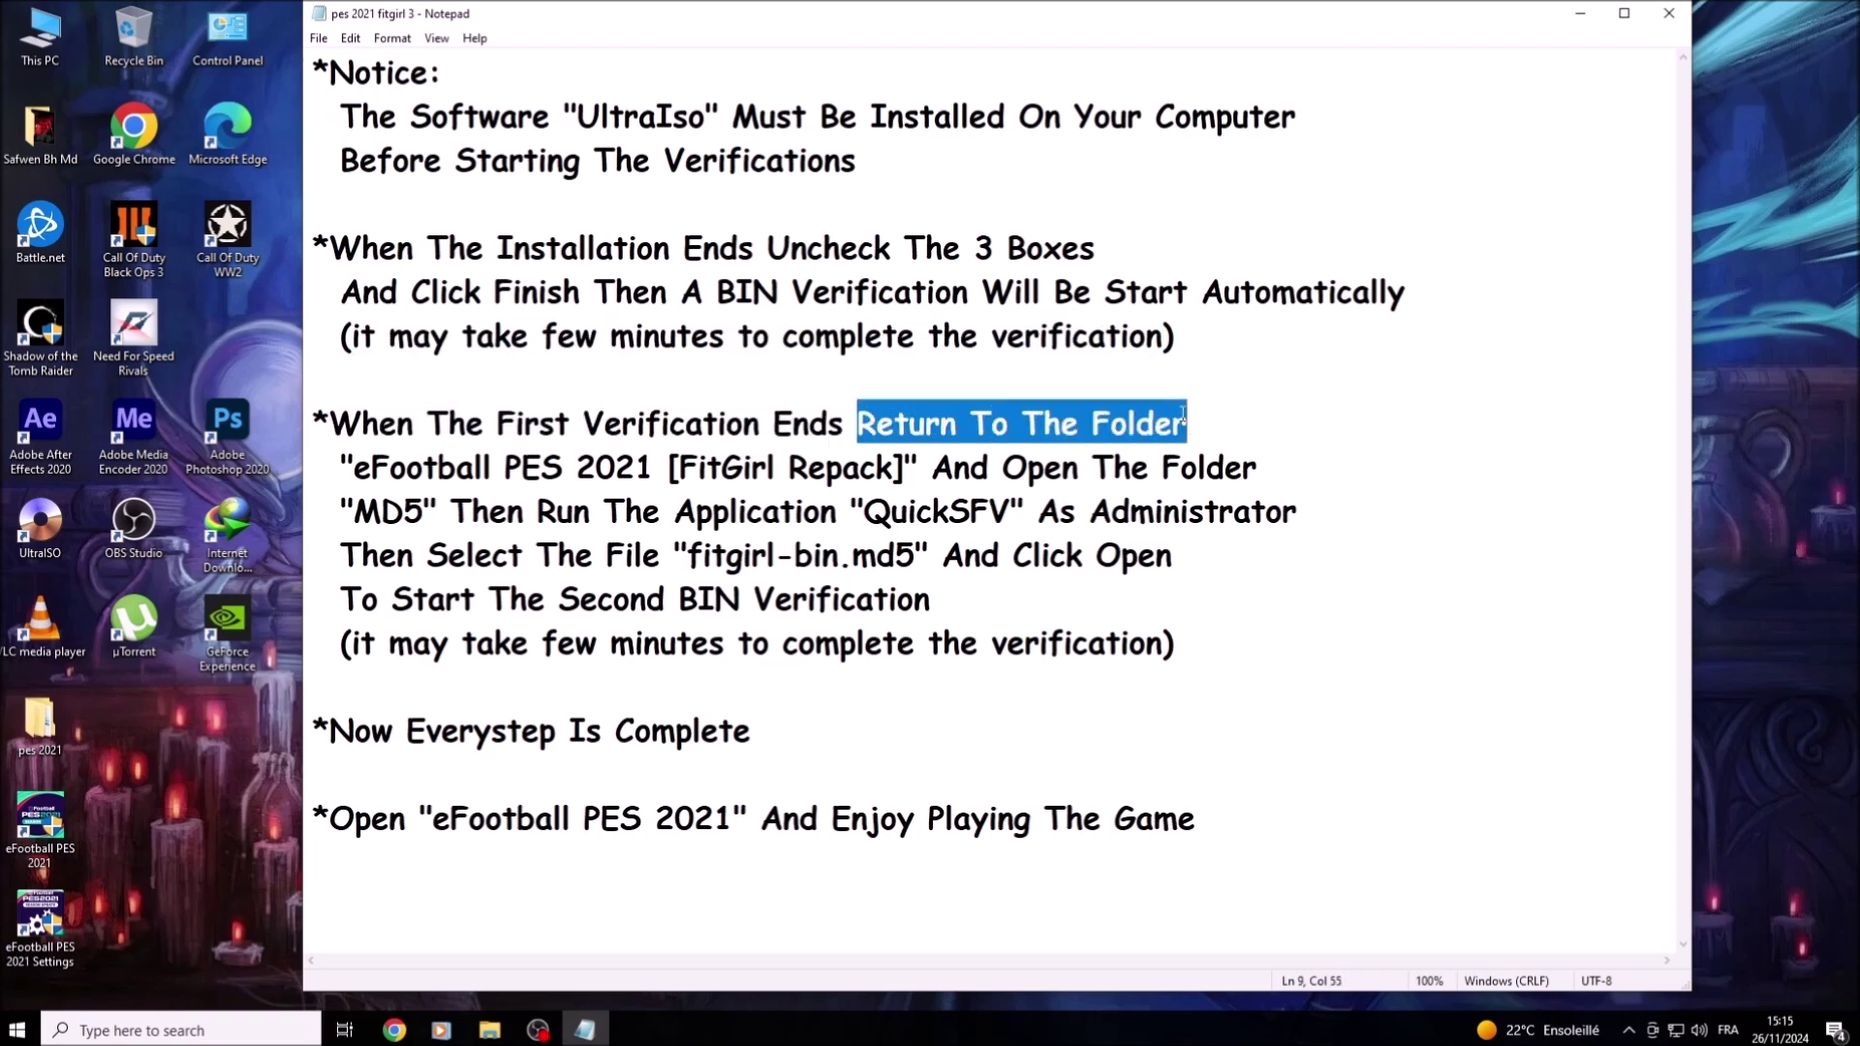
pyautogui.moveTo(353, 468); pyautogui.dragTo(1253, 472)
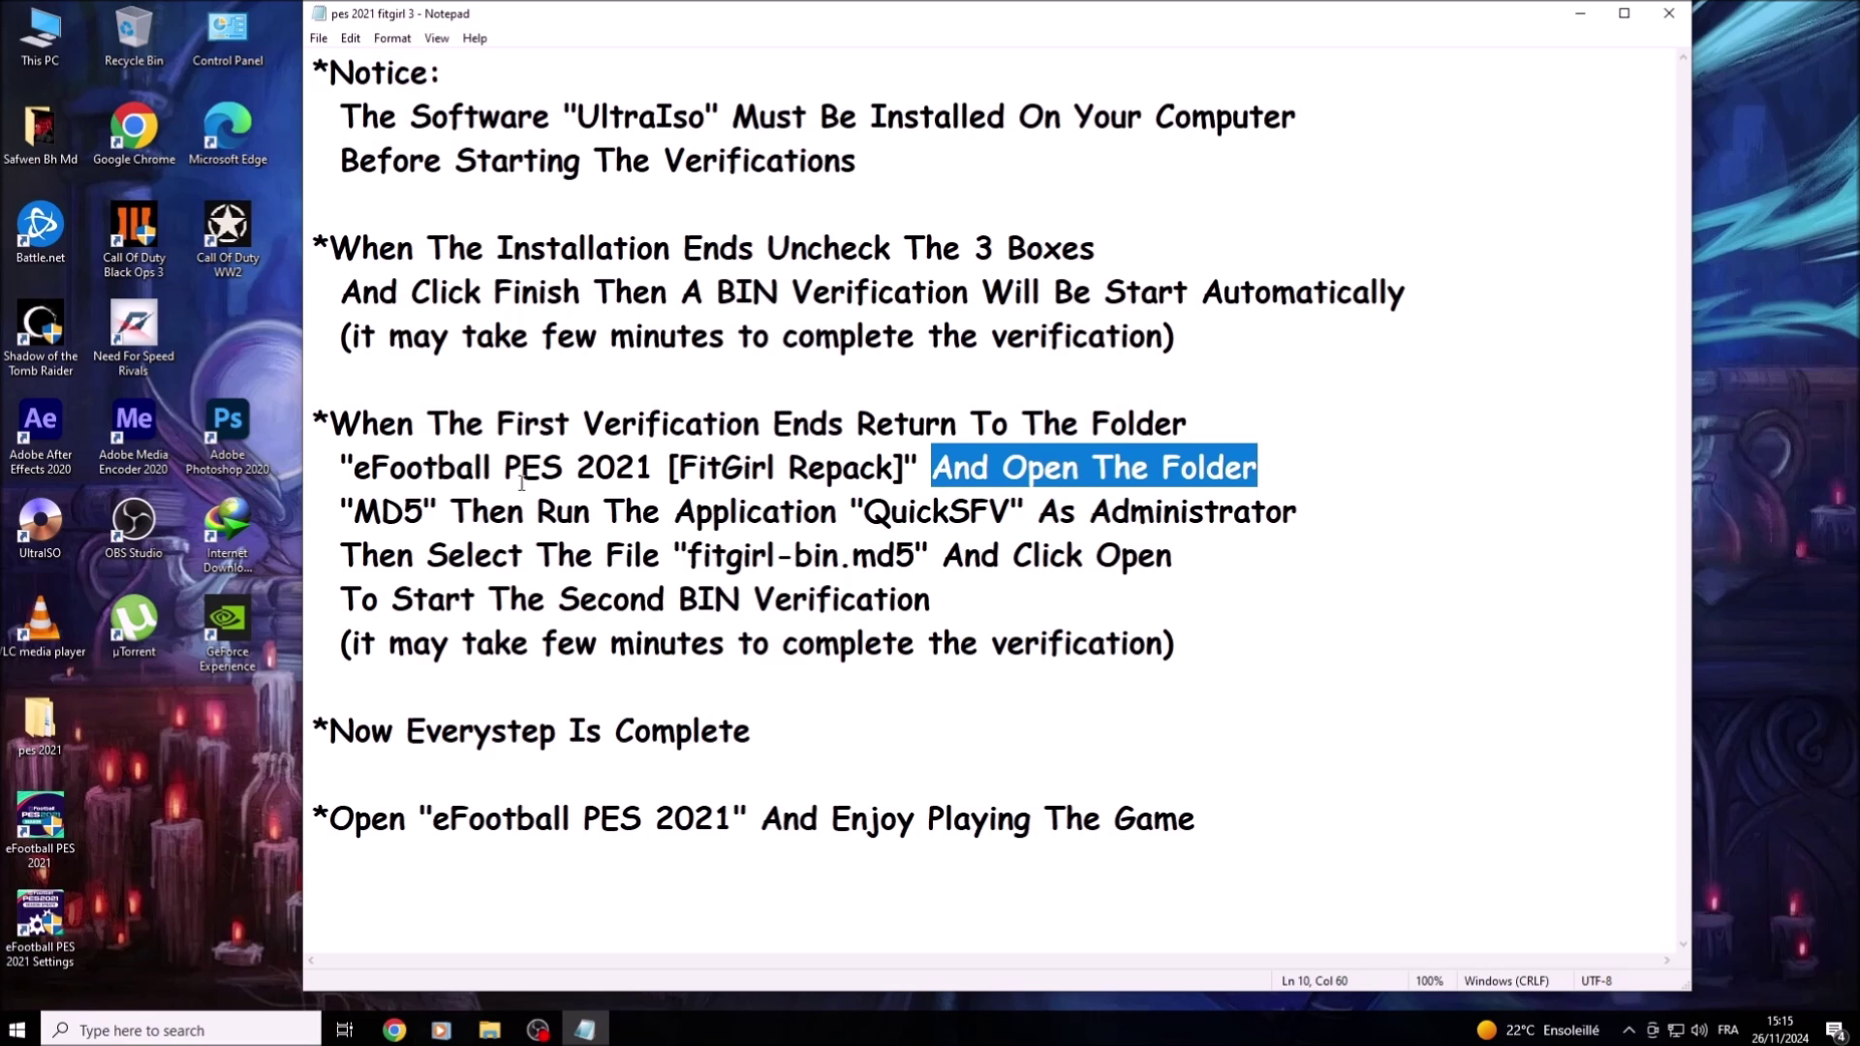
pyautogui.moveTo(354, 511); pyautogui.dragTo(1294, 516)
pyautogui.moveTo(341, 554); pyautogui.dragTo(1168, 570)
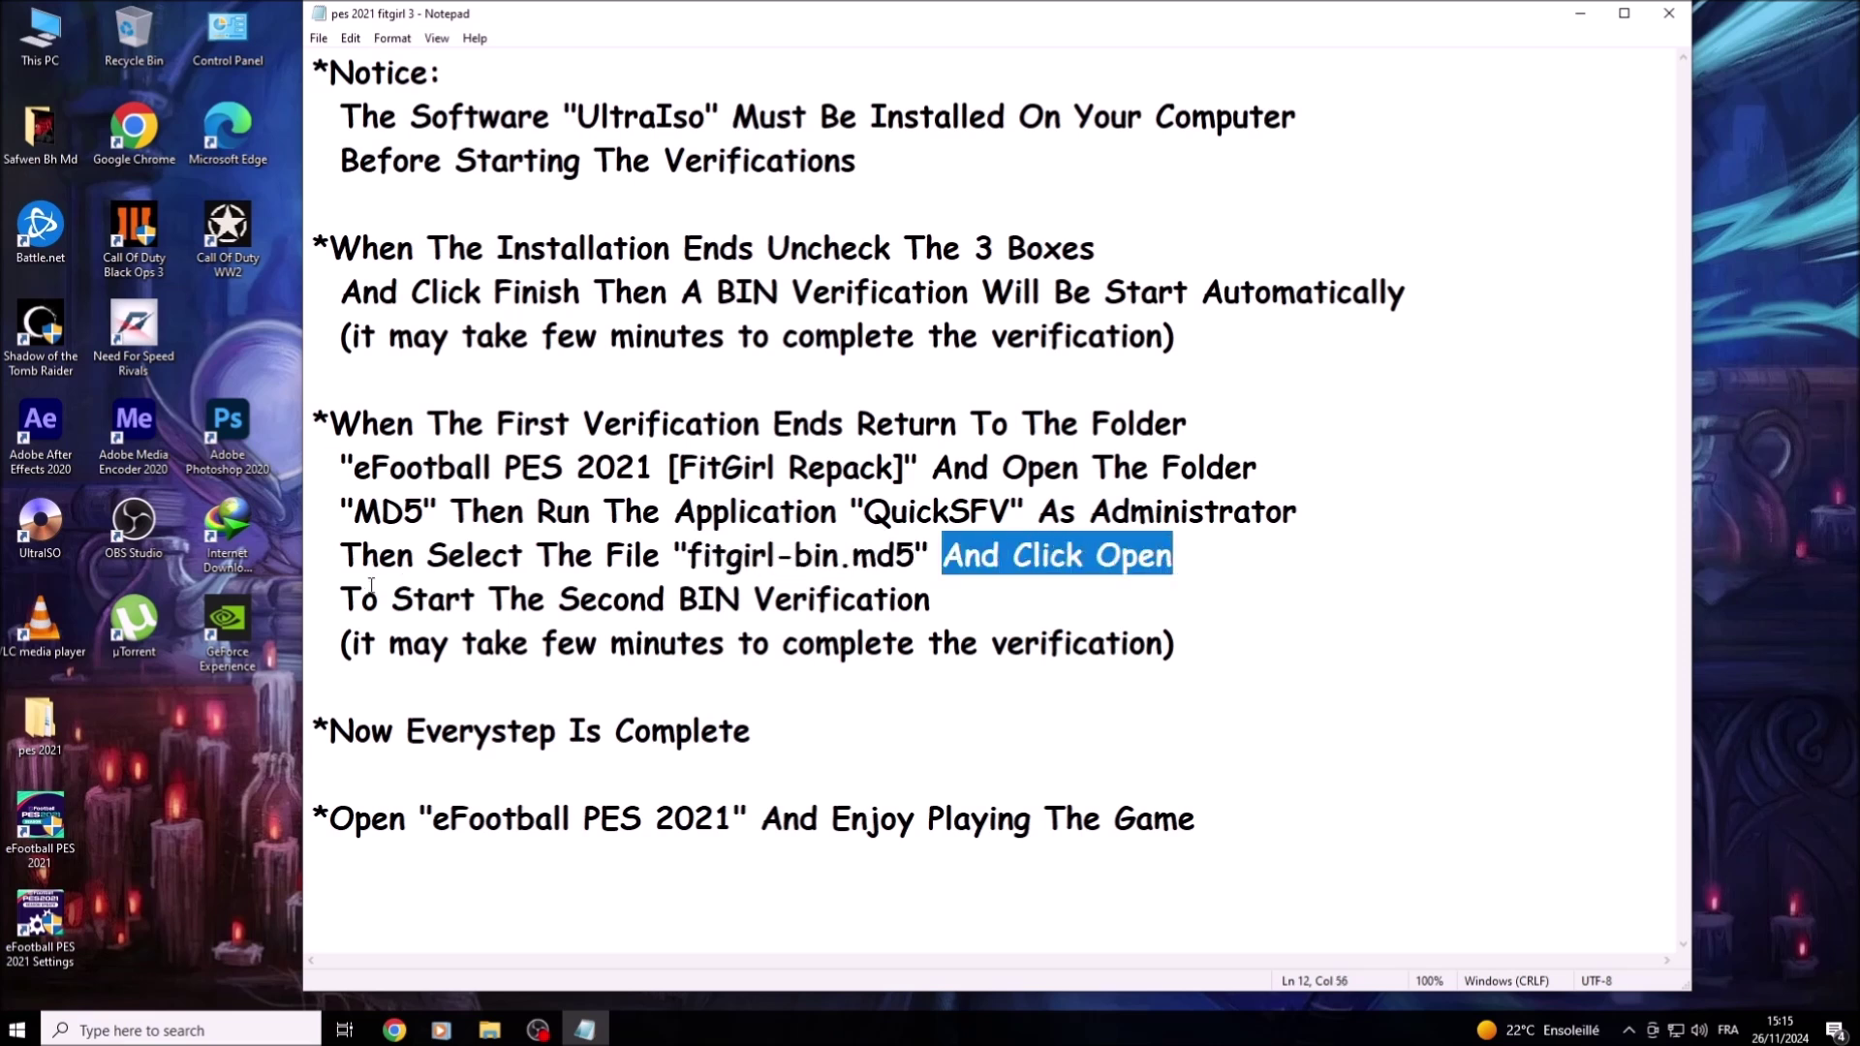
pyautogui.moveTo(341, 598); pyautogui.dragTo(933, 599)
pyautogui.moveTo(354, 643); pyautogui.dragTo(1161, 646)
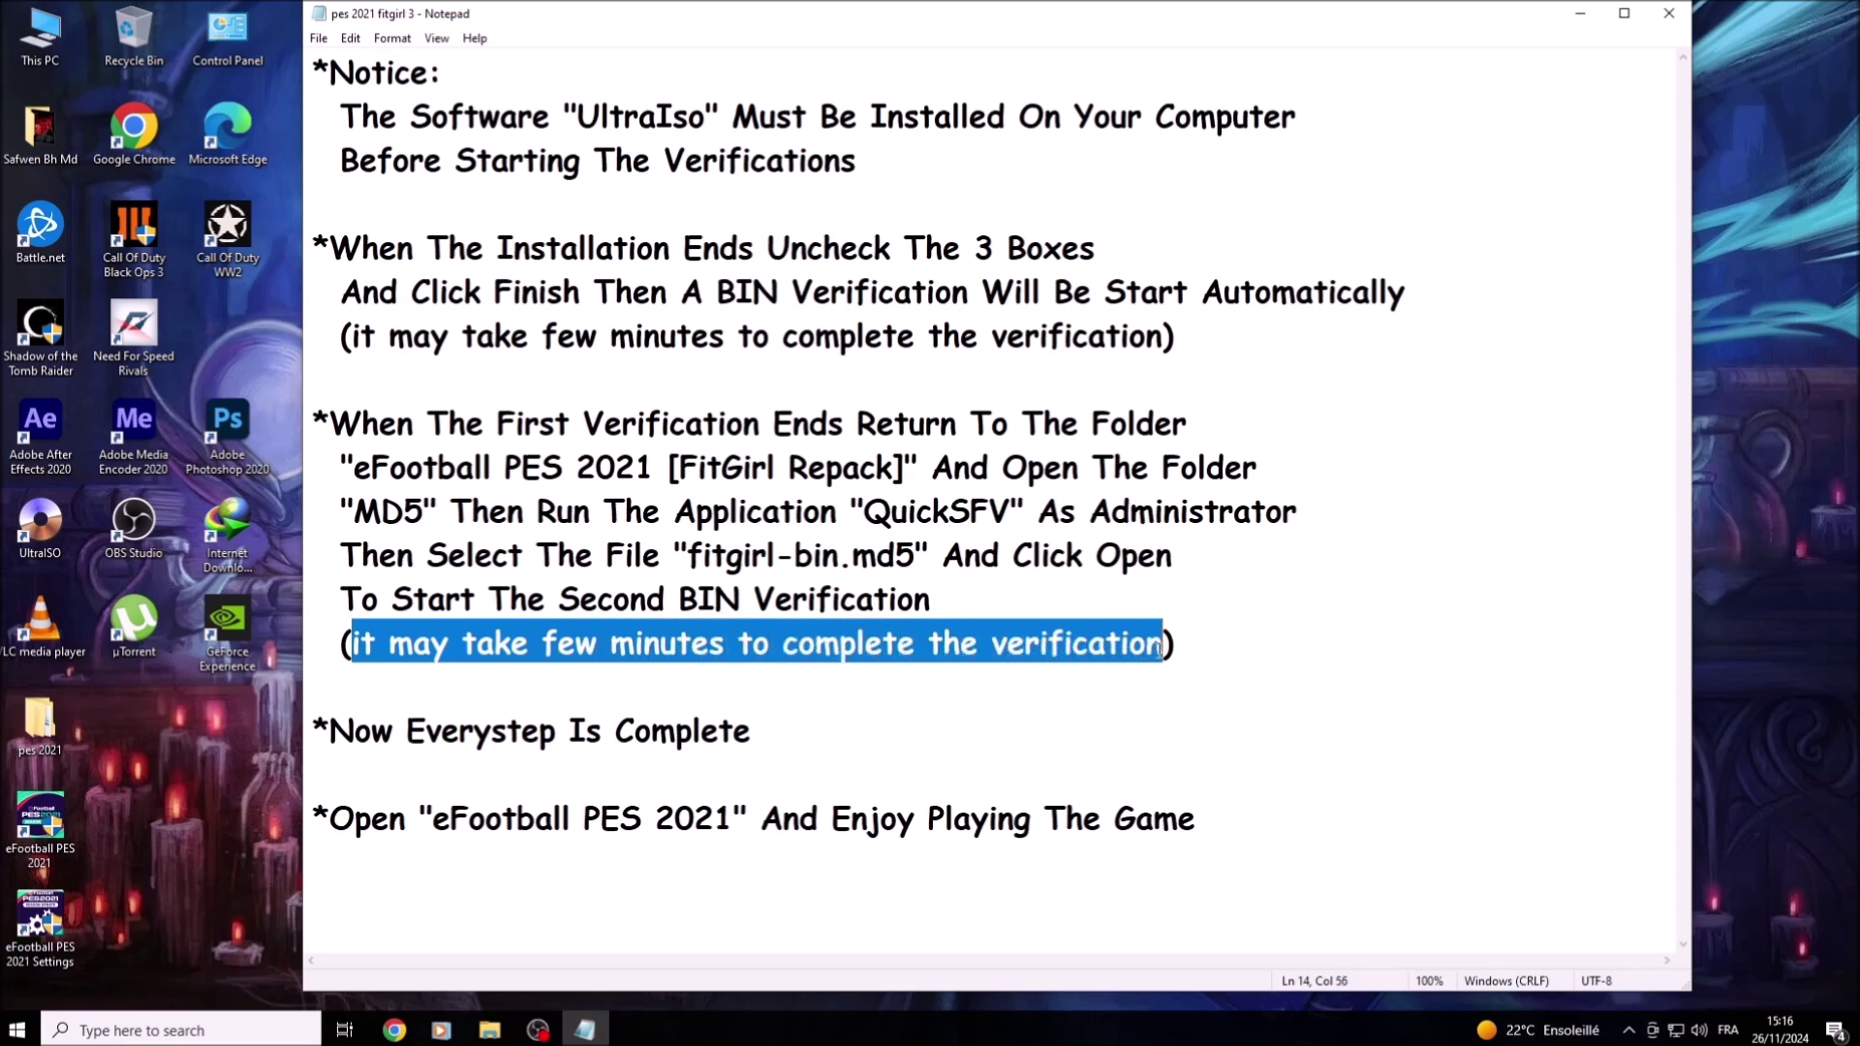
# Step: Minimize the notes and open the MD5 folder inside the eFootball PES 2021 [FitGirl Repack] folder
pyautogui.click(1577, 19)
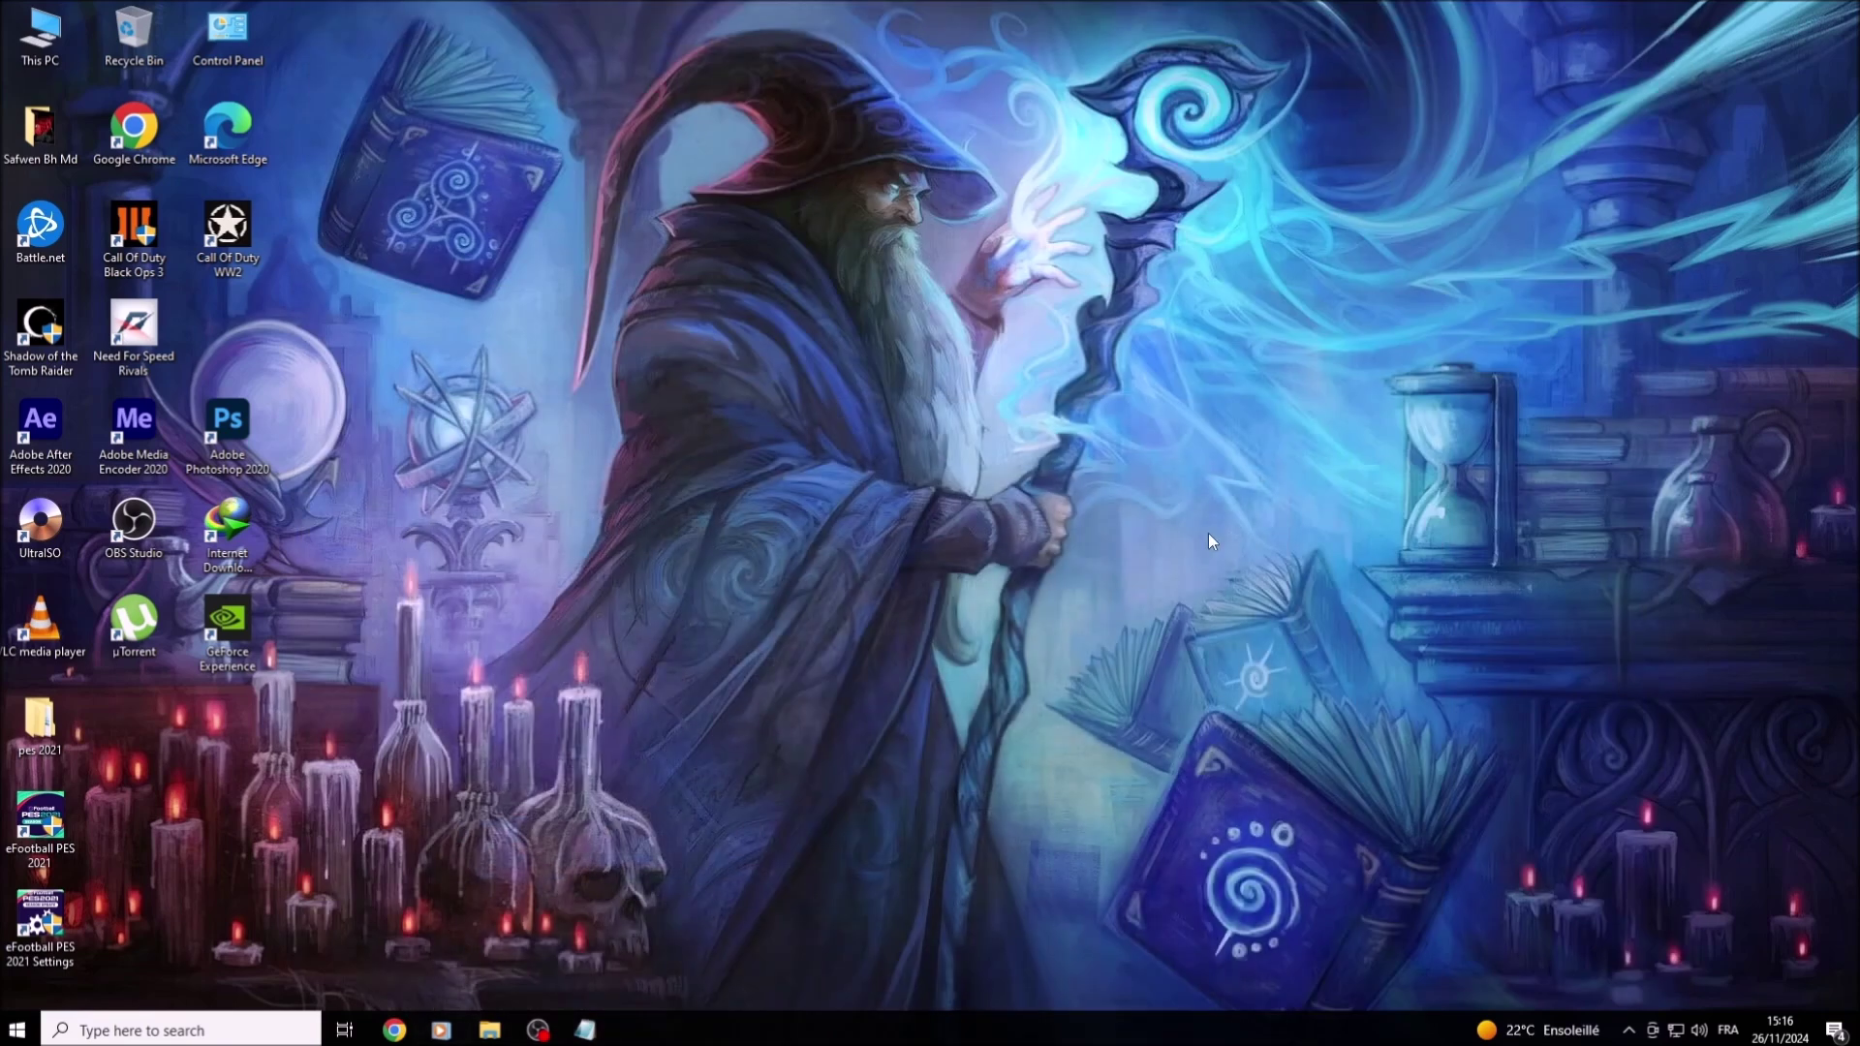
pyautogui.click(489, 1029)
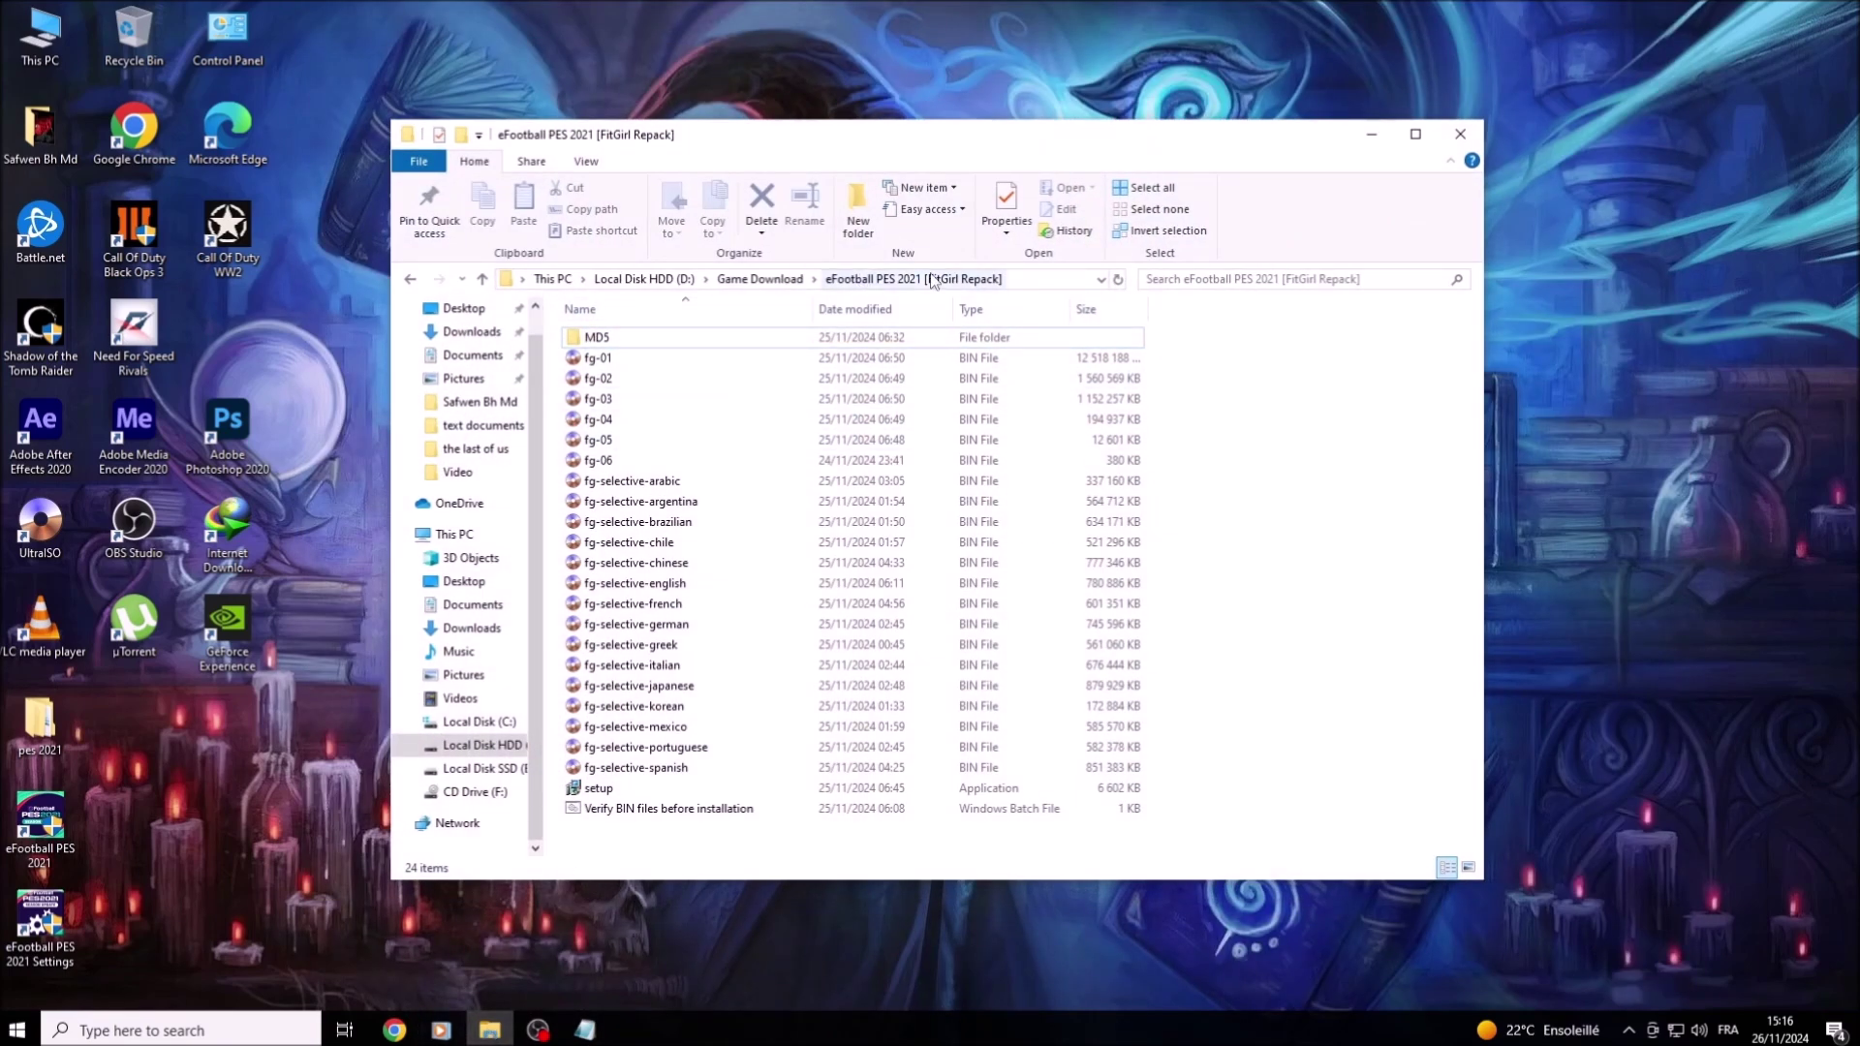
pyautogui.click(591, 339)
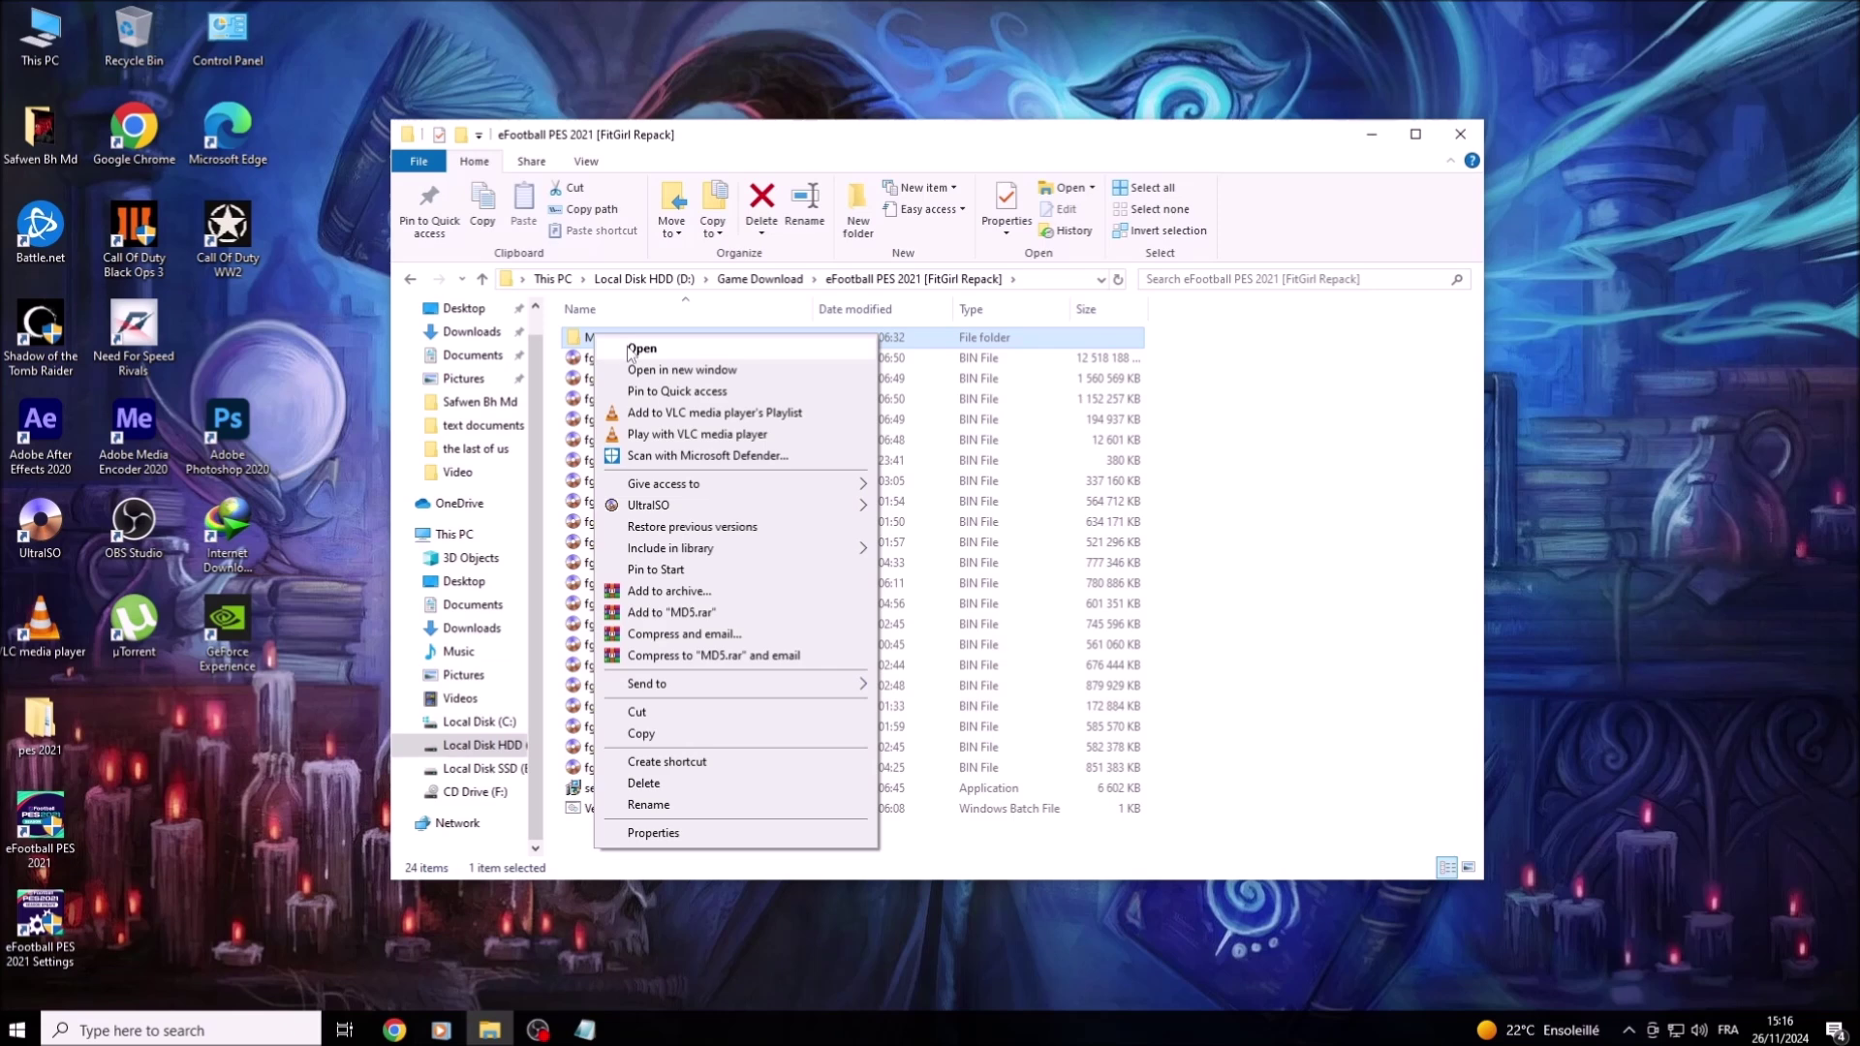
pyautogui.click(631, 350)
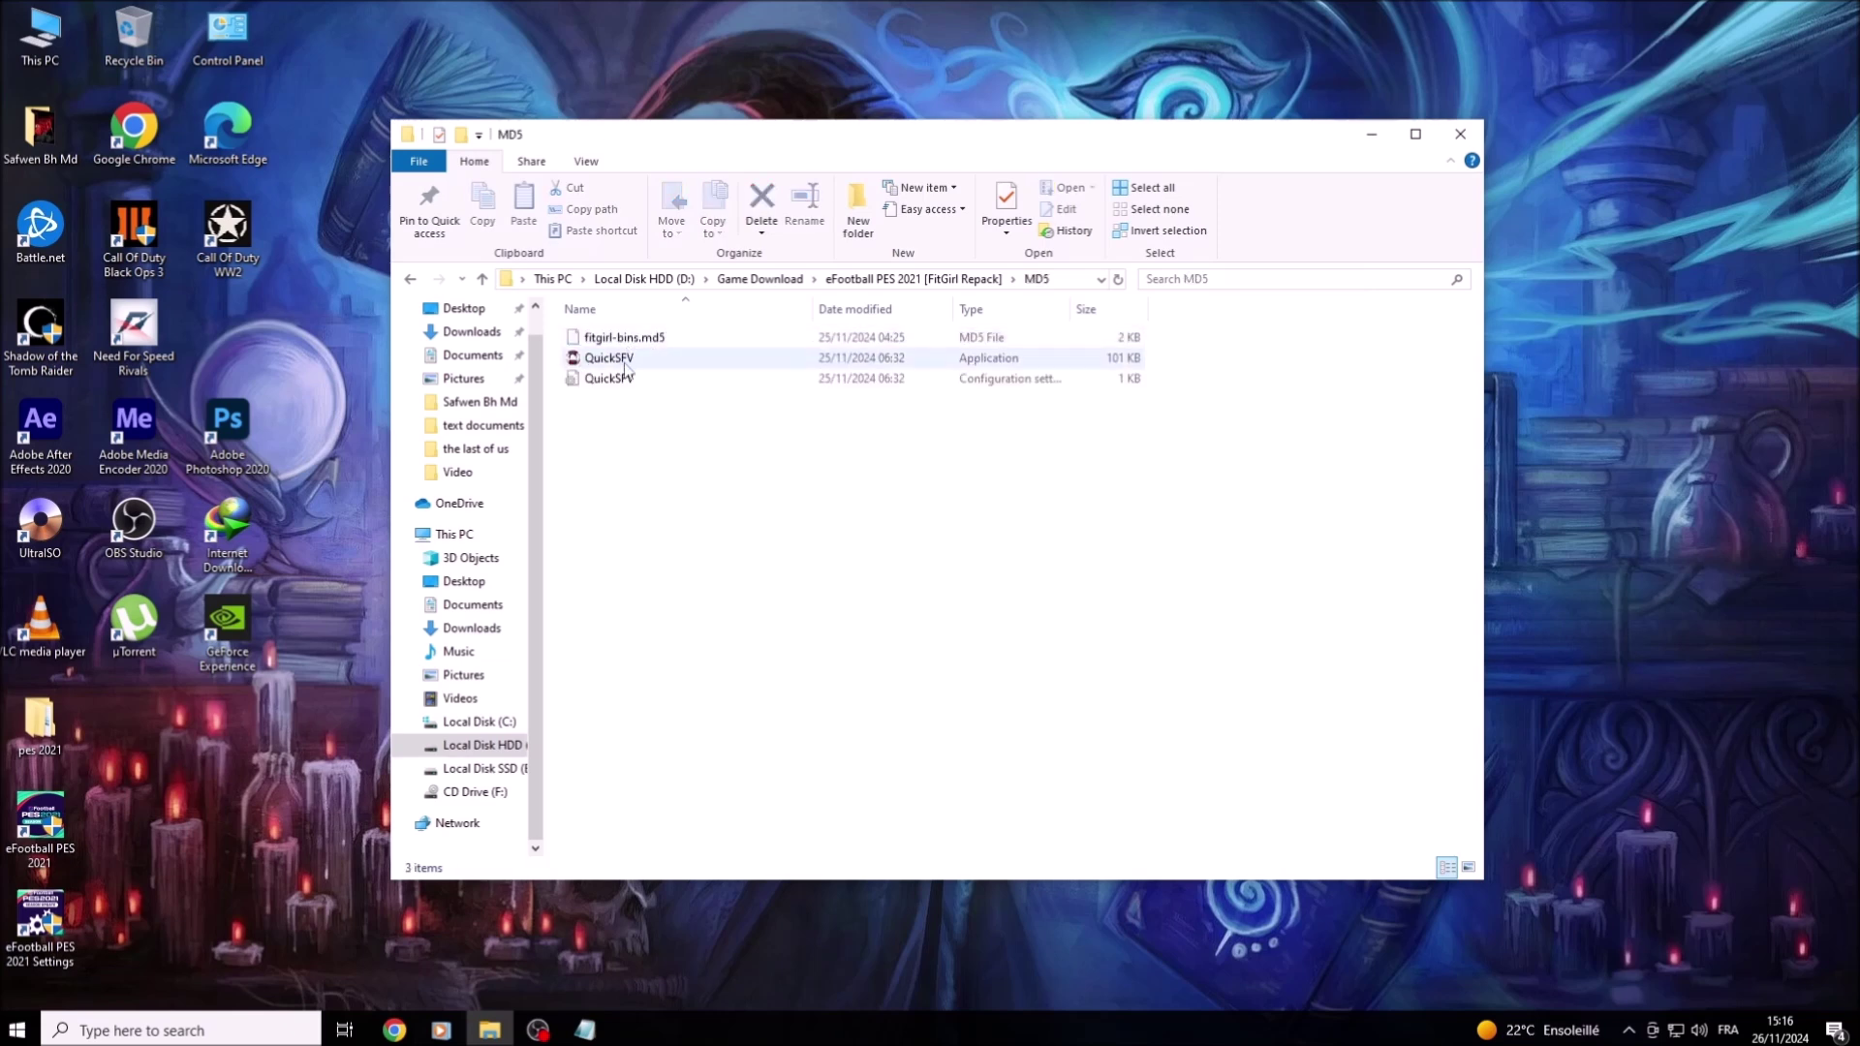
# Step: Run the QuickSFV application as administrator and approve the elevation request
pyautogui.click(581, 360)
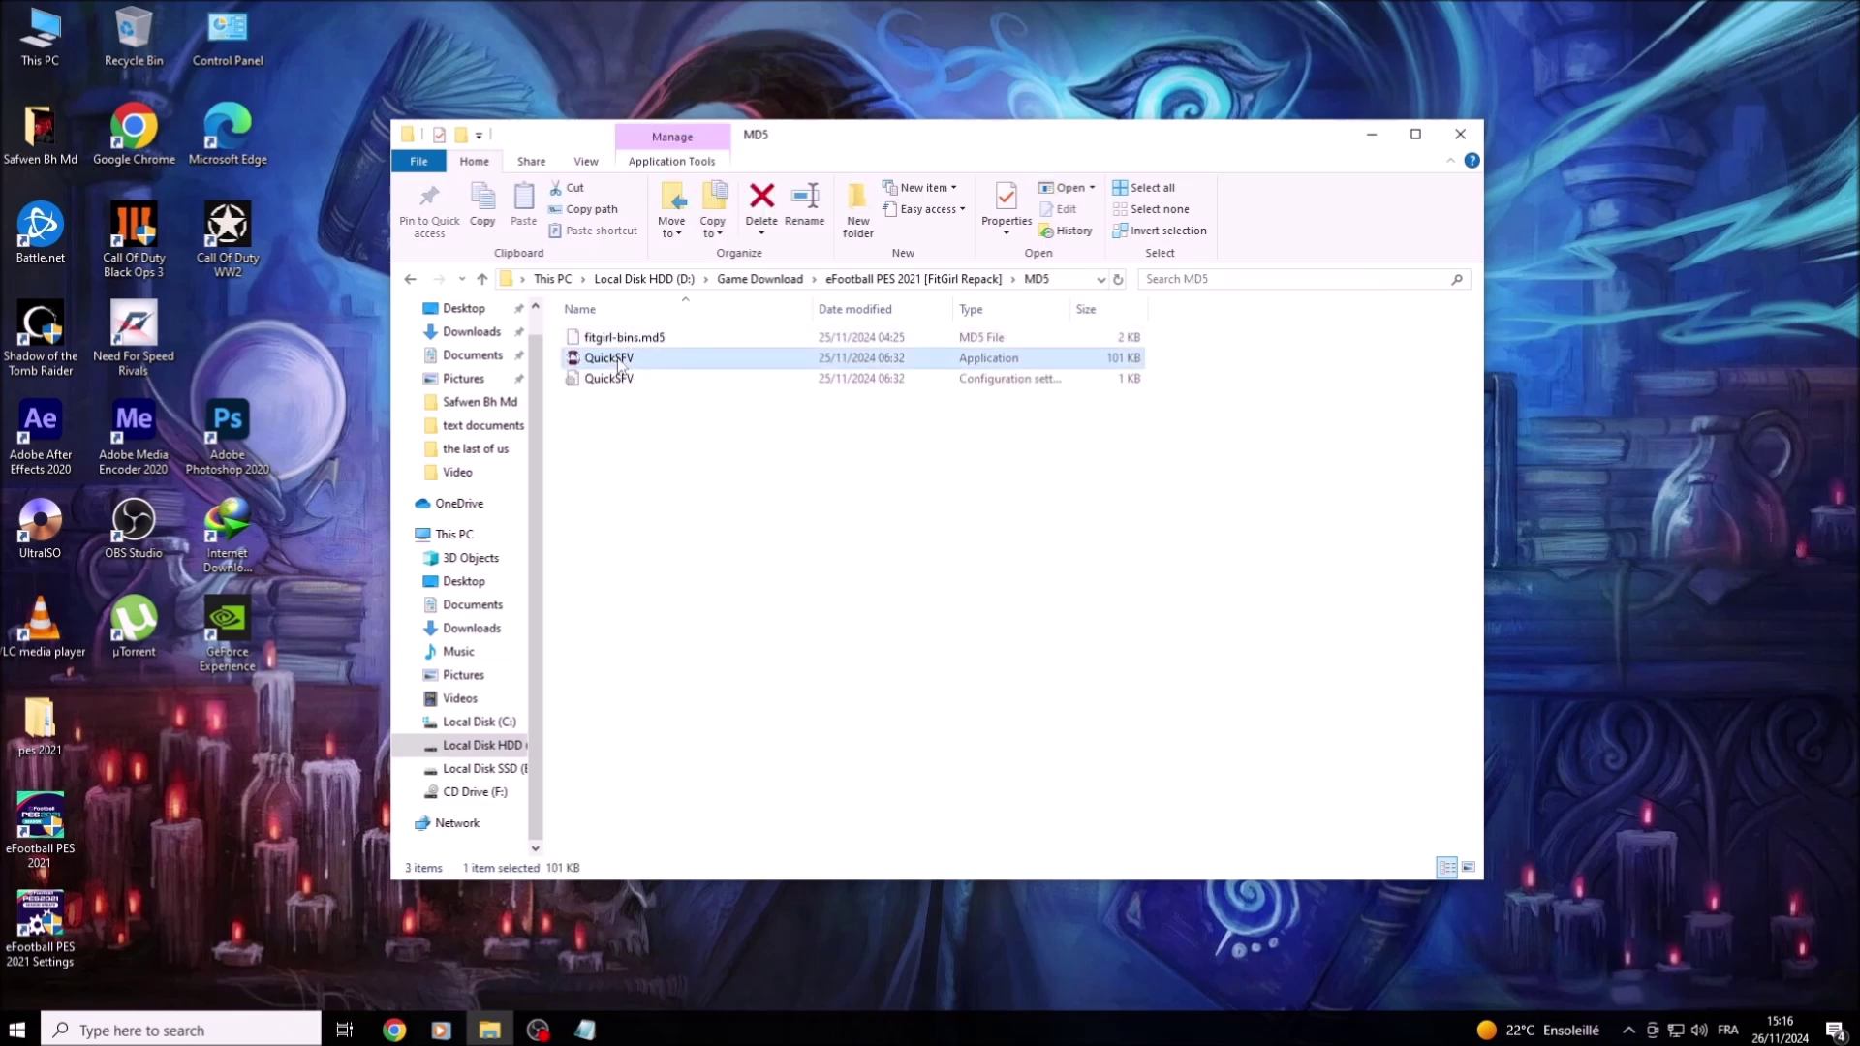
pyautogui.rightClick(617, 357)
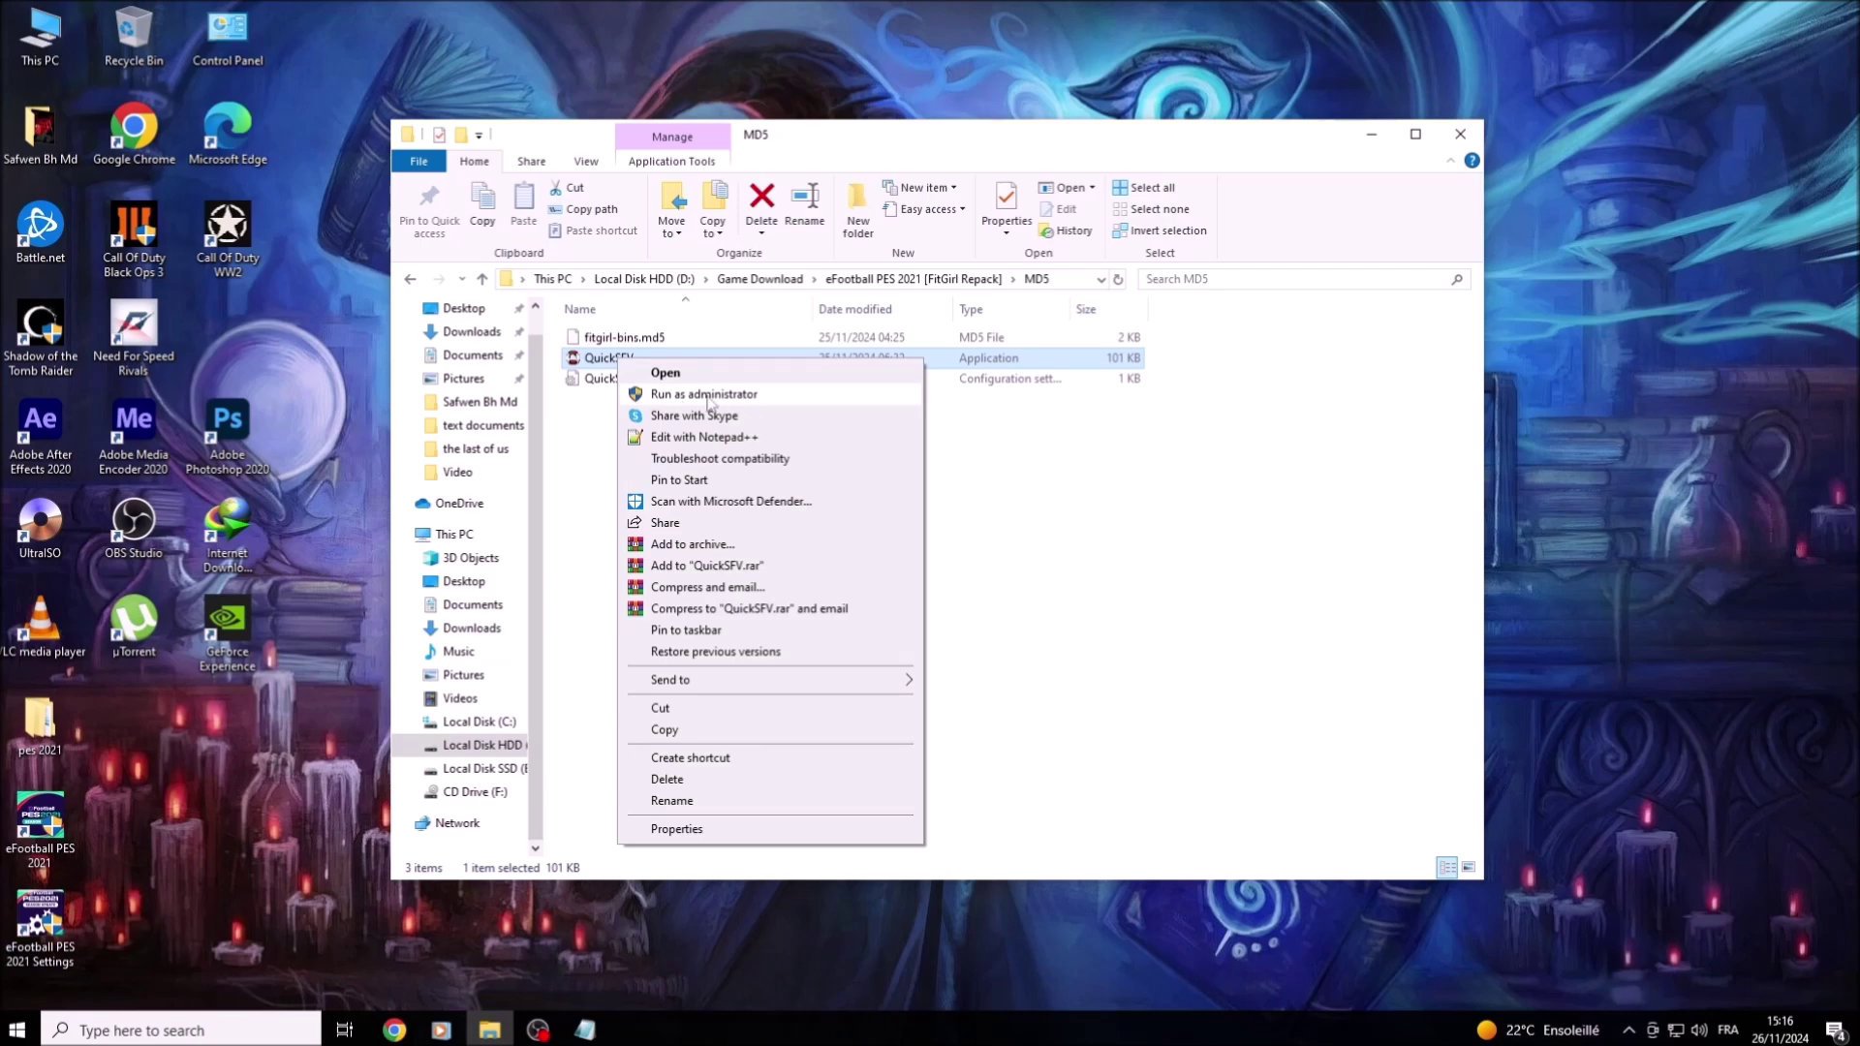
pyautogui.click(703, 396)
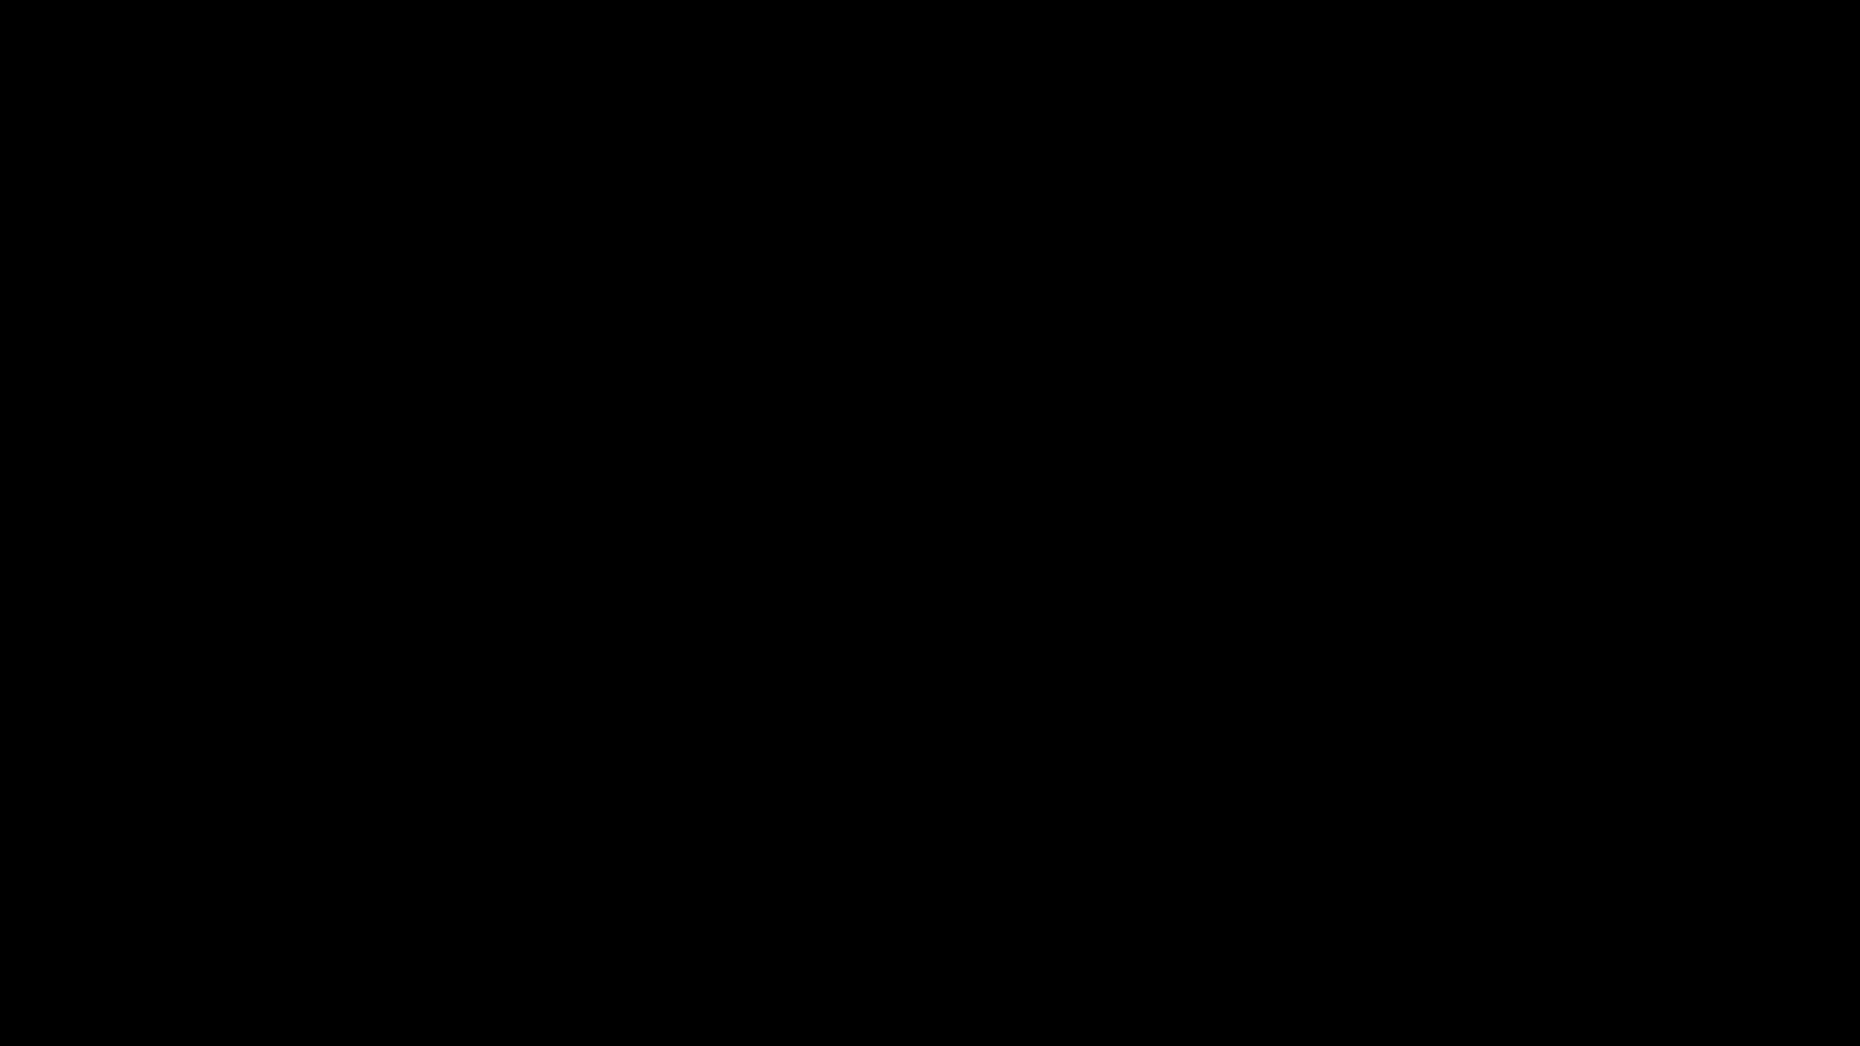
pyautogui.hotkey('alt', 'y')
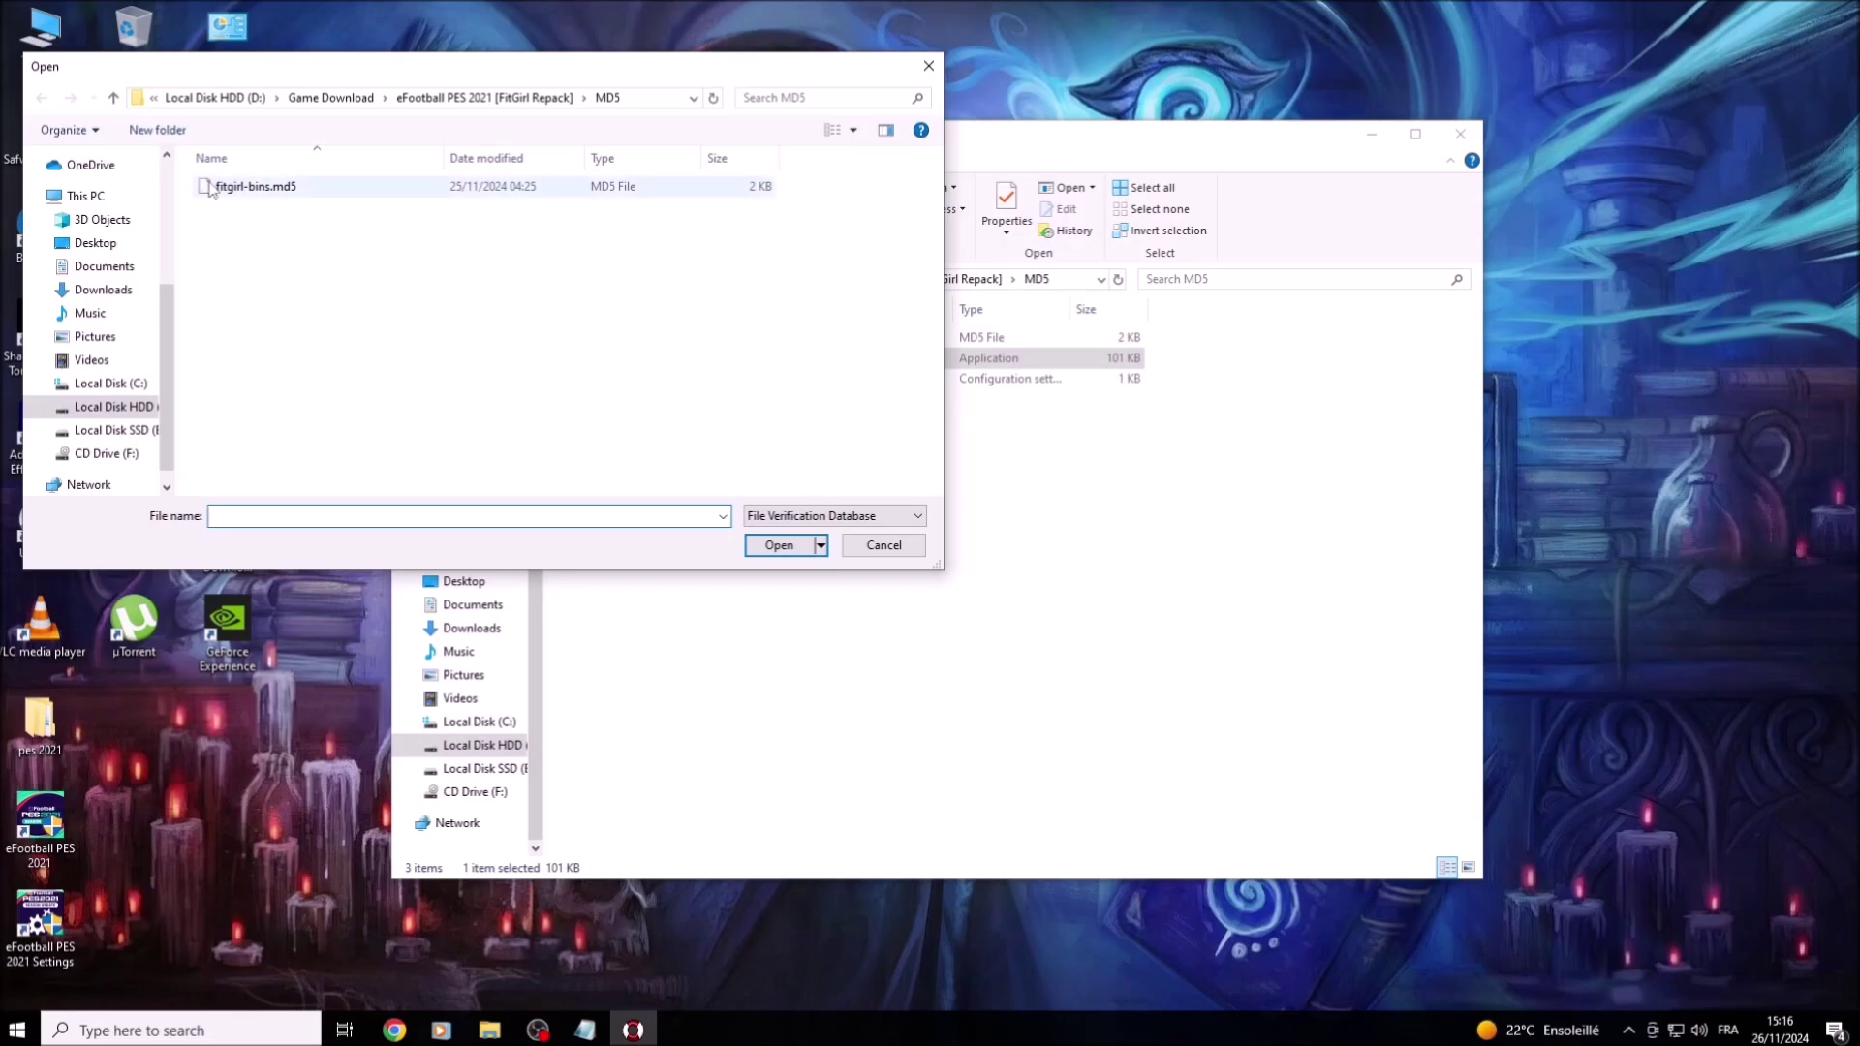
# Step: Start the second BIN verification with fitgirl-bins.md5, center its window and minimize the folder window
pyautogui.click(267, 191)
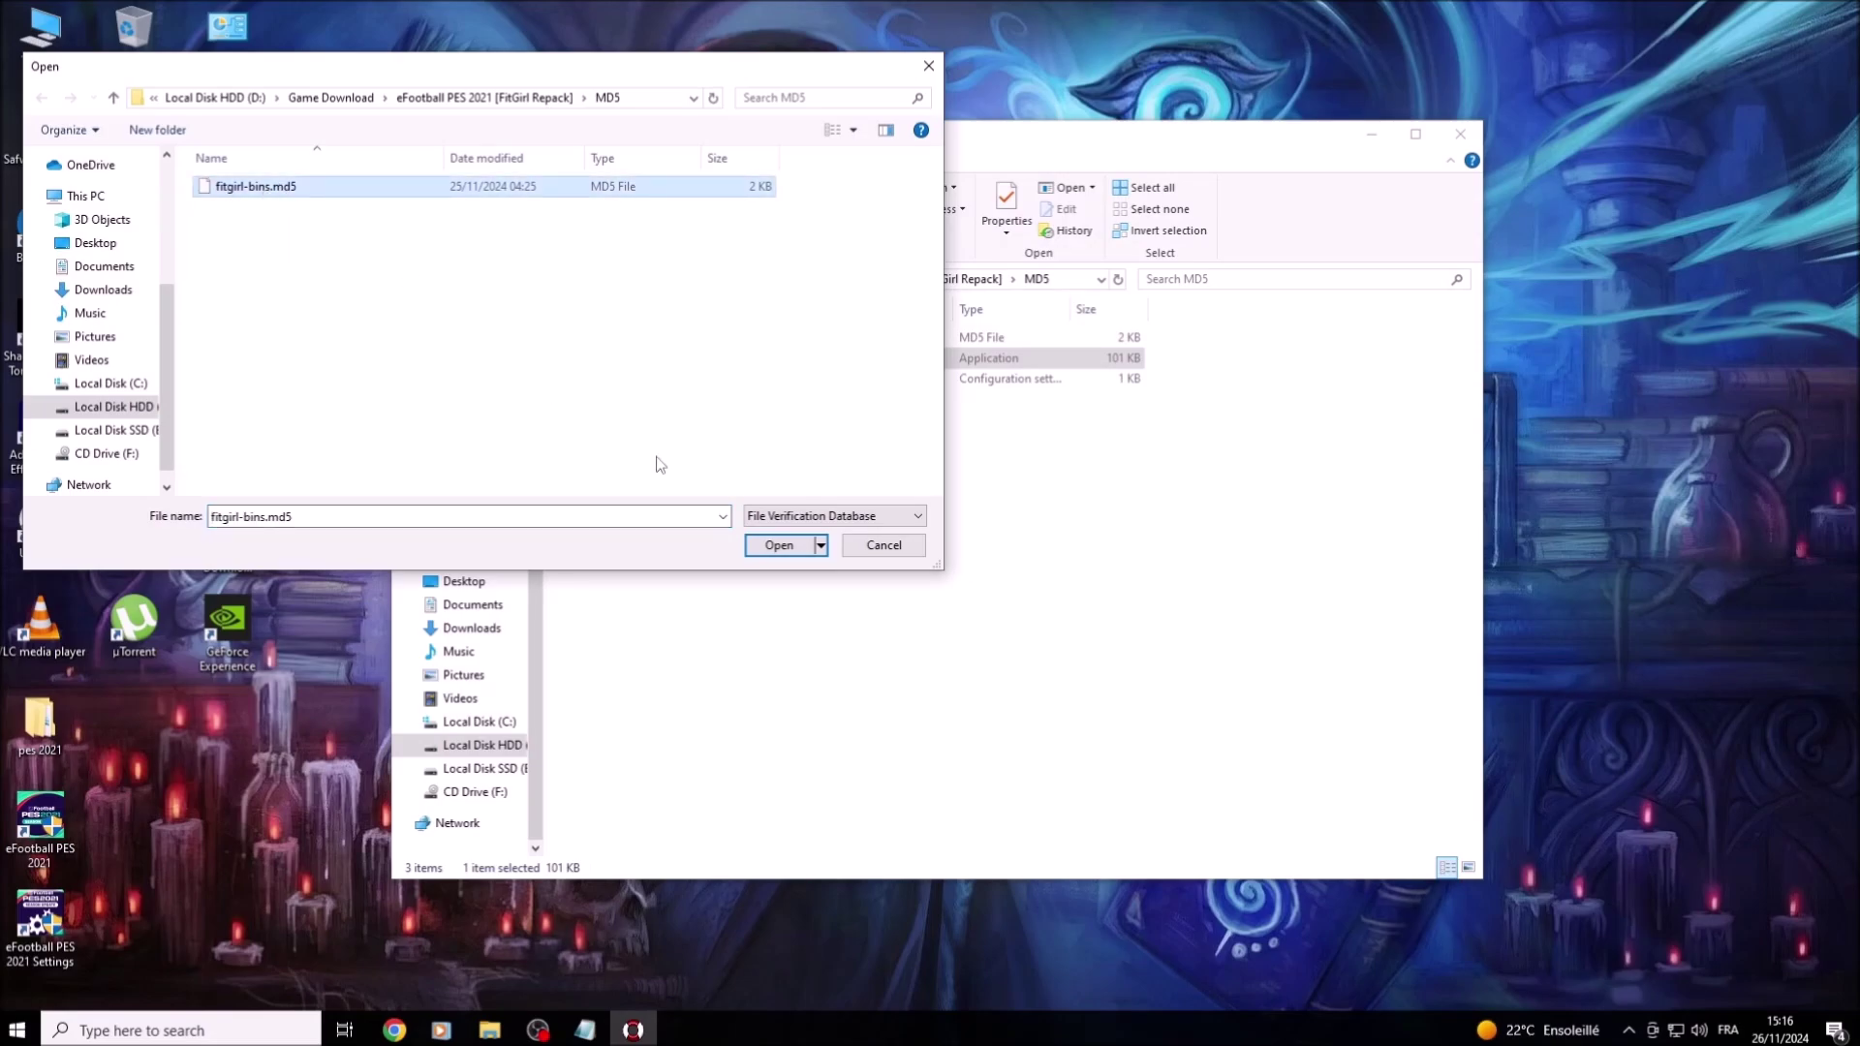
pyautogui.click(777, 547)
pyautogui.moveTo(418, 154); pyautogui.dragTo(853, 271)
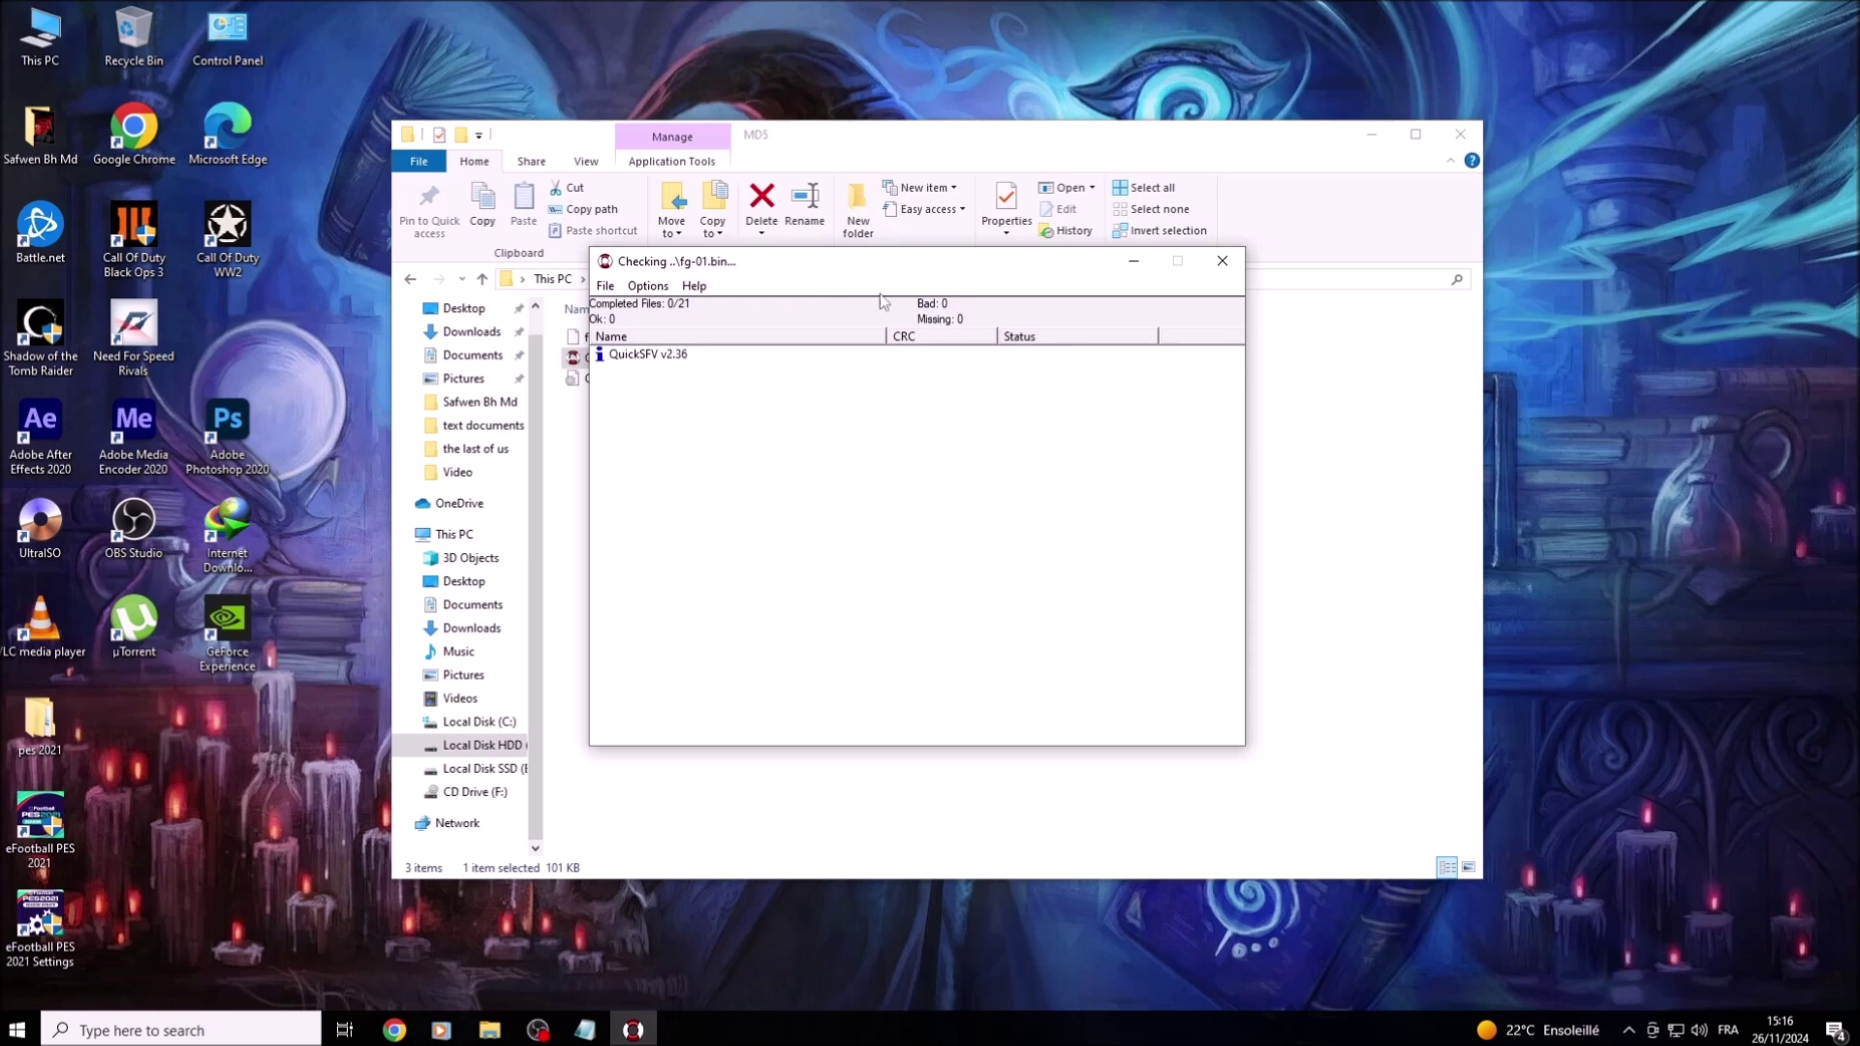
pyautogui.click(1371, 134)
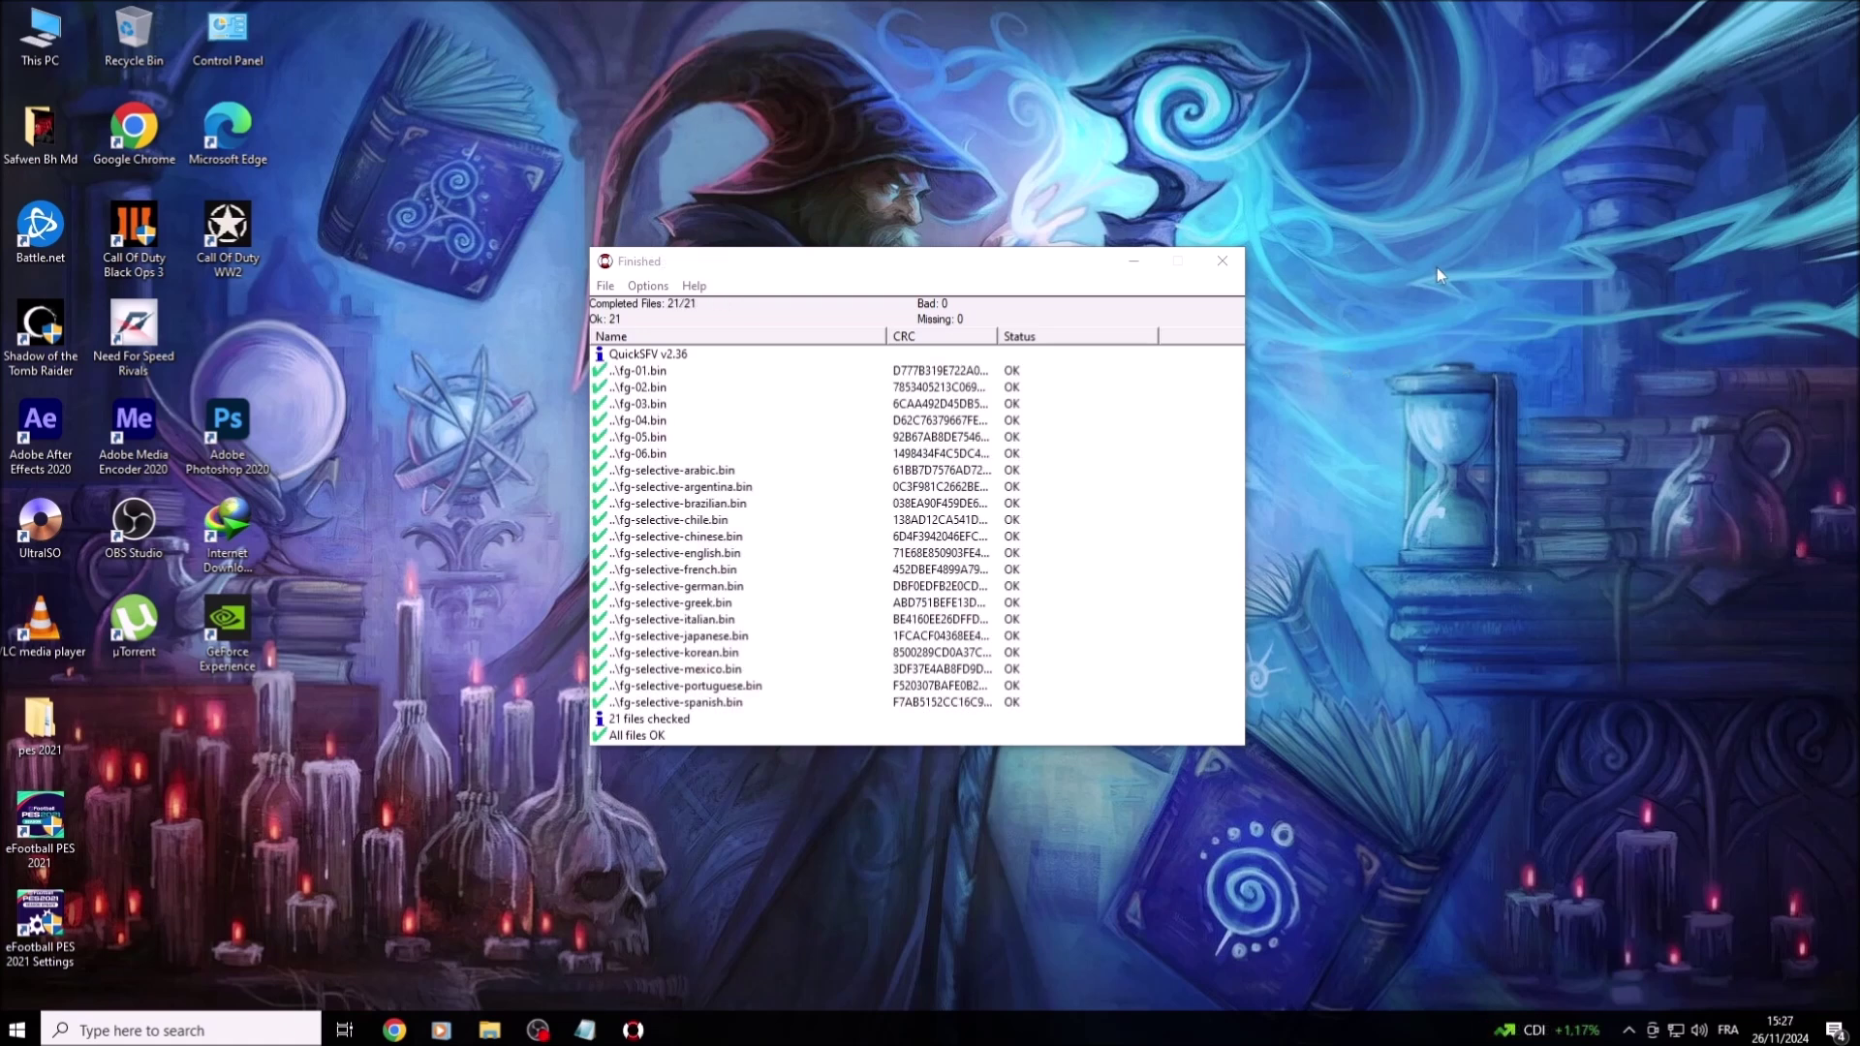
# Step: Refresh the desktop and close the finished QuickSFV window of the second verification
pyautogui.rightClick(1448, 277)
pyautogui.click(1504, 348)
pyautogui.rightClick(1498, 323)
pyautogui.click(1499, 380)
pyautogui.click(1222, 260)
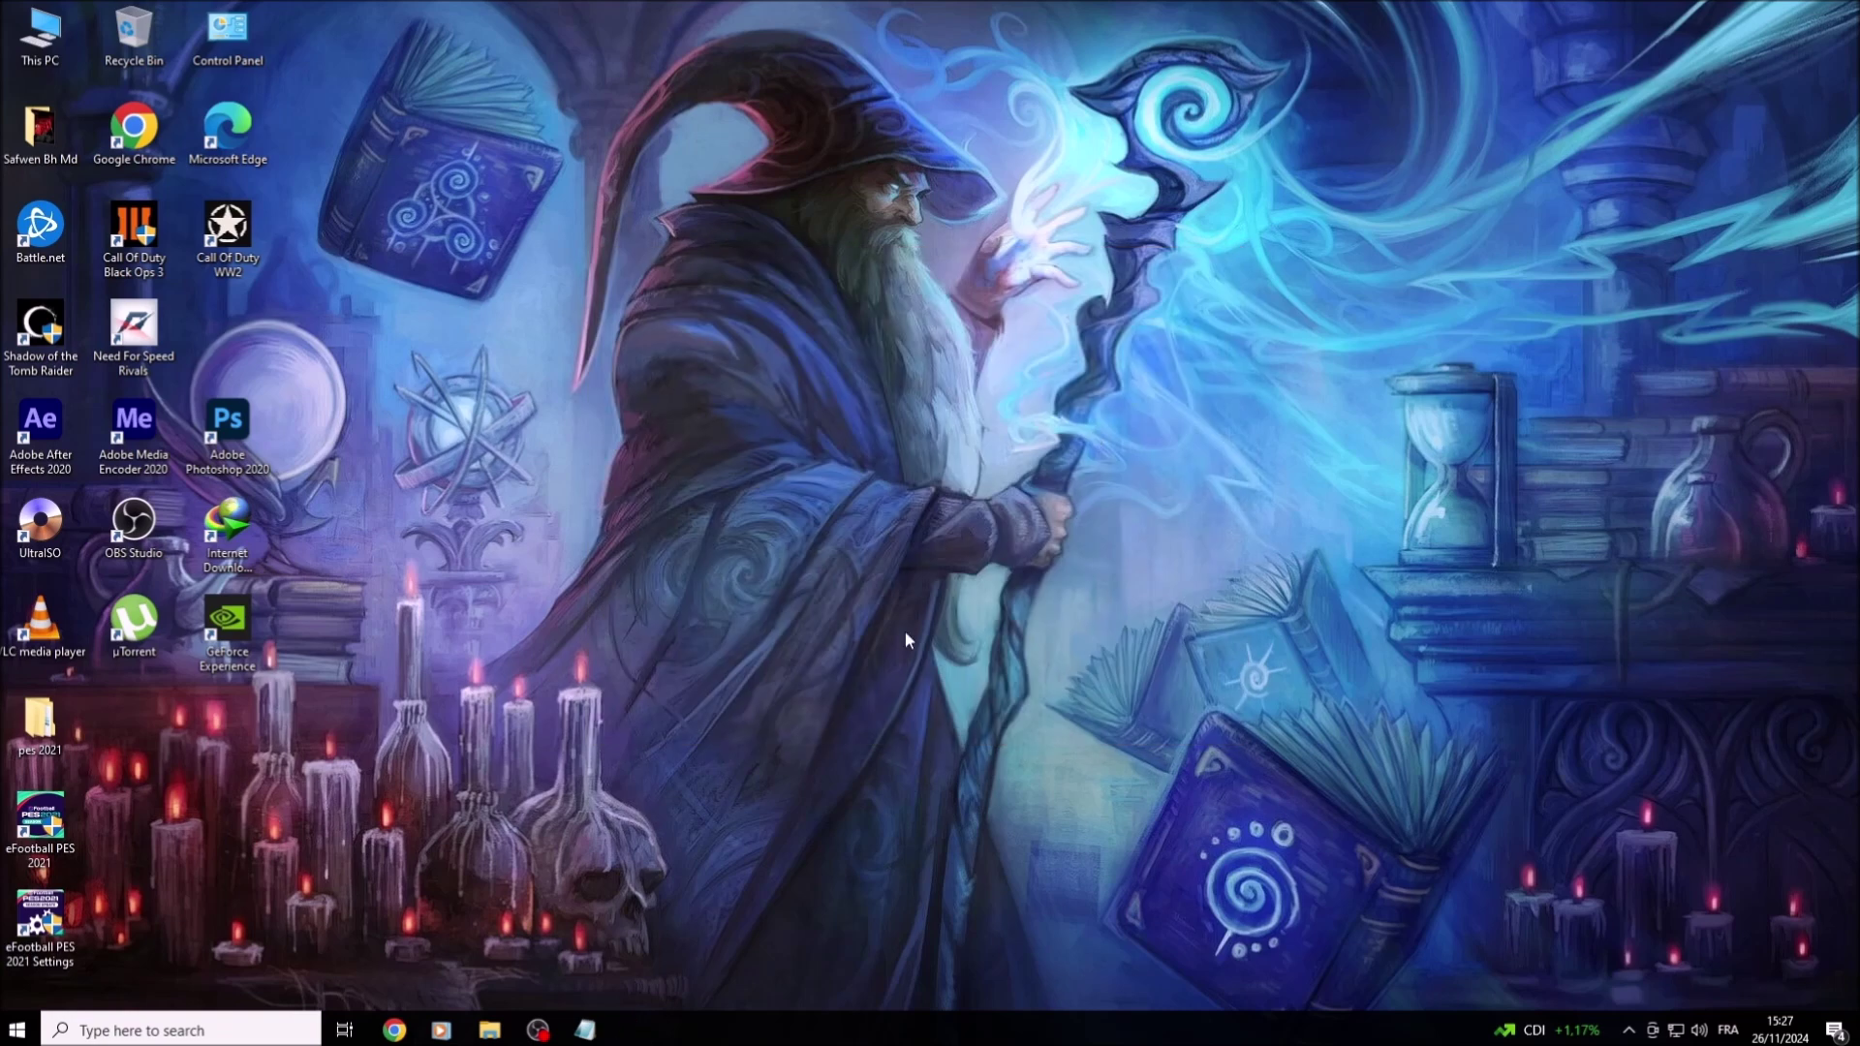
# Step: Review the notes' closing lines about opening the game and append "^^" after "Enjoy Playing The Game"
pyautogui.click(584, 1030)
pyautogui.moveTo(330, 728); pyautogui.dragTo(752, 730)
pyautogui.moveTo(344, 821); pyautogui.dragTo(1191, 807)
pyautogui.click(435, 816)
pyautogui.click(1211, 813)
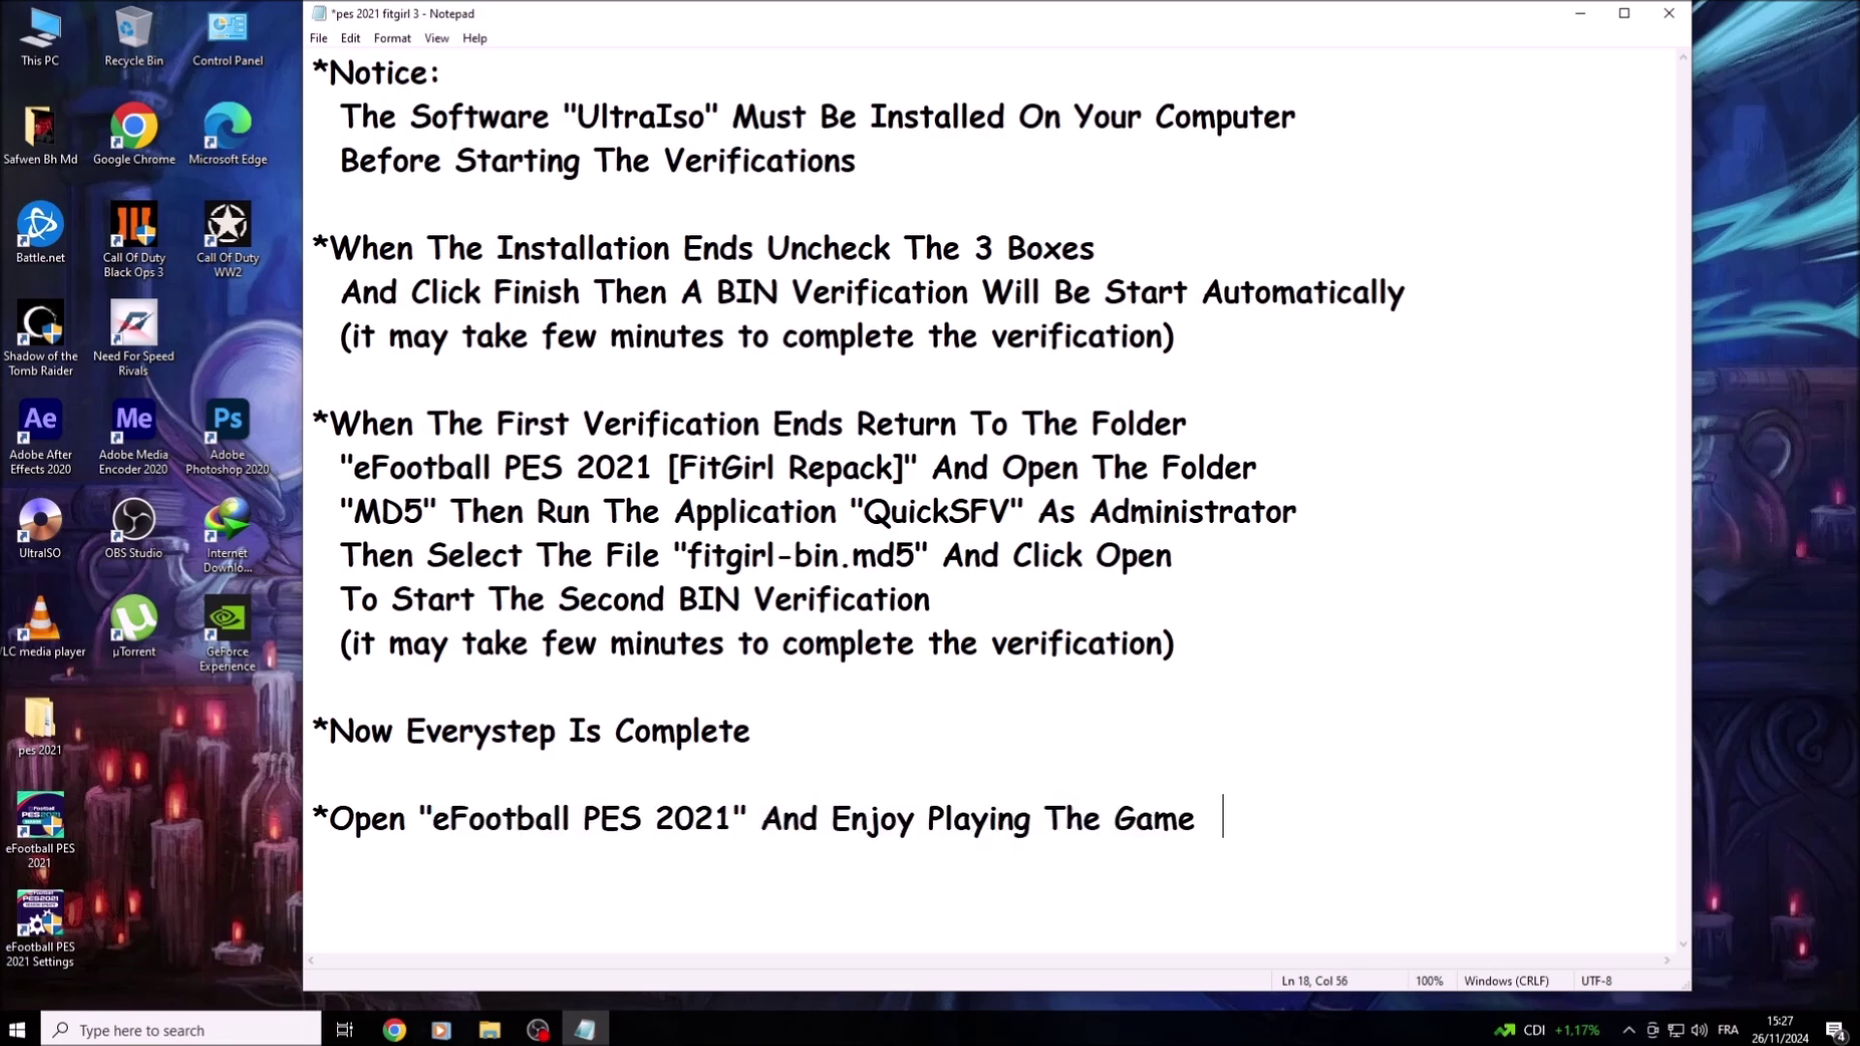
pyautogui.write('^^')
# Step: Minimize the notes and launch eFootball PES 2021 from its desktop shortcut
pyautogui.click(1580, 13)
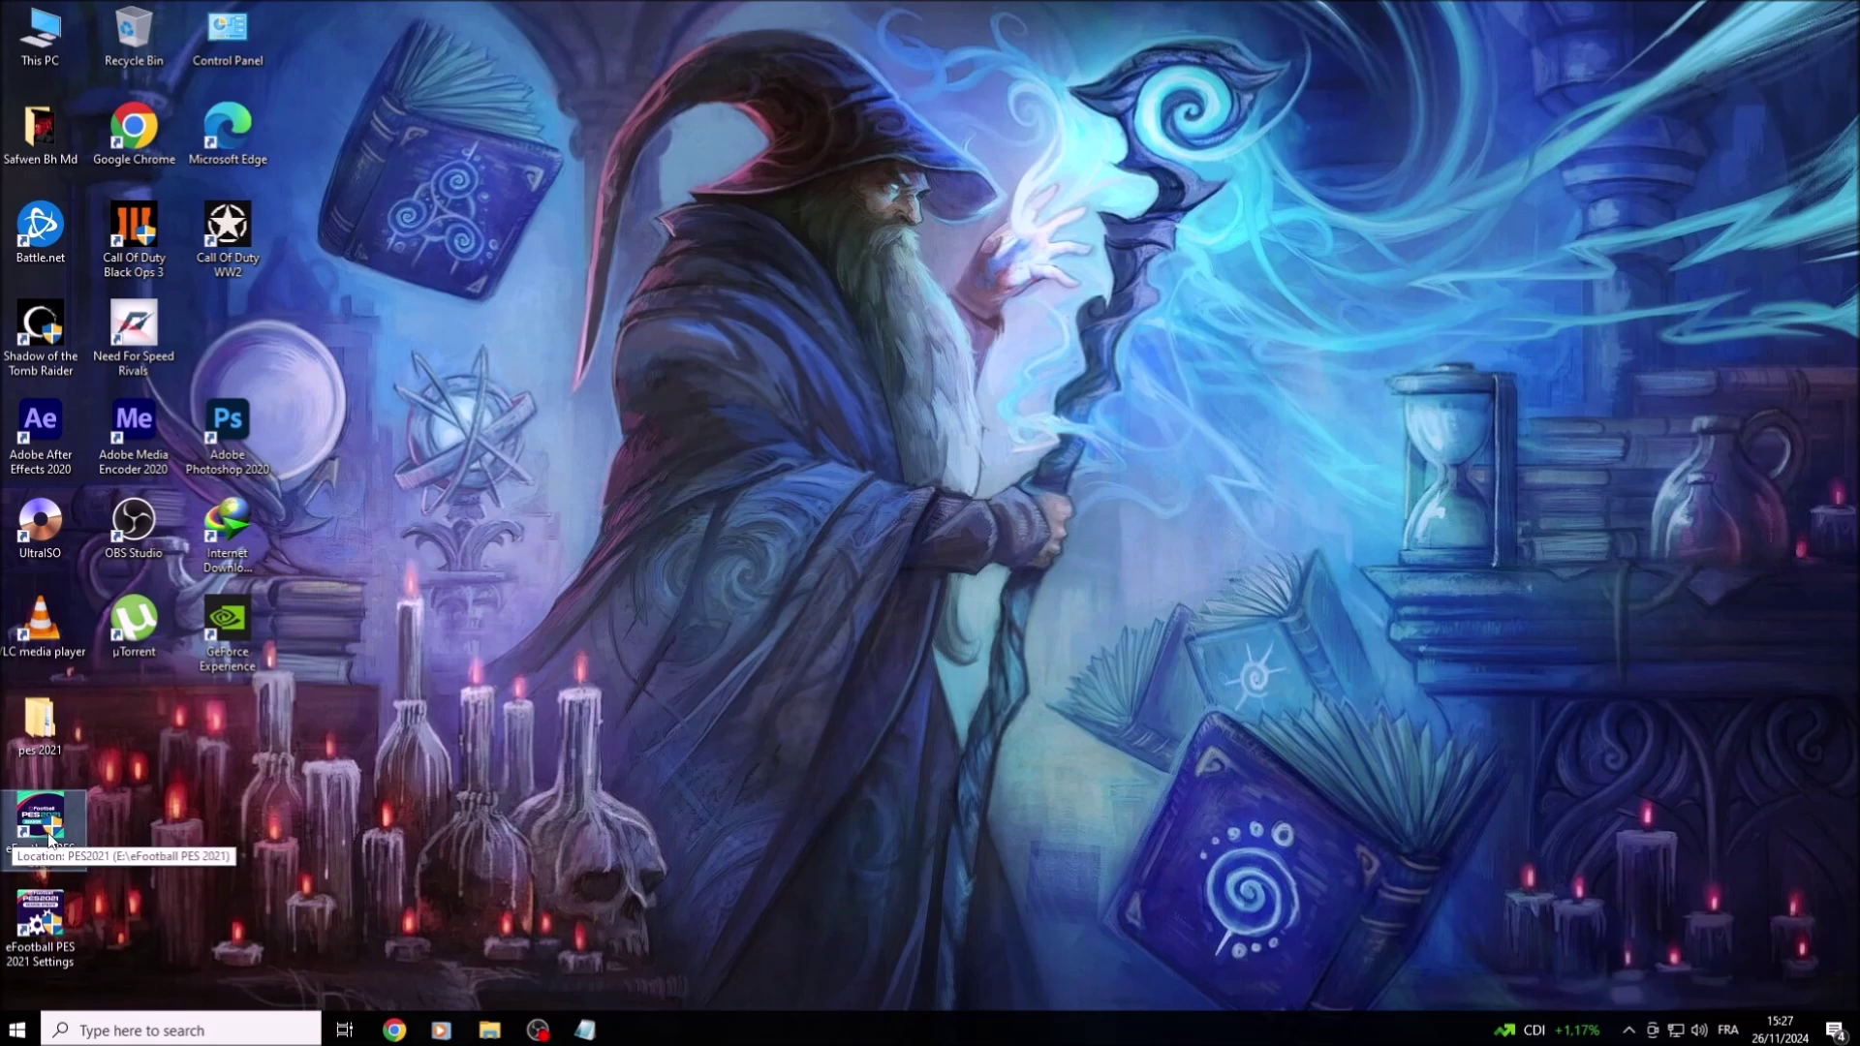
pyautogui.rightClick(67, 817)
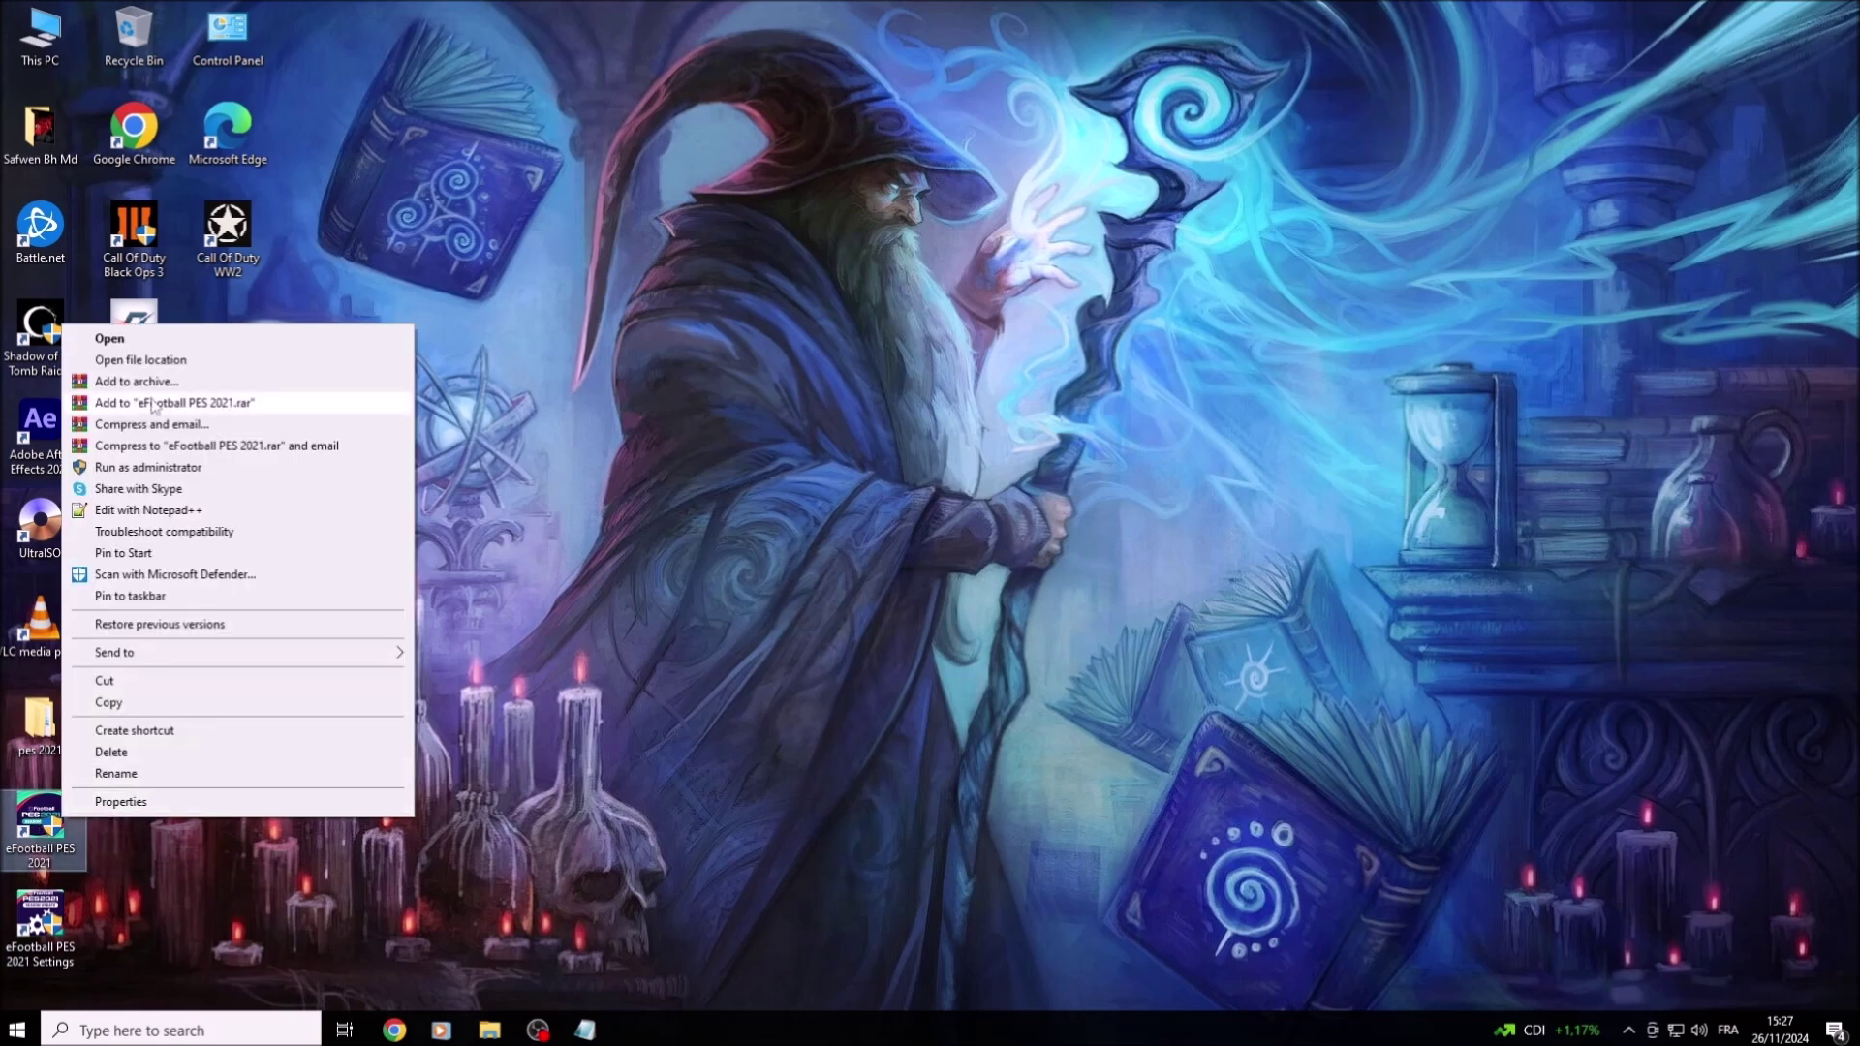
pyautogui.click(113, 341)
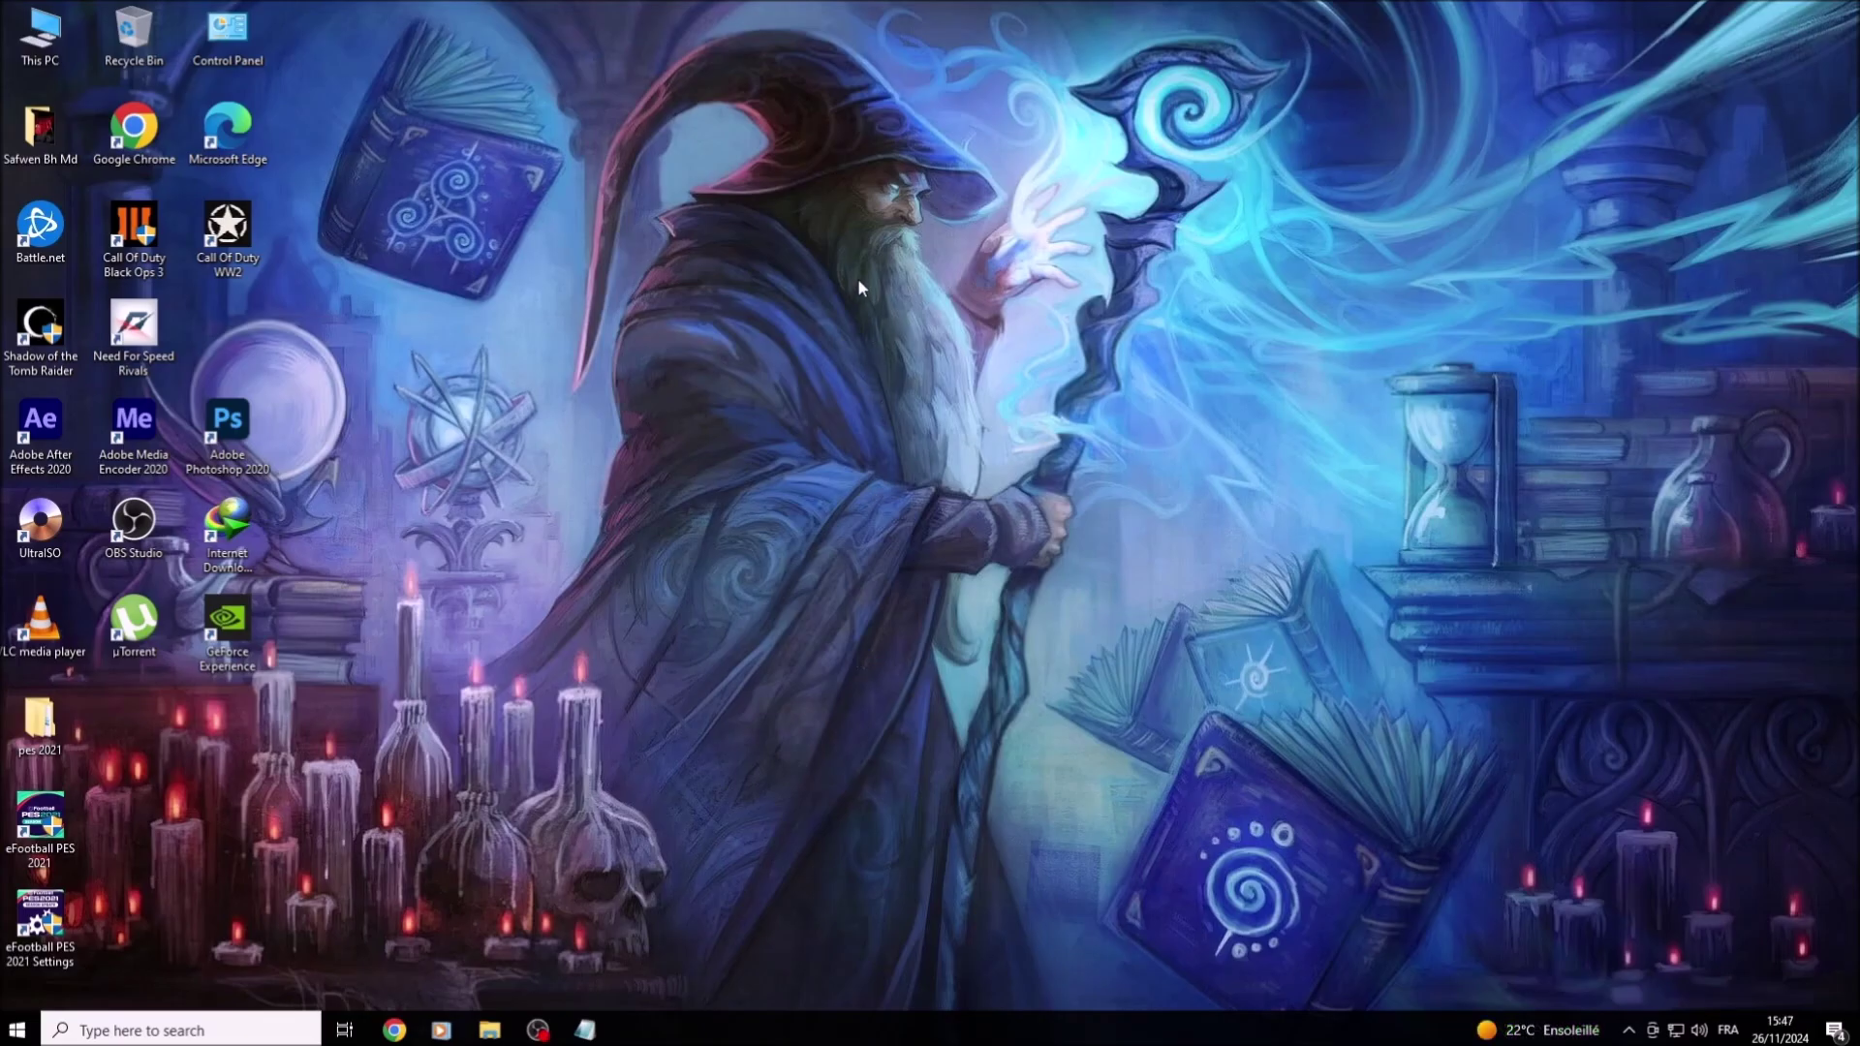
# Step: Refresh the desktop and review the notes on adding a gamepad through eFootball PES 2021 Settings with the correct buttons
pyautogui.rightClick(858, 279)
pyautogui.rightClick(908, 335)
pyautogui.click(940, 392)
pyautogui.click(584, 1030)
pyautogui.moveTo(329, 73); pyautogui.dragTo(1051, 72)
pyautogui.moveTo(341, 116); pyautogui.dragTo(1089, 117)
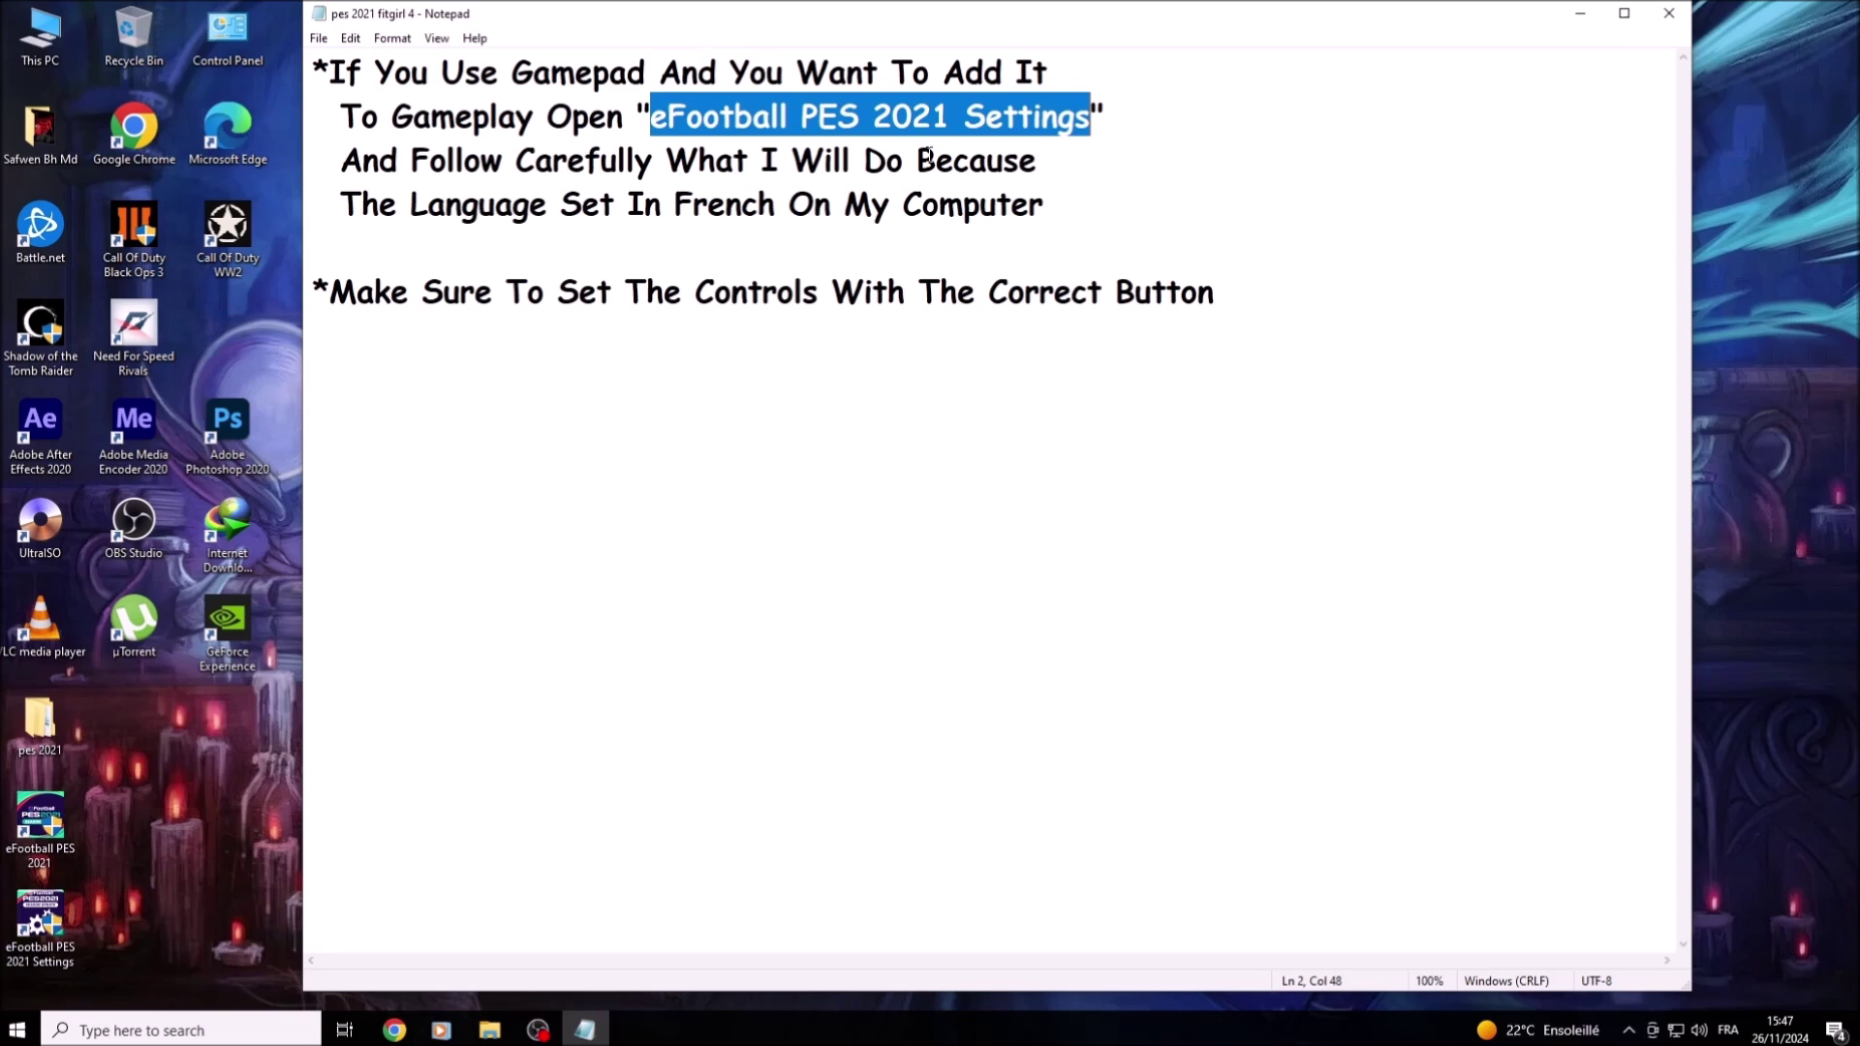
pyautogui.moveTo(321, 162); pyautogui.dragTo(1032, 152)
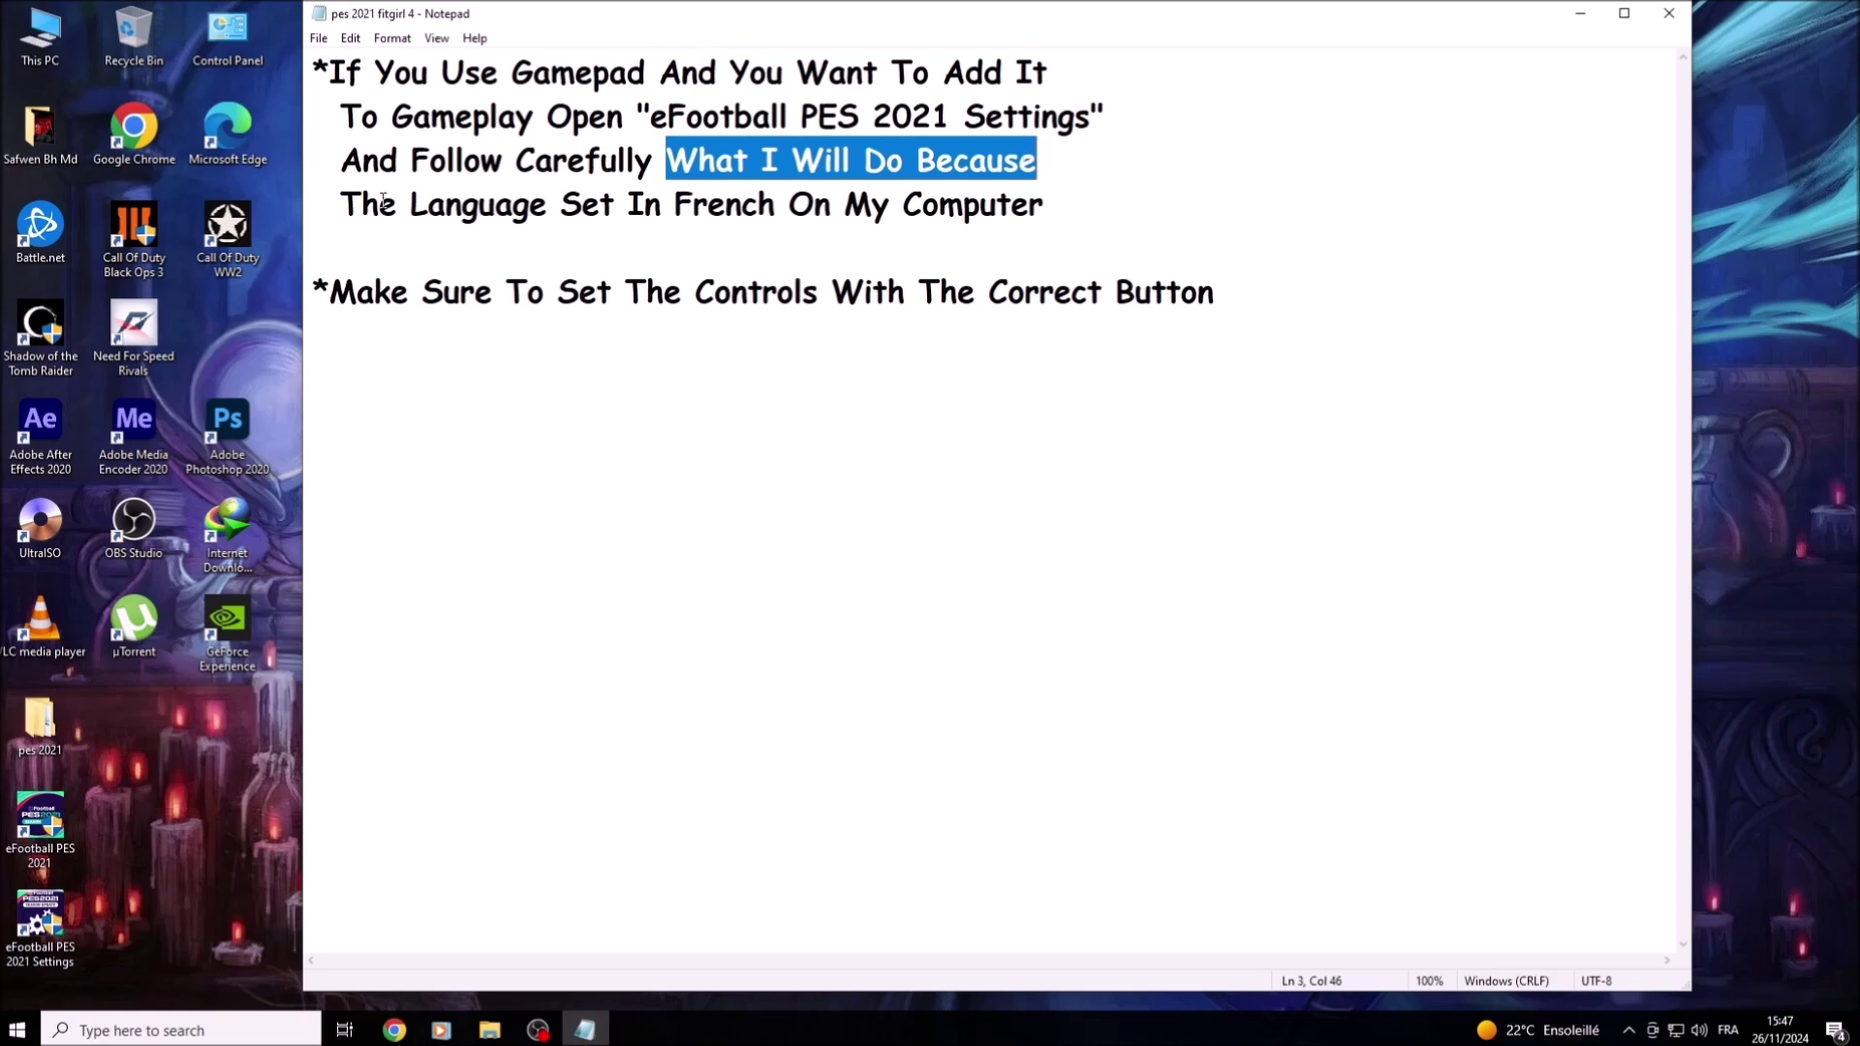
pyautogui.moveTo(344, 202); pyautogui.dragTo(1044, 192)
pyautogui.moveTo(331, 292); pyautogui.dragTo(1215, 281)
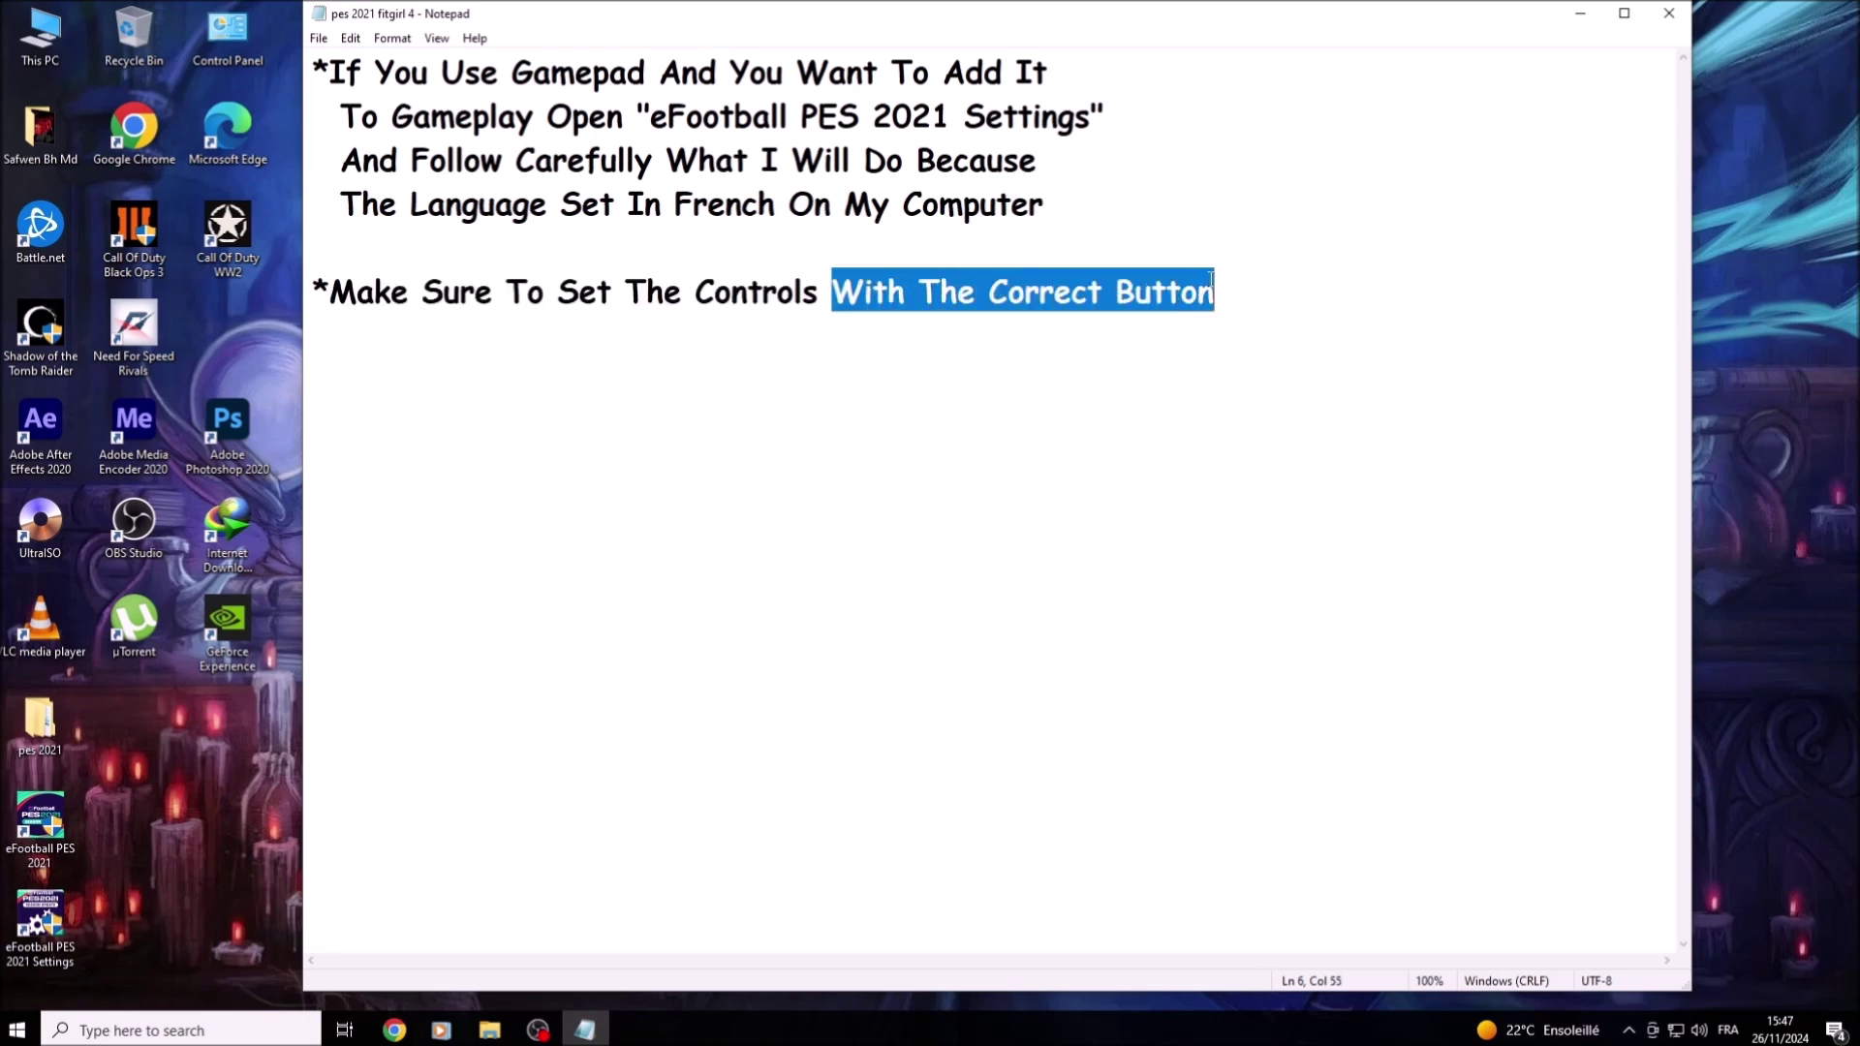
# Step: Minimize the notes, open eFootball PES 2021 Settings and set the screen mode to Plein écran
pyautogui.click(1577, 11)
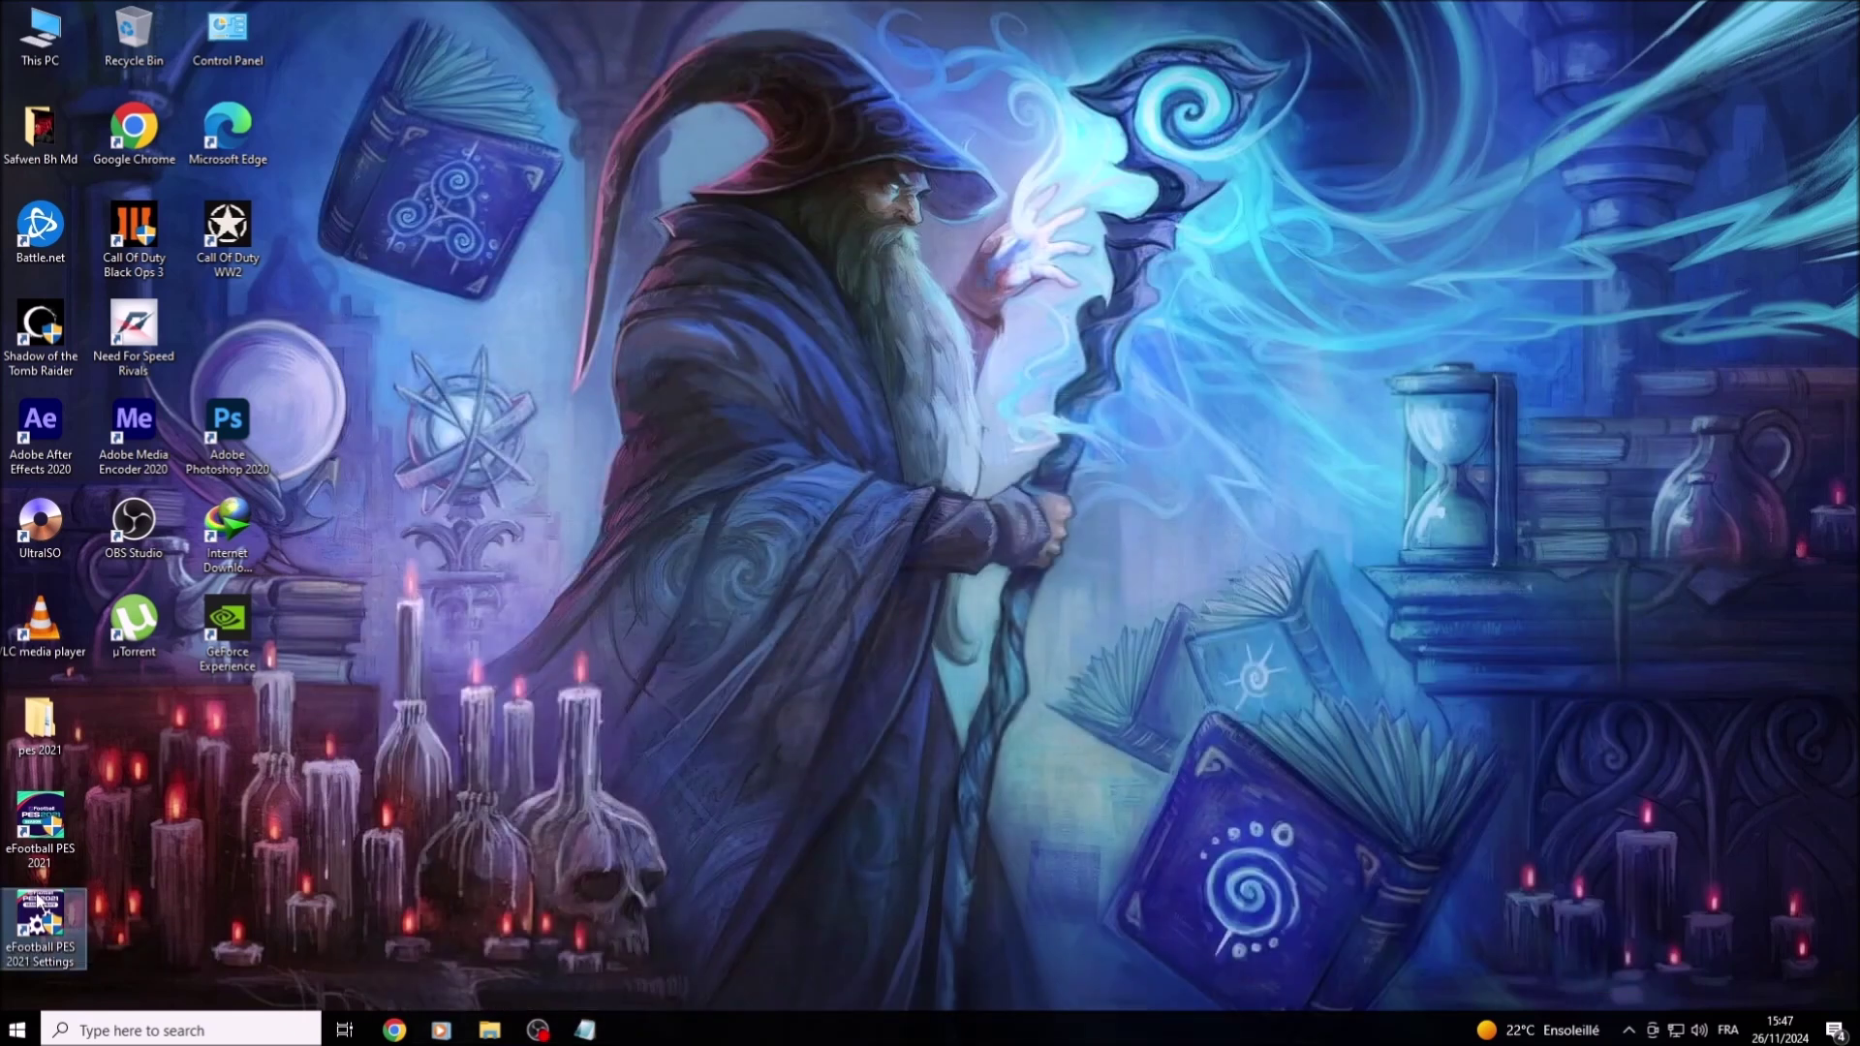
pyautogui.rightClick(39, 912)
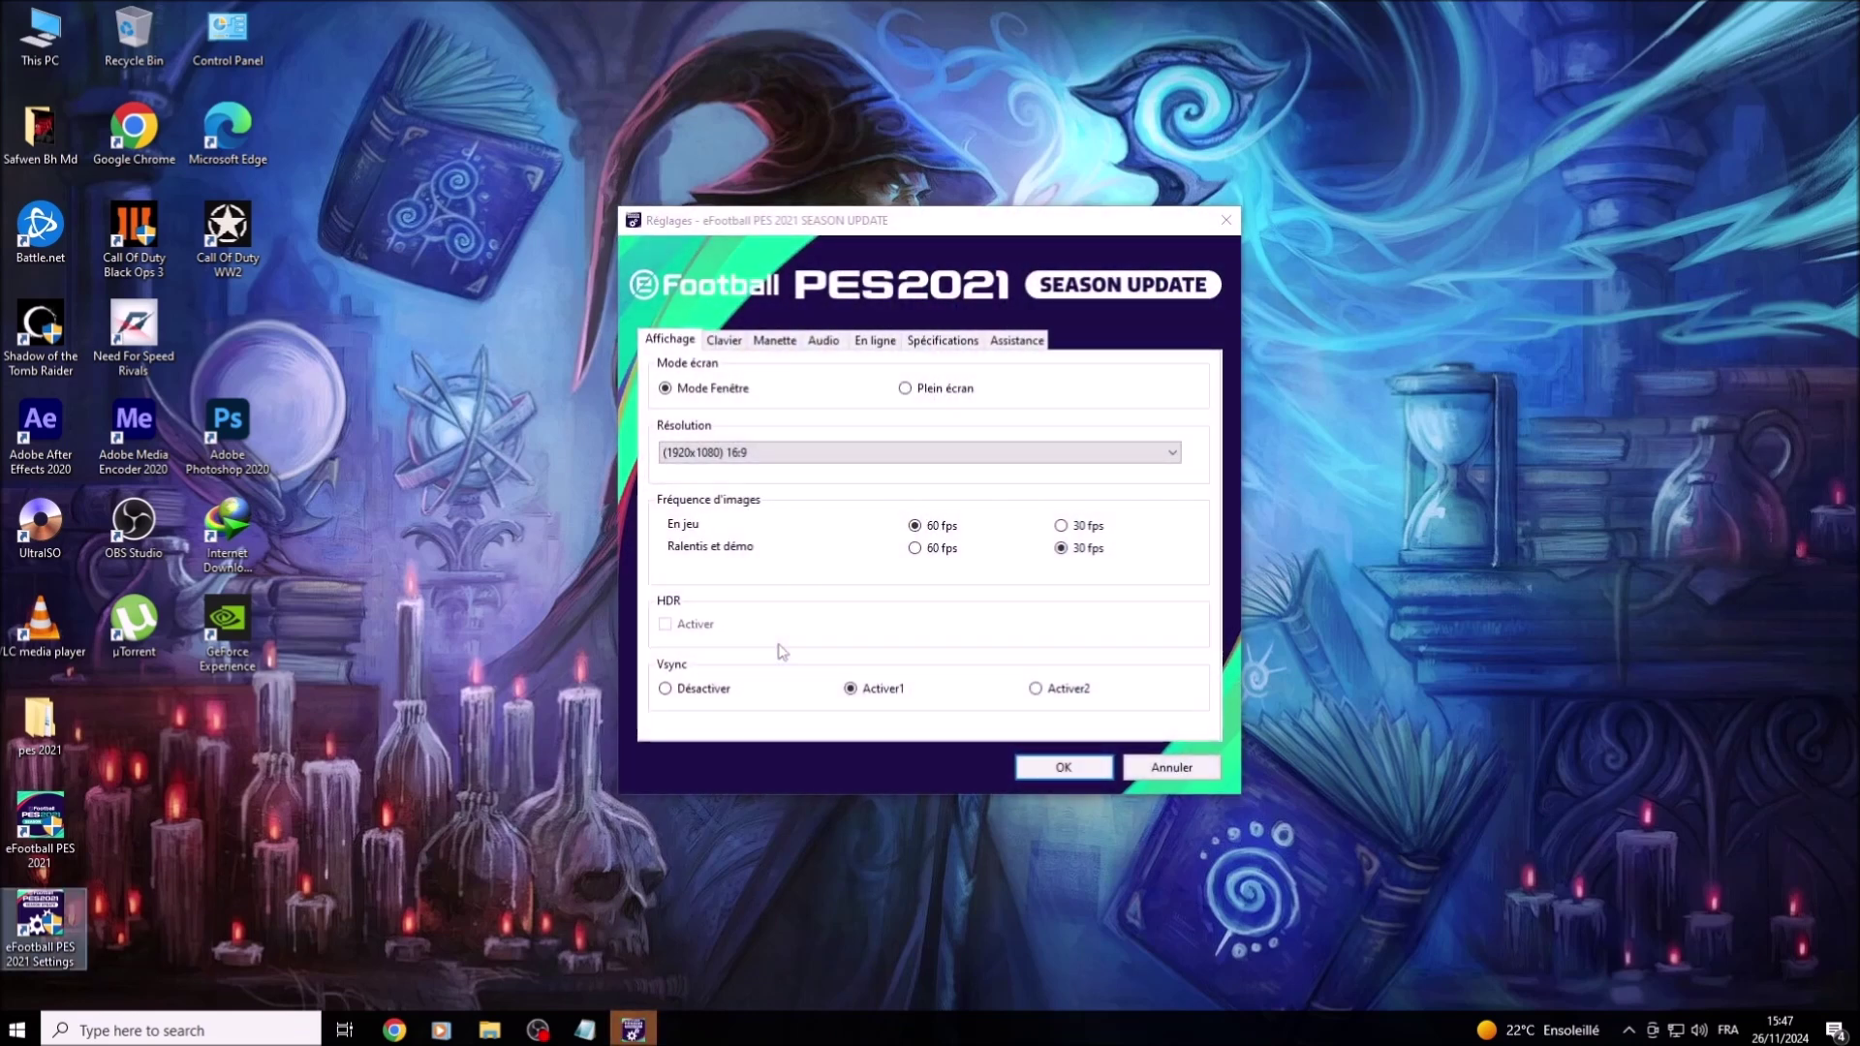
pyautogui.click(909, 389)
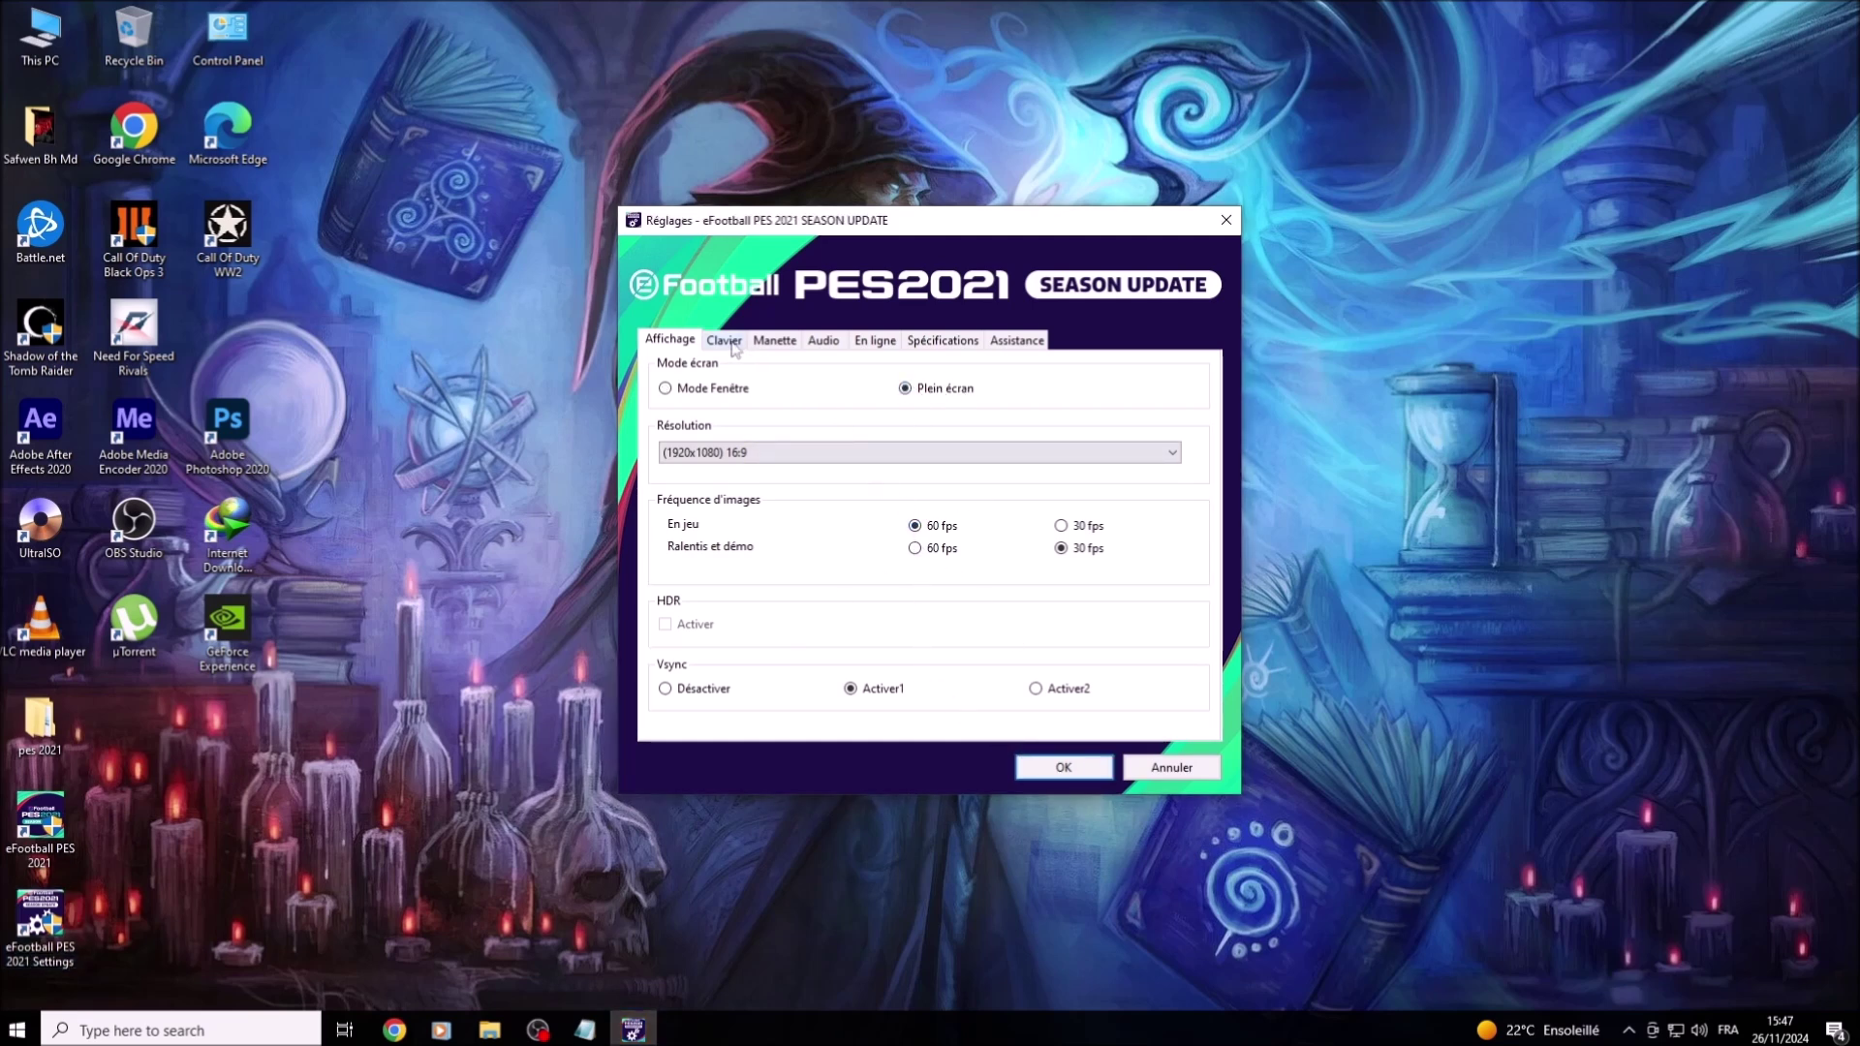
# Step: Set the controller input to DirectInput and choose USB Gamepad as the device for Manette 1
pyautogui.click(776, 343)
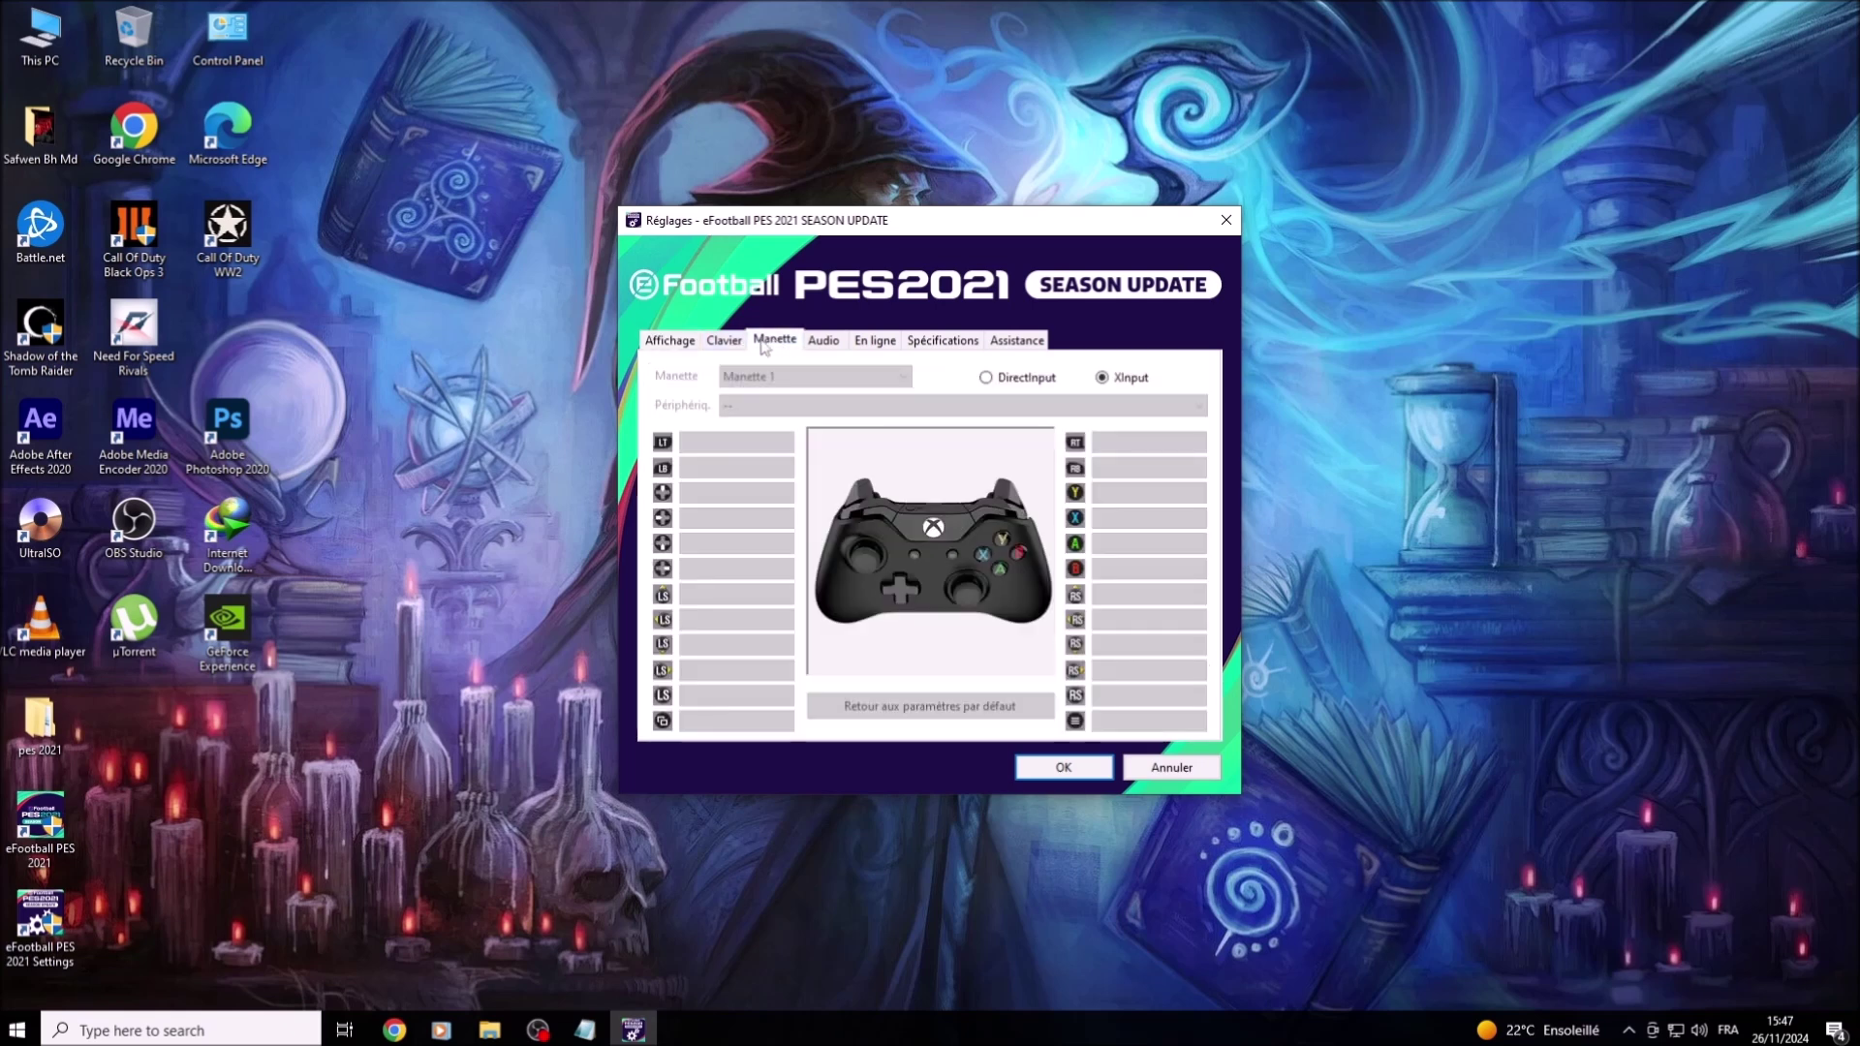
pyautogui.click(986, 378)
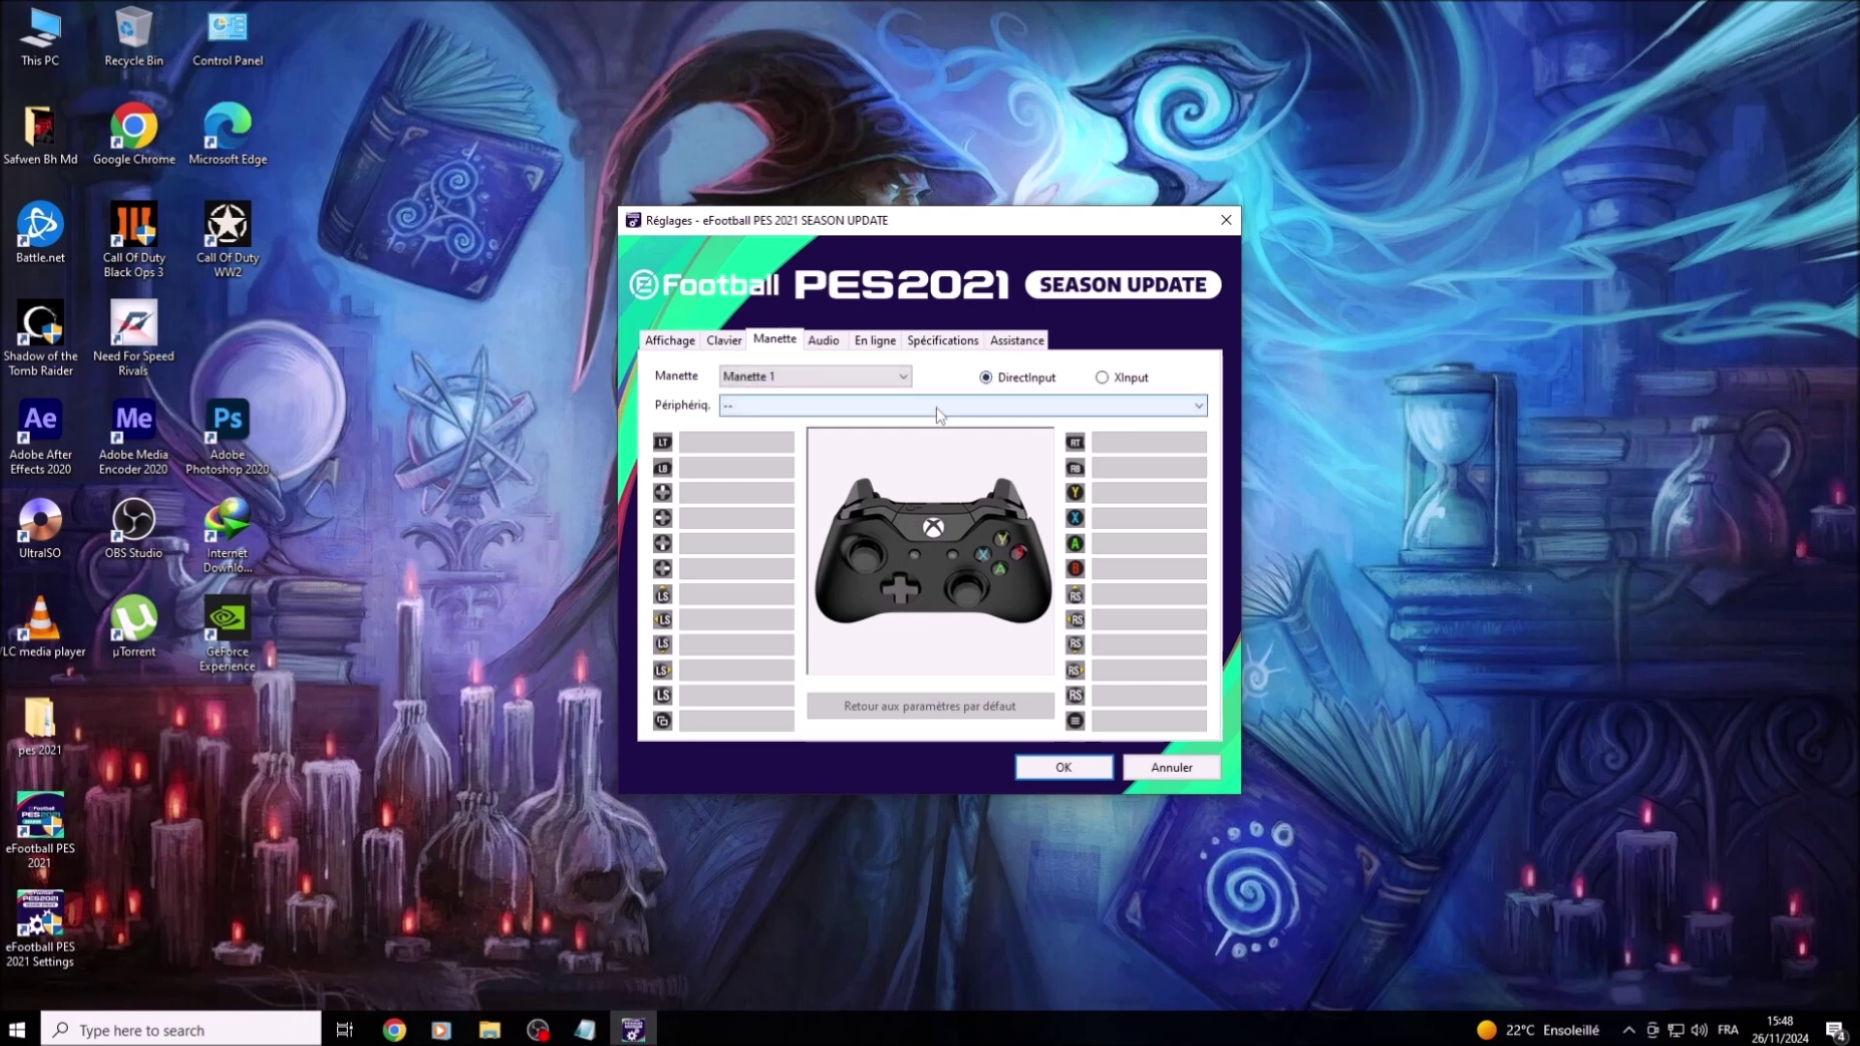
pyautogui.click(814, 405)
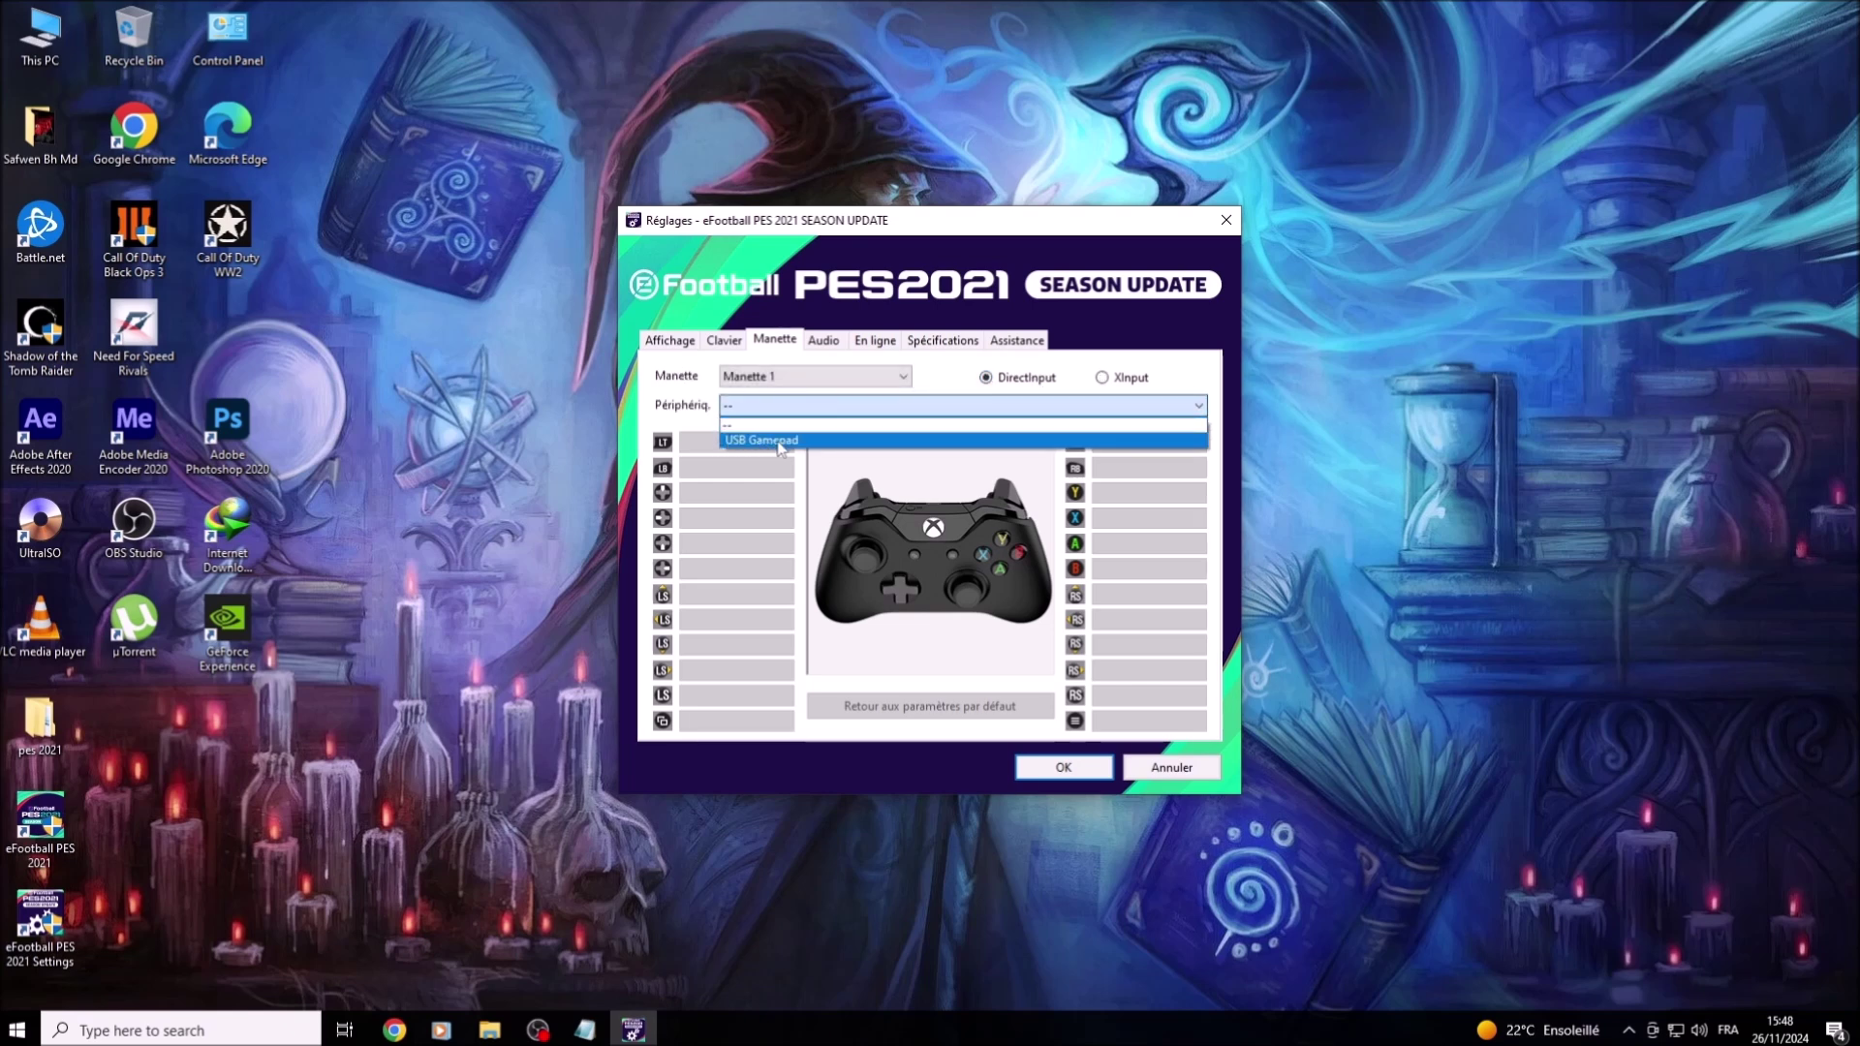
pyautogui.click(780, 441)
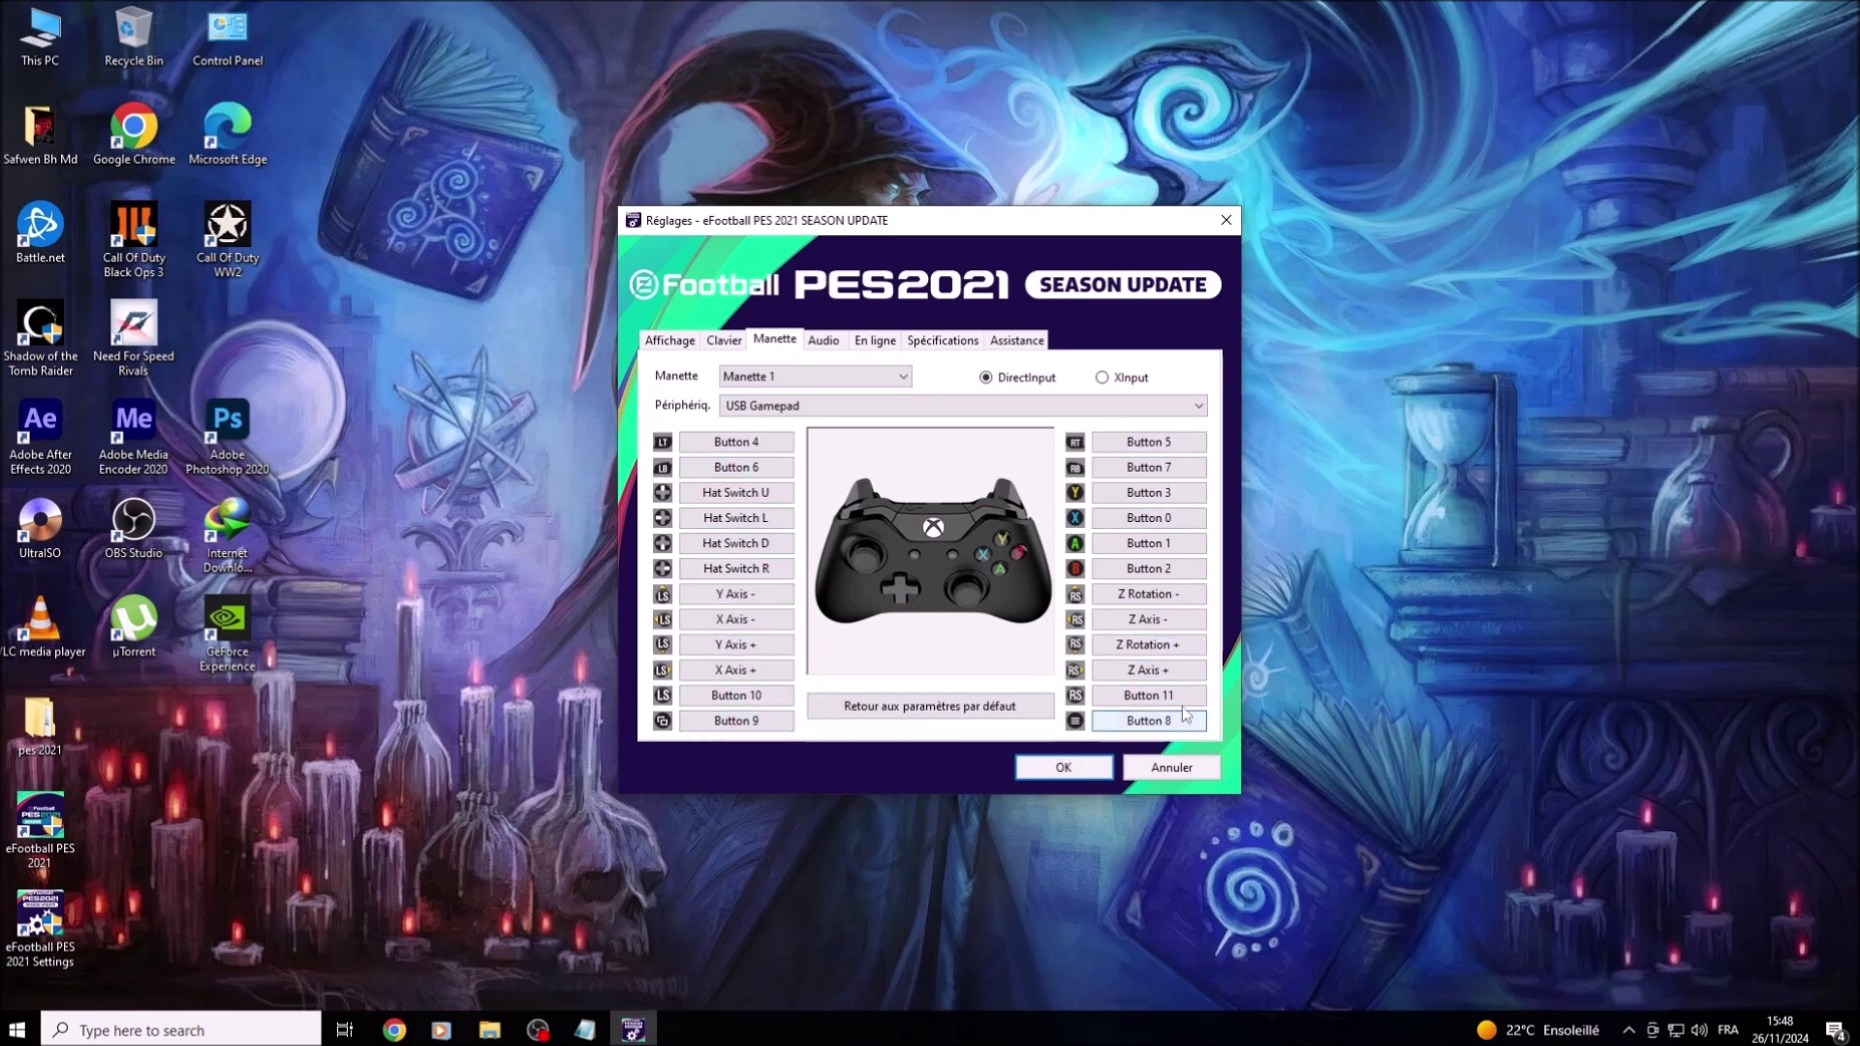
# Step: Map RT to Button 7, RB to Button 5, Y to Button 0, X to Button 3, A to Button 2 and B to Button 1
pyautogui.click(1199, 444)
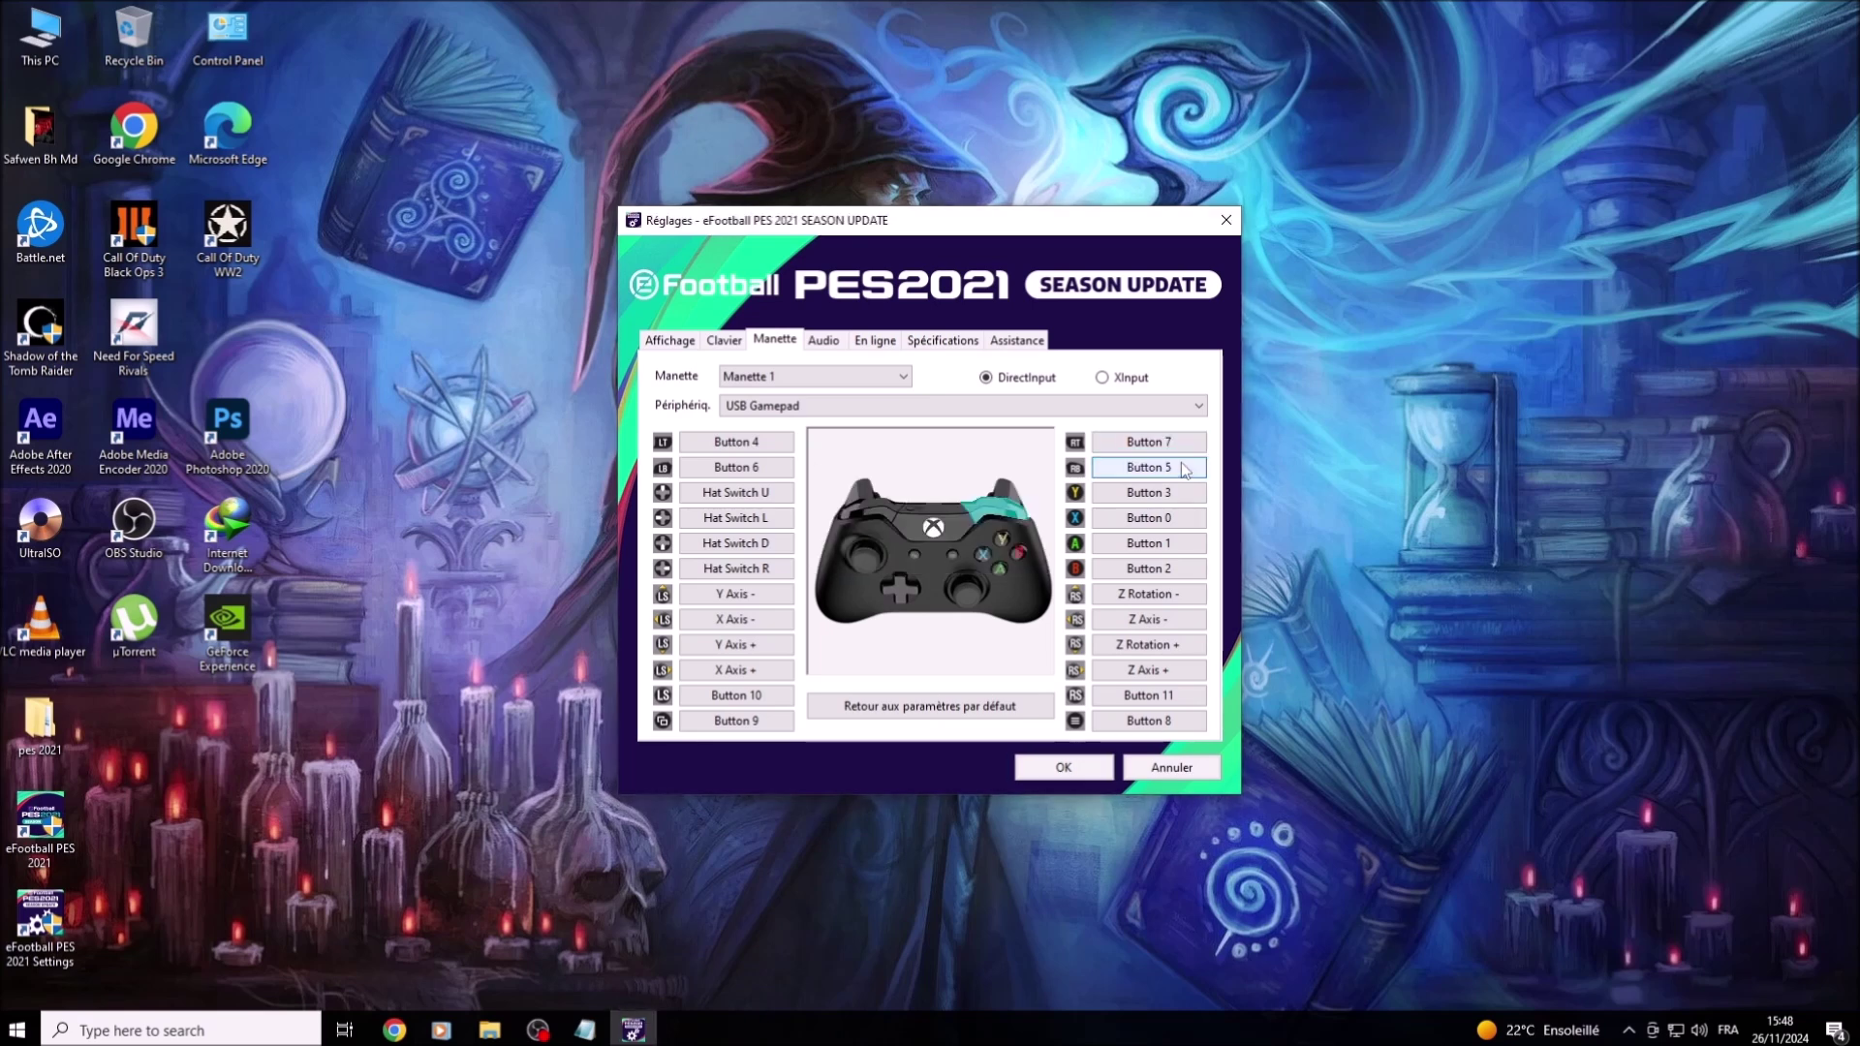
pyautogui.click(1165, 496)
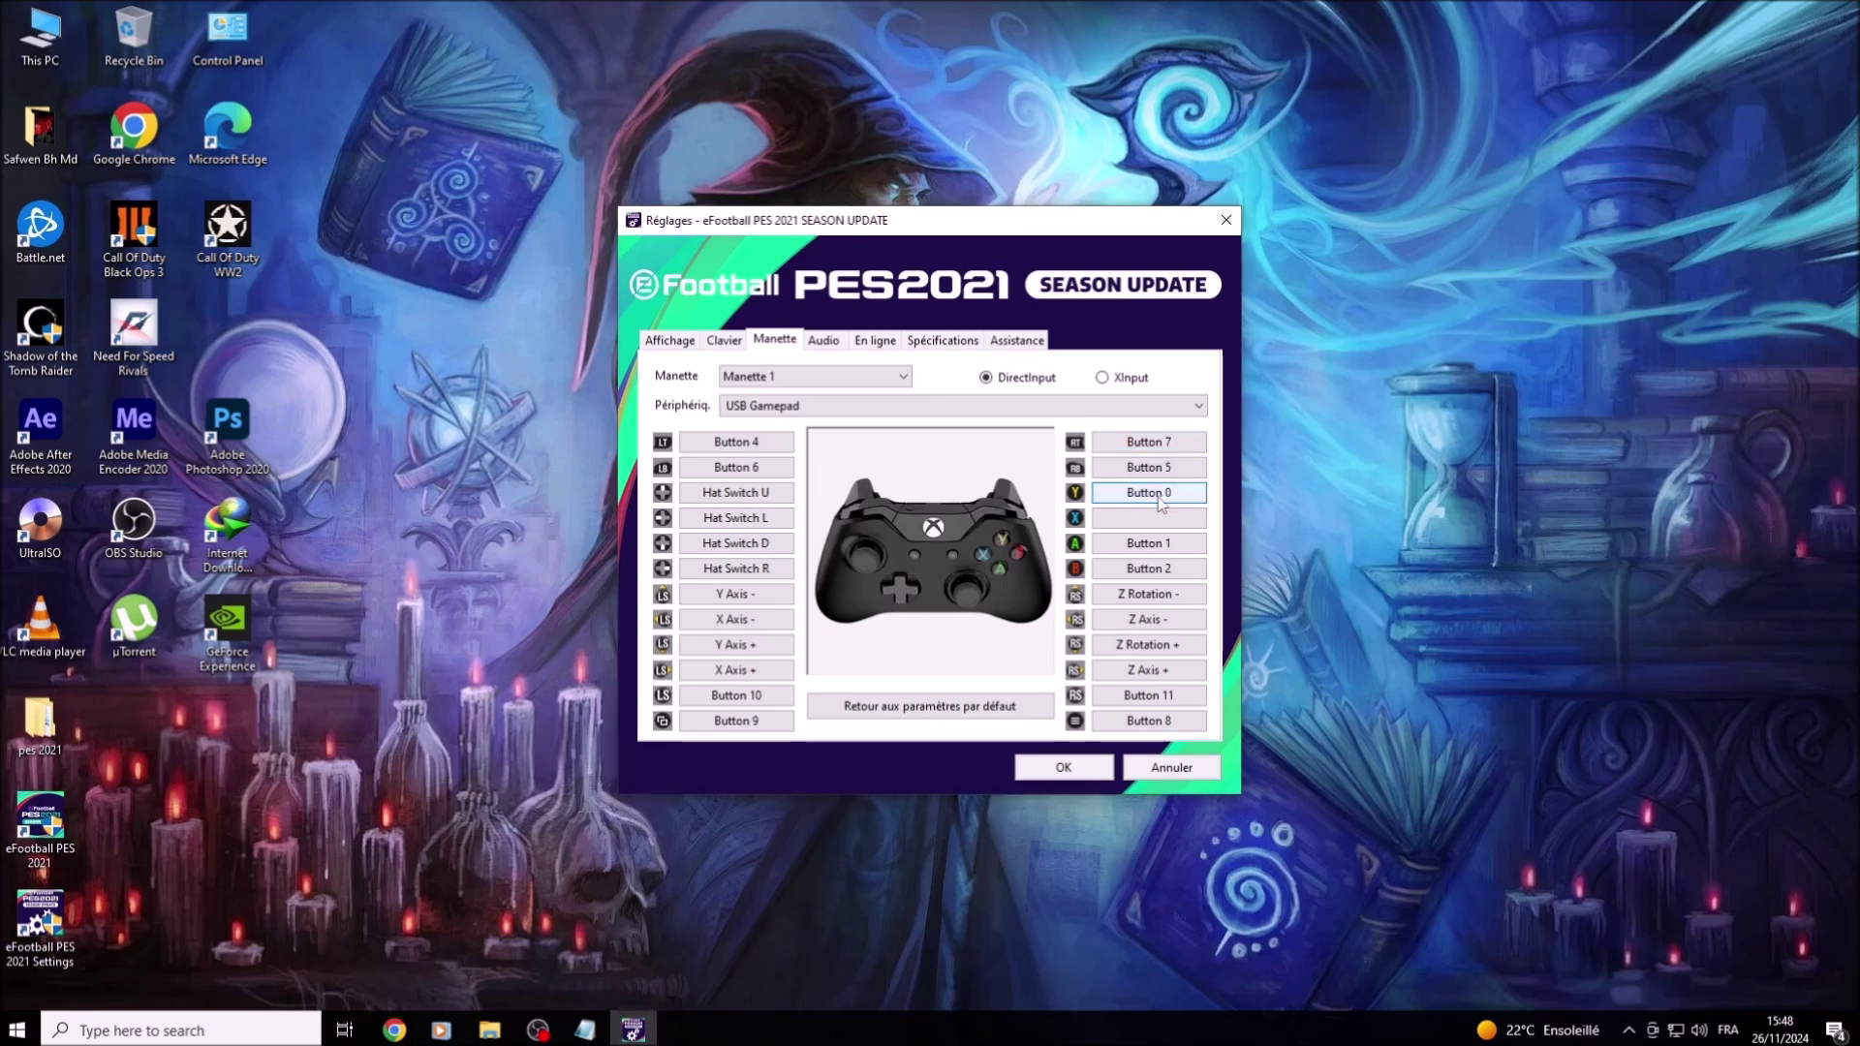
pyautogui.click(1149, 519)
pyautogui.click(1135, 549)
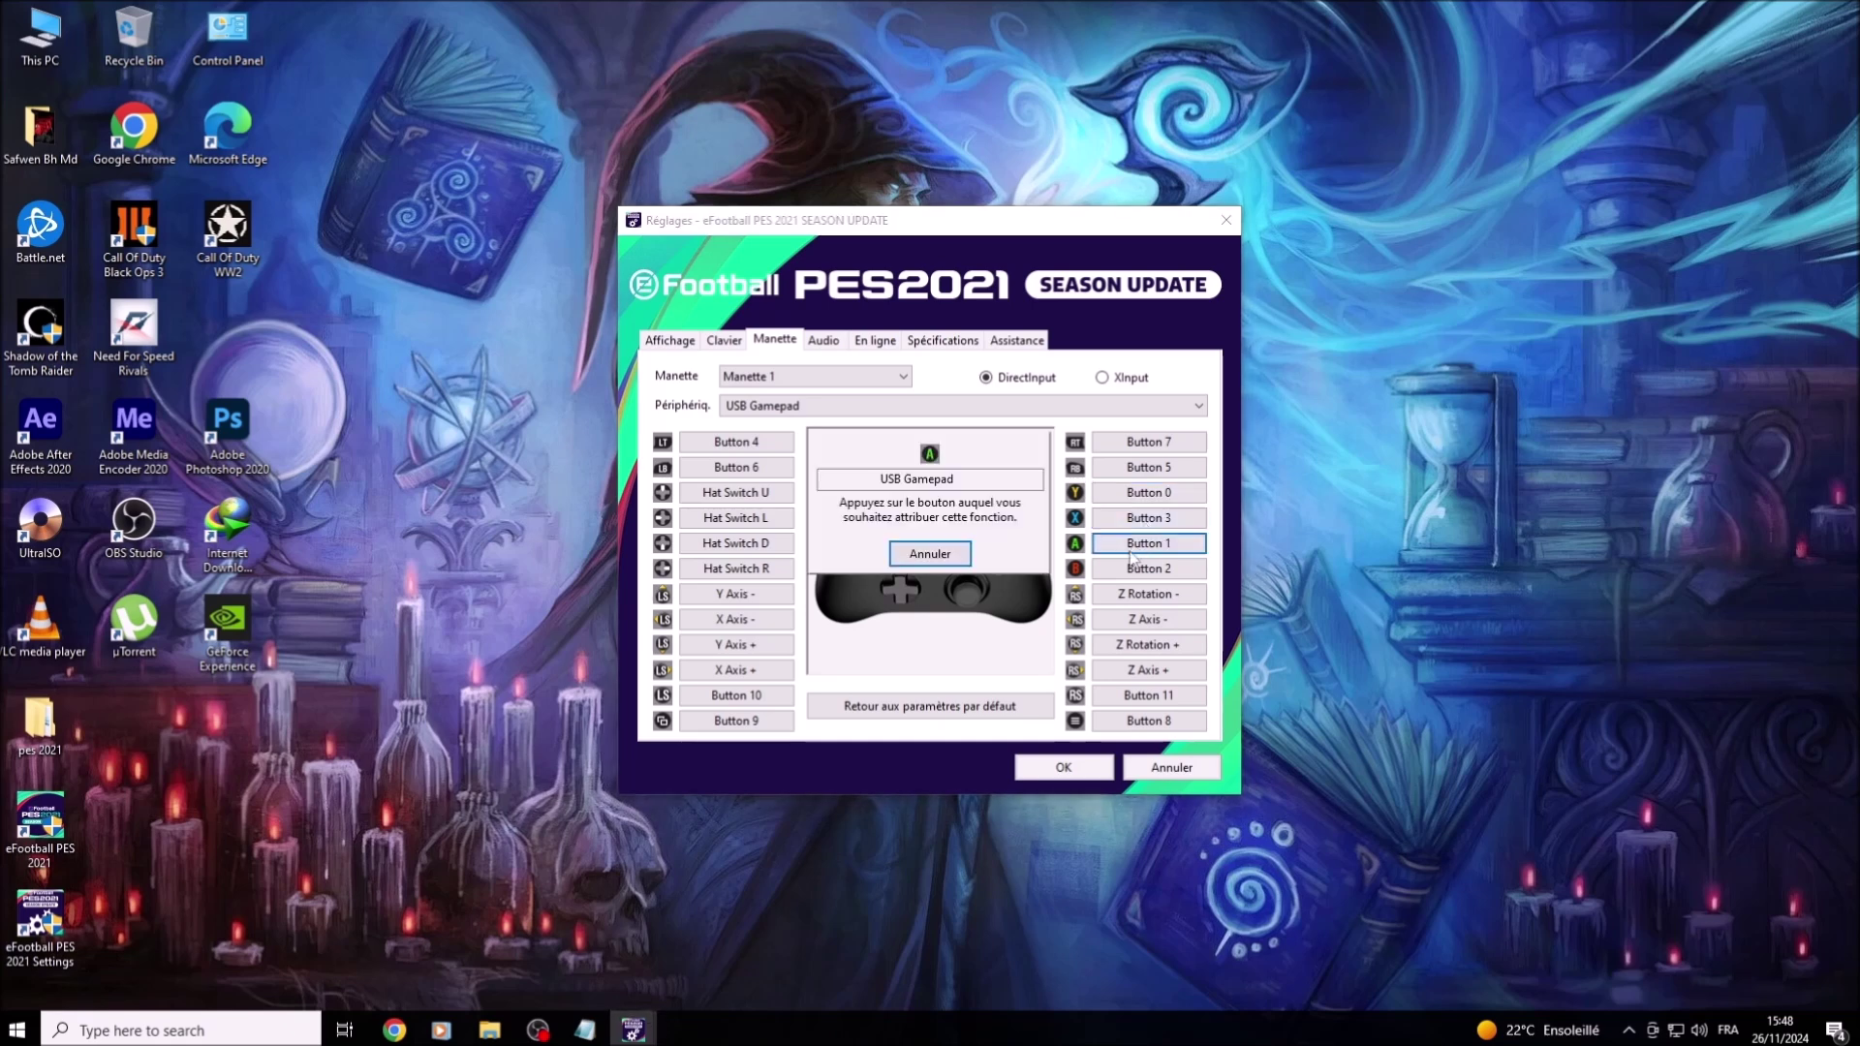
pyautogui.click(1128, 571)
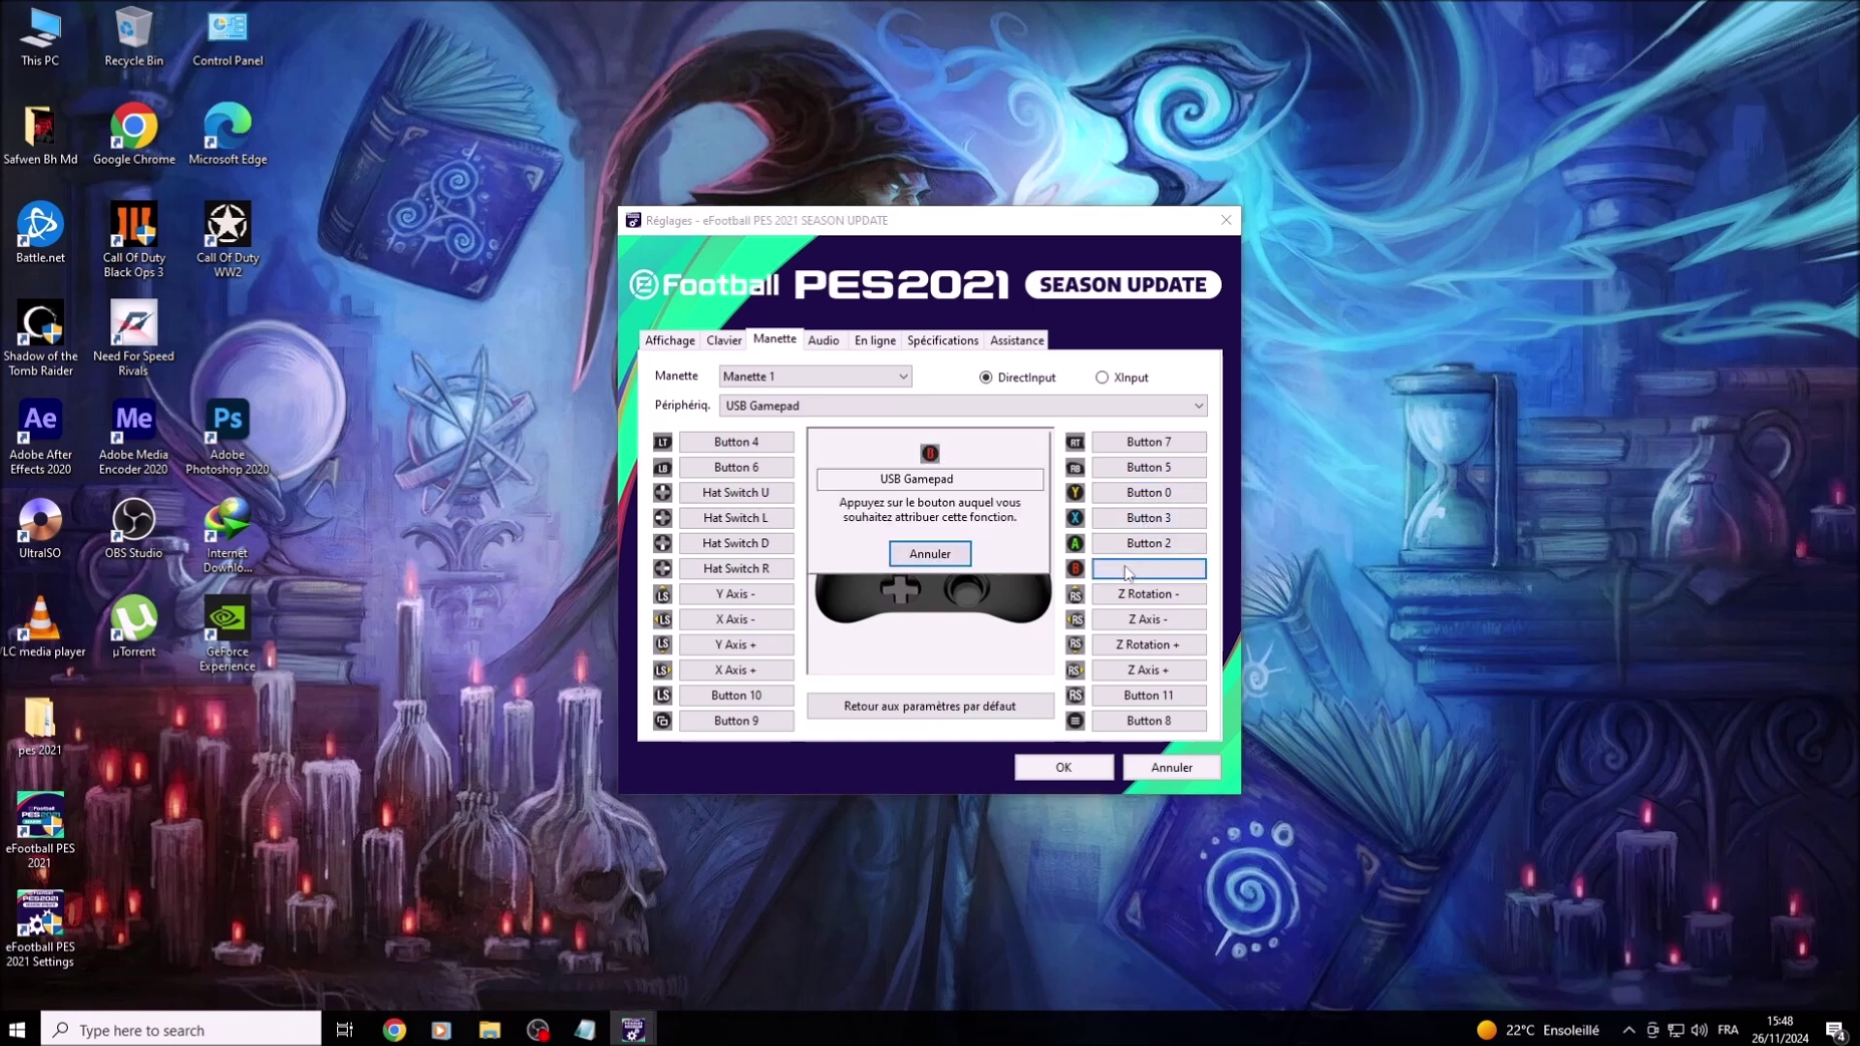
# Step: Map the right stick's up, left, down and right directions to Z Axis -, Z Rotation -, Z Axis + and Z Rotation +
pyautogui.click(1121, 594)
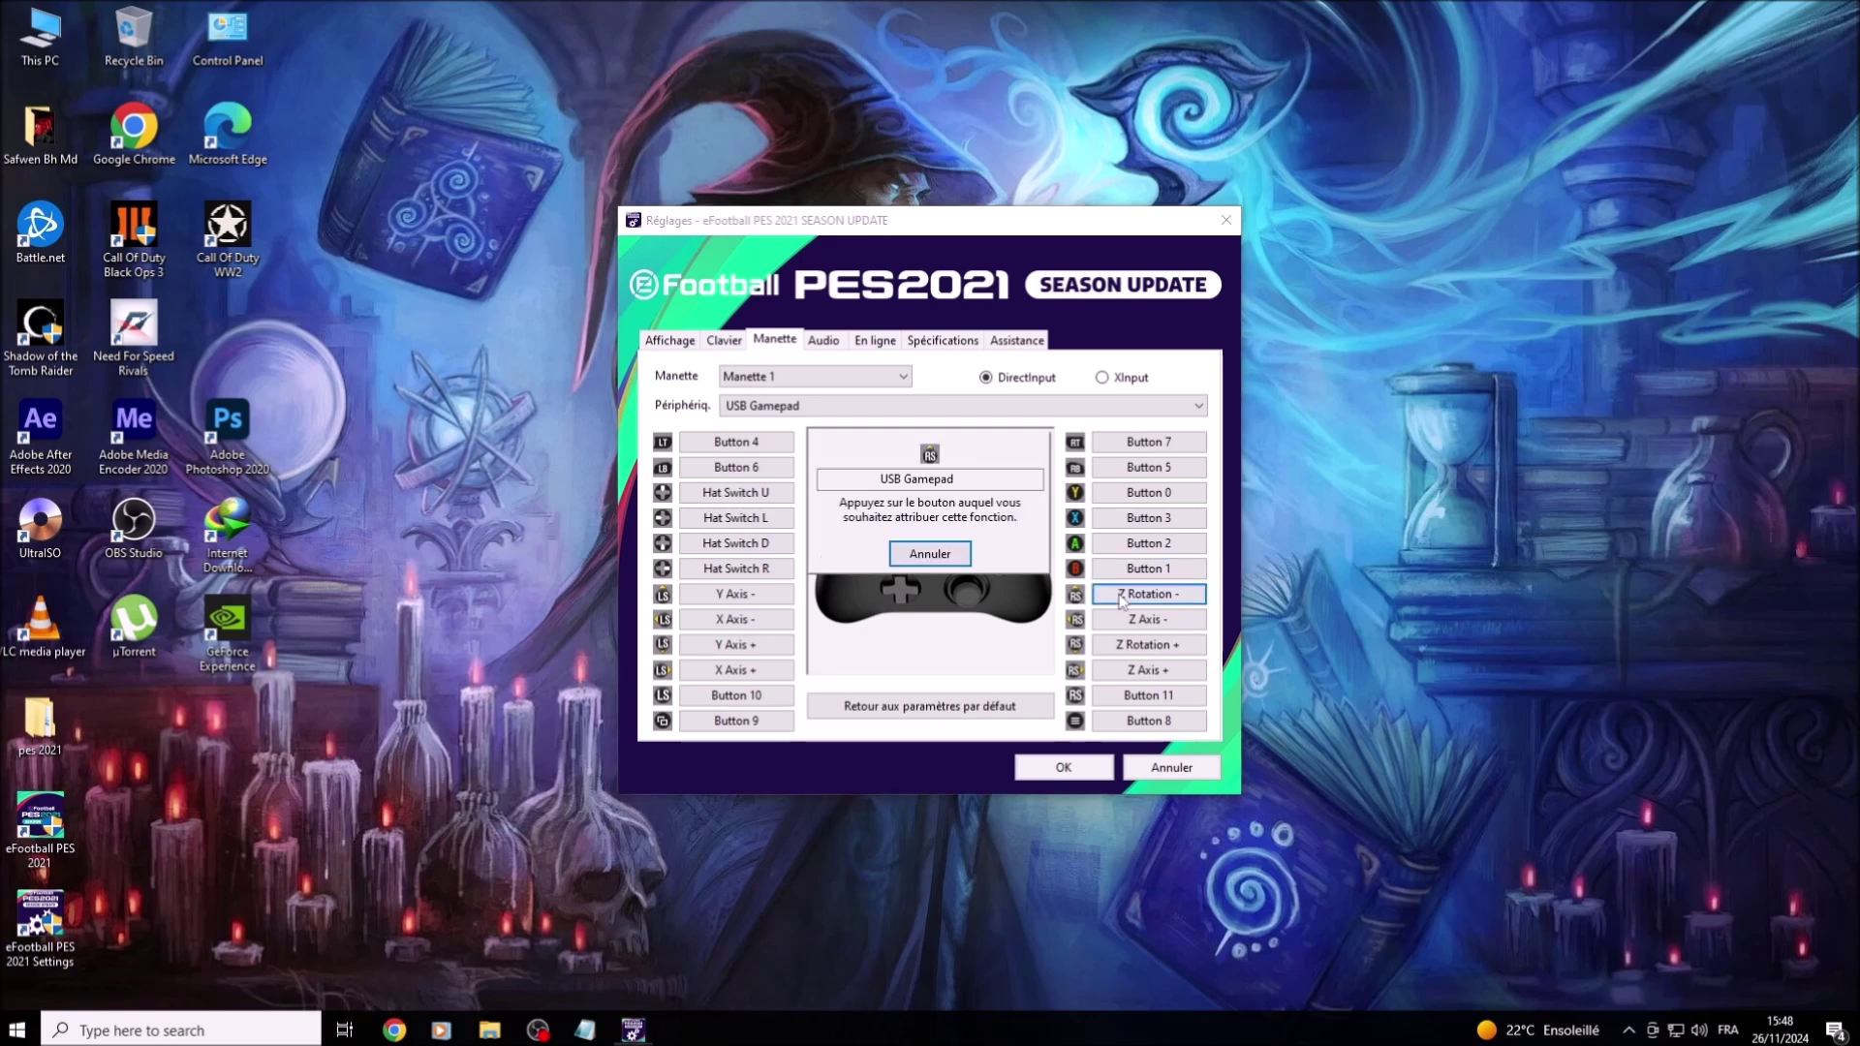
pyautogui.click(1123, 620)
pyautogui.click(1128, 646)
pyautogui.click(1128, 649)
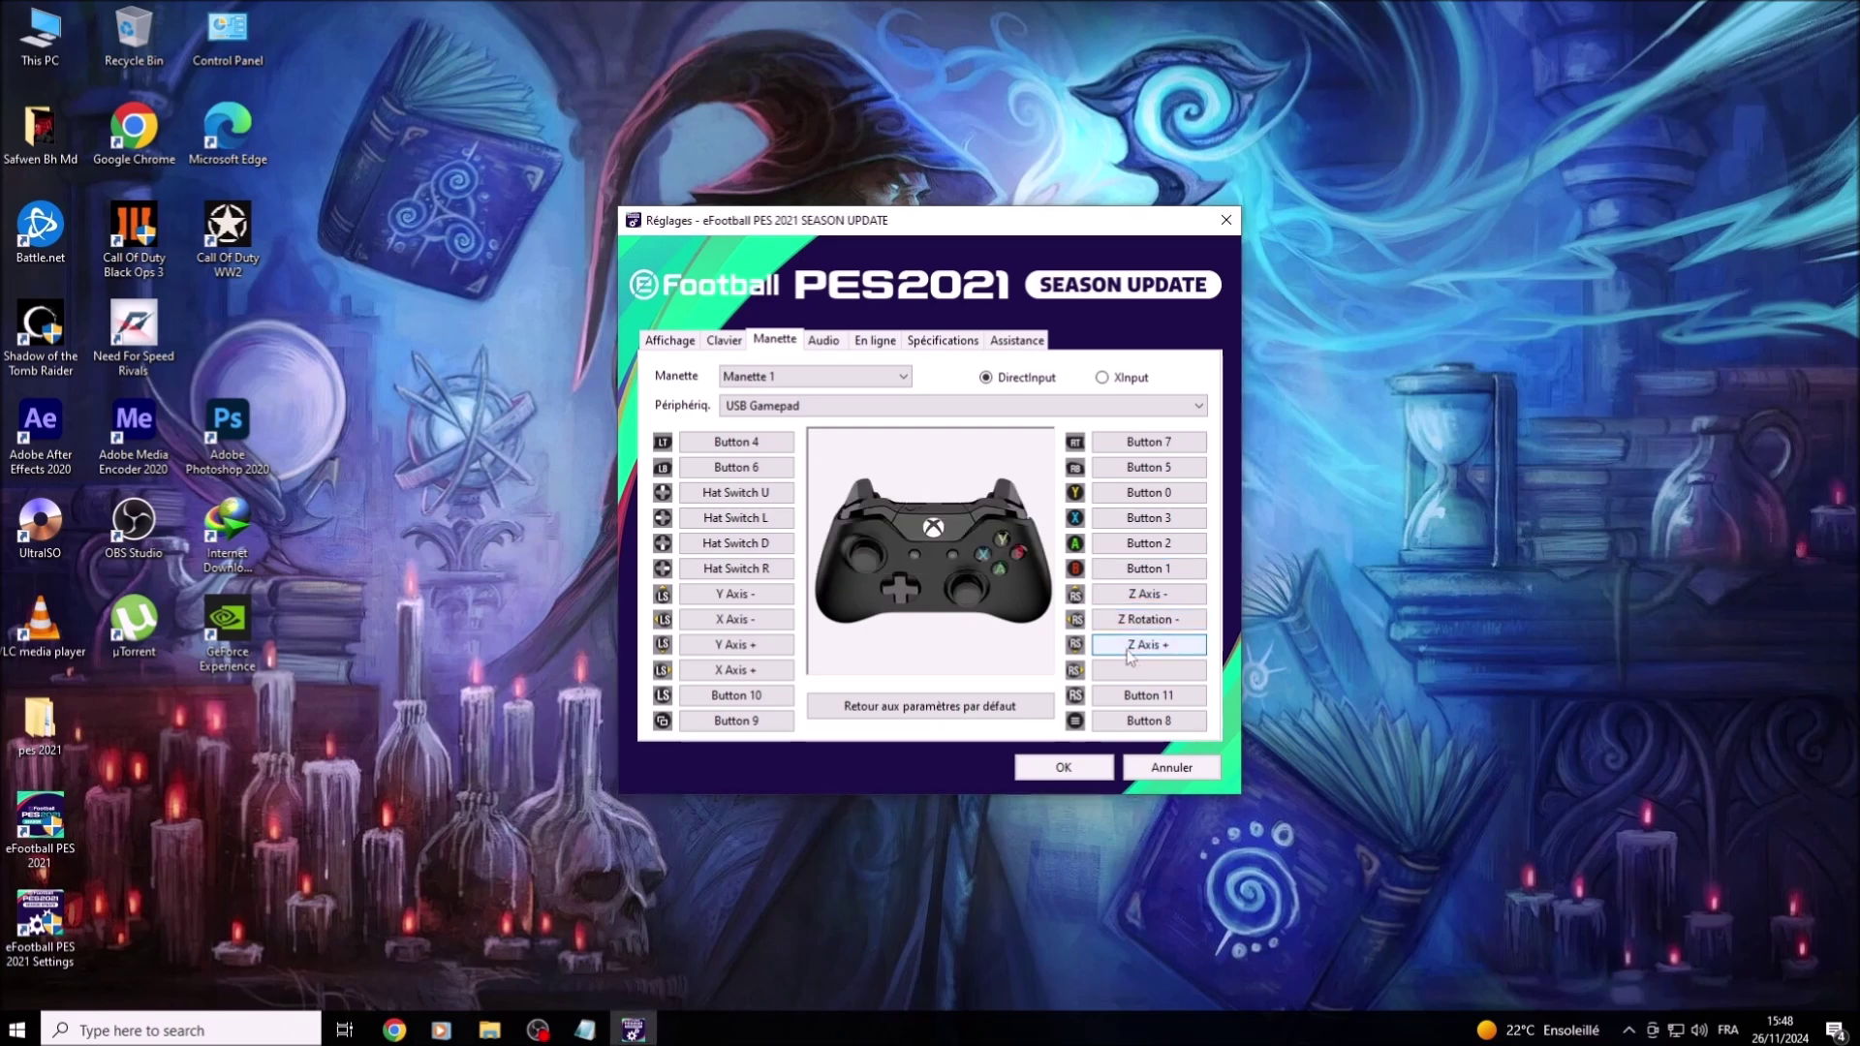
pyautogui.click(1126, 671)
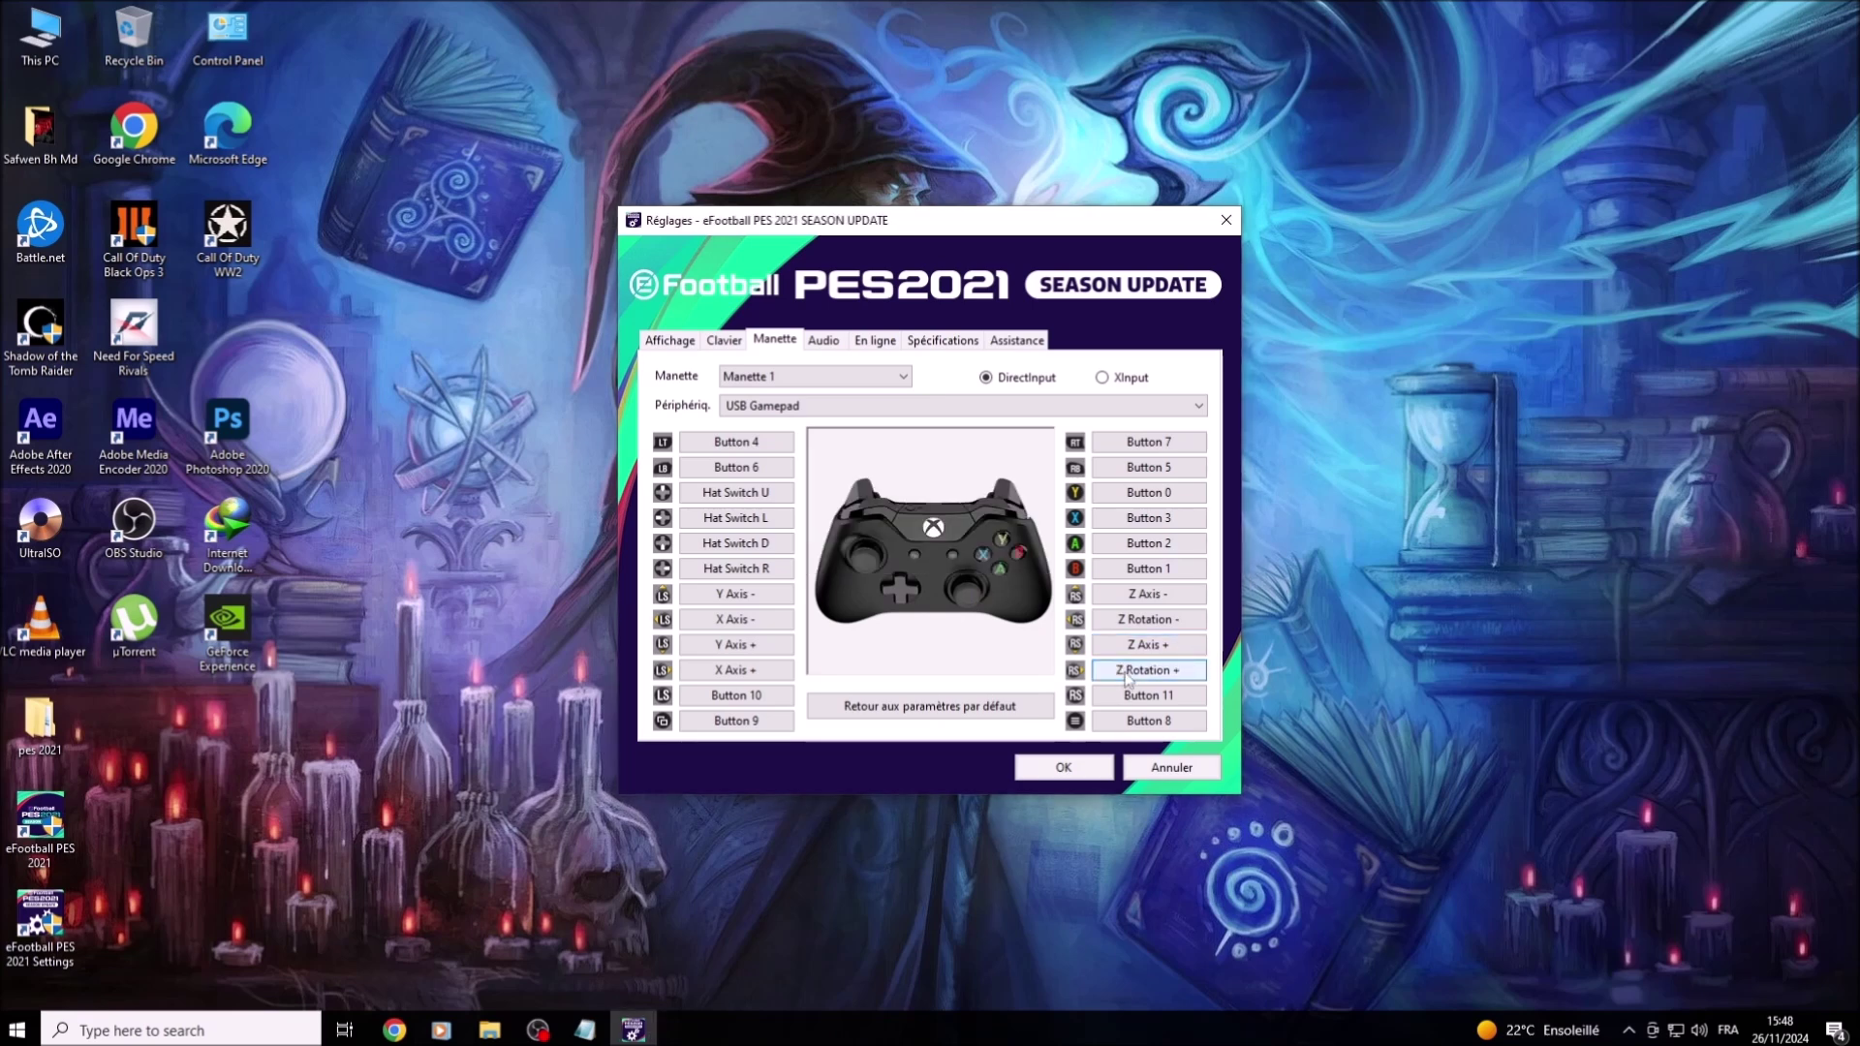
# Step: Map the Menu control to Button 9 and the View control to Button 8, and save the settings
pyautogui.click(1129, 719)
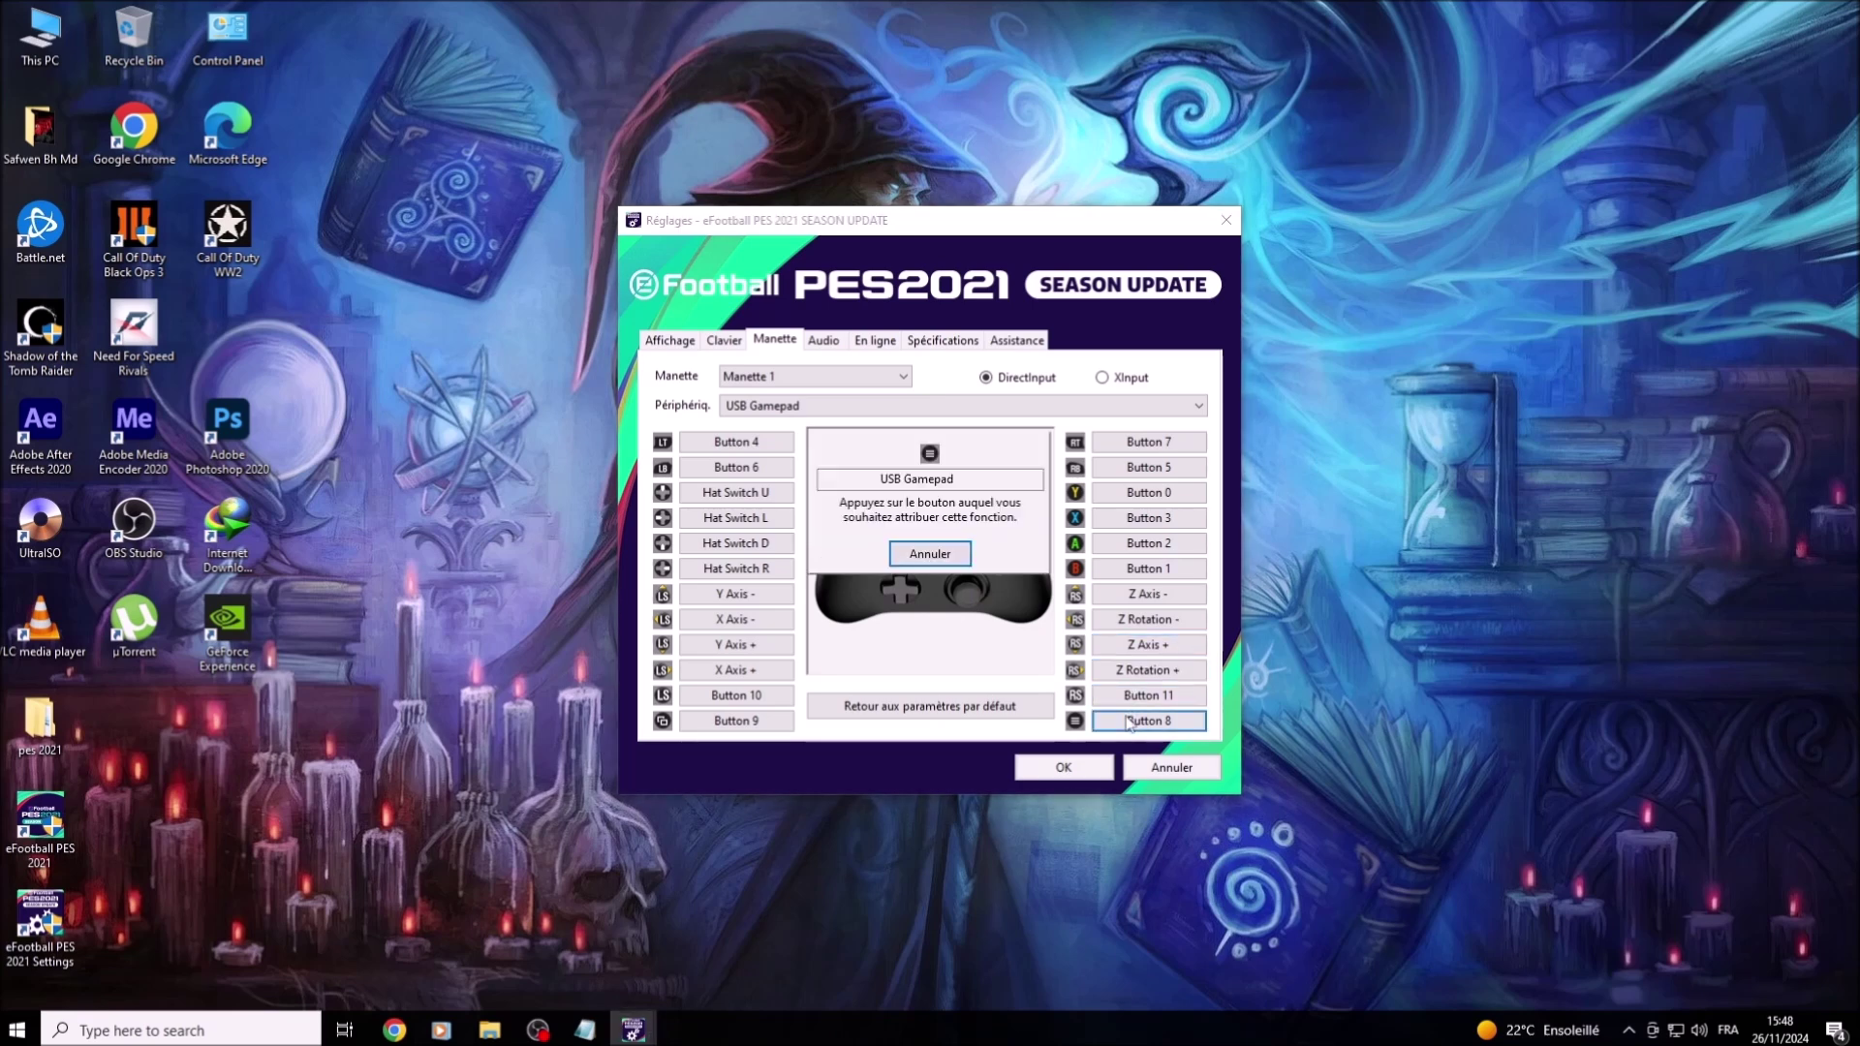
pyautogui.click(742, 723)
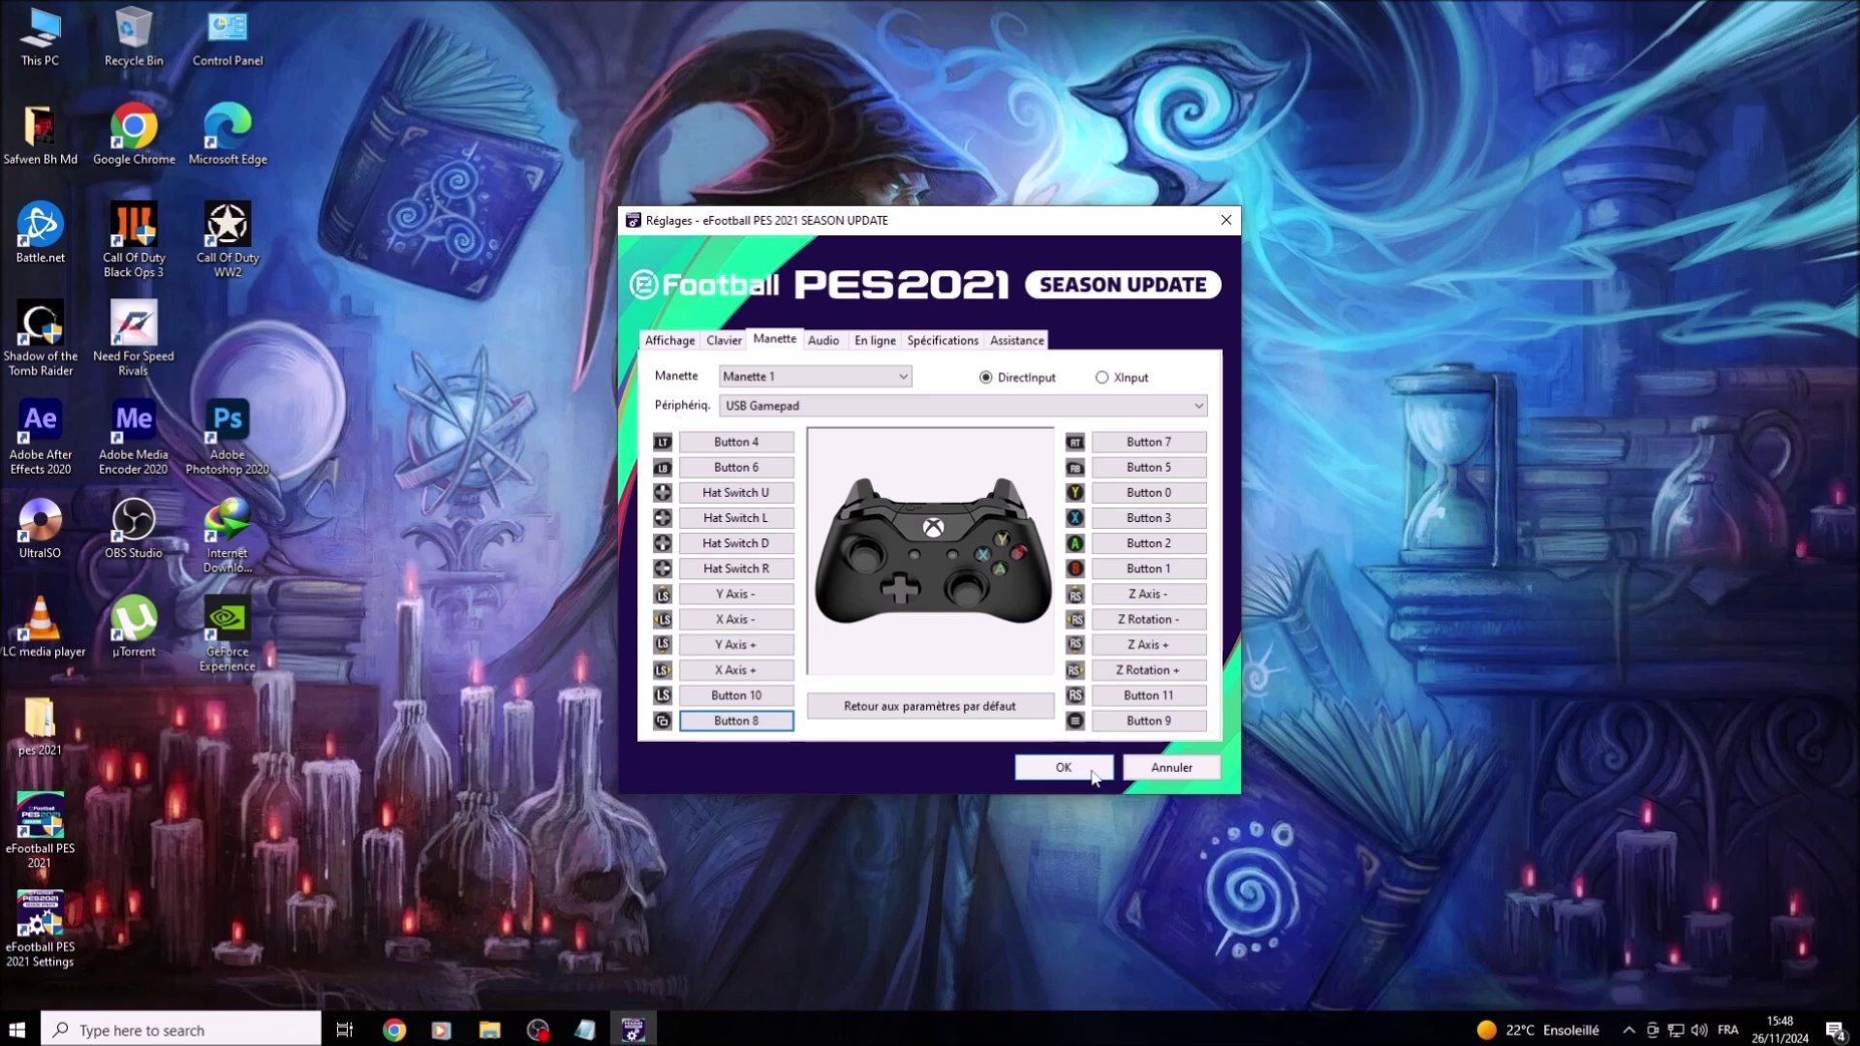
pyautogui.click(1035, 770)
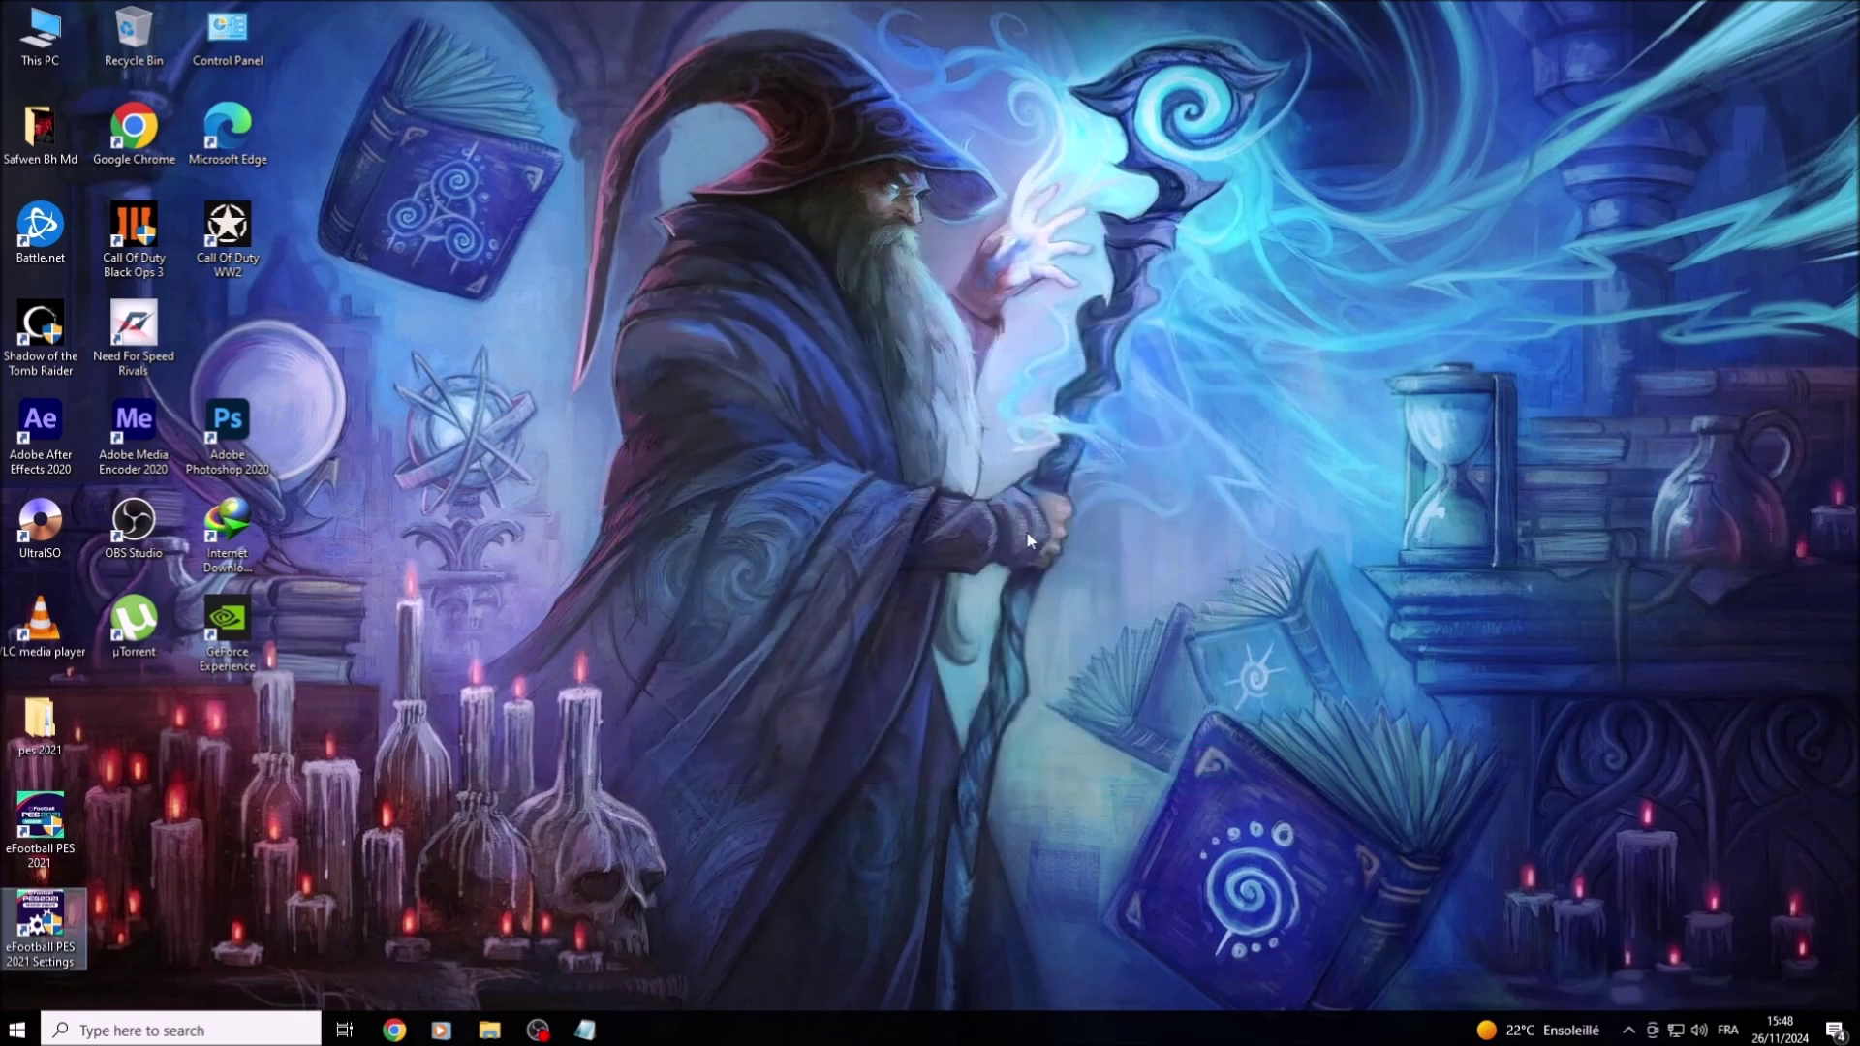
# Step: Refresh the desktop and launch eFootball PES 2021 from its shortcut with the new controller settings
pyautogui.rightClick(979, 397)
pyautogui.rightClick(1019, 458)
pyautogui.rightClick(1020, 457)
pyautogui.click(1044, 510)
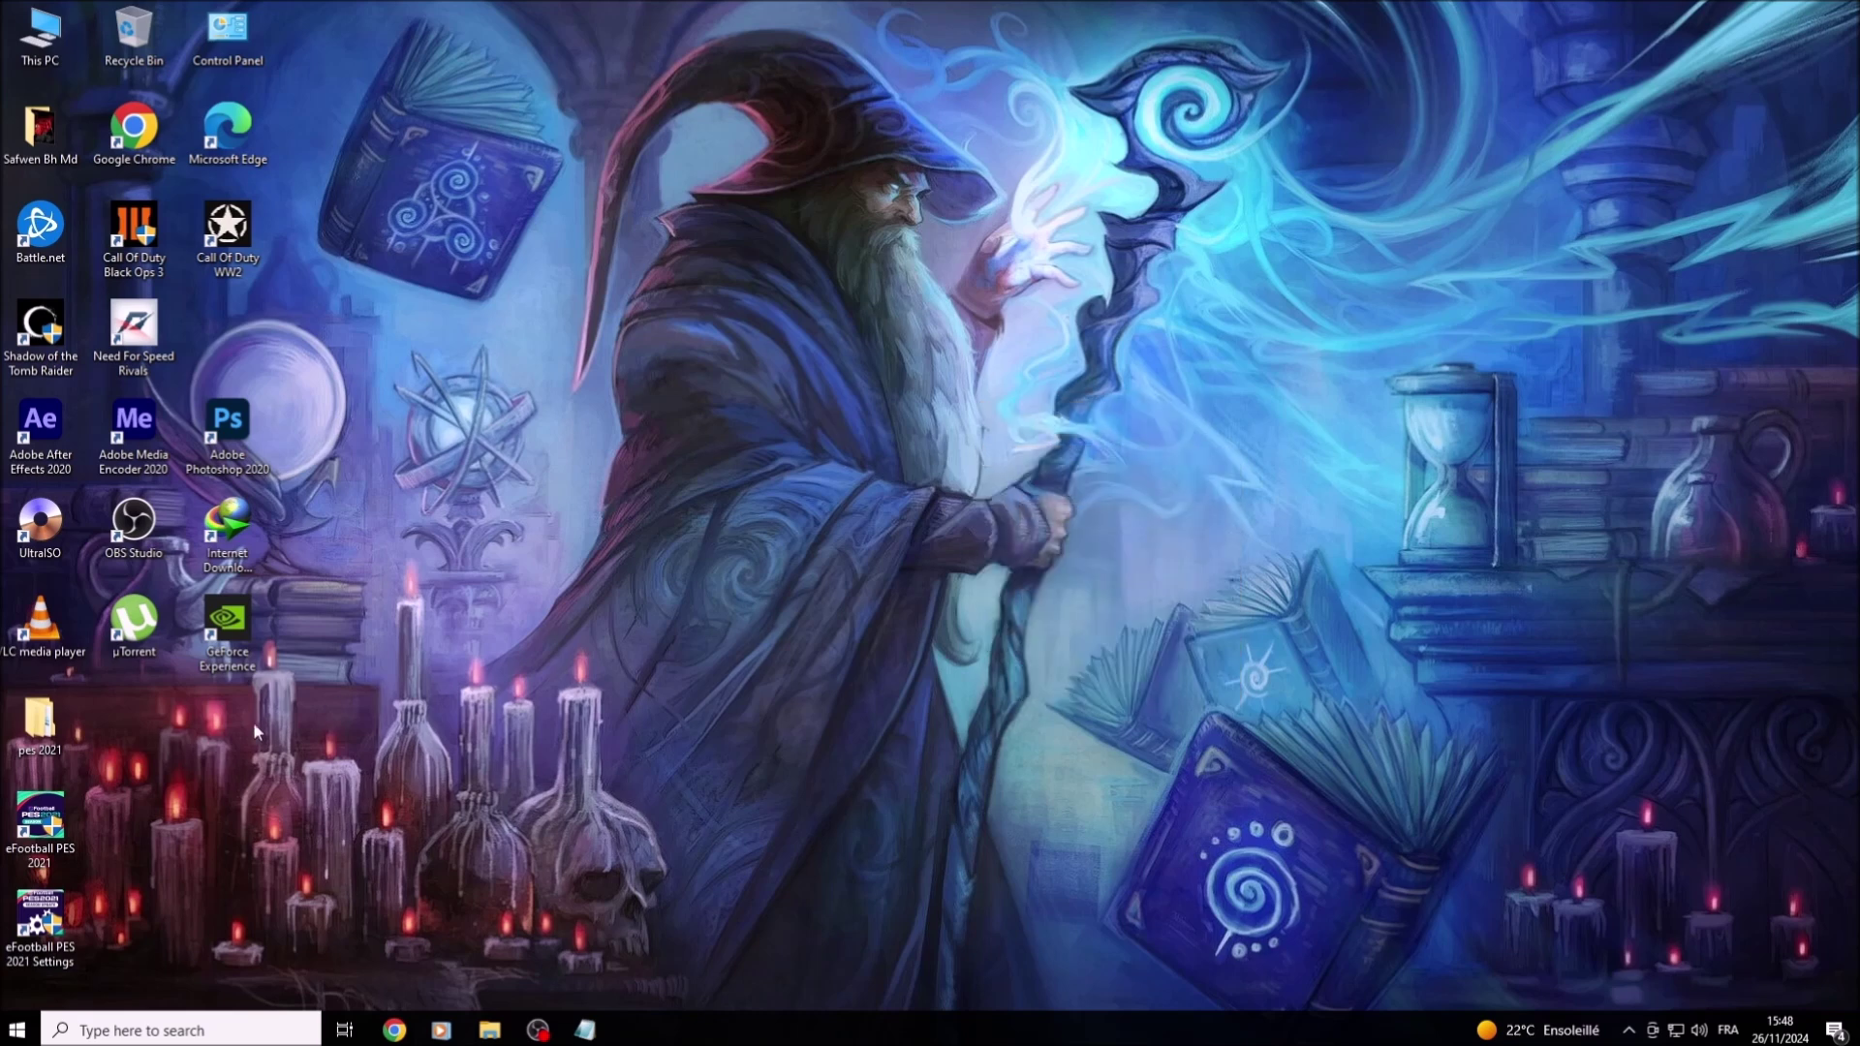
pyautogui.rightClick(48, 820)
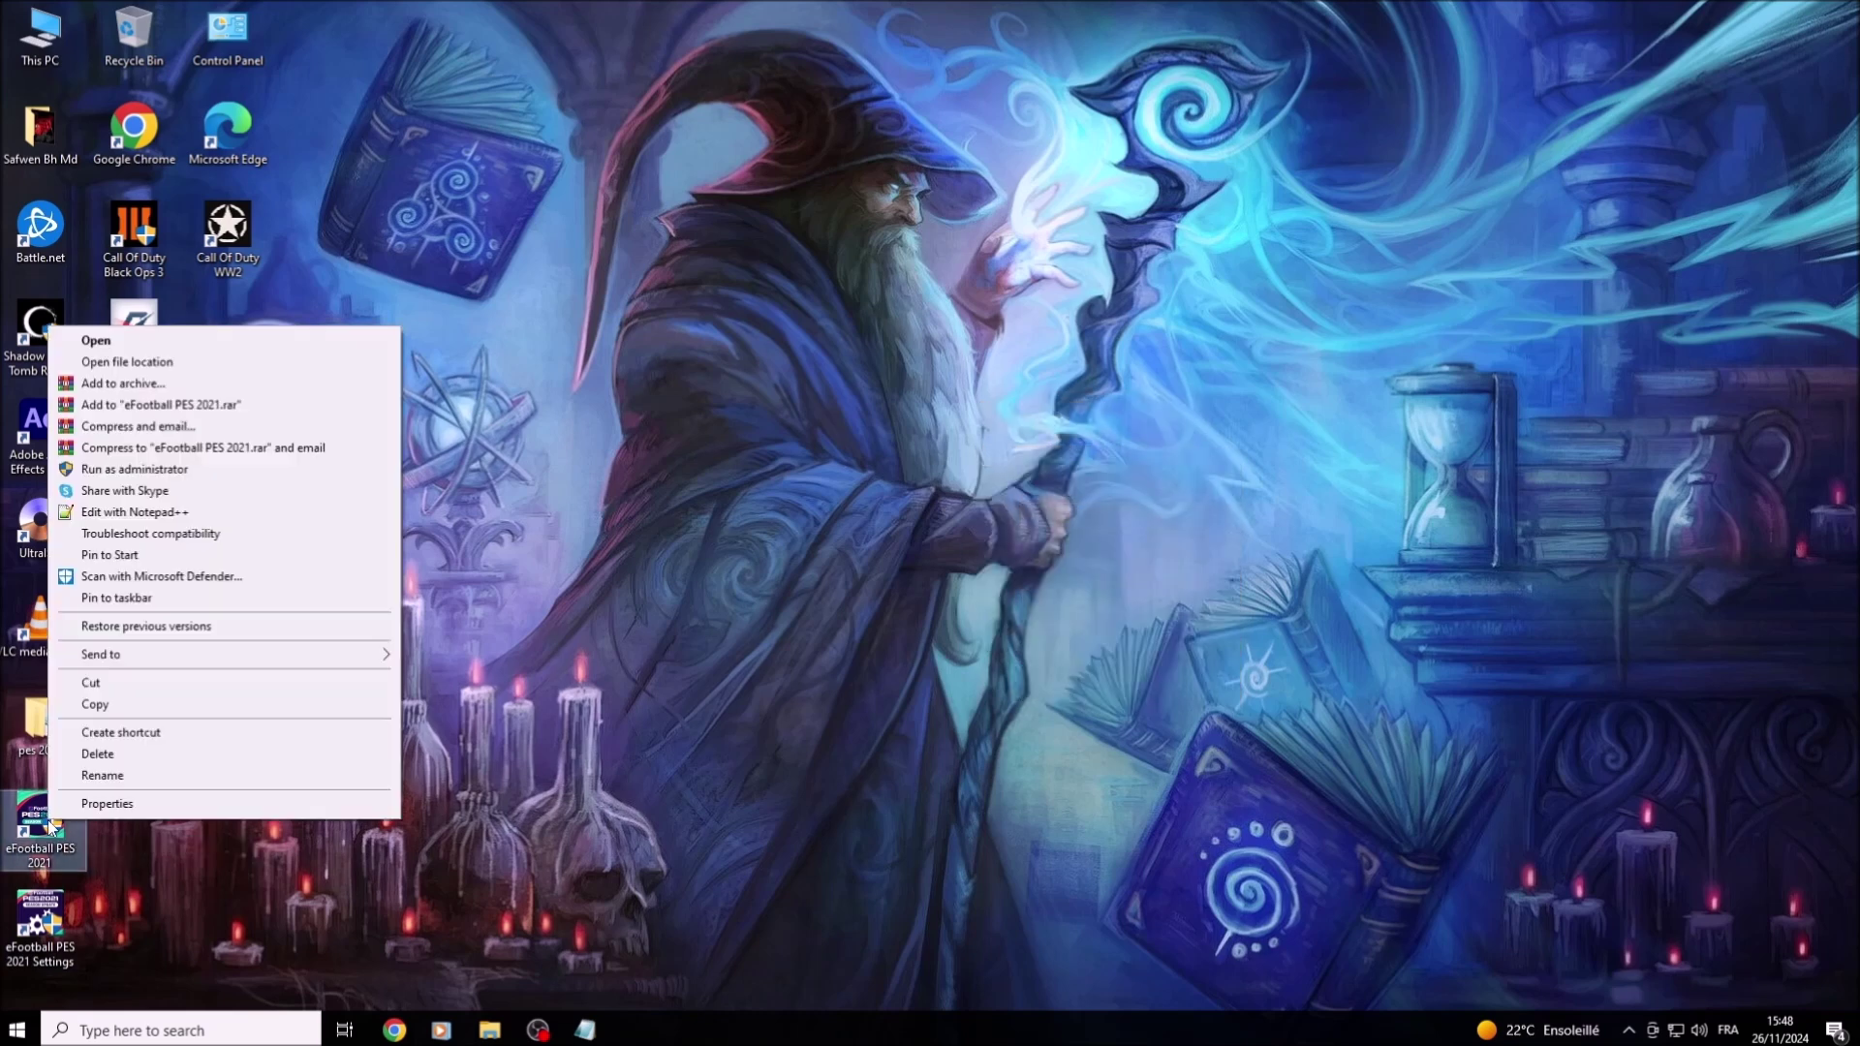
pyautogui.click(167, 345)
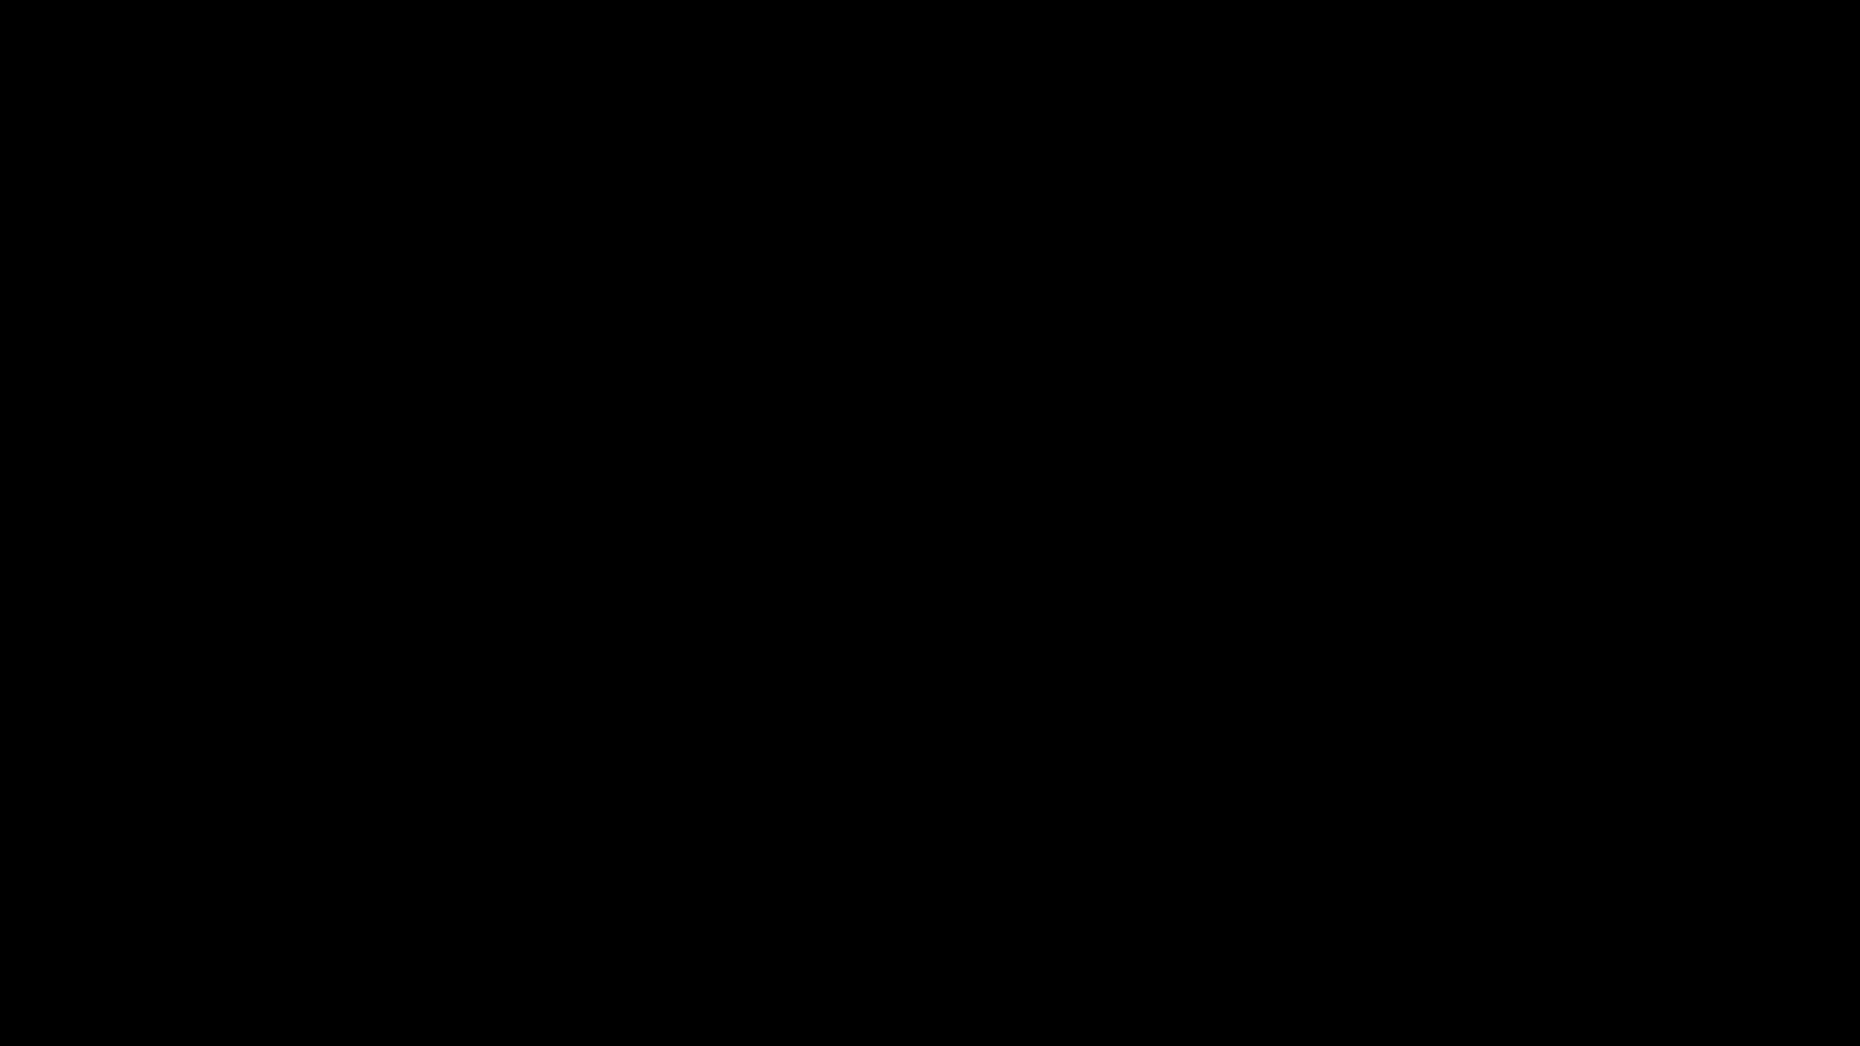